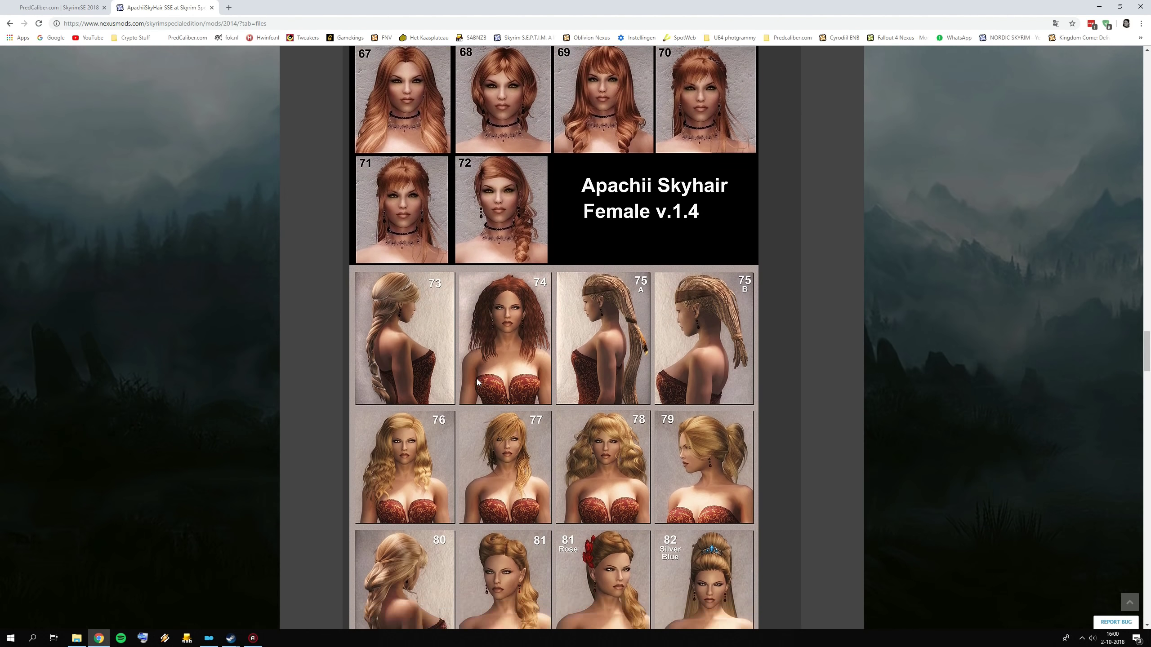
# - Look through the ApachiiSkyHair SSE file list down to the miscellaneous and old files
pyautogui.scroll(2, 481, 381)
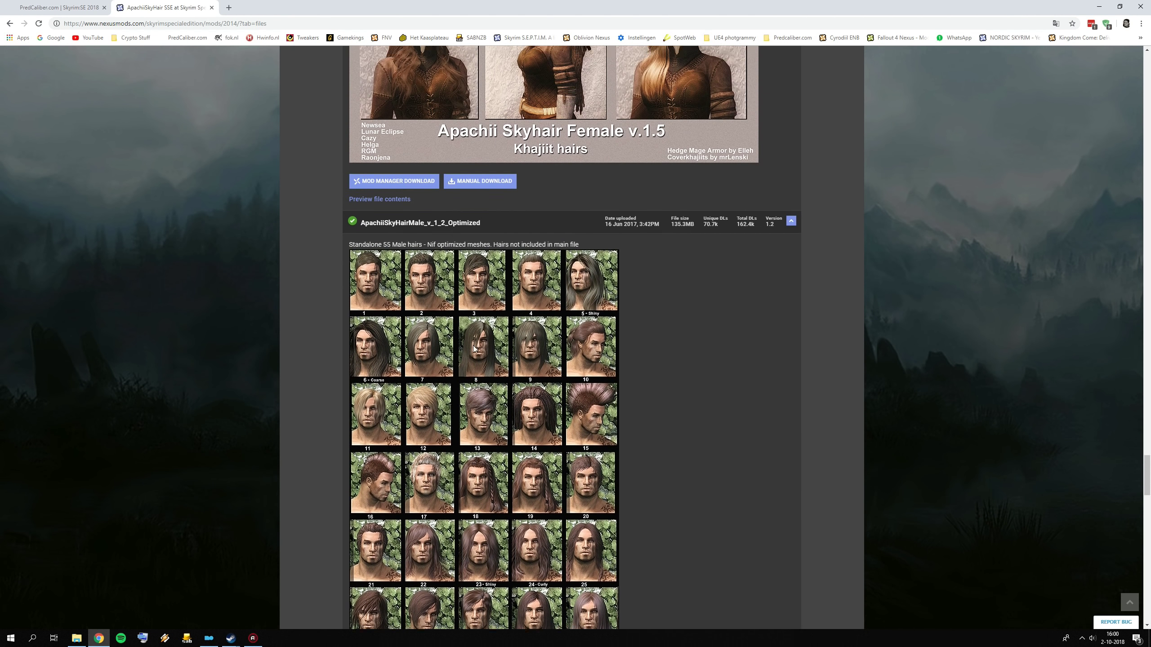
pyautogui.scroll(-20, 453, 363)
pyautogui.scroll(-10, 444, 352)
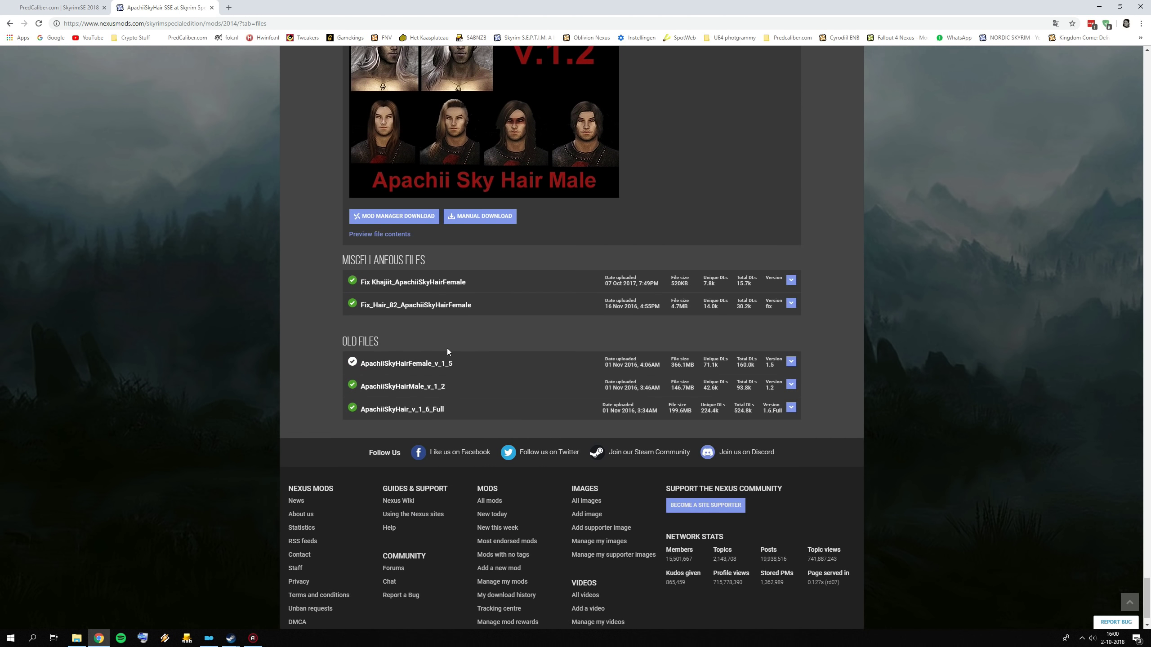
pyautogui.scroll(4, 452, 229)
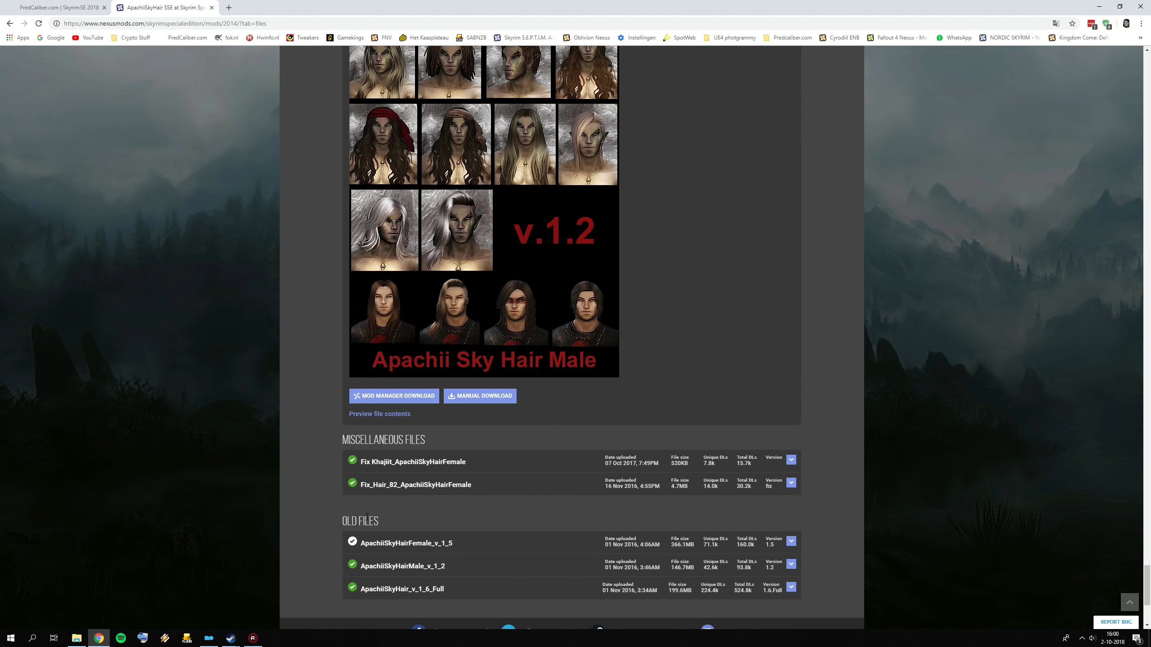
# - Switch to Mod Organizer and choose the archive 01 ApachiiSkyHair_v_1_6_Full_optimized from the 11 NPC's folder for installation
pyautogui.click(209, 638)
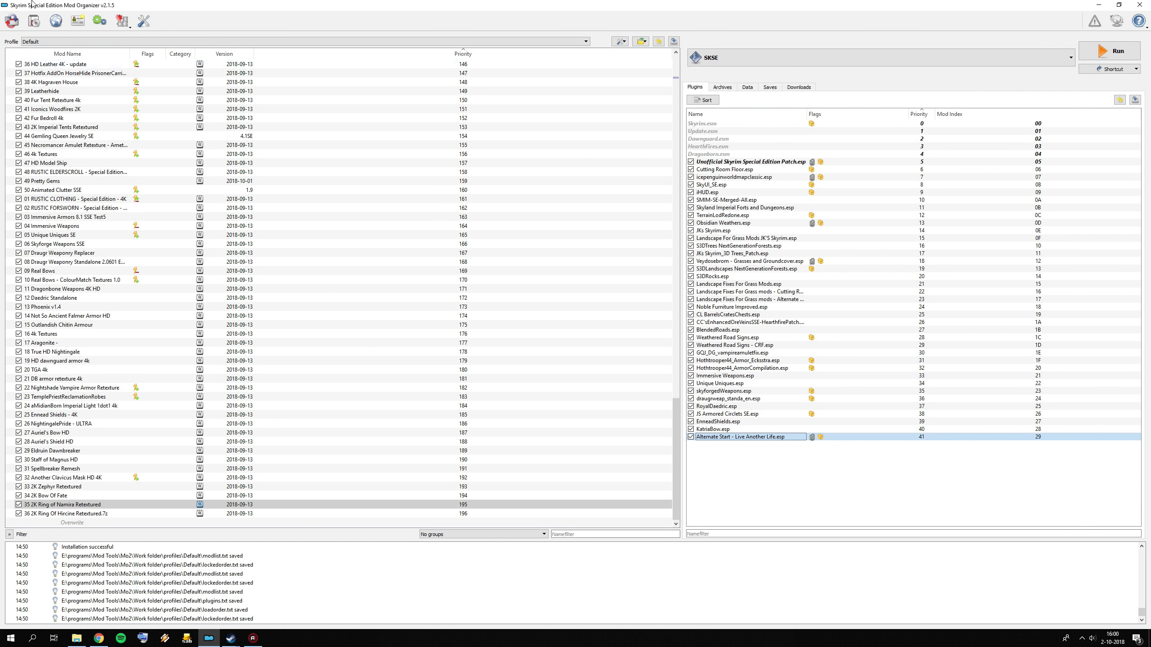
pyautogui.click(34, 21)
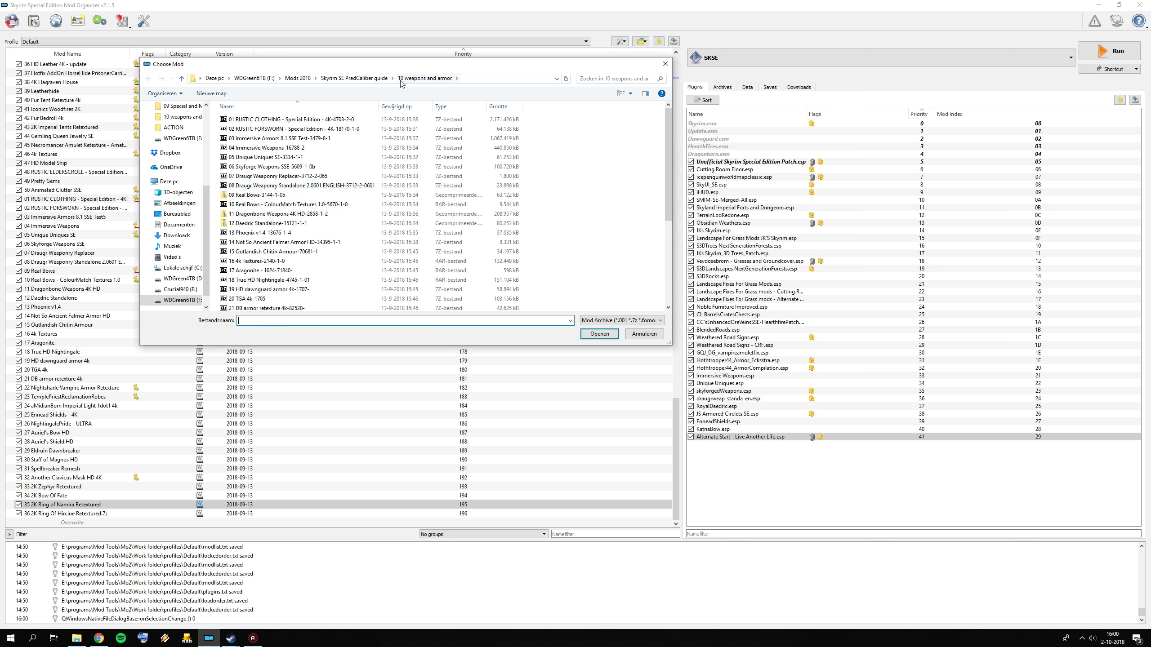
pyautogui.click(354, 79)
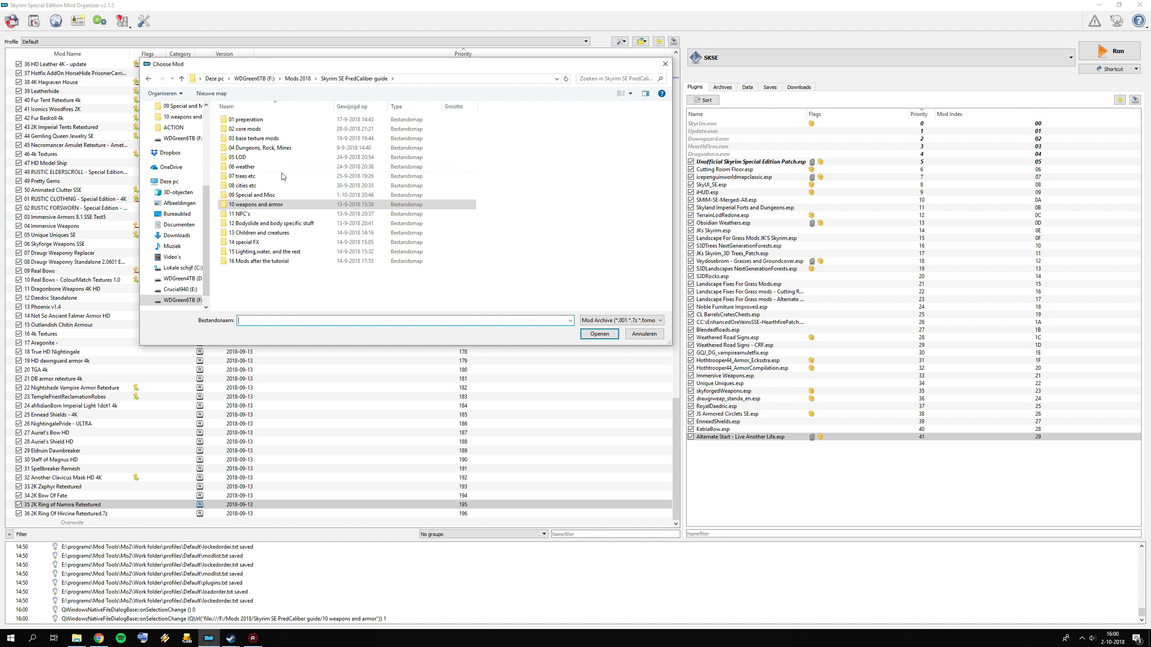
pyautogui.doubleClick(252, 214)
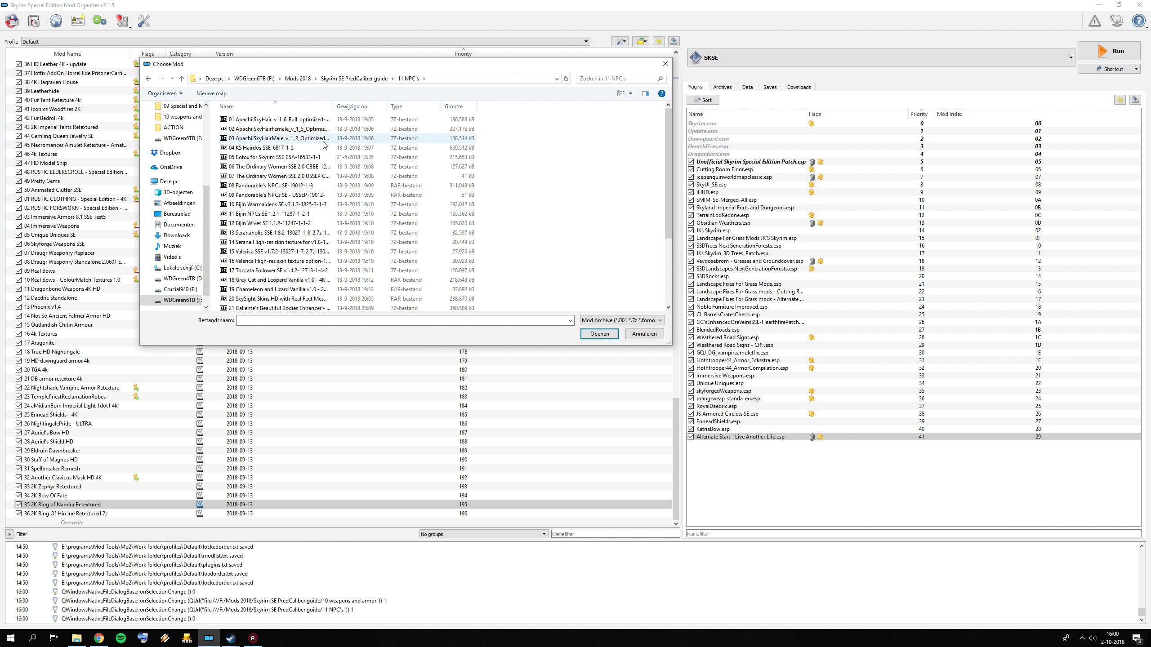
pyautogui.doubleClick(277, 119)
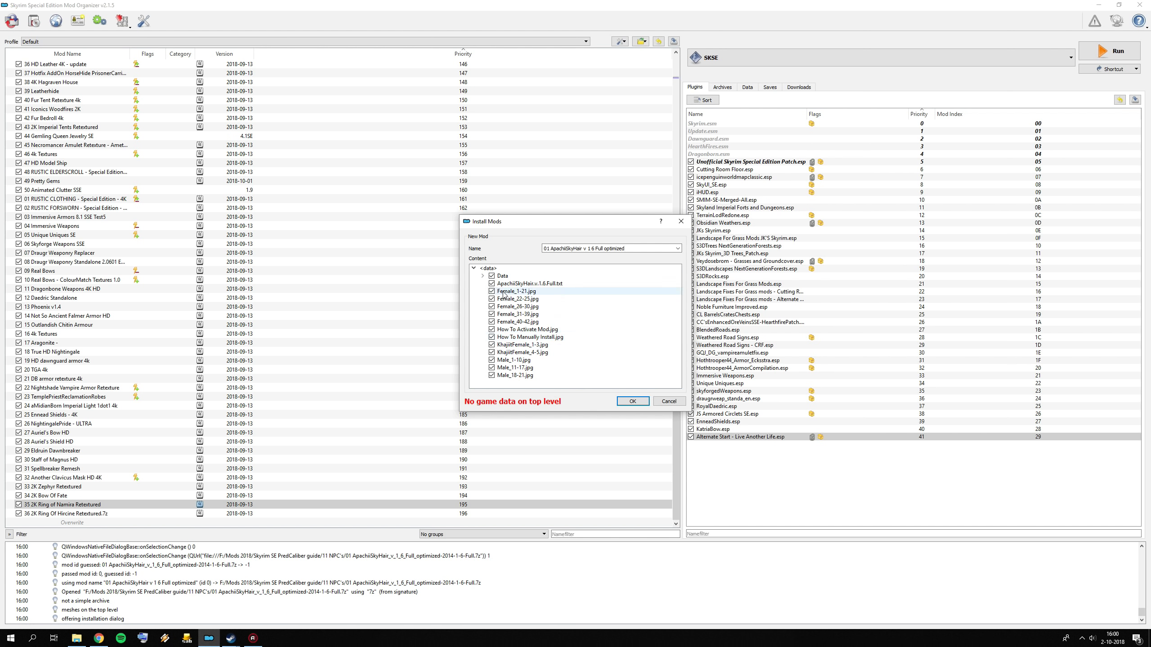
# - Set the archive's Data folder as the data directory, install 01 ApachiiSkyHair v 1 6 Full optimized and enable it
pyautogui.rightClick(505, 276)
pyautogui.click(517, 279)
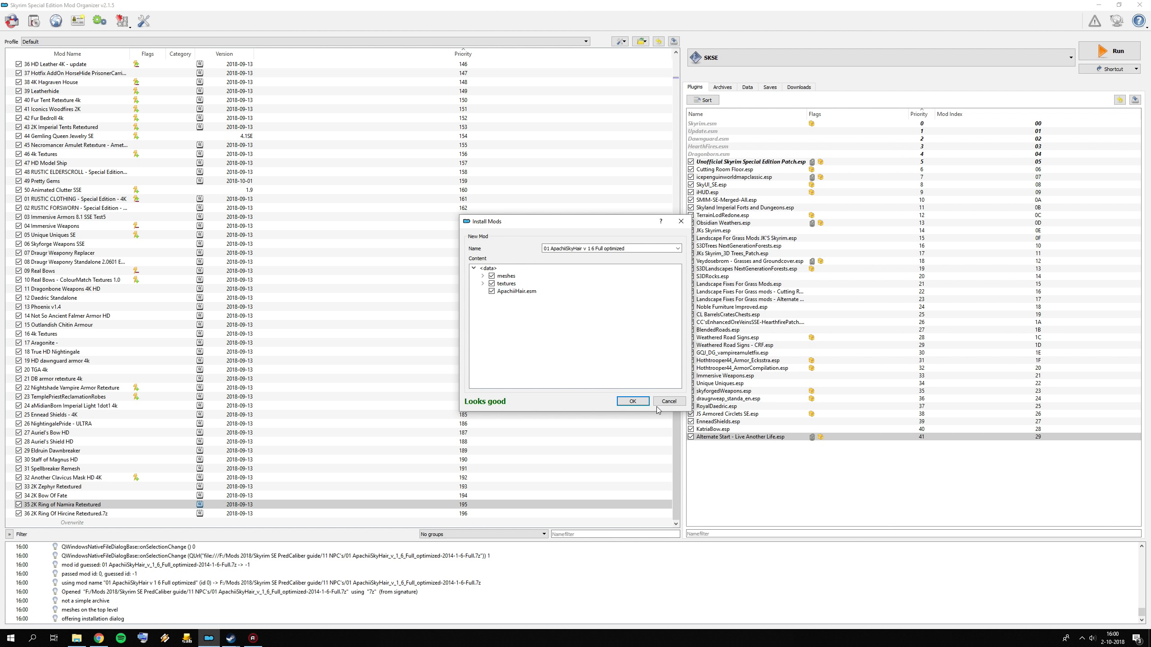
pyautogui.click(632, 401)
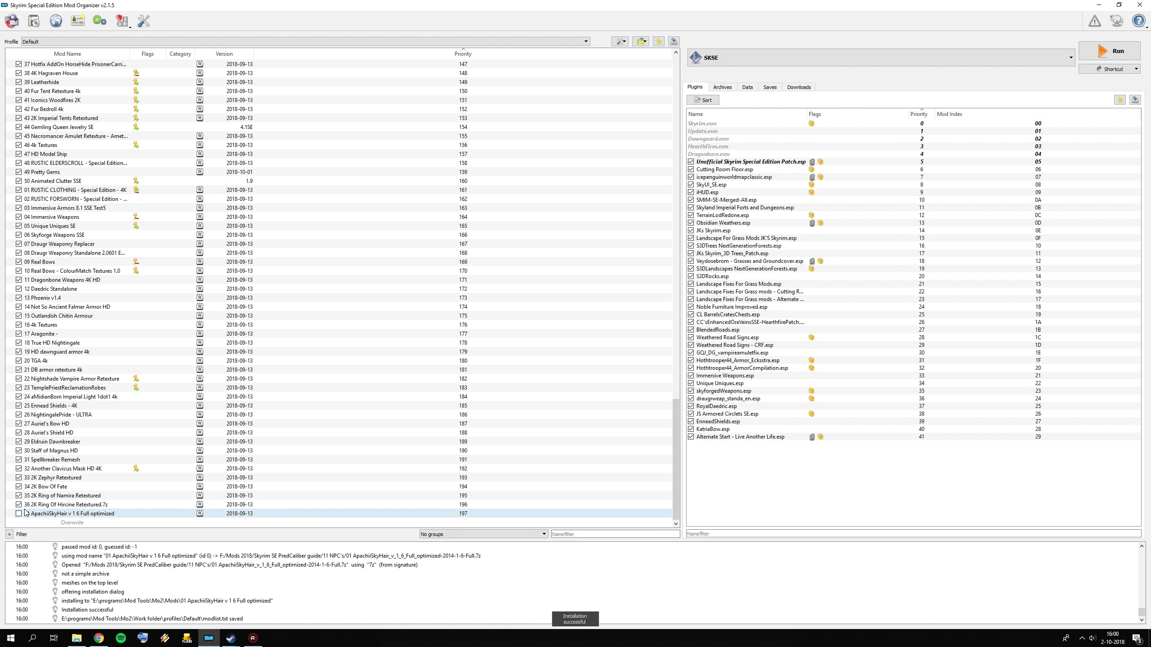
pyautogui.click(18, 514)
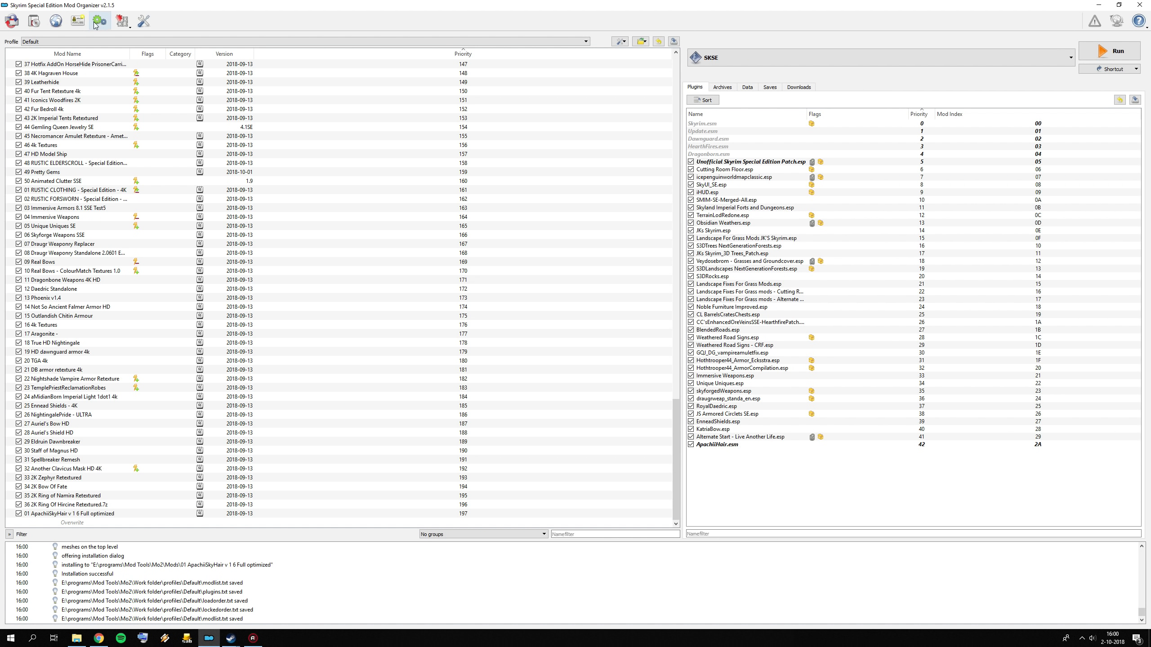
# - Install the 02 ApachiiSkyHairFemale_v_1_5_Optimized archive with its Data folder as the data directory, and enable the mod
pyautogui.click(35, 24)
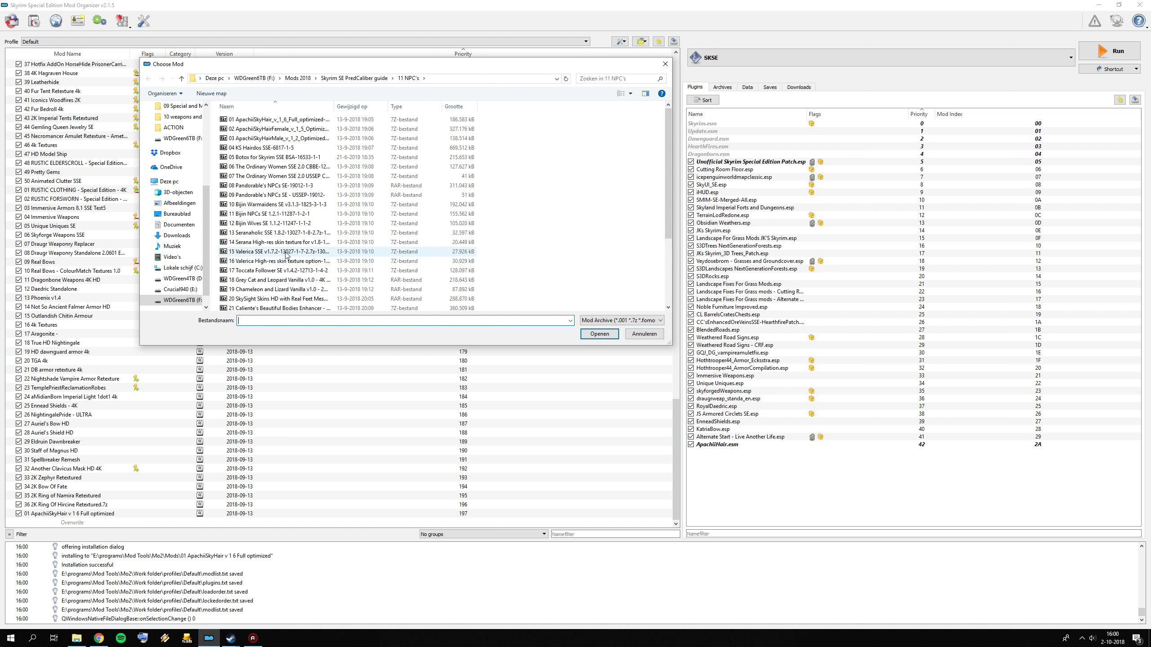
pyautogui.doubleClick(288, 130)
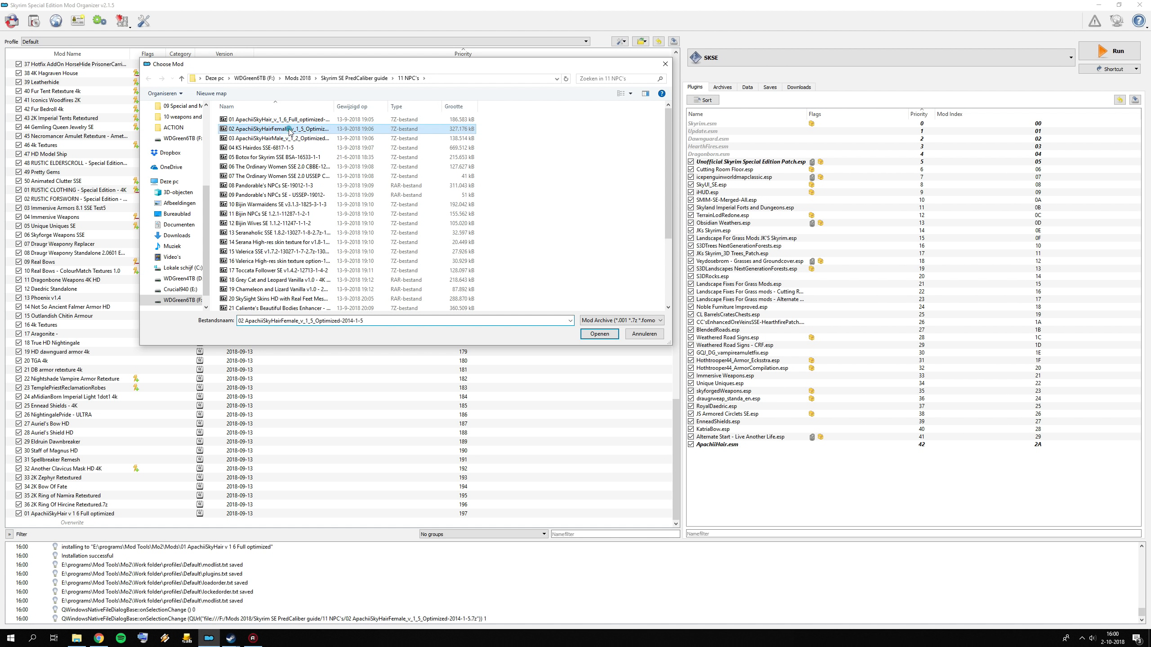
pyautogui.rightClick(522, 279)
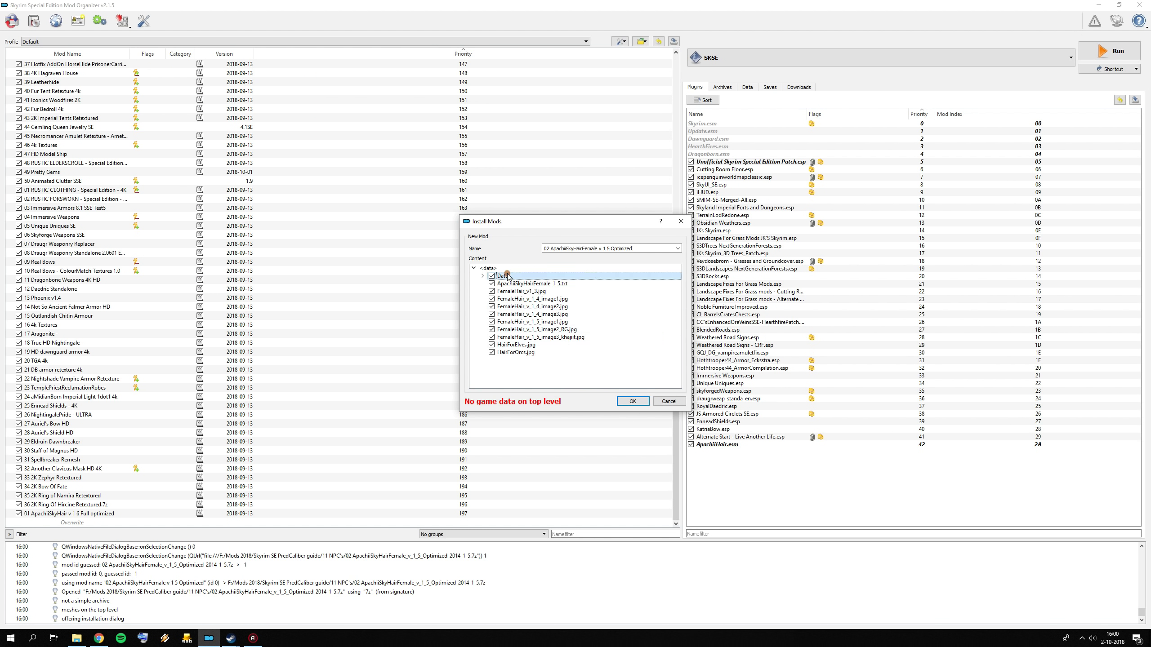
pyautogui.click(544, 279)
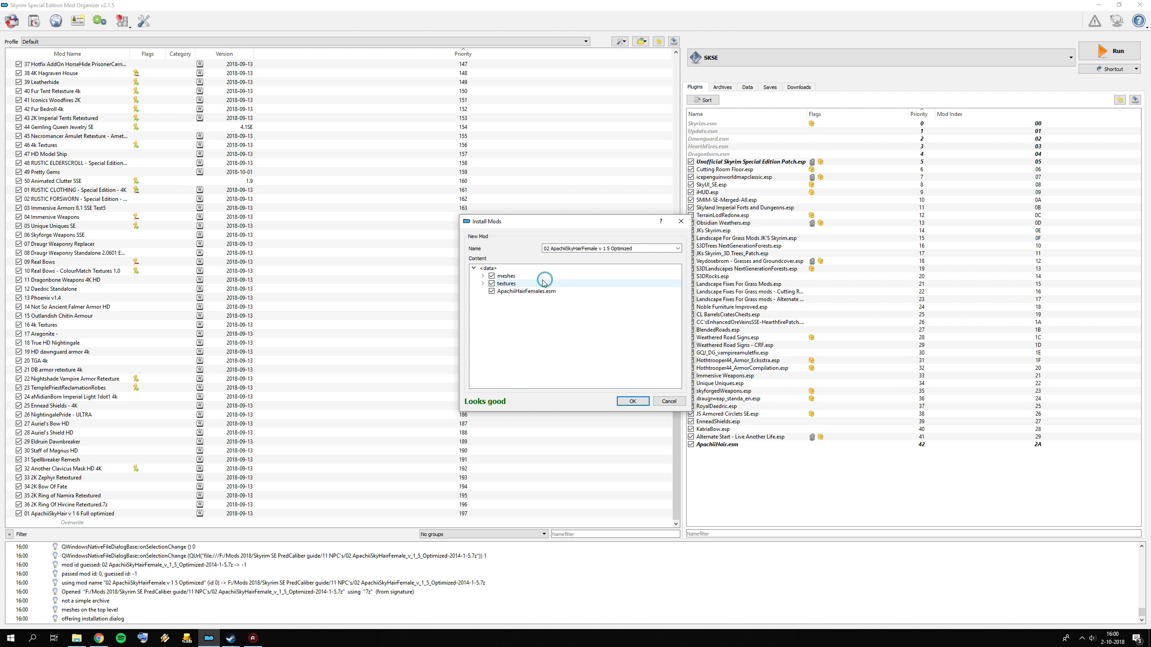
pyautogui.click(632, 400)
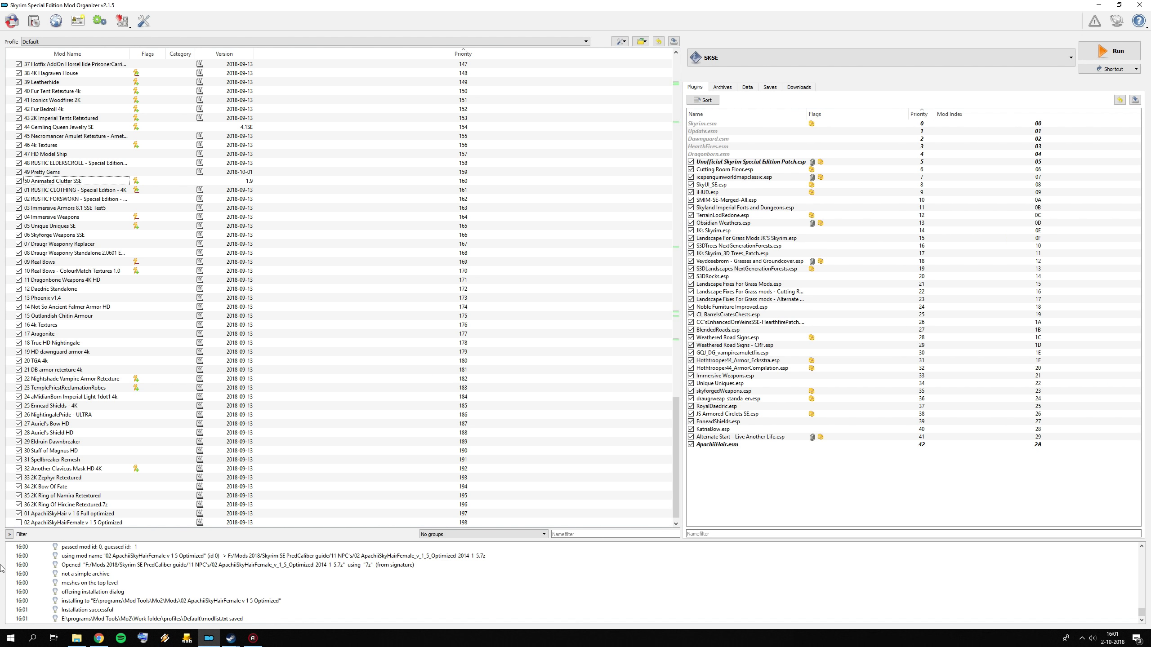
pyautogui.click(18, 523)
pyautogui.scroll(-1, 62, 289)
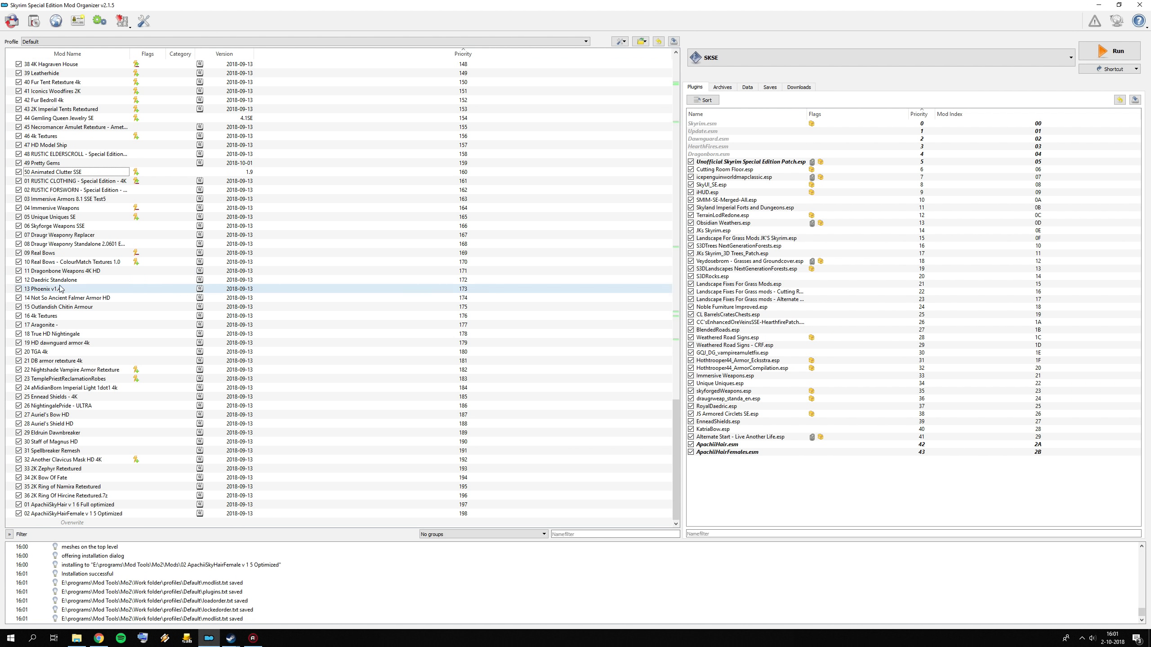
# - Install the 03 ApachiiSkyHairMale_v_1_2_Optimized archive with its Data folder as the data directory, and enable the mod
pyautogui.click(12, 20)
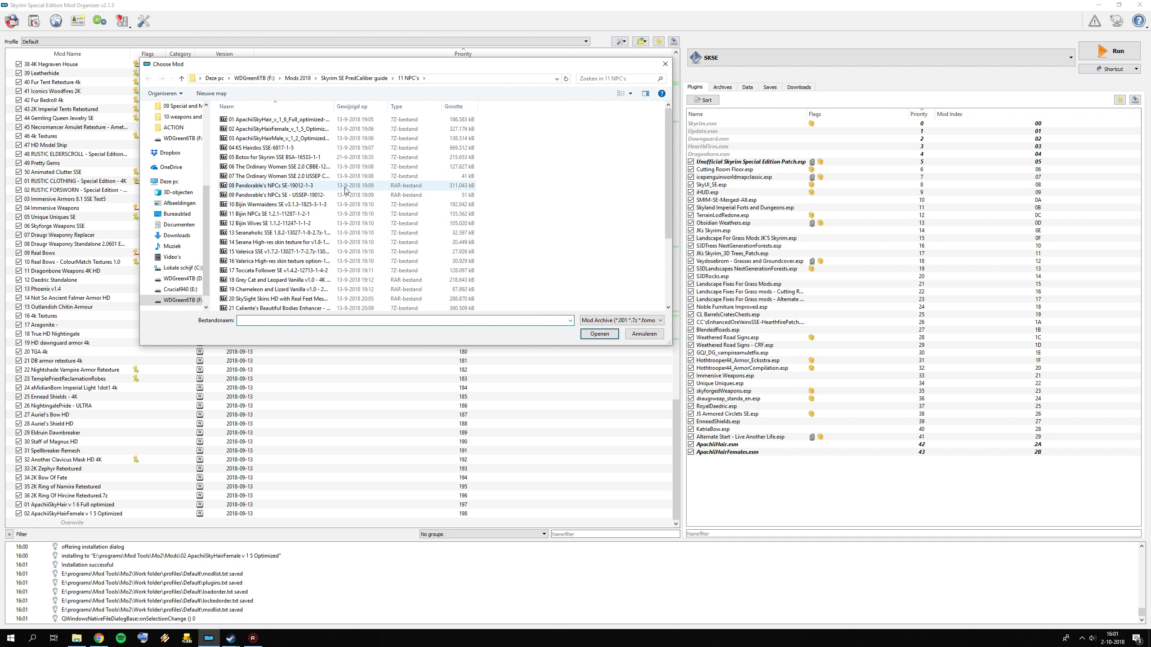
pyautogui.doubleClick(283, 138)
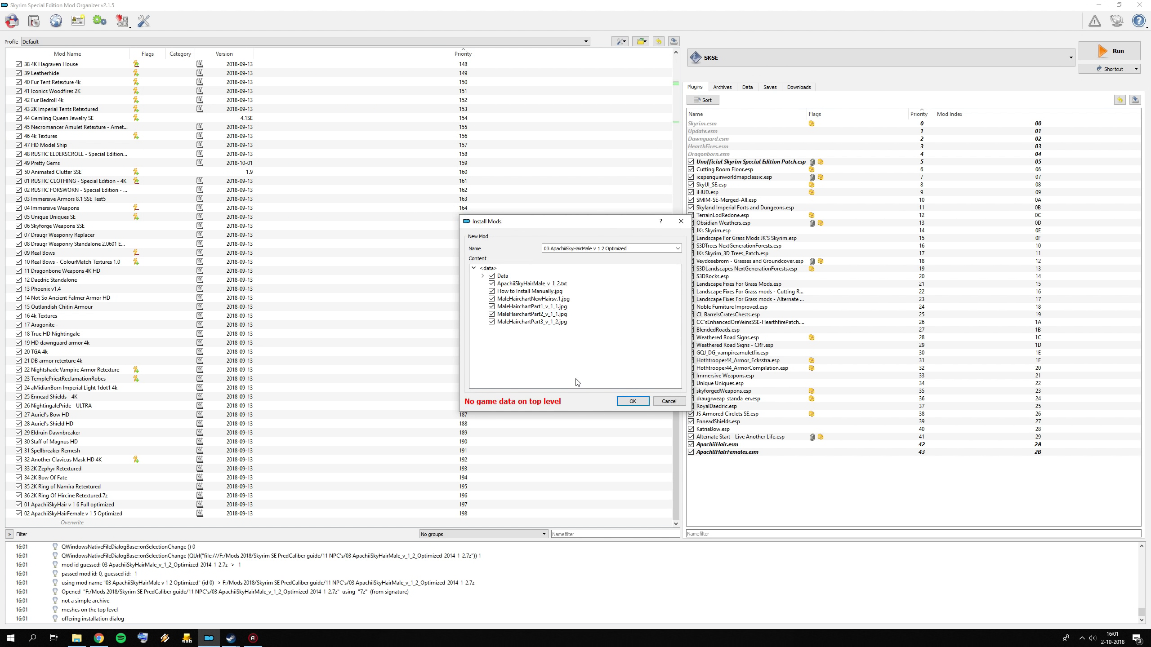
pyautogui.rightClick(501, 275)
pyautogui.click(526, 280)
pyautogui.click(632, 401)
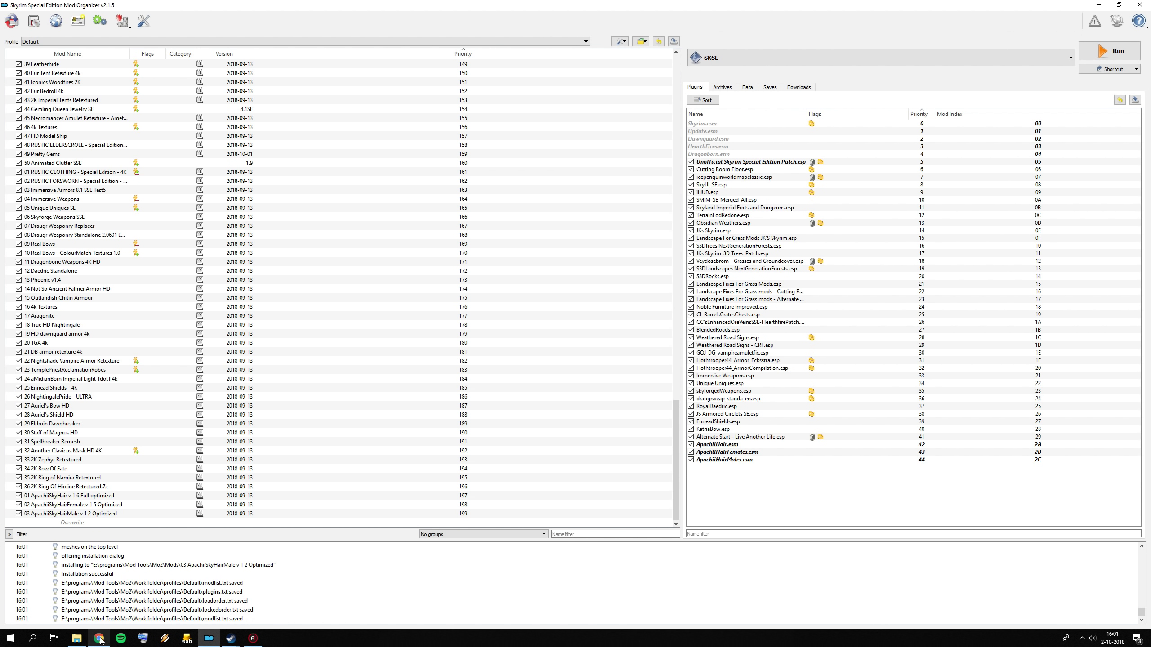
# - Switch to Chrome, close the old mod page and open the guide's ApachiiSkyHair Natural Re-texture link in a new tab
pyautogui.click(99, 639)
pyautogui.click(211, 7)
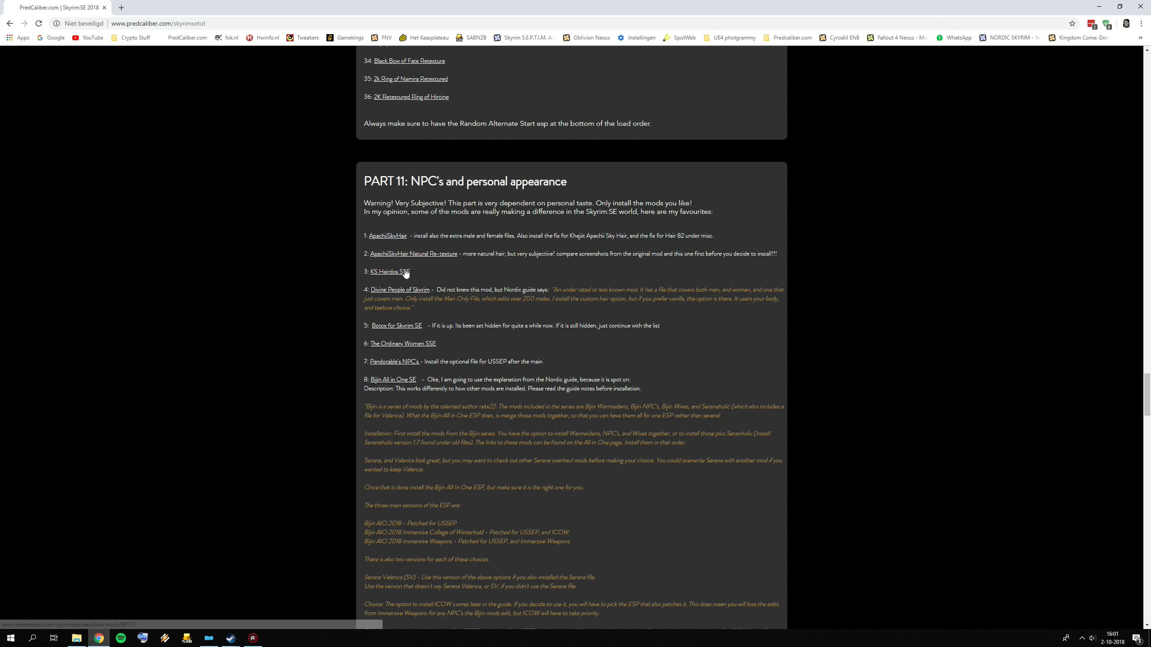
pyautogui.middleClick(423, 254)
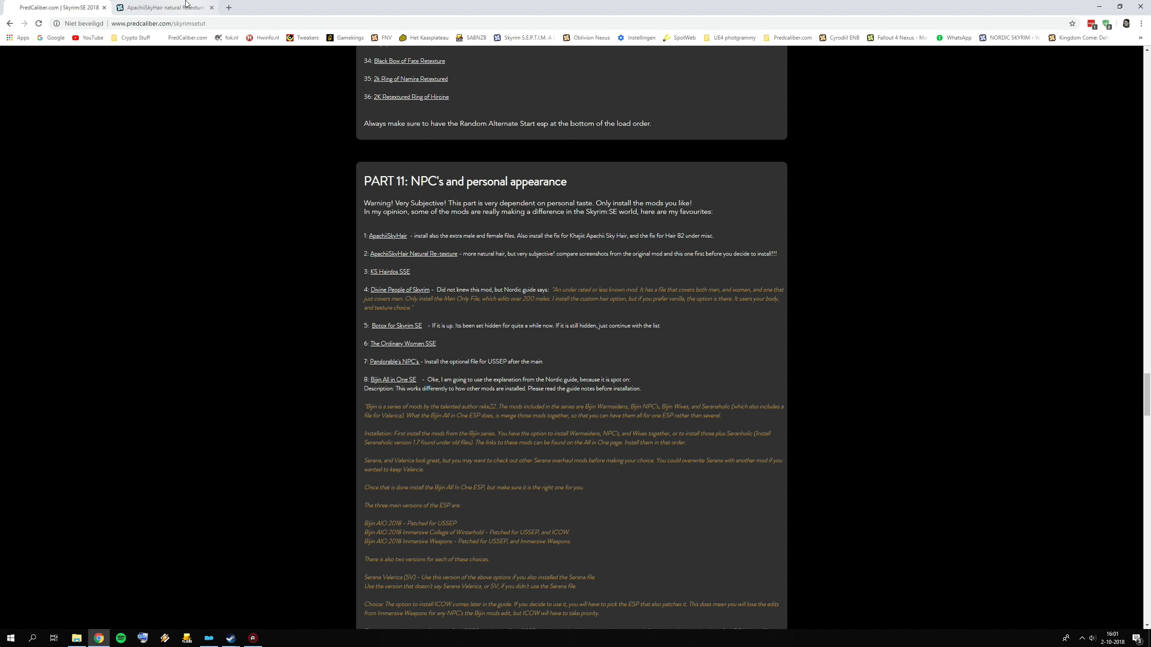
pyautogui.click(163, 7)
# - View the first several screenshots of the natural retexture mod full size, and close the image viewer
pyautogui.click(369, 368)
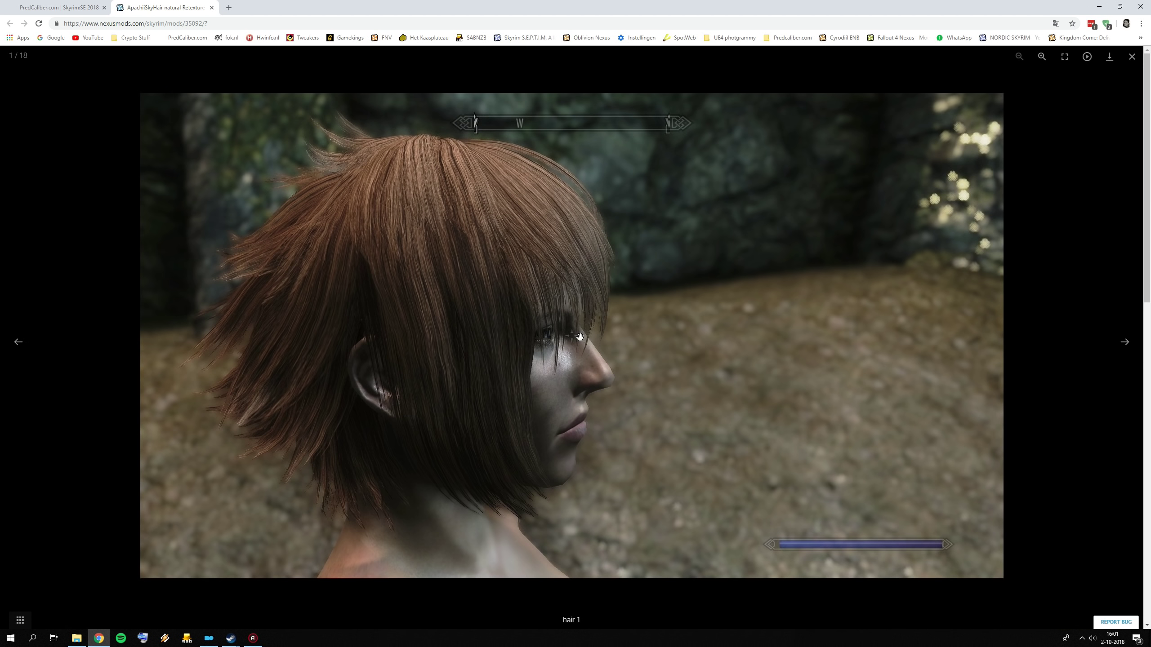
pyautogui.click(1125, 343)
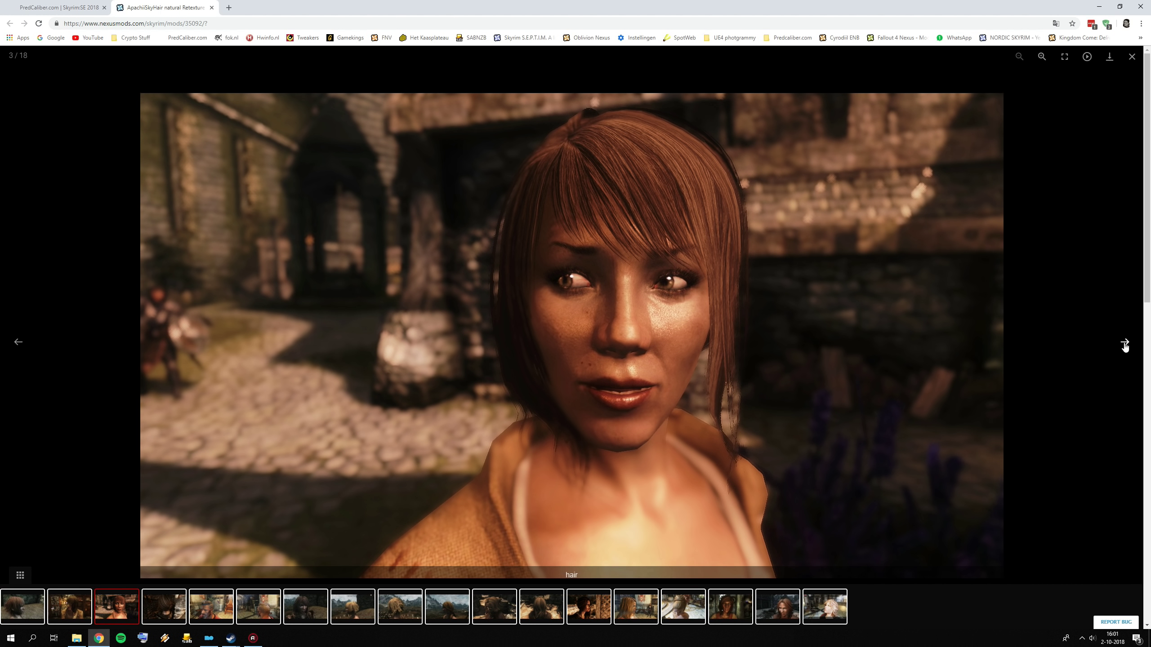
pyautogui.click(1125, 343)
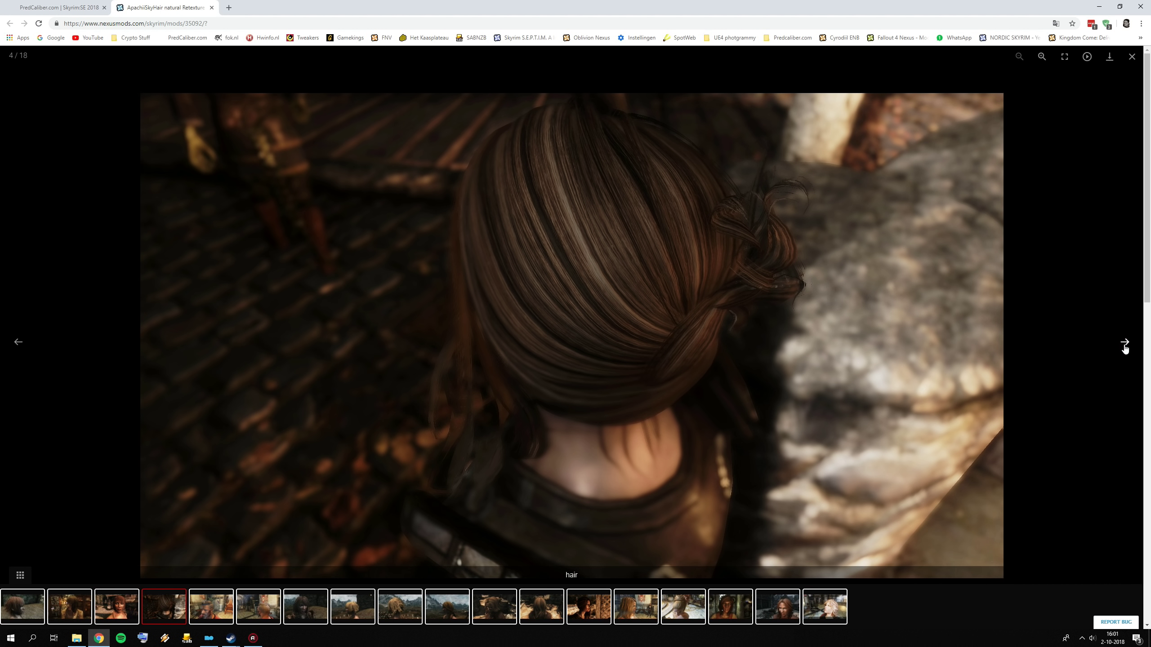
pyautogui.click(1125, 346)
pyautogui.click(1126, 343)
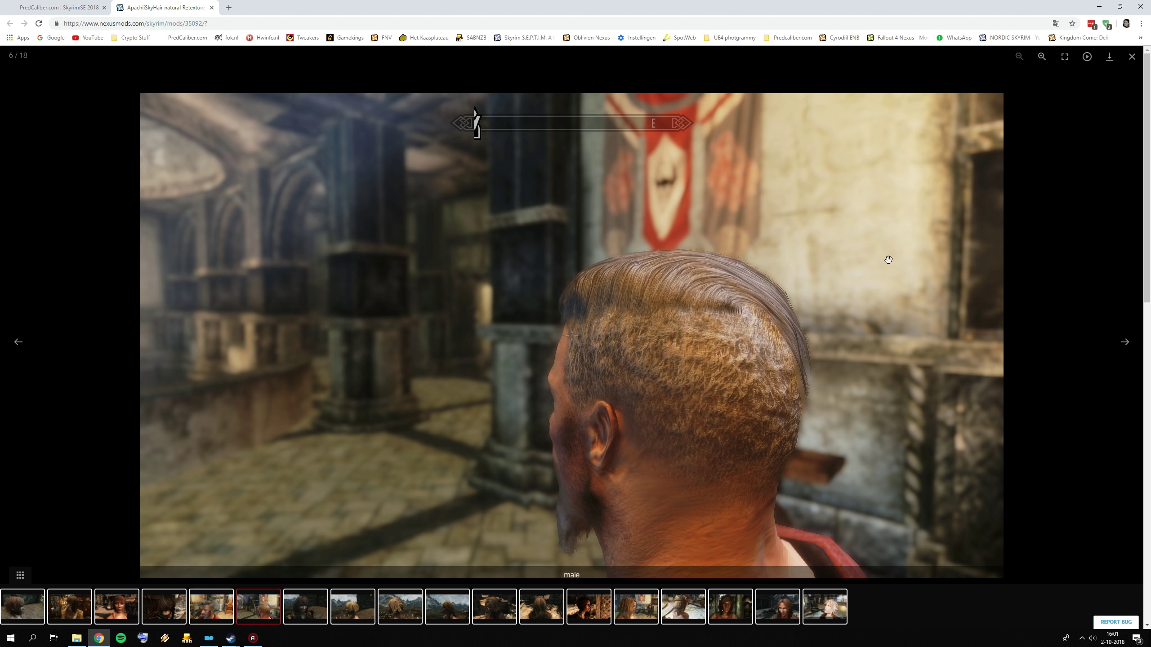
pyautogui.click(1132, 56)
# - Go back to the PredCaliber guide and open the original ApachiiSkyHair mod page in a new tab
pyautogui.click(68, 8)
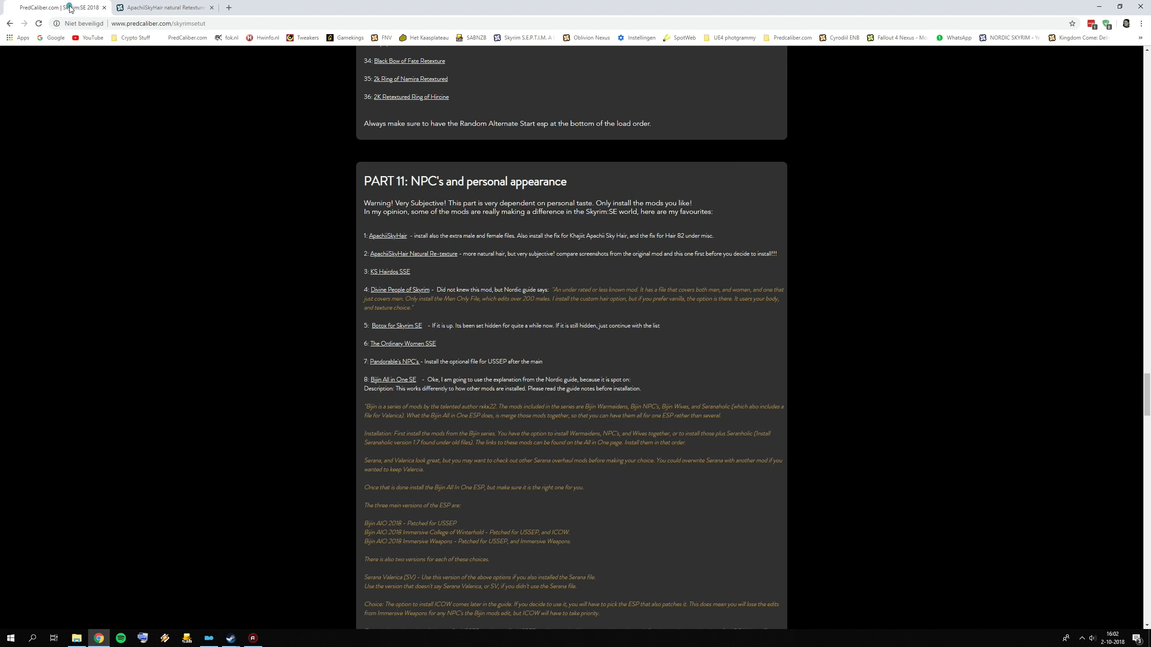
pyautogui.rightClick(401, 235)
pyautogui.click(439, 241)
pyautogui.click(165, 7)
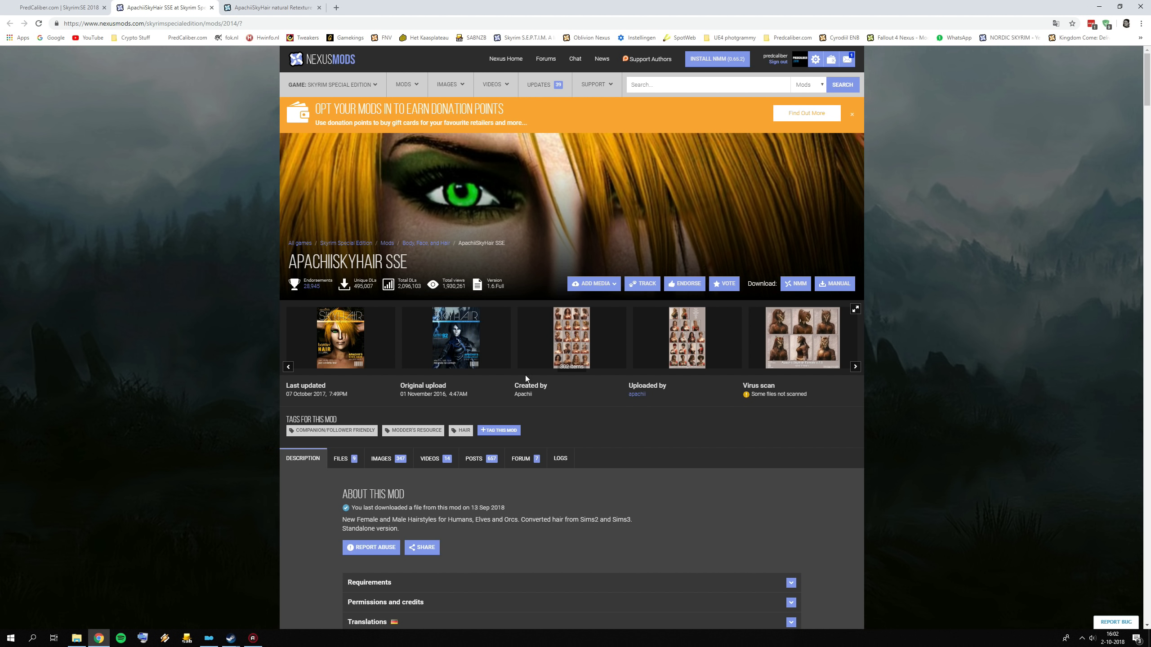
# - Browse the original ApachiiSkyHair gallery images full size, from the new male hairs through the elf, female and Khajiit hairs
pyautogui.click(855, 367)
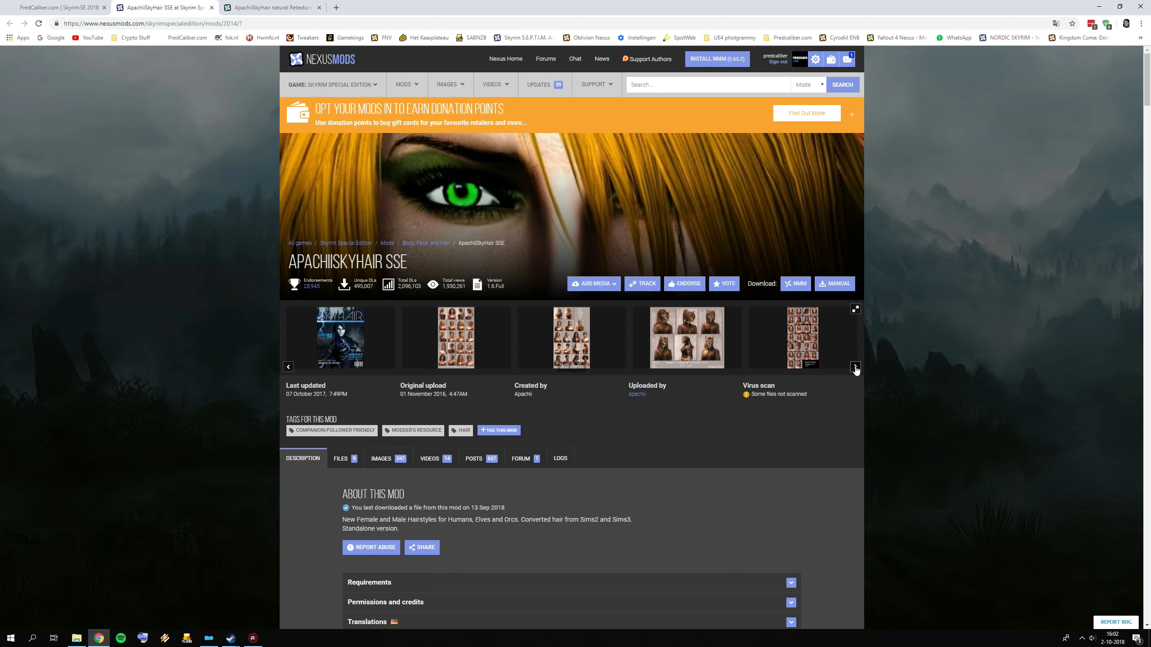
pyautogui.click(855, 366)
pyautogui.click(856, 367)
pyautogui.click(855, 368)
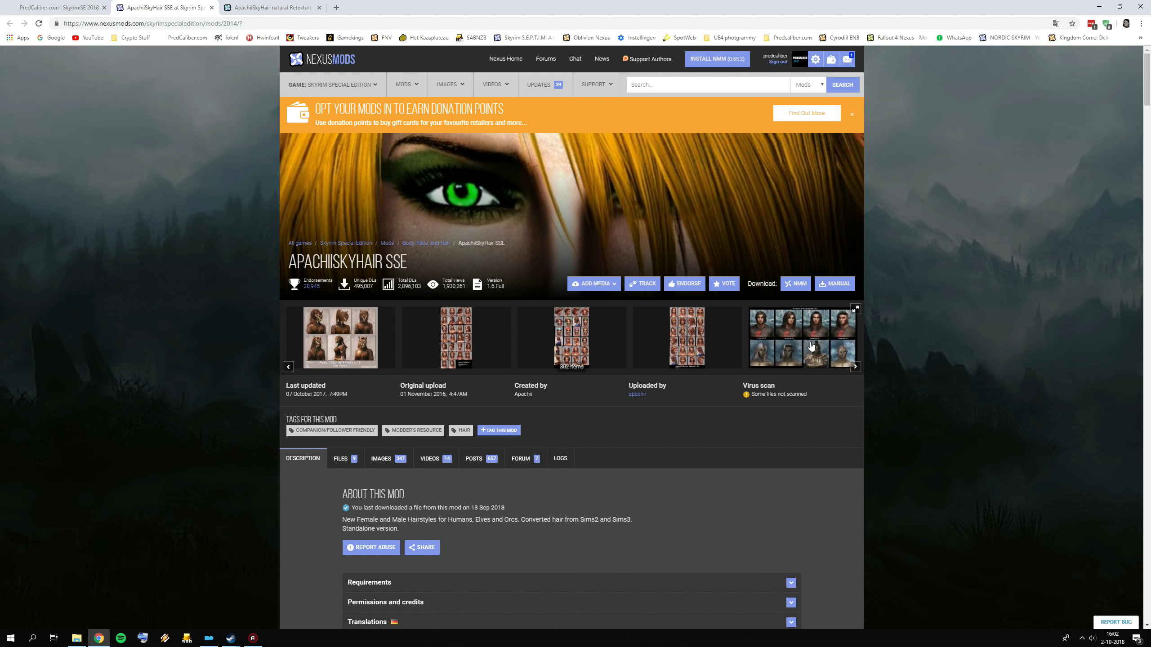
pyautogui.click(811, 347)
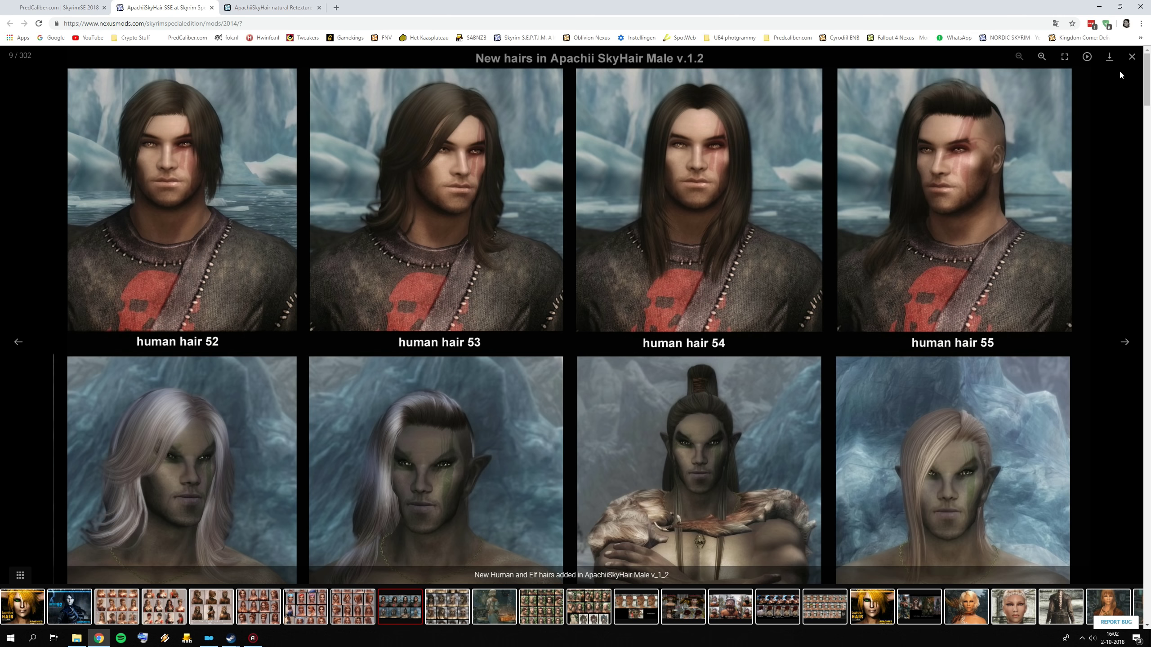
pyautogui.click(1125, 343)
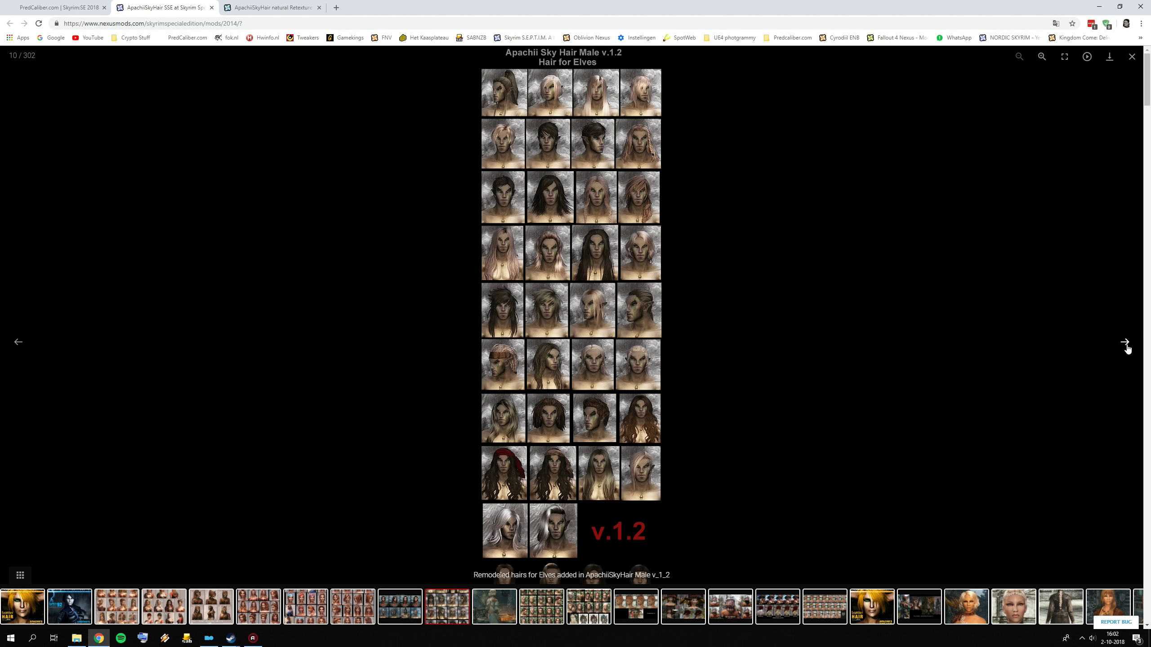
pyautogui.click(1126, 342)
pyautogui.click(1125, 343)
pyautogui.click(1125, 343)
pyautogui.click(1126, 342)
pyautogui.click(1126, 343)
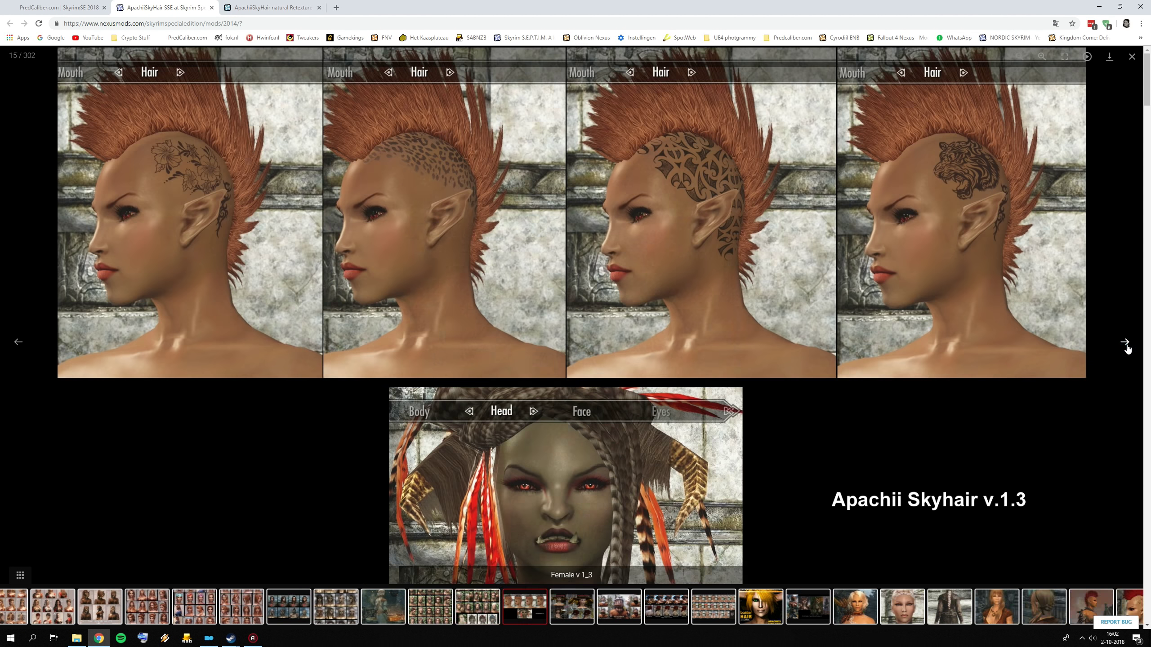
pyautogui.click(1125, 343)
pyautogui.click(1126, 343)
pyautogui.click(1126, 343)
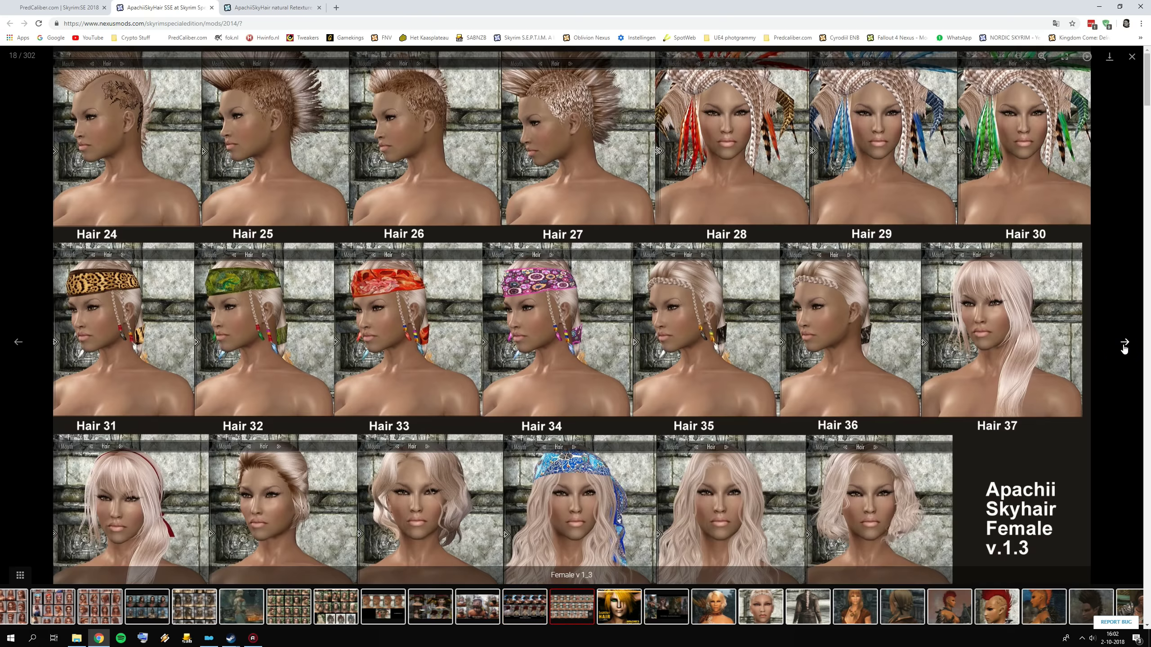
pyautogui.click(1123, 346)
pyautogui.click(1123, 347)
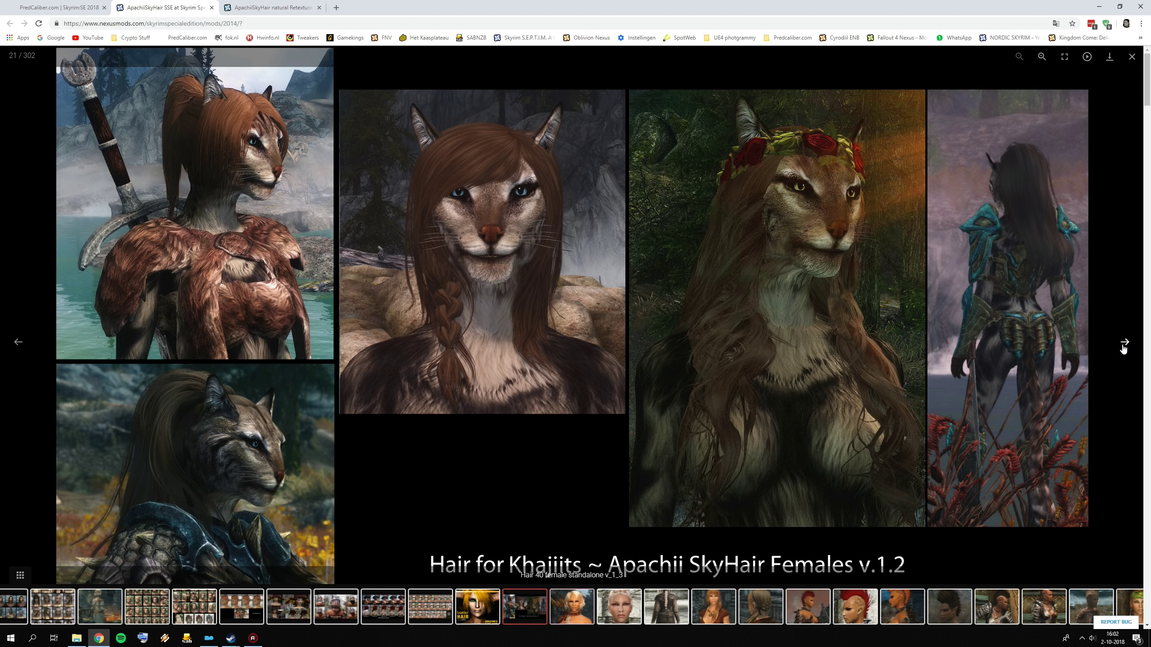
# - Browse further through the original ApachiiSkyHair gallery, from the Khajiit hairs through the braid, mohawk and headband styles, and close the image viewer
pyautogui.click(1123, 348)
pyautogui.click(1122, 348)
pyautogui.click(1122, 348)
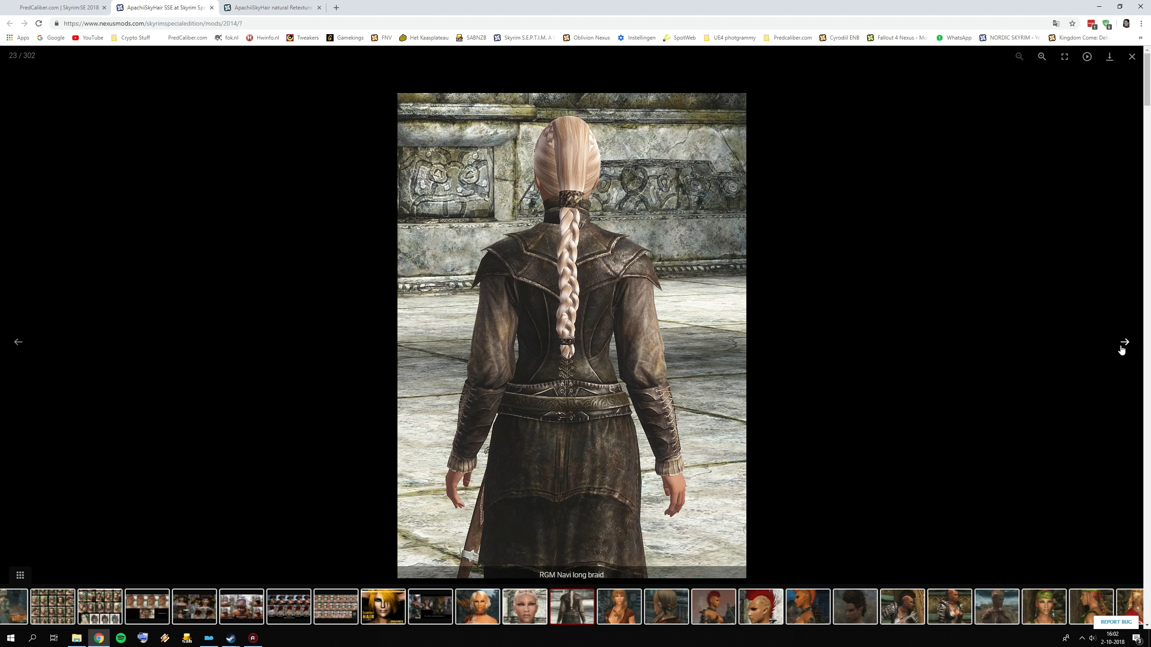
pyautogui.click(1121, 349)
pyautogui.click(1120, 350)
pyautogui.click(1120, 351)
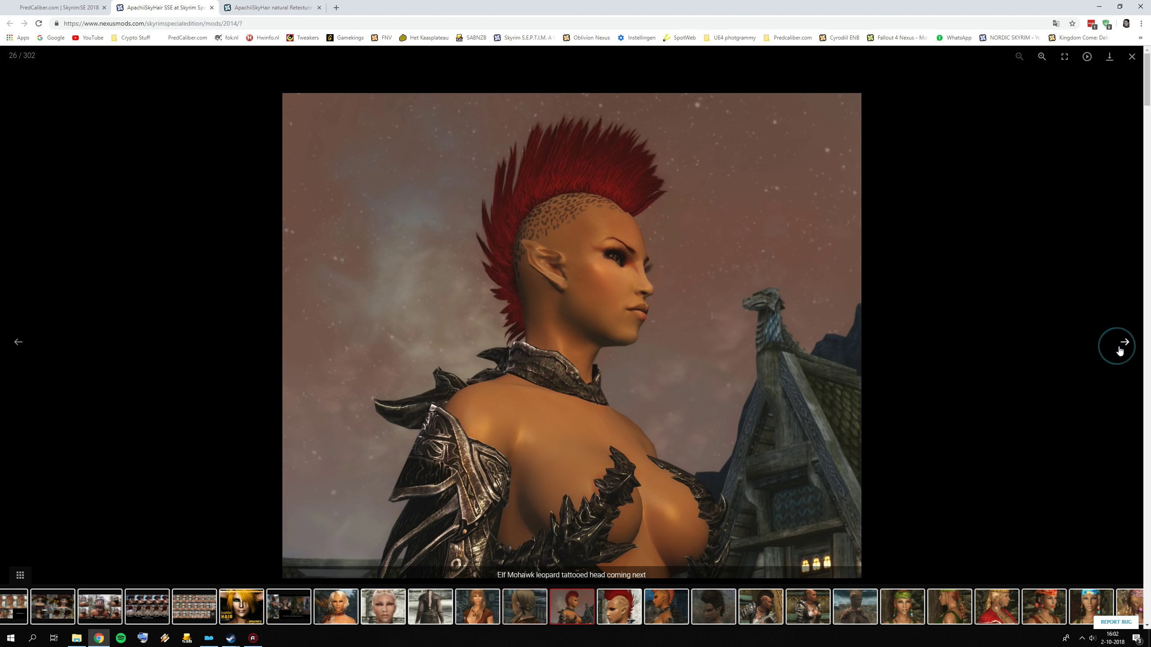
pyautogui.click(1120, 351)
pyautogui.rightClick(1119, 352)
pyautogui.click(1119, 352)
pyautogui.click(1118, 351)
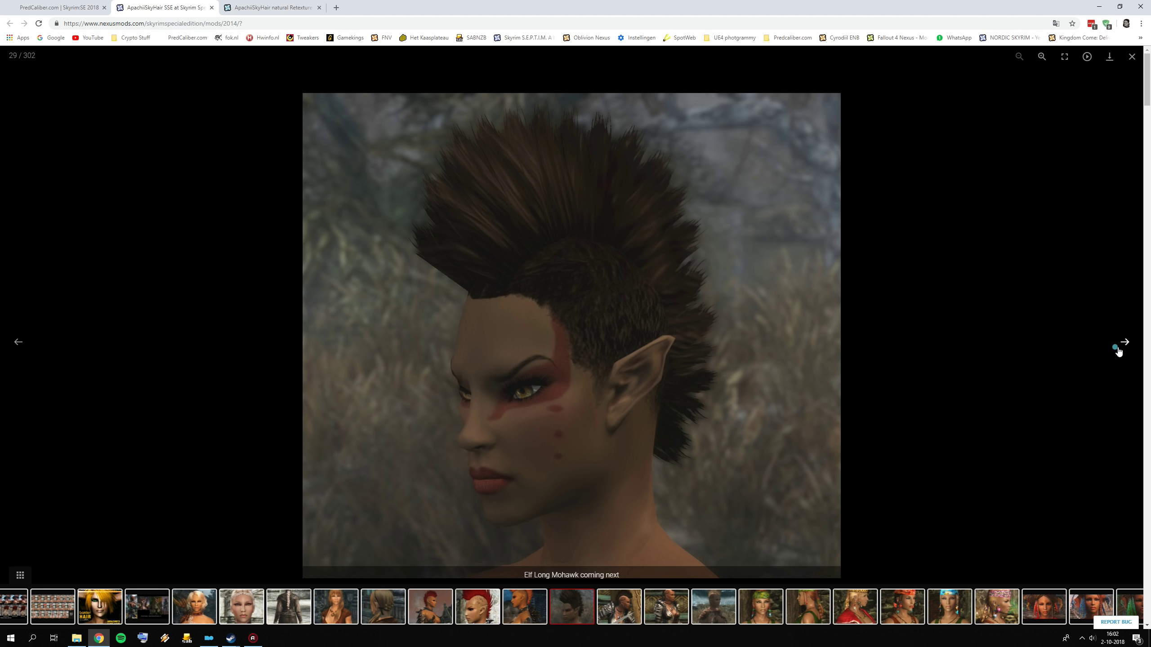
pyautogui.click(1118, 352)
pyautogui.click(1118, 352)
pyautogui.click(1117, 352)
pyautogui.click(1116, 351)
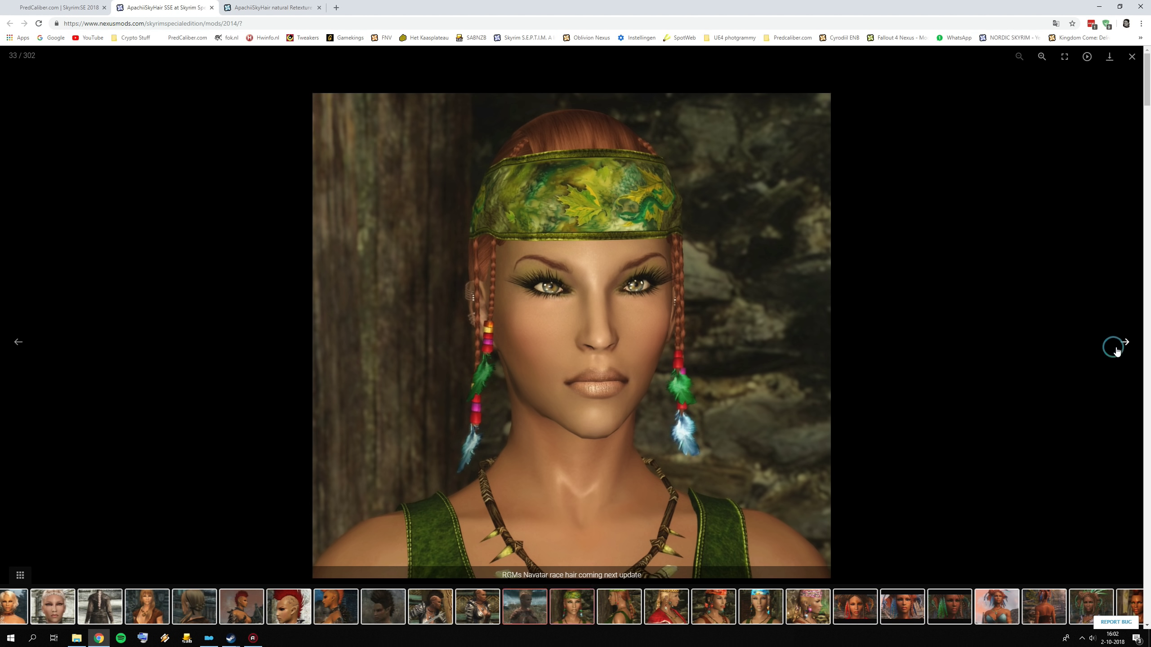
pyautogui.click(1116, 349)
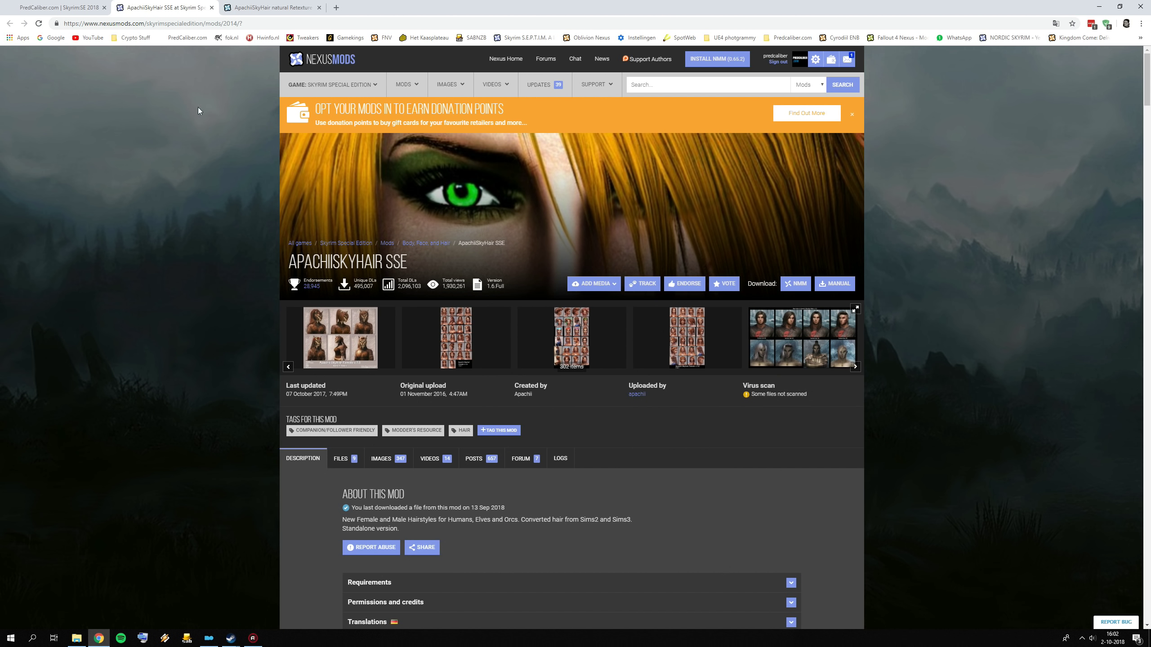
# - Return to the ApachiiSkyHair natural retexture page, view its fourth screenshot full size, and close the image viewer
pyautogui.click(269, 7)
pyautogui.scroll(-3, 503, 327)
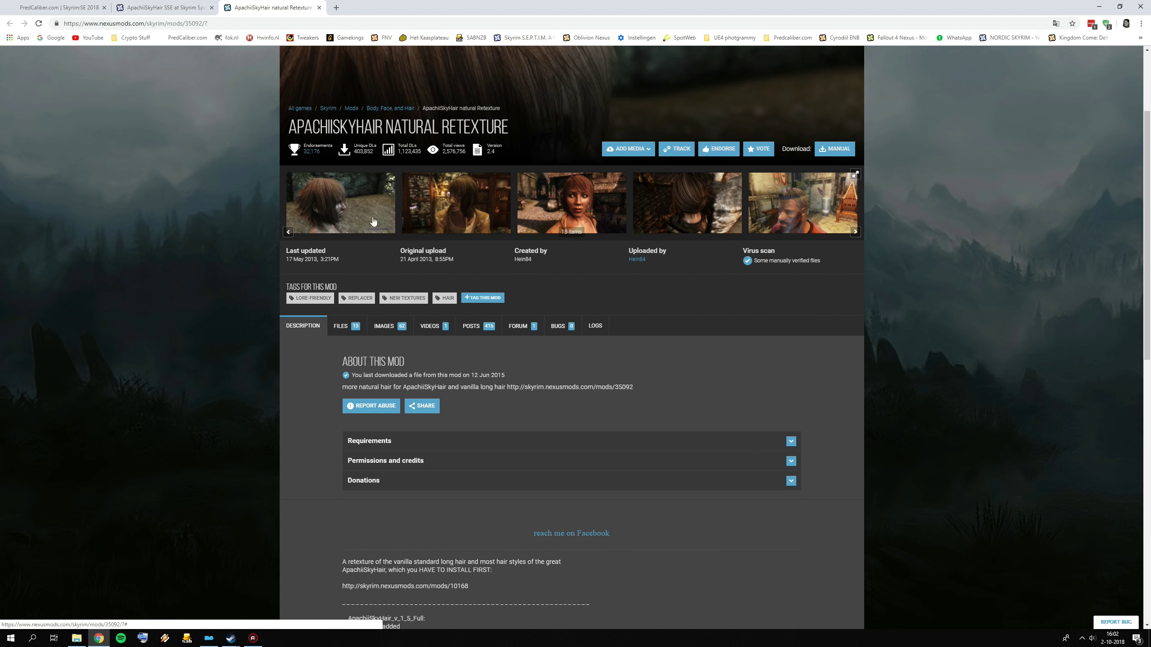
pyautogui.click(686, 205)
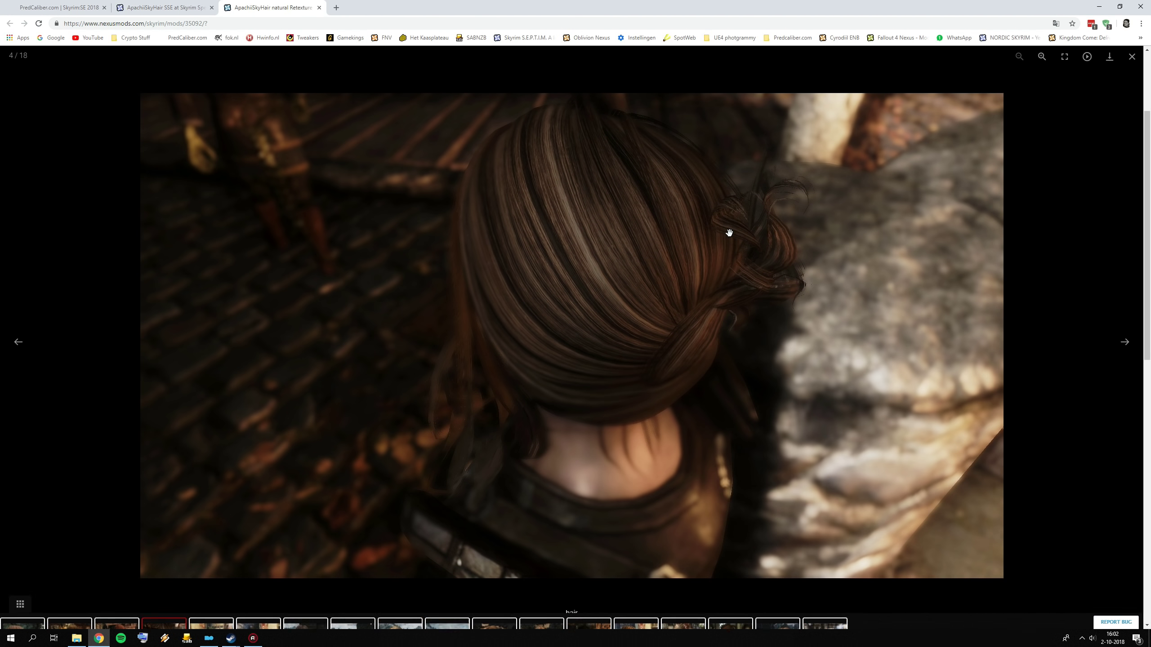
pyautogui.click(1132, 57)
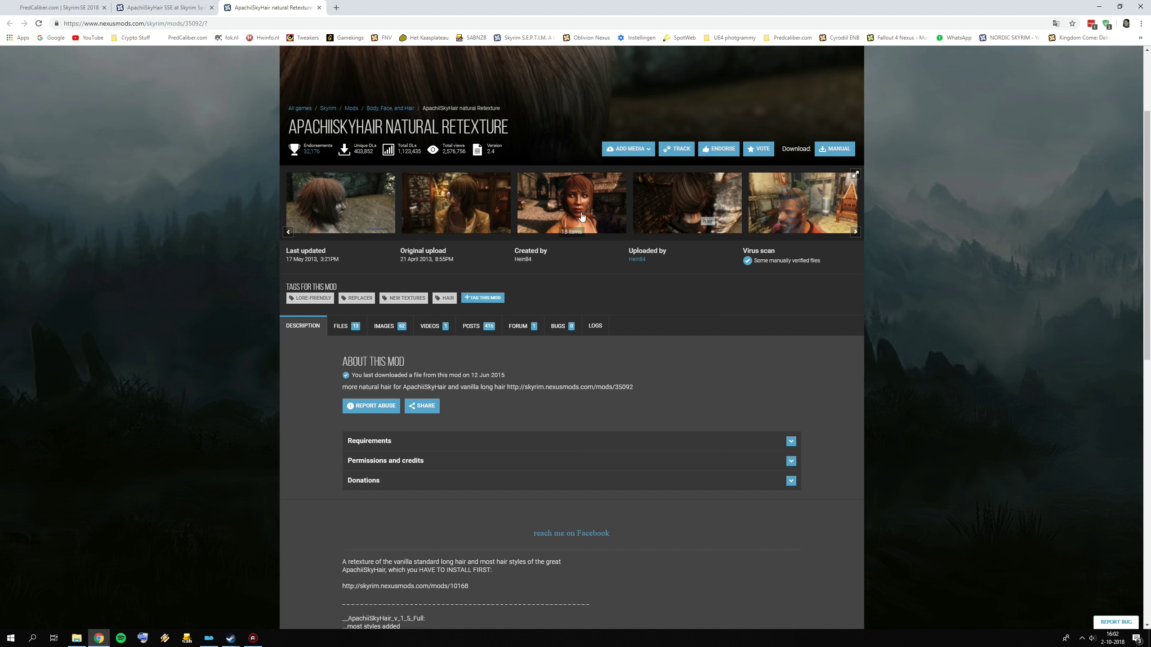
# - Review the main files offered for the ApachiiSkyHair natural retexture, and close both ApachiiSkyHair mod pages
pyautogui.click(343, 326)
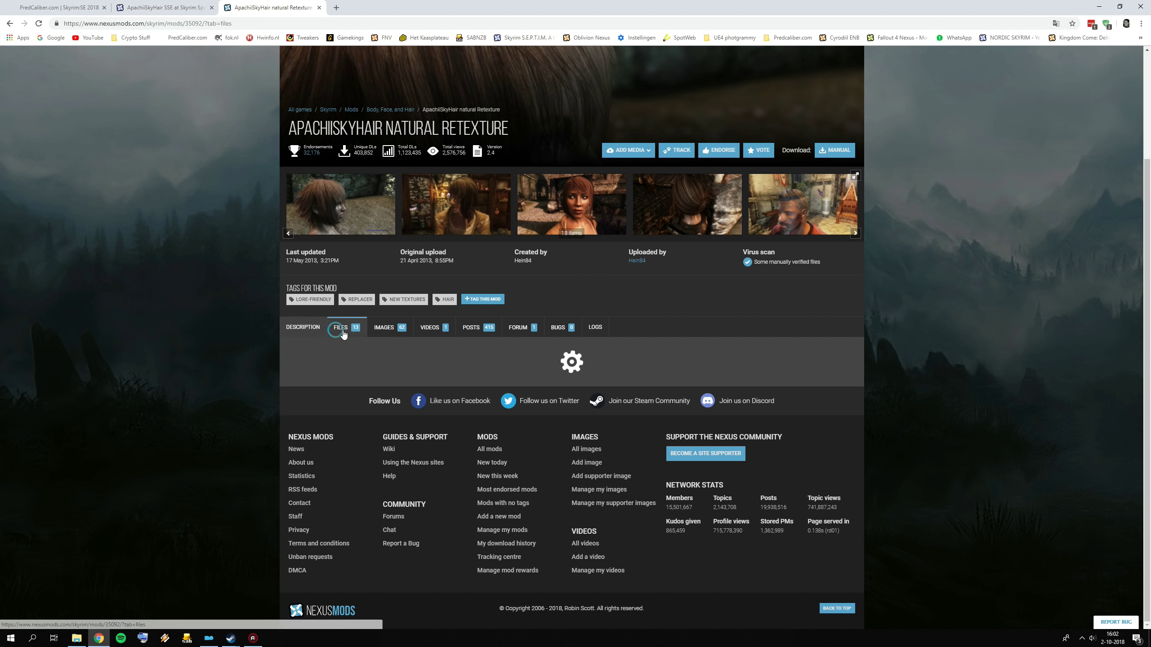
pyautogui.scroll(-4, 510, 355)
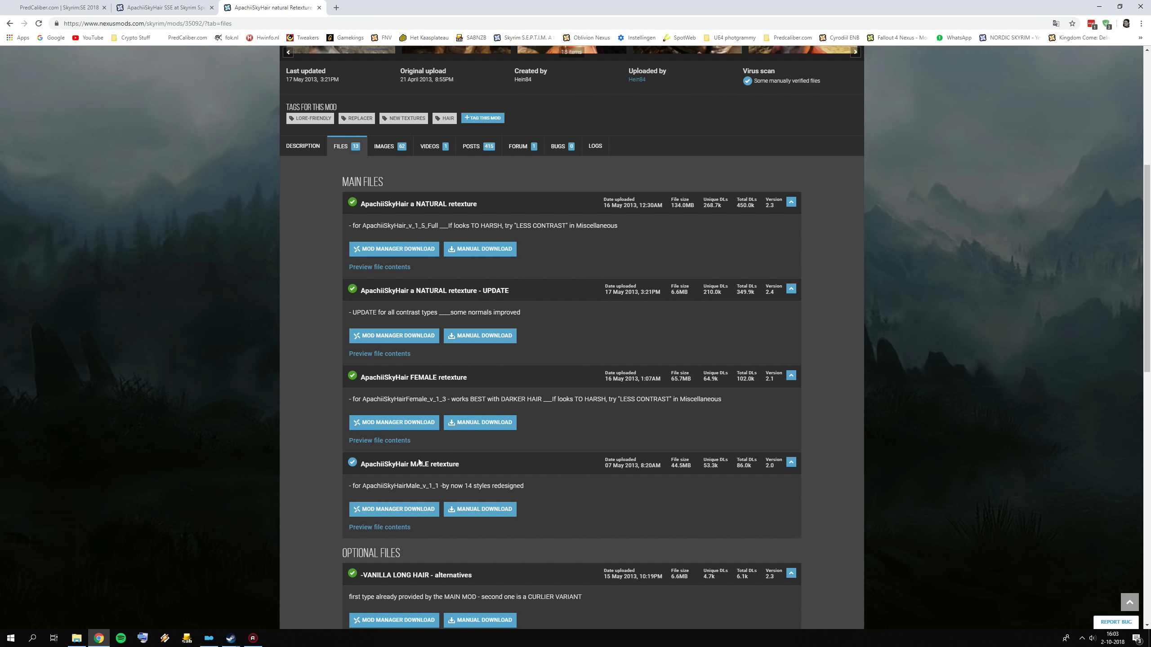
pyautogui.scroll(4, 424, 470)
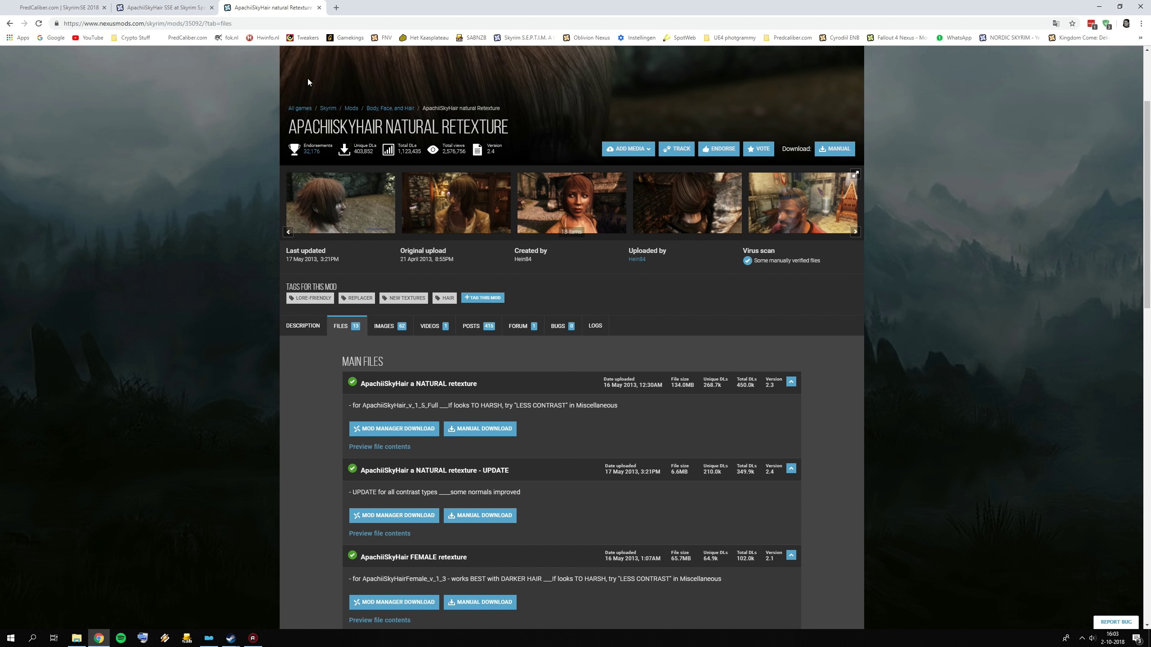
pyautogui.click(320, 8)
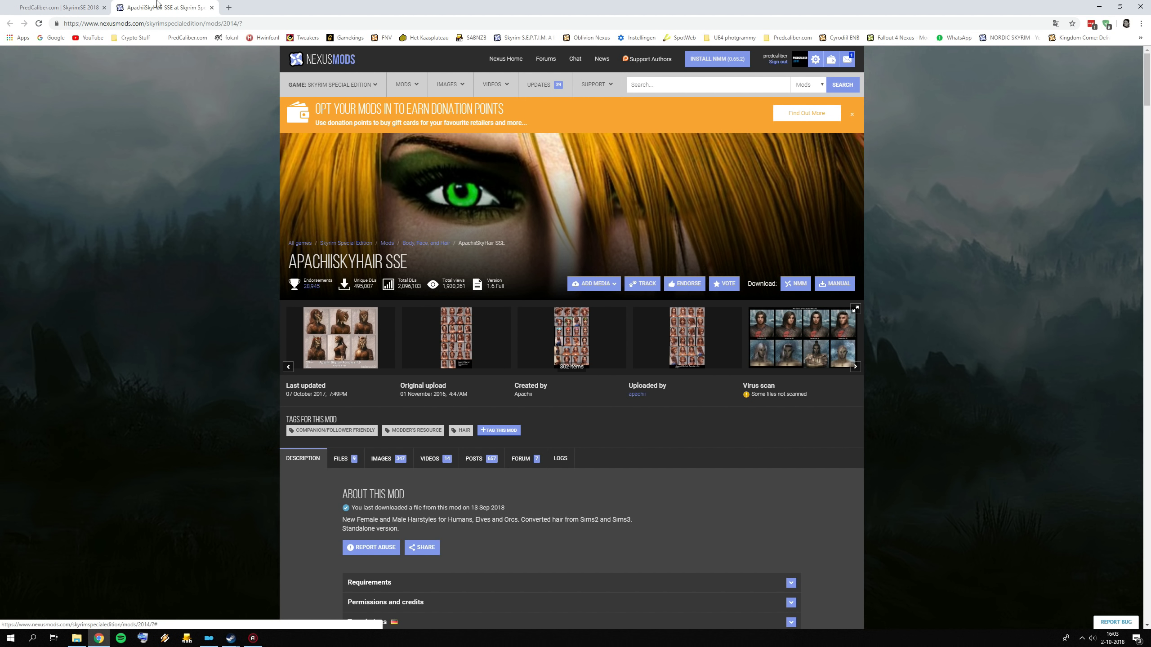
pyautogui.click(212, 8)
# - Open the guide's KS Hairdos SSE link in a new tab and show the mod's downloadable files
pyautogui.rightClick(392, 274)
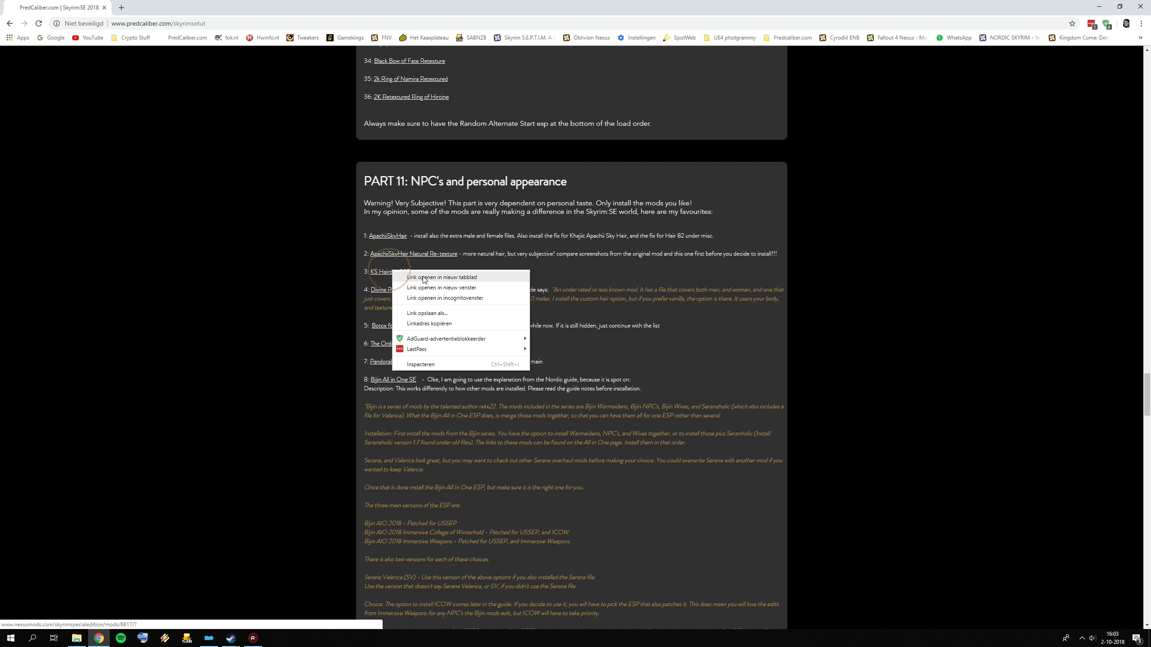
pyautogui.click(422, 280)
pyautogui.click(163, 8)
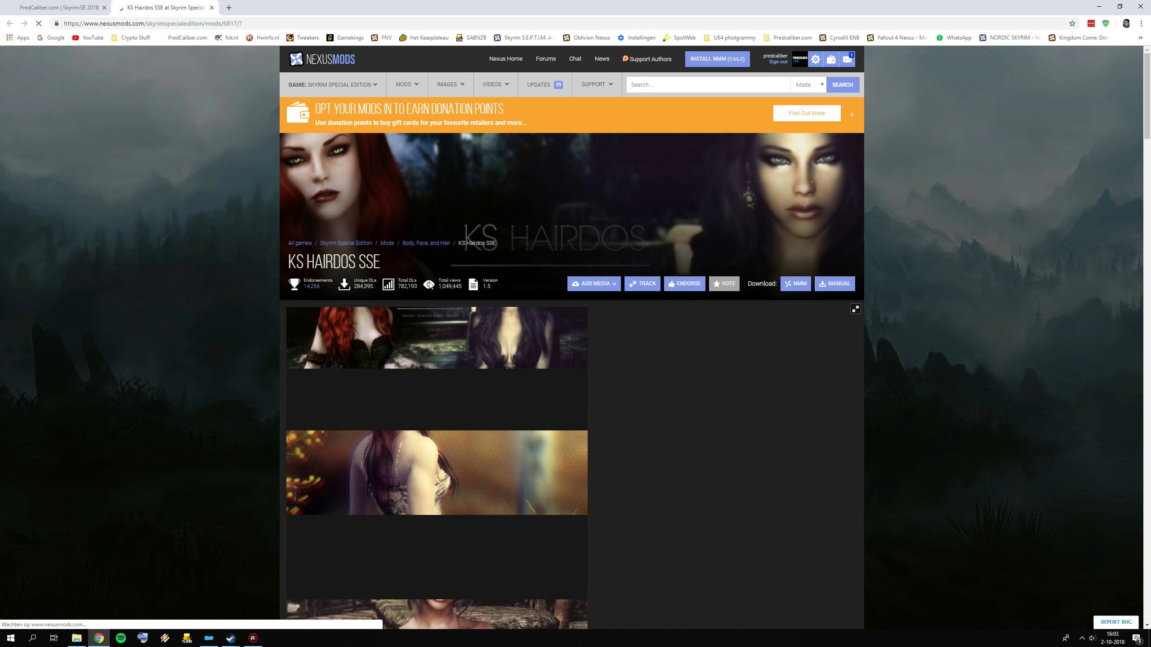
pyautogui.scroll(-3, 393, 296)
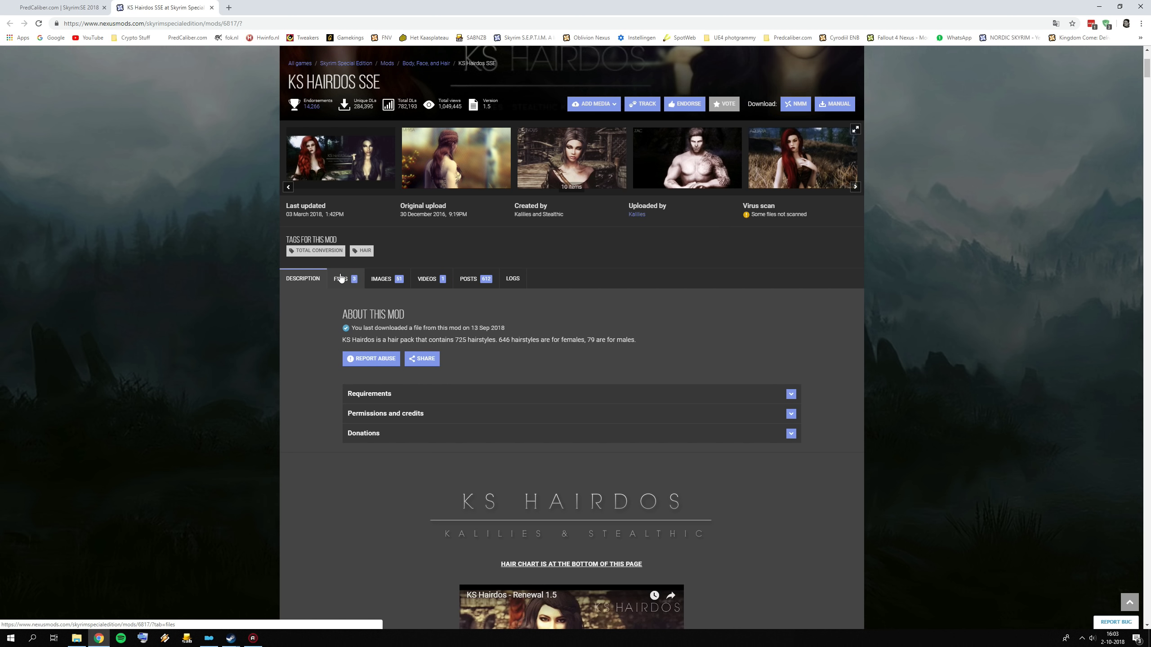
pyautogui.click(341, 277)
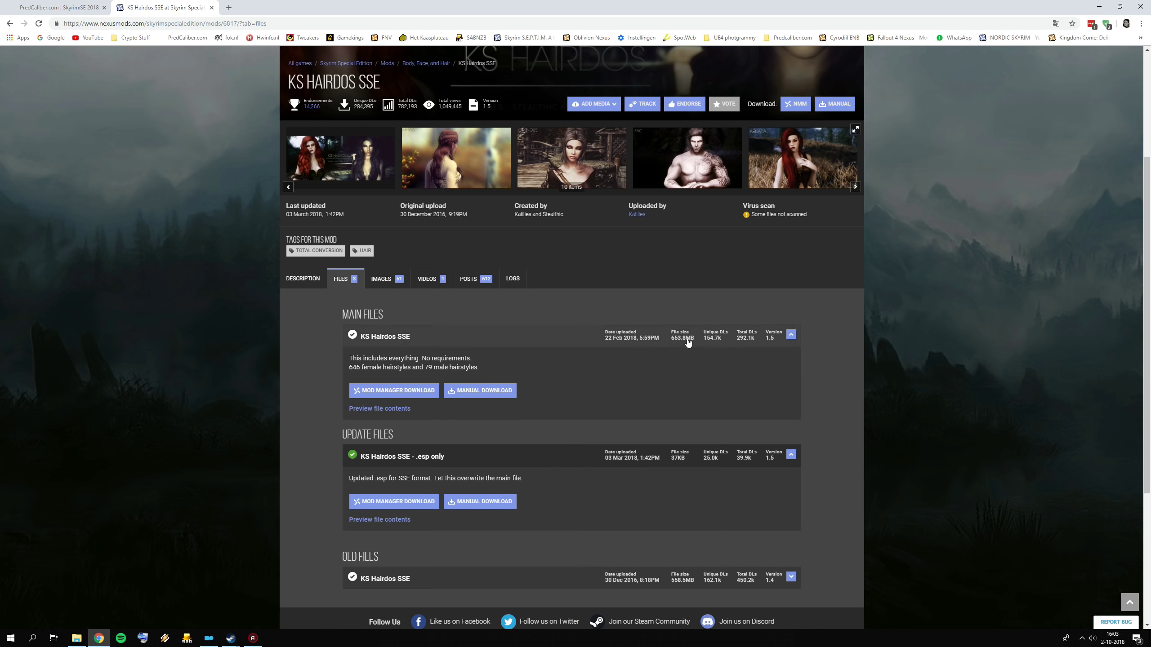
# - Switch to Mod Organizer, install the 04 KS Hairdos SSE archive through the manual installation dialog, and enable the mod
pyautogui.click(66, 5)
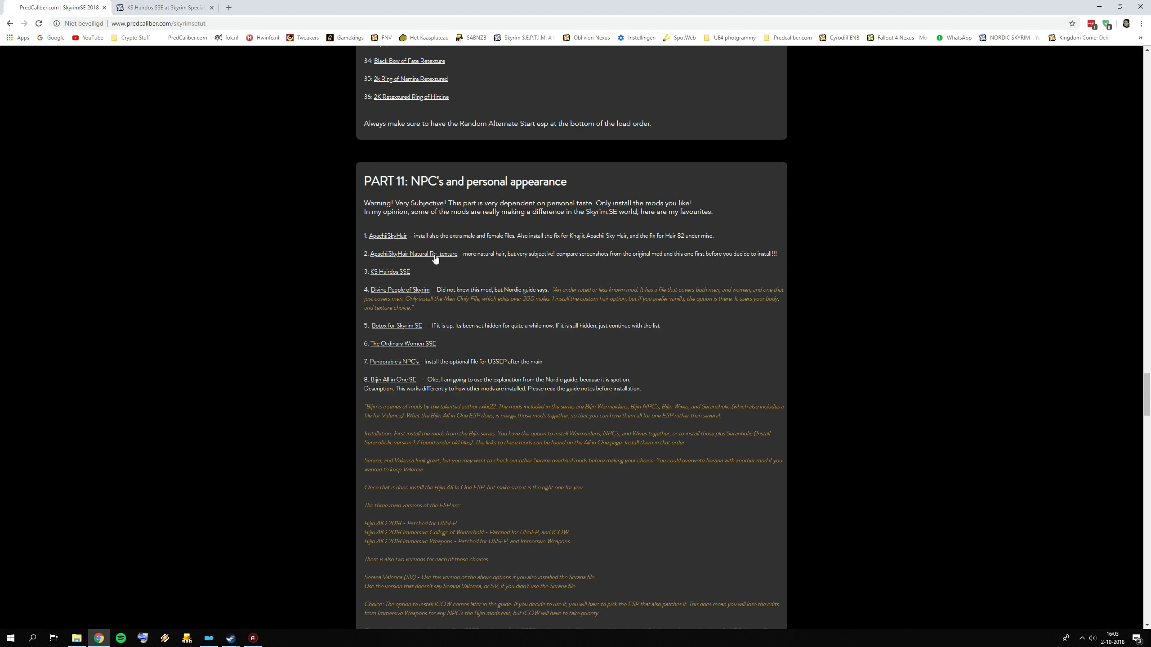
pyautogui.click(208, 639)
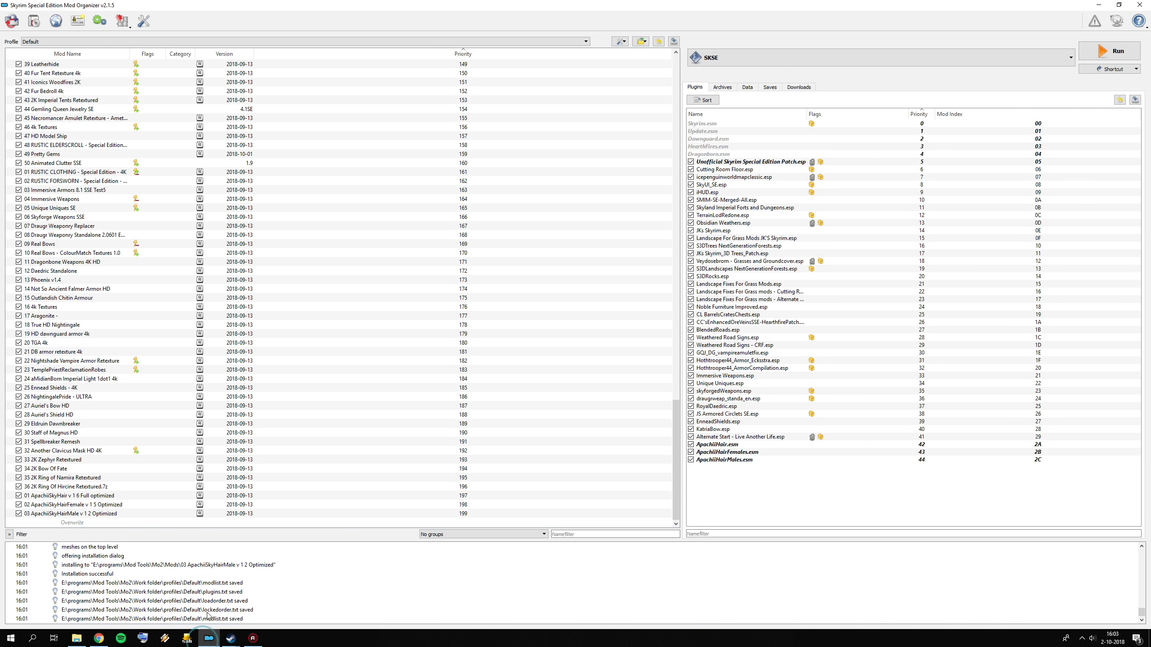
pyautogui.click(34, 20)
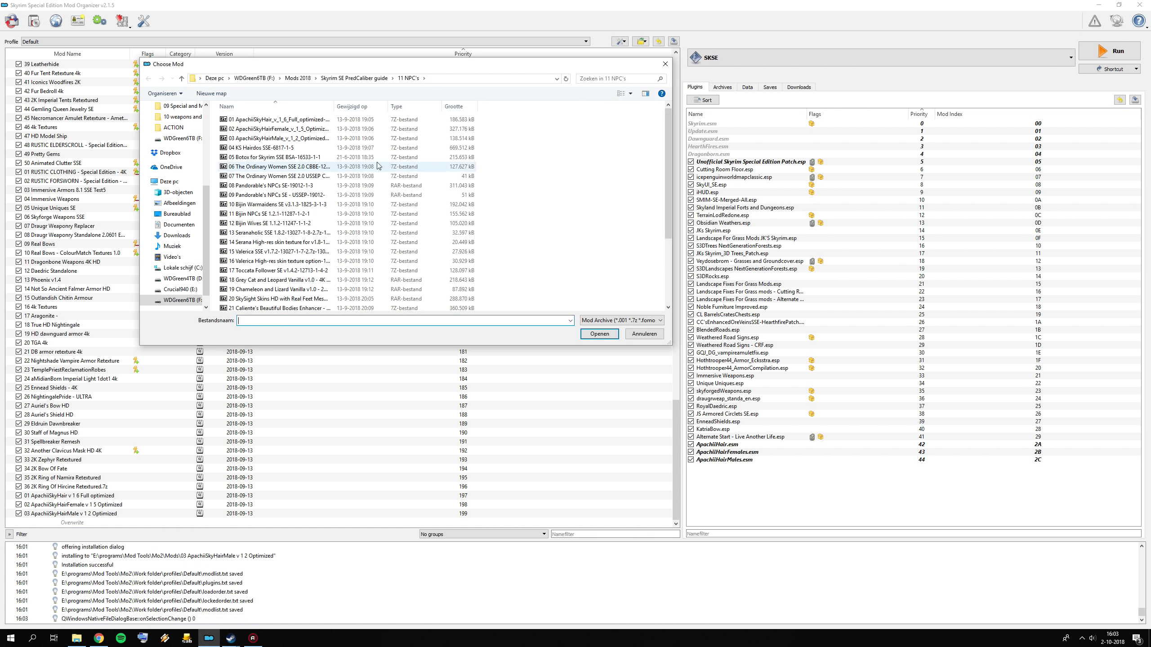
pyautogui.doubleClick(260, 147)
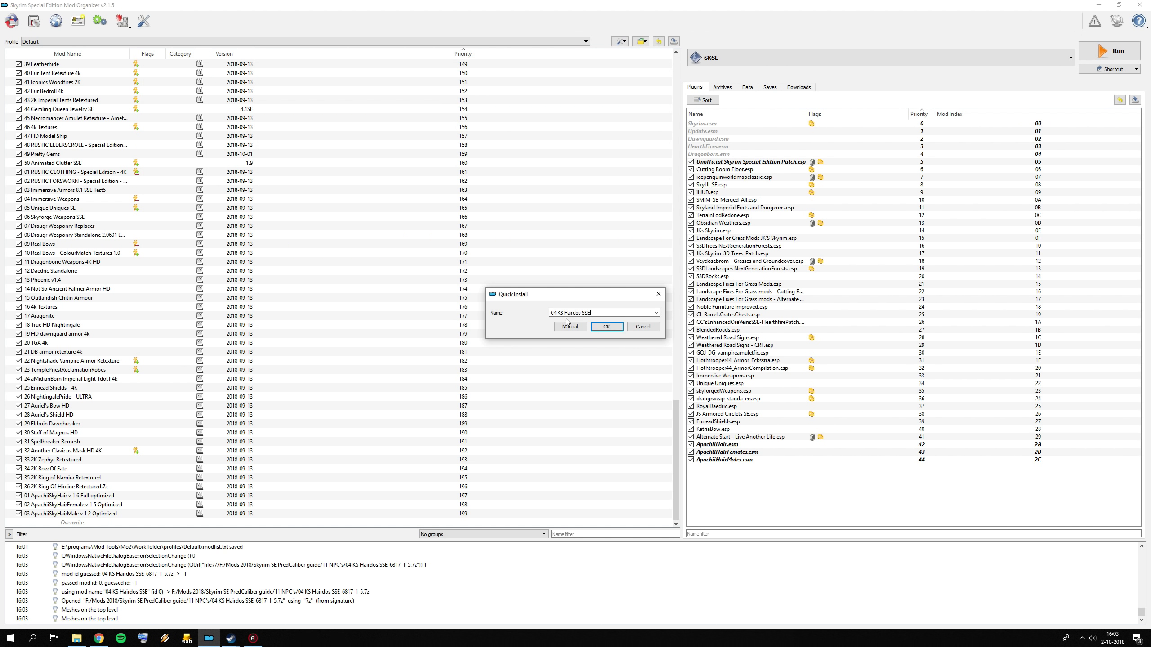
pyautogui.click(567, 325)
pyautogui.doubleClick(496, 279)
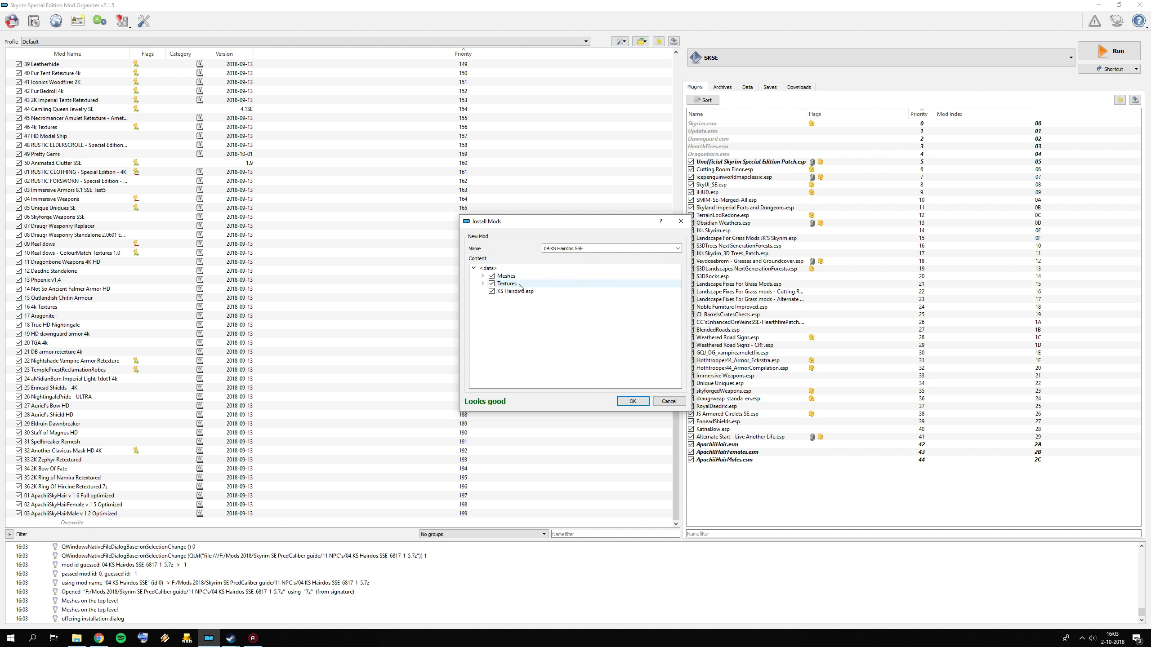
pyautogui.click(633, 402)
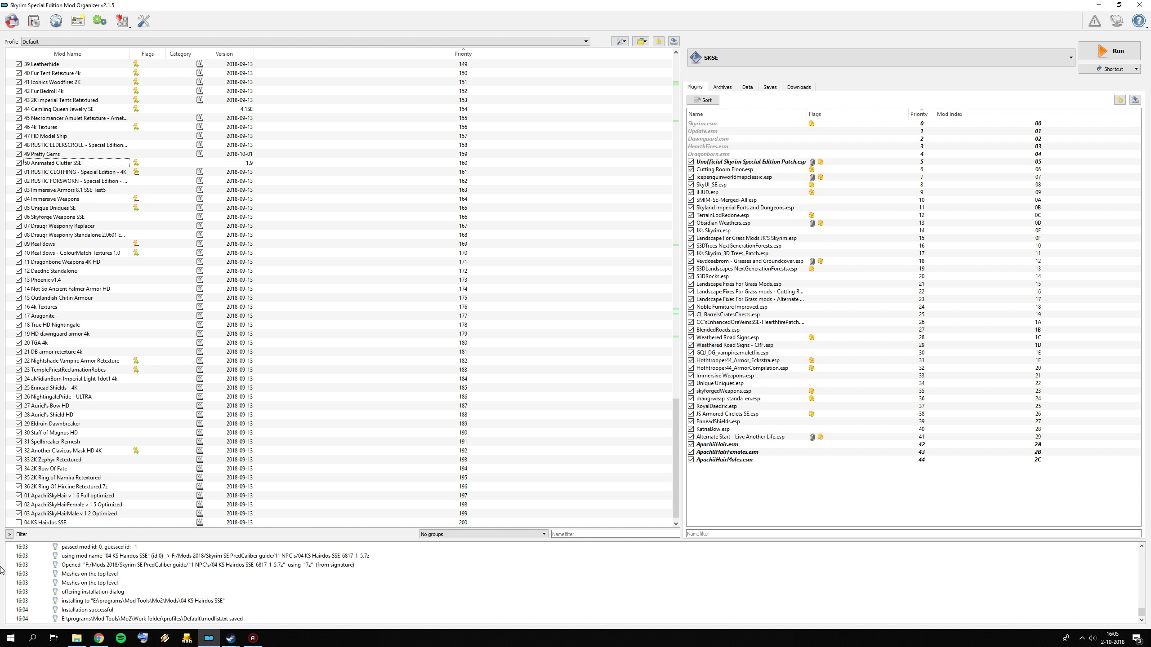
pyautogui.click(18, 523)
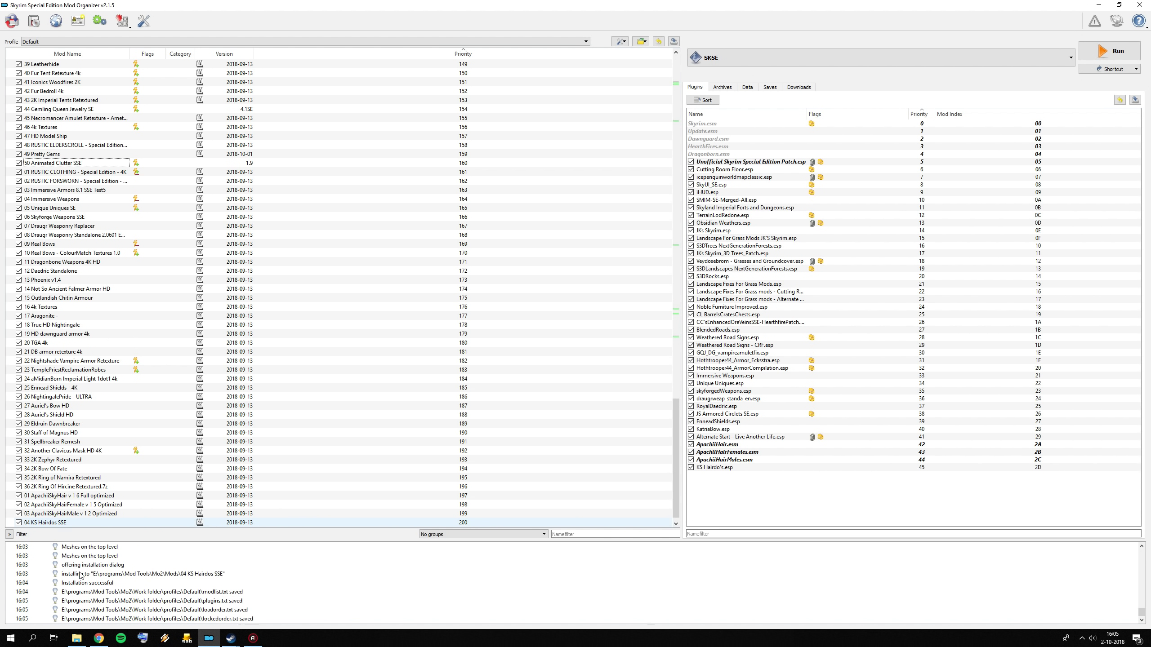
# - Switch to Chrome and open the guide's Divine People of Skyrim link in a new tab
pyautogui.click(99, 638)
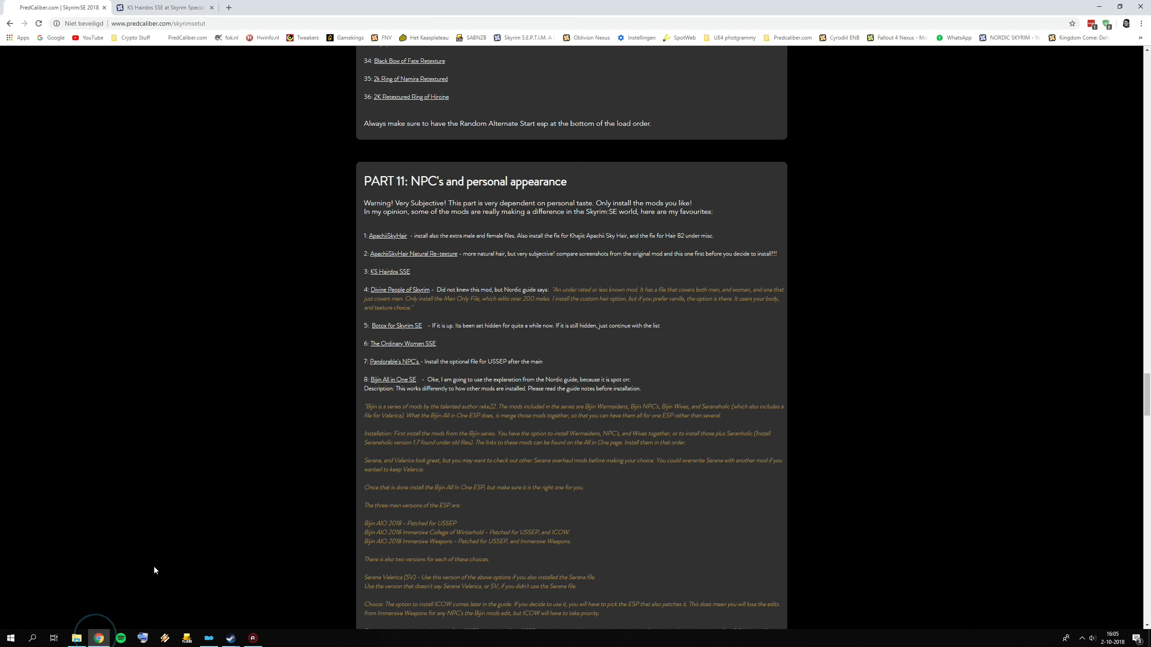
pyautogui.rightClick(411, 291)
pyautogui.click(426, 296)
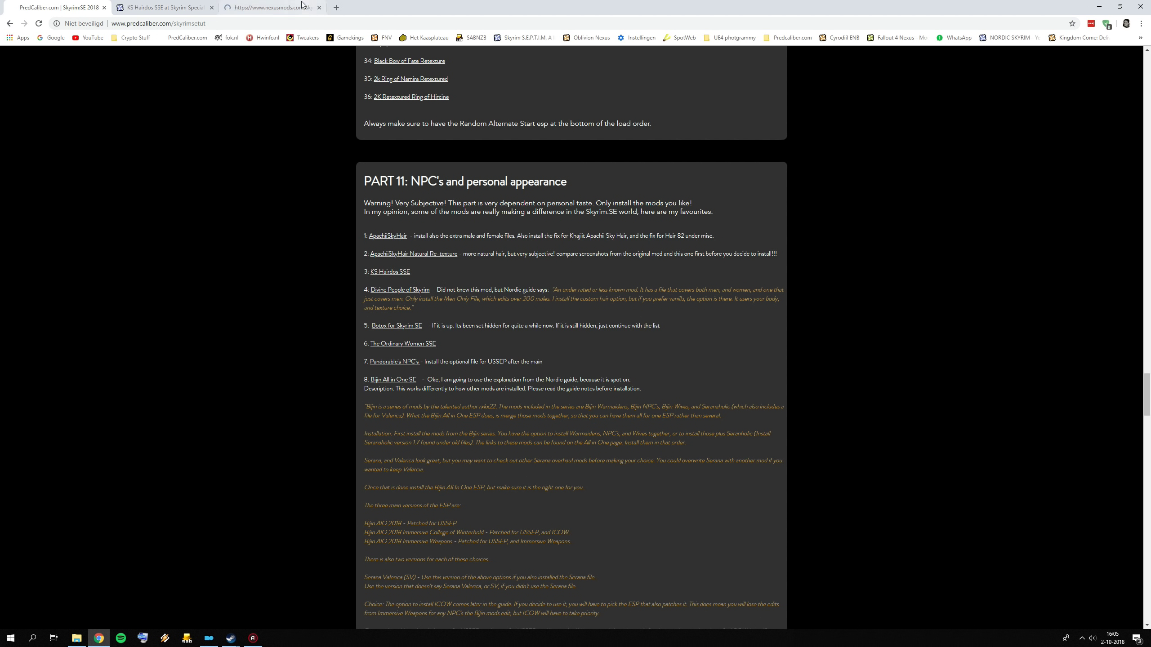
pyautogui.click(279, 7)
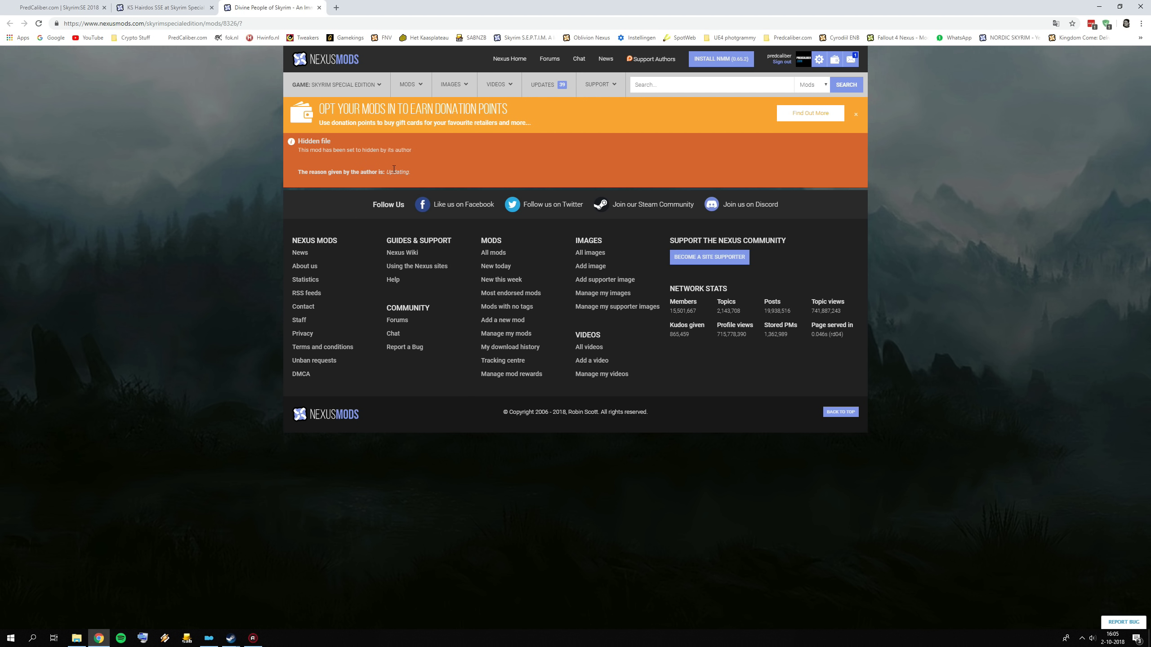
# - Go back to the Part 11 list in the guide and open the Botox for Skyrim SE link in a new tab
pyautogui.click(79, 7)
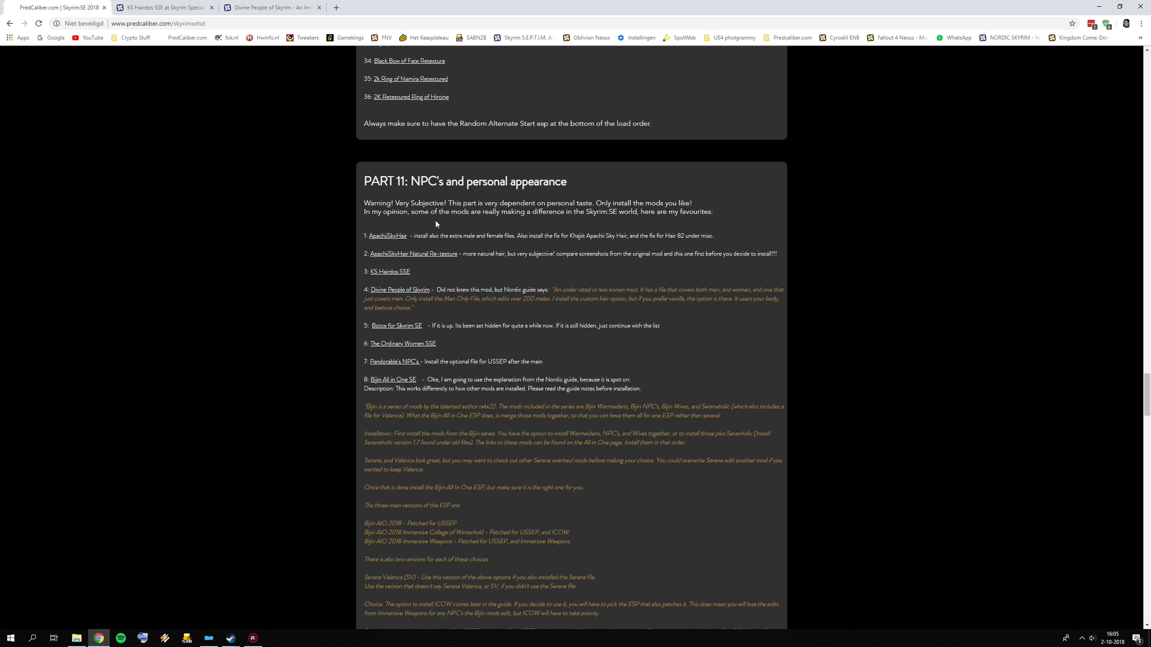
pyautogui.scroll(8, 473, 226)
pyautogui.scroll(-7, 490, 397)
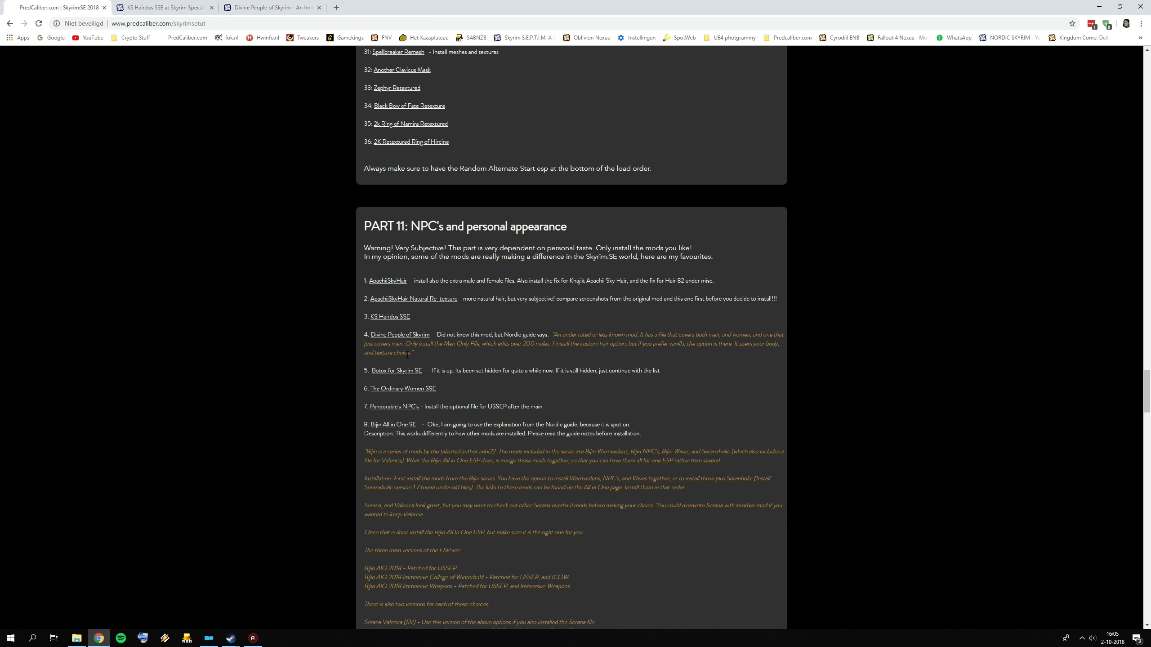
pyautogui.rightClick(405, 374)
pyautogui.click(430, 378)
pyautogui.click(354, 9)
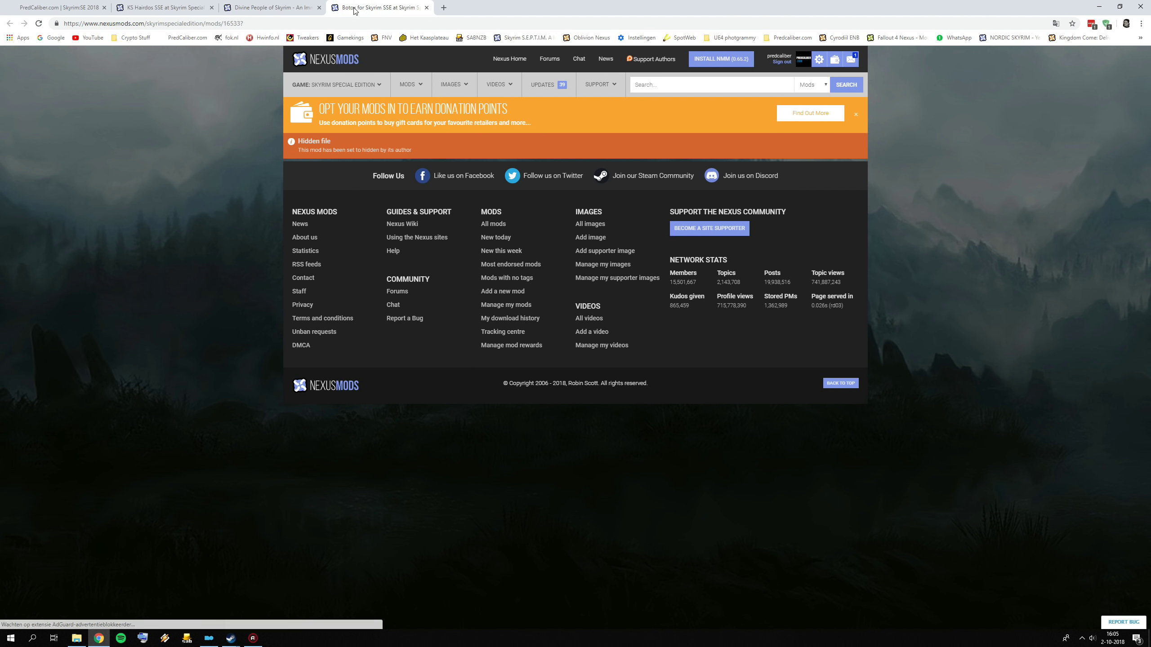
# - Close the Botox, Divine People of Skyrim and KS Hairdos mod pages, leaving only the guide open
pyautogui.click(425, 7)
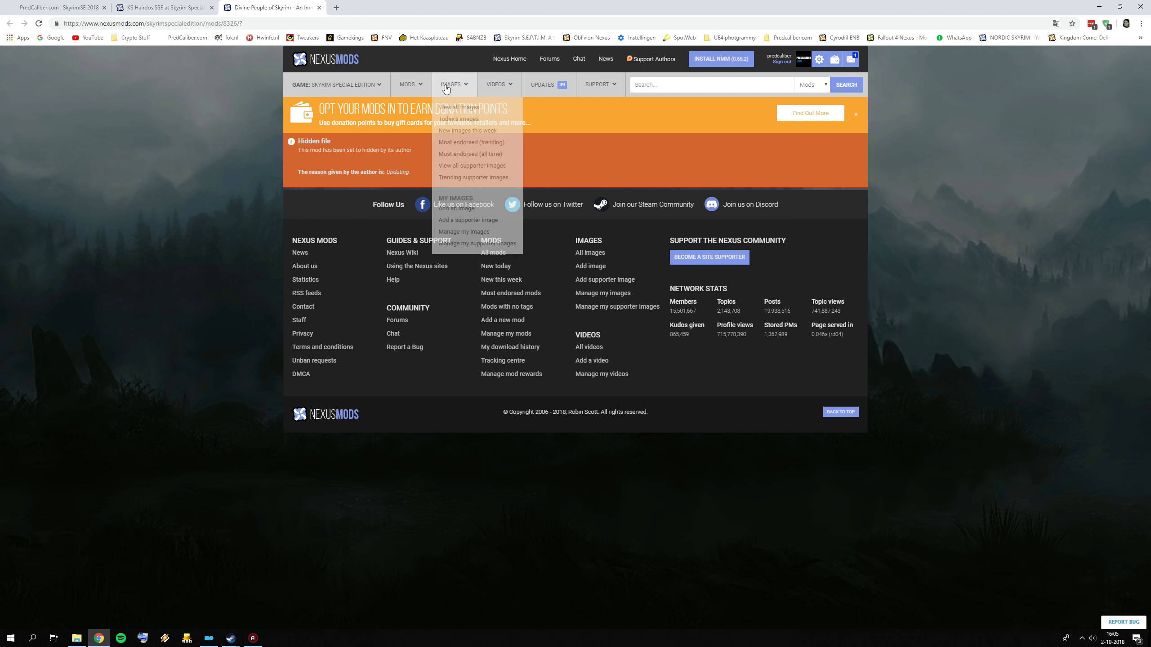
pyautogui.click(319, 8)
pyautogui.click(210, 8)
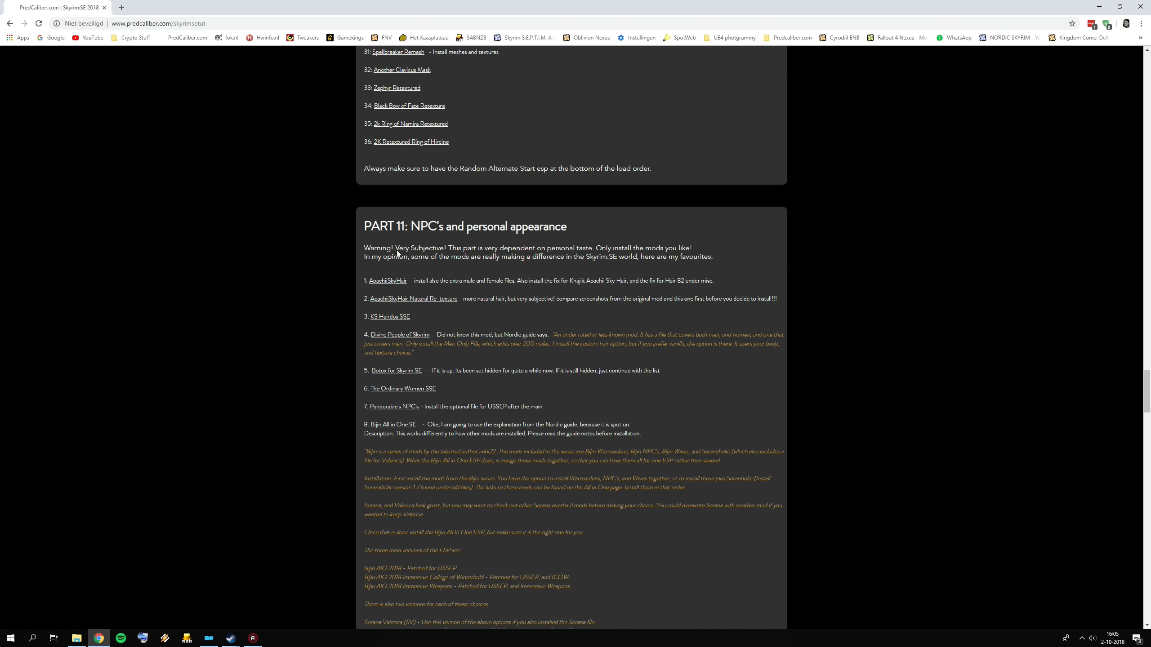
# - Switch to Mod Organizer, install the 05 Botox for Skyrim SSE BSA archive through the manual installation dialog, and enable the mod
pyautogui.click(208, 639)
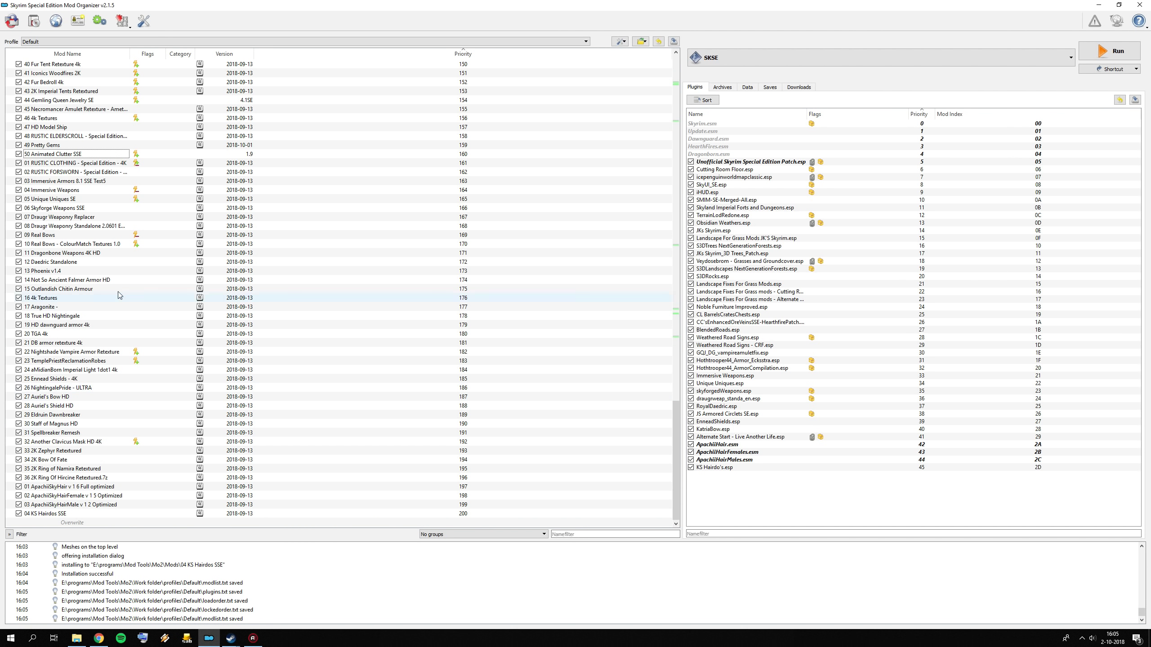
pyautogui.click(35, 23)
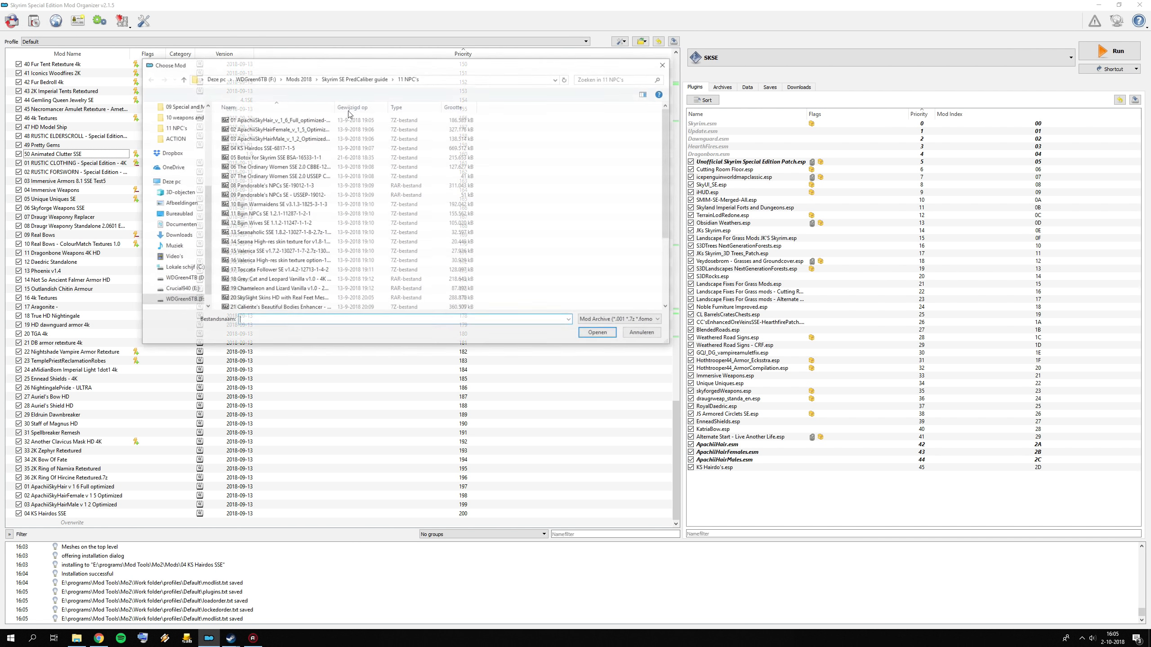
pyautogui.doubleClick(270, 157)
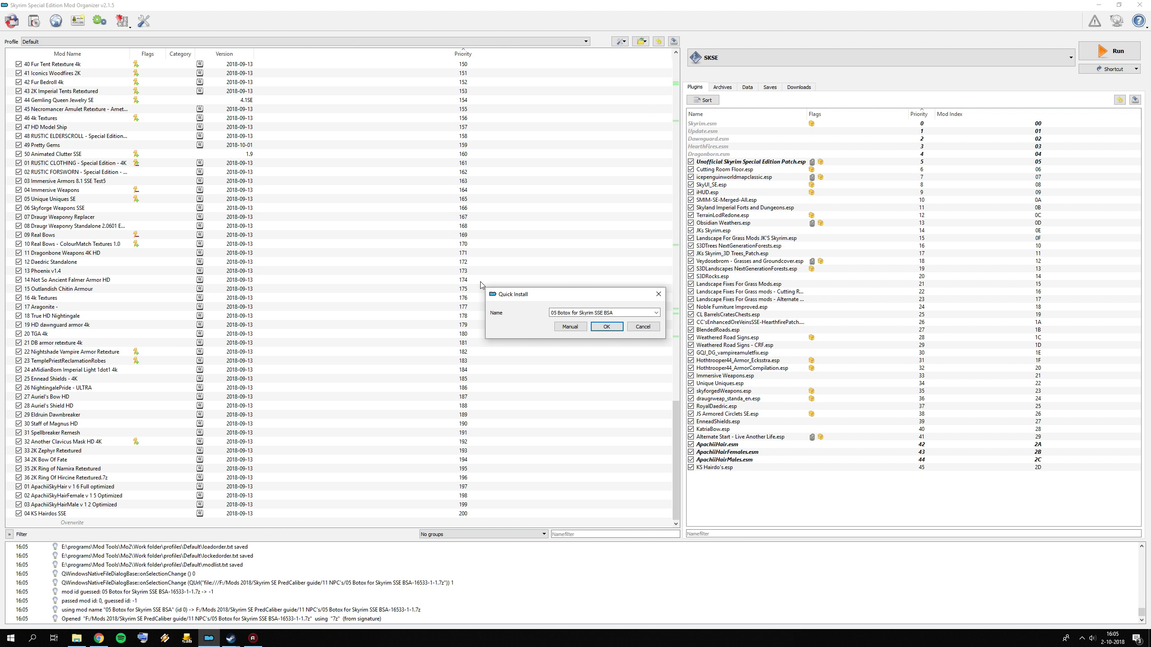
pyautogui.click(566, 328)
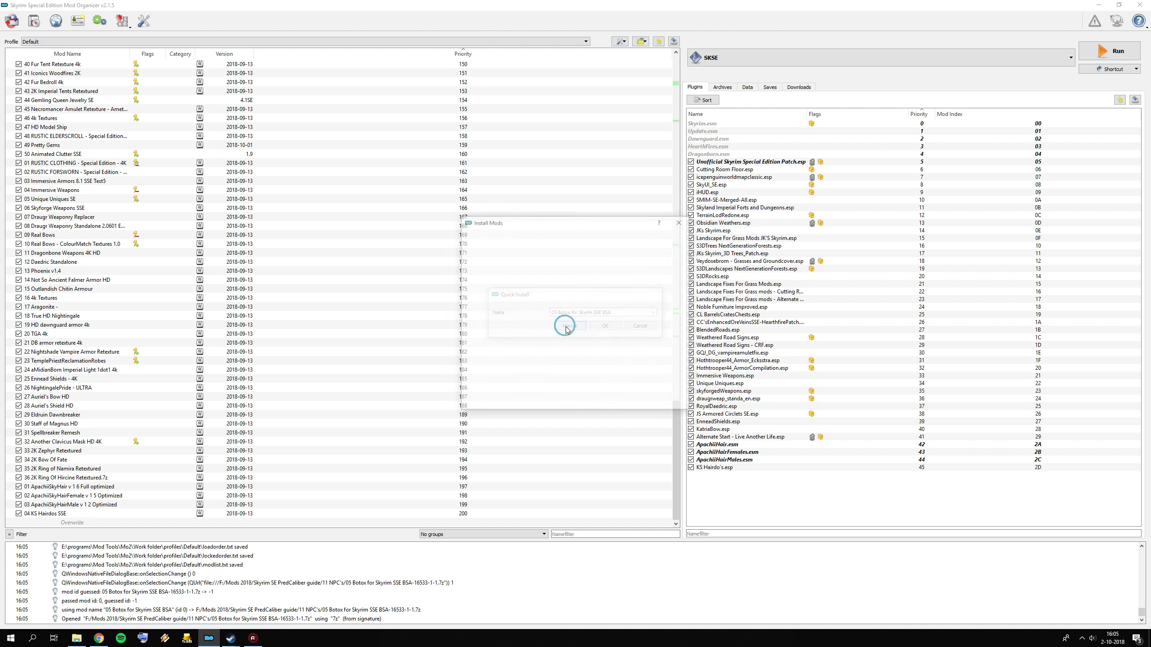
pyautogui.rightClick(516, 276)
pyautogui.click(540, 281)
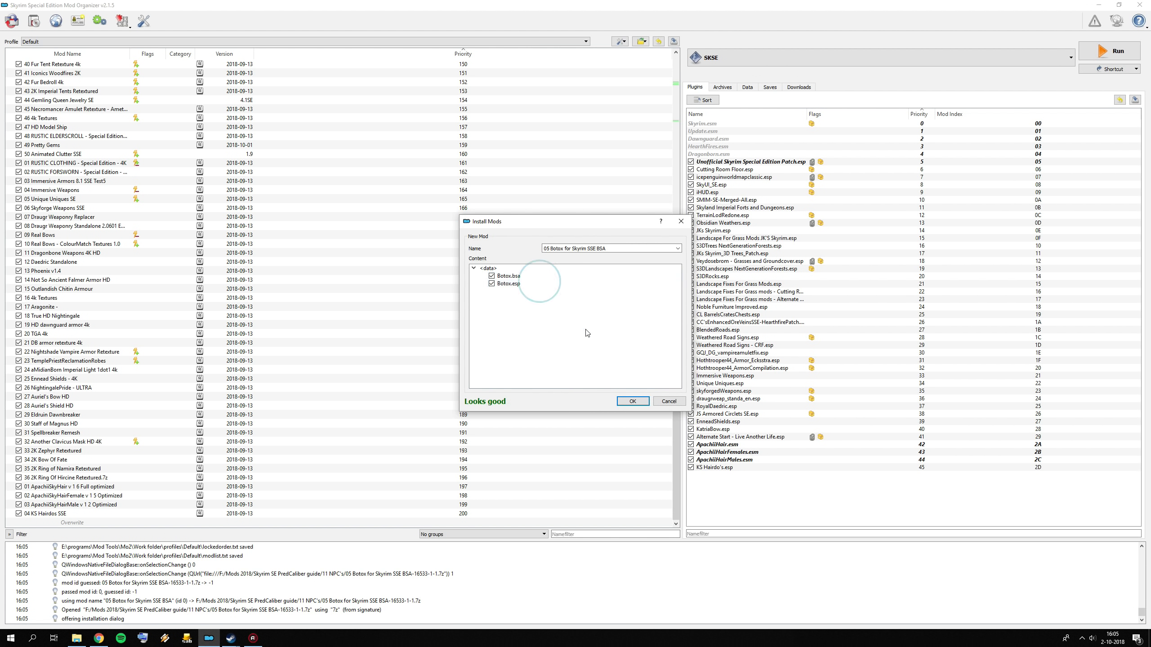
pyautogui.click(633, 402)
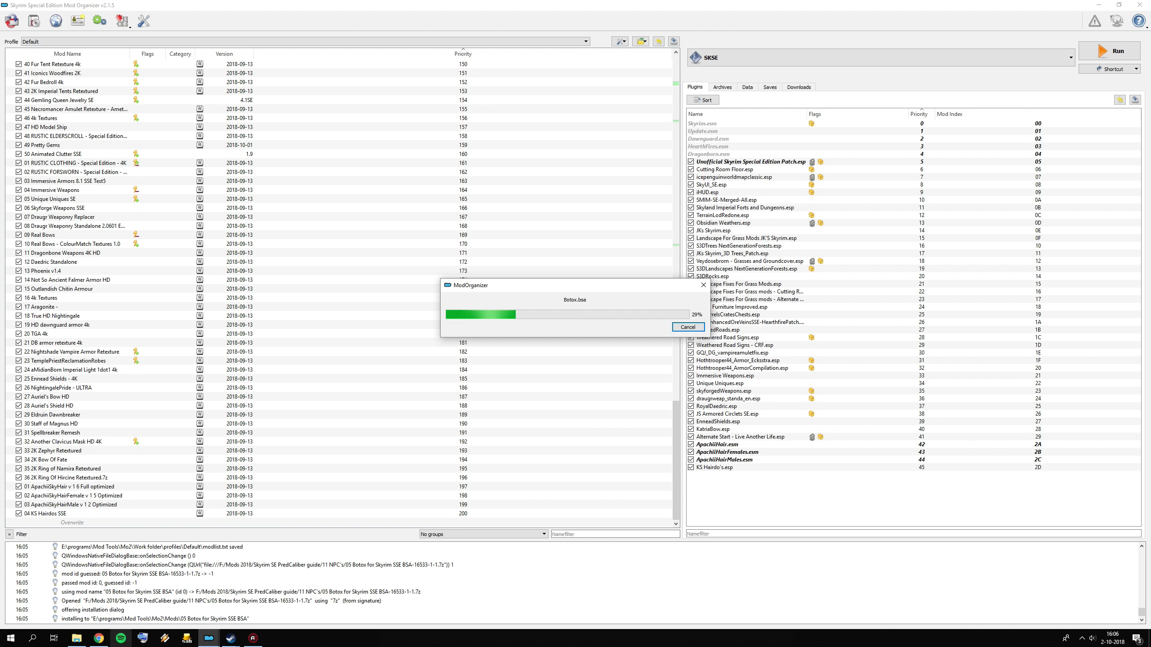
pyautogui.click(99, 638)
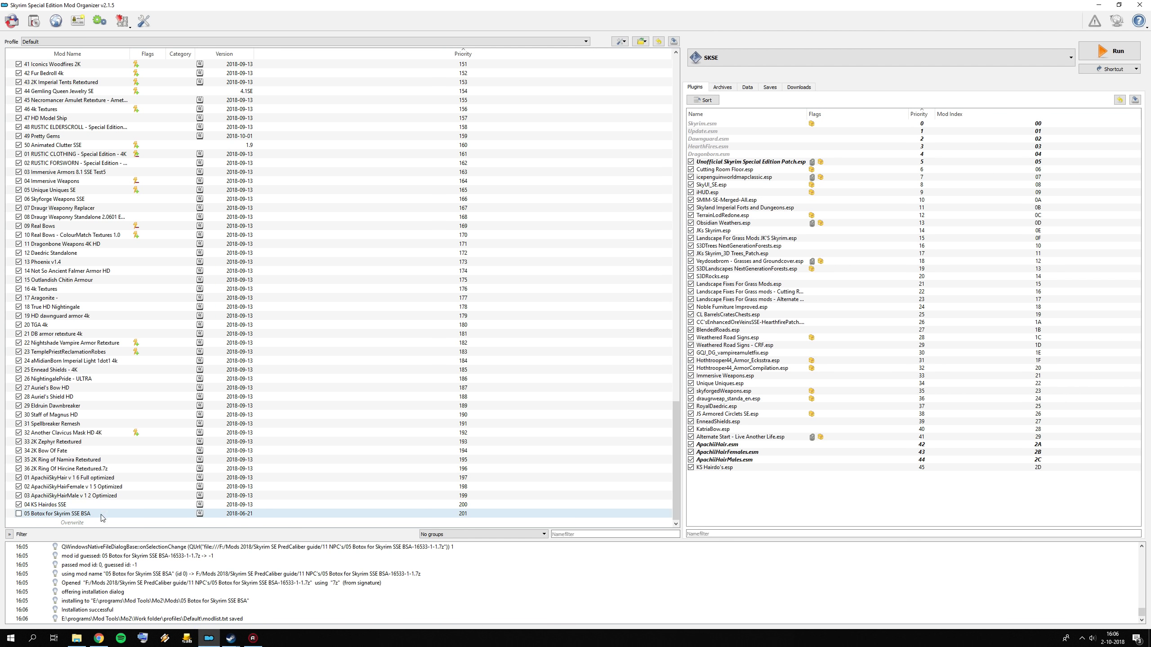
pyautogui.click(18, 514)
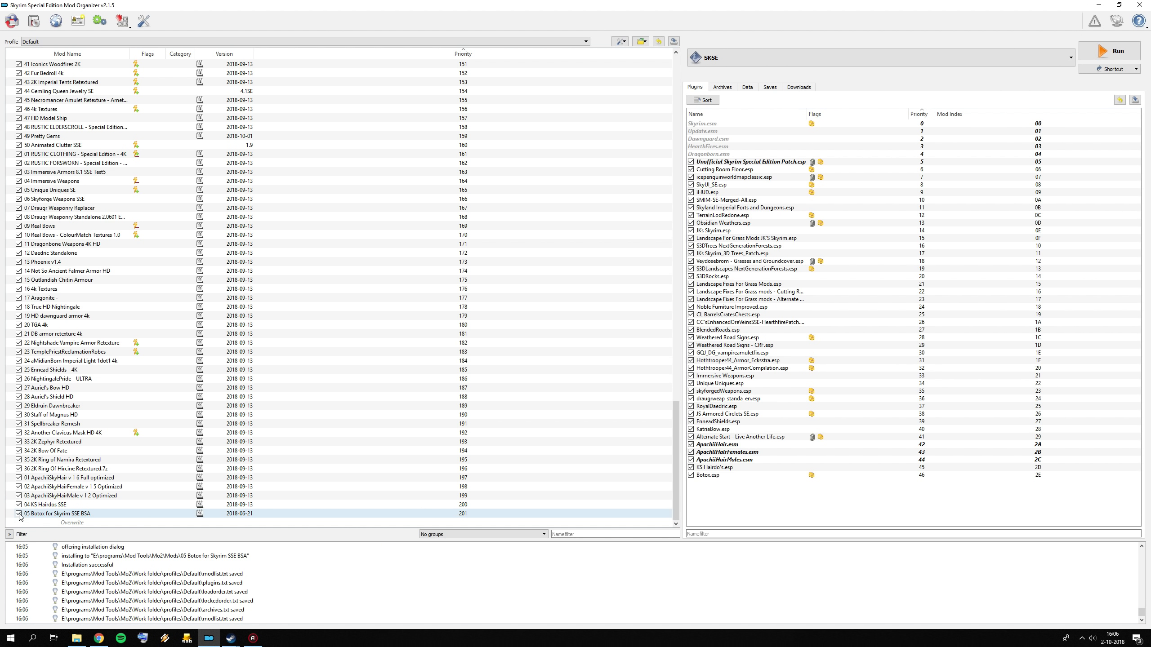
# - Switch to Chrome and open the guide's The Ordinary Women SSE link in a new tab
pyautogui.click(99, 638)
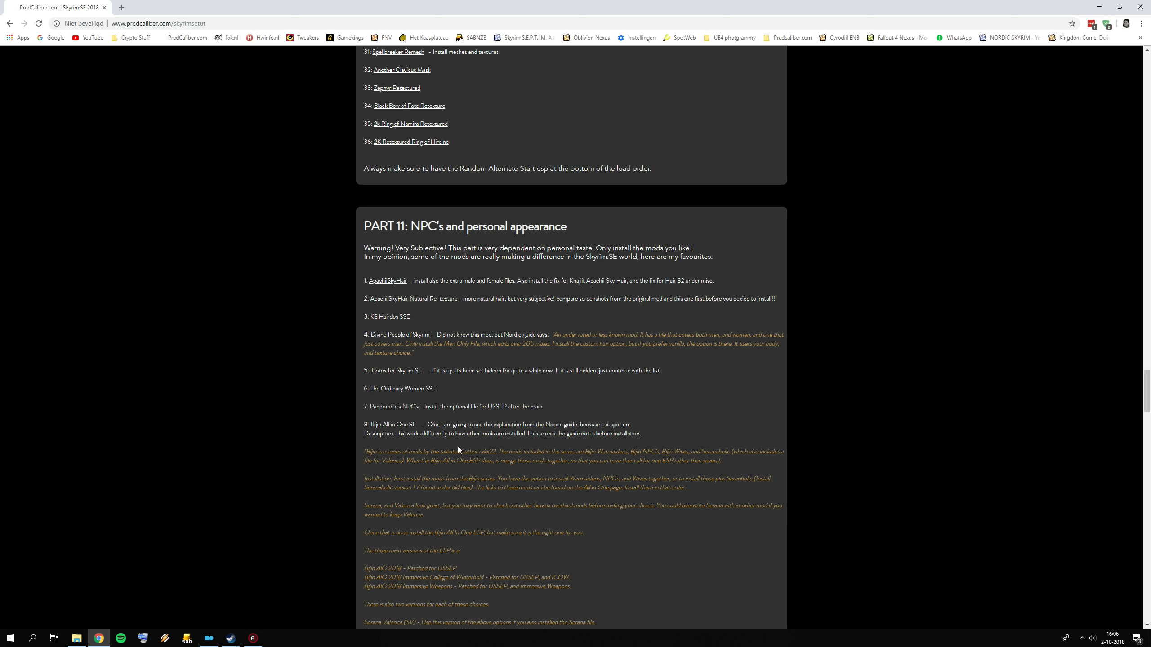
pyautogui.rightClick(416, 389)
pyautogui.click(439, 395)
pyautogui.hotkey('ctrl', 'Tab')
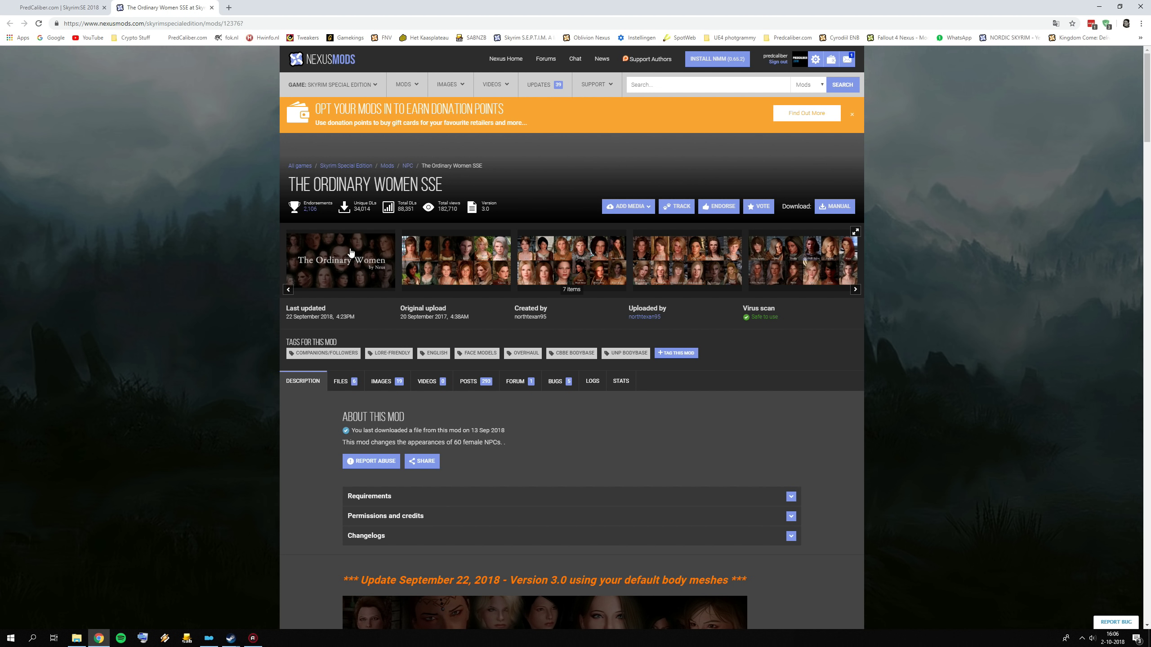
# - Look at The Ordinary Women's first gallery image and read the requirements and installation notes in its description
pyautogui.click(383, 269)
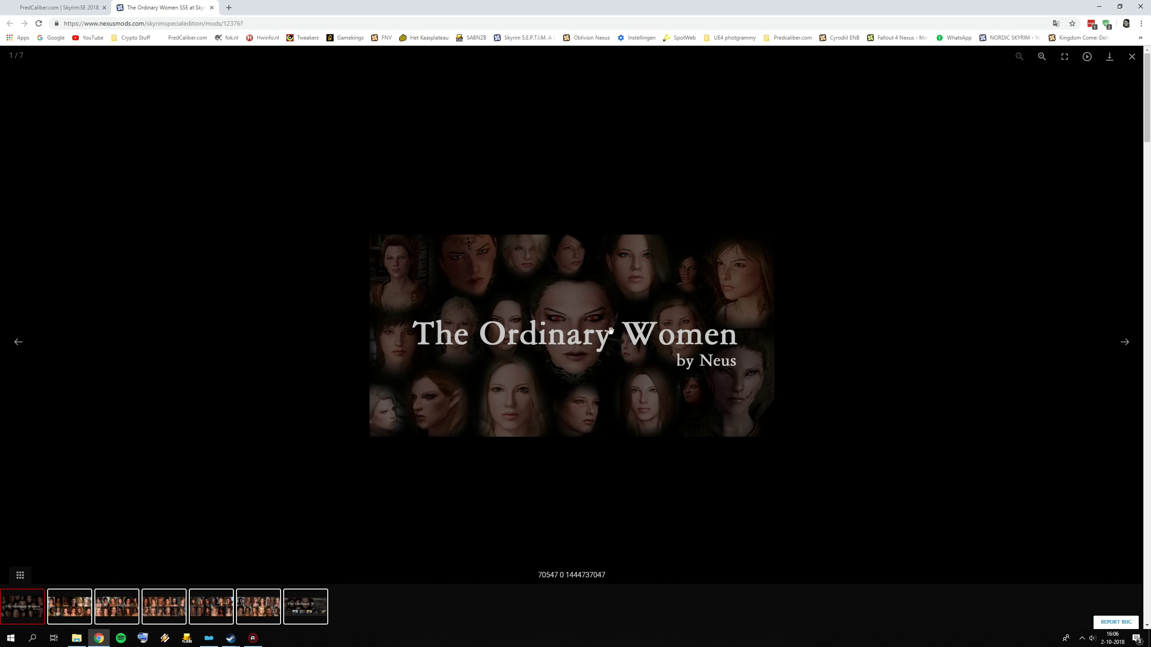
pyautogui.click(1132, 56)
pyautogui.scroll(-5, 531, 335)
pyautogui.scroll(-6, 529, 348)
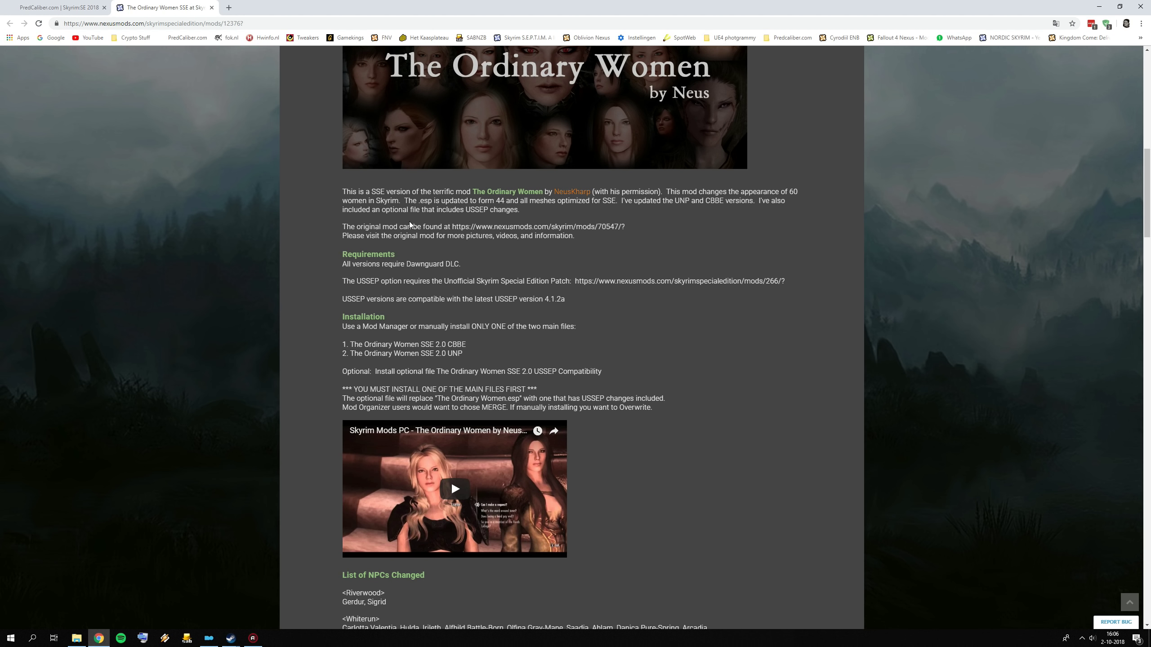
pyautogui.scroll(3, 558, 321)
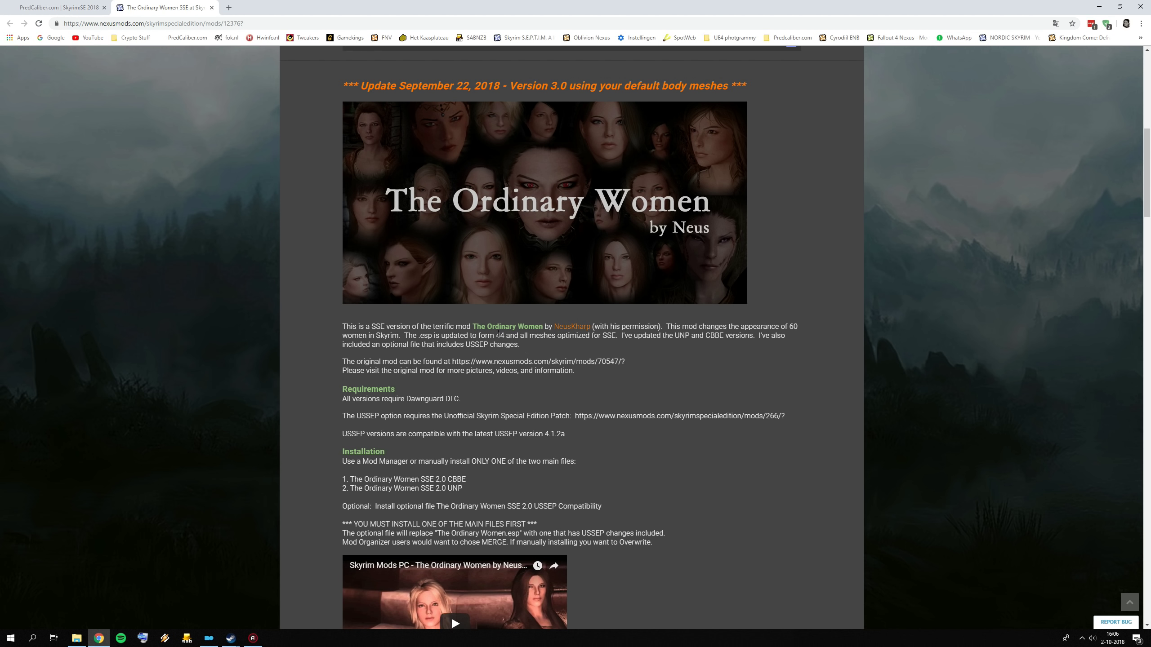
pyautogui.scroll(1, 523, 355)
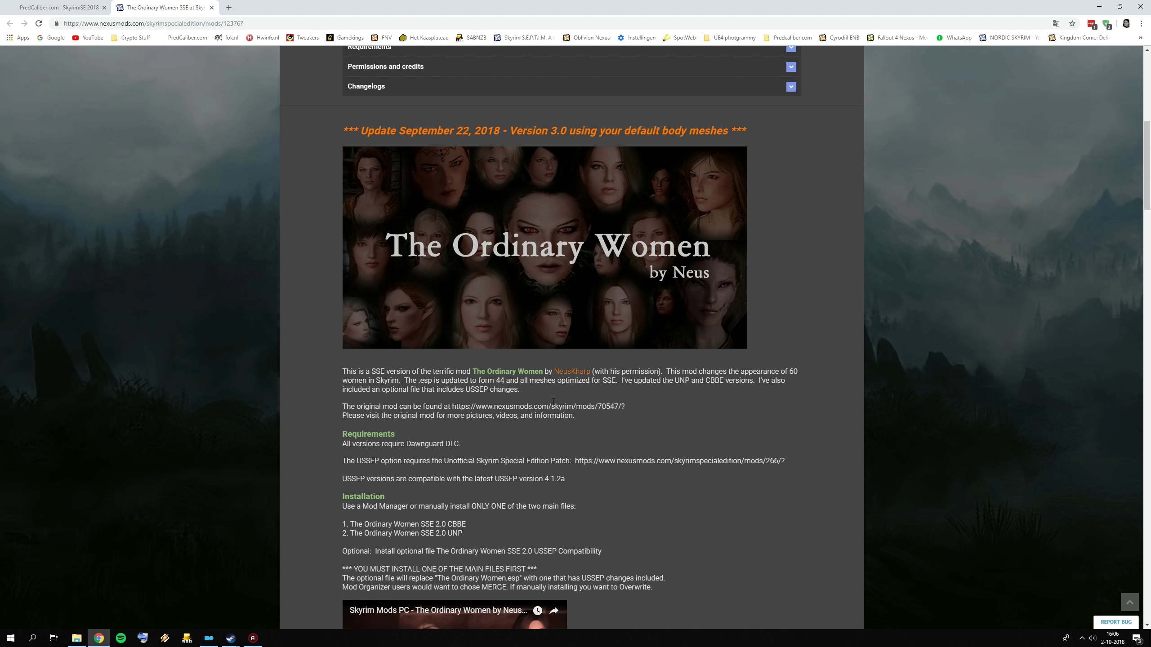
pyautogui.scroll(9, 511, 380)
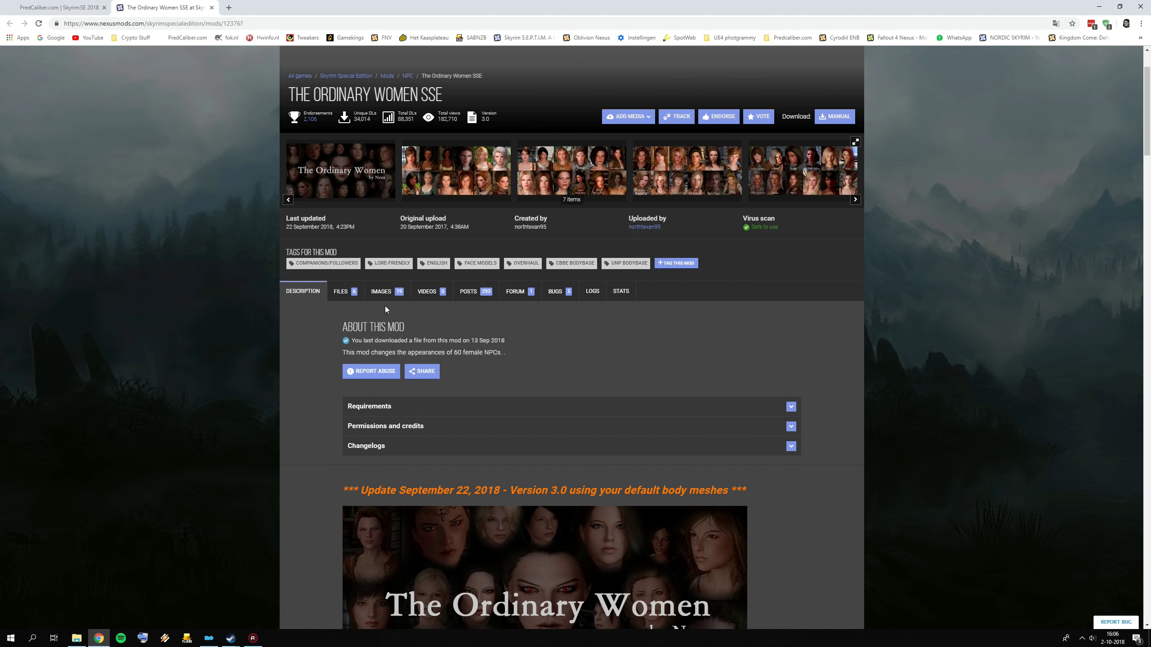
# - Open The Ordinary Women's file list and examine the CBBE and UNP main files and the optional USSEP file
pyautogui.click(341, 327)
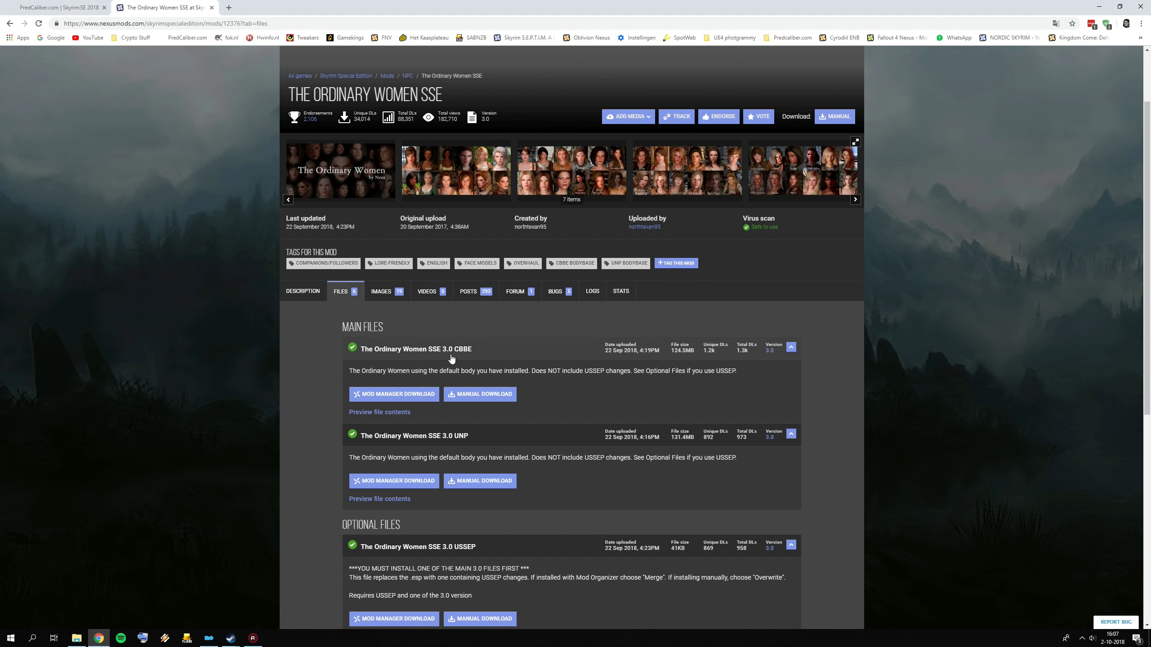
pyautogui.scroll(-4, 506, 422)
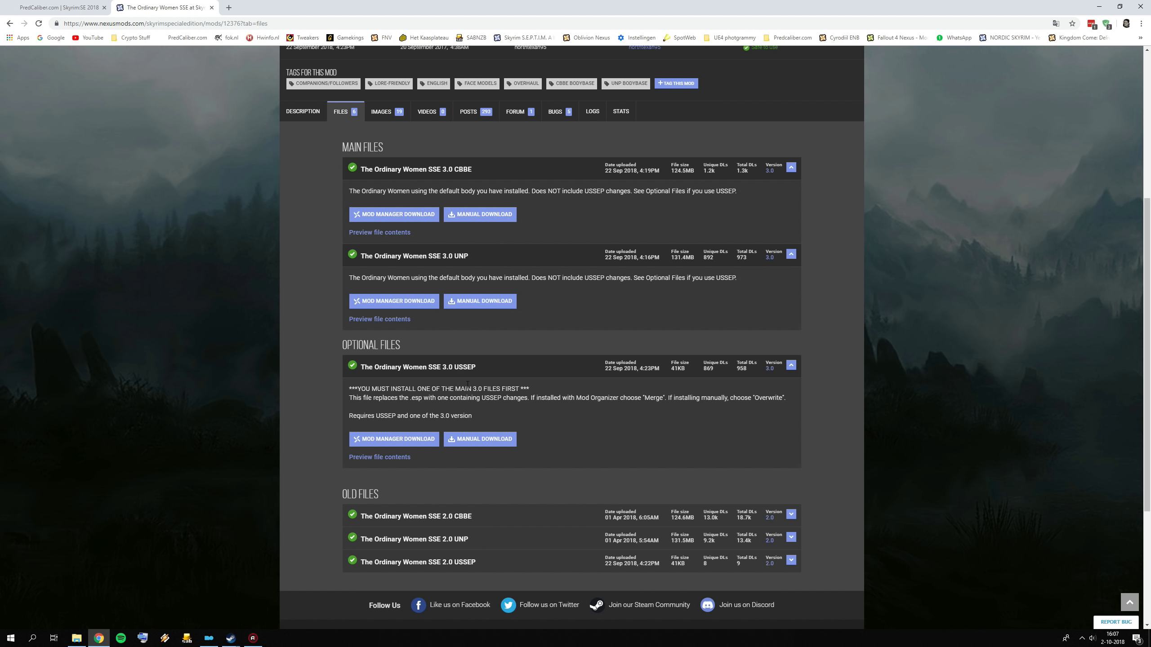
pyautogui.scroll(5, 282, 514)
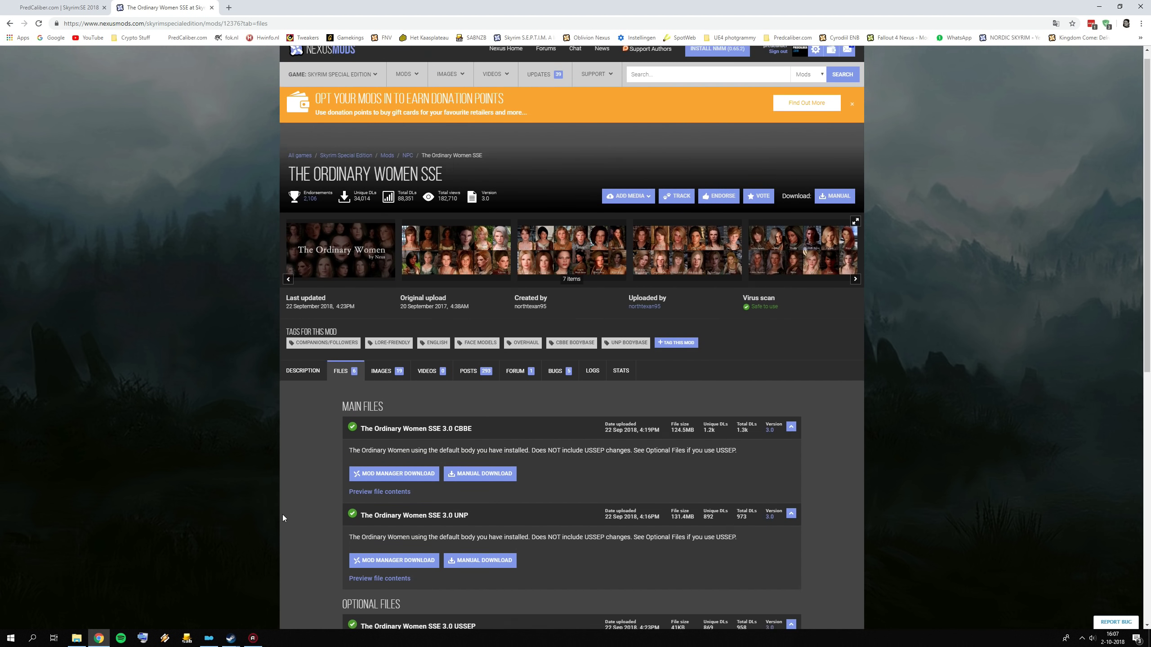
pyautogui.scroll(-4, 420, 490)
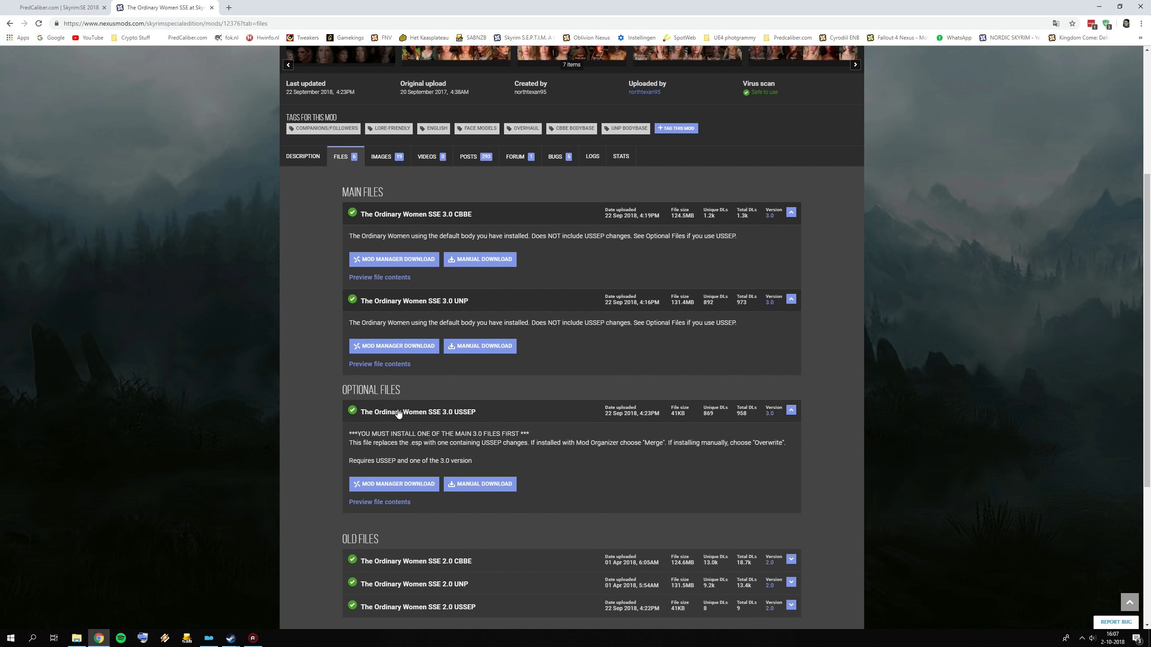
pyautogui.scroll(4, 234, 585)
# - Switch to Mod Organizer, install the 06 The Ordinary Women SSE 2.0 CBBE archive with its inner folder as data directory, and enable the mod
pyautogui.click(210, 638)
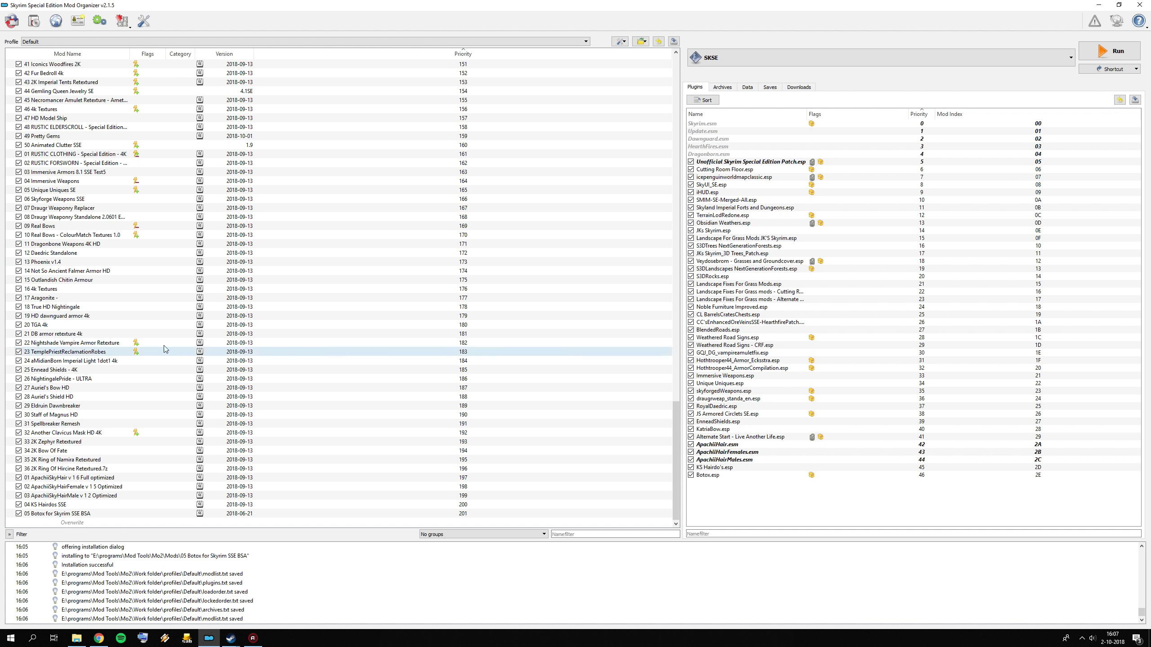
pyautogui.click(12, 20)
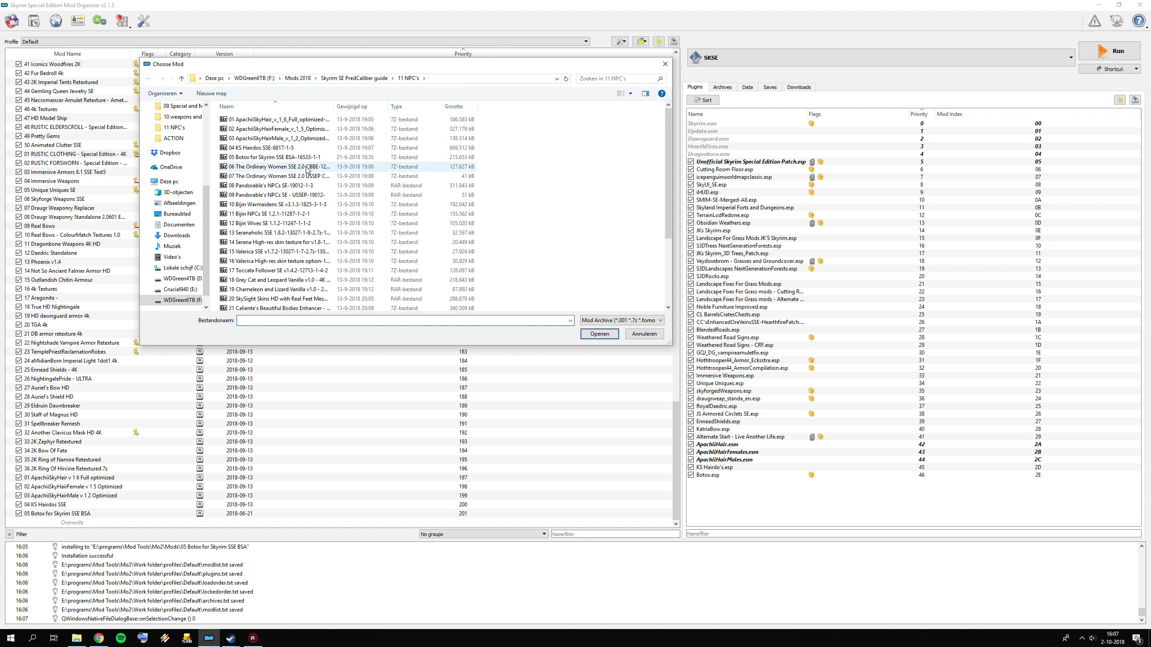
pyautogui.doubleClick(336, 106)
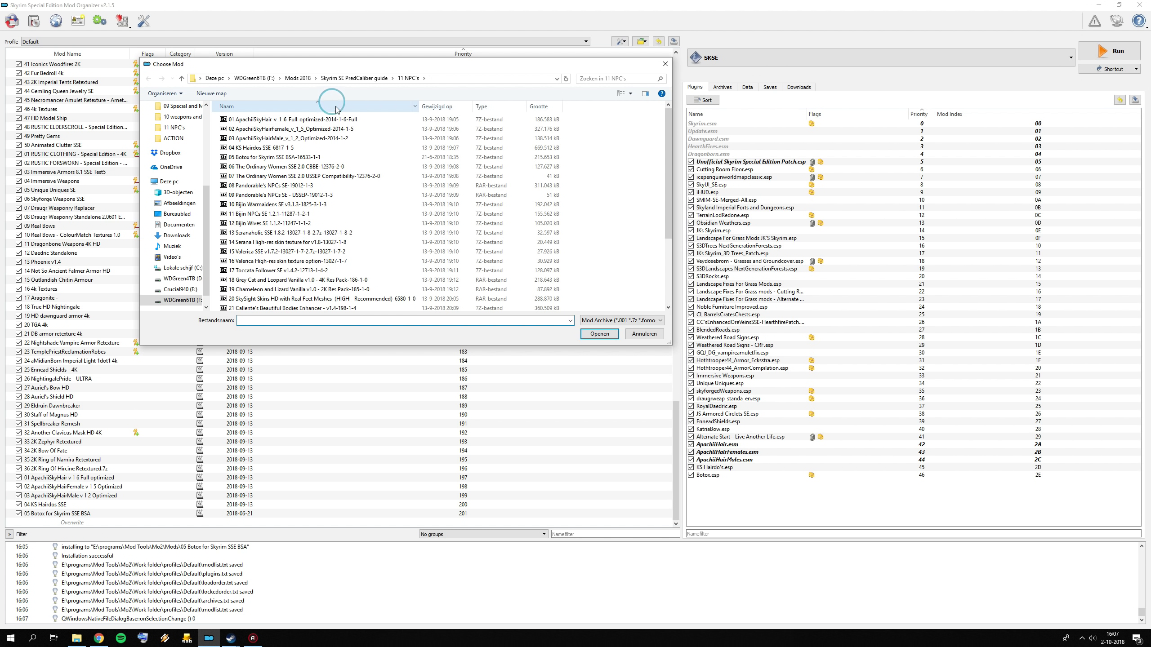
pyautogui.doubleClick(338, 166)
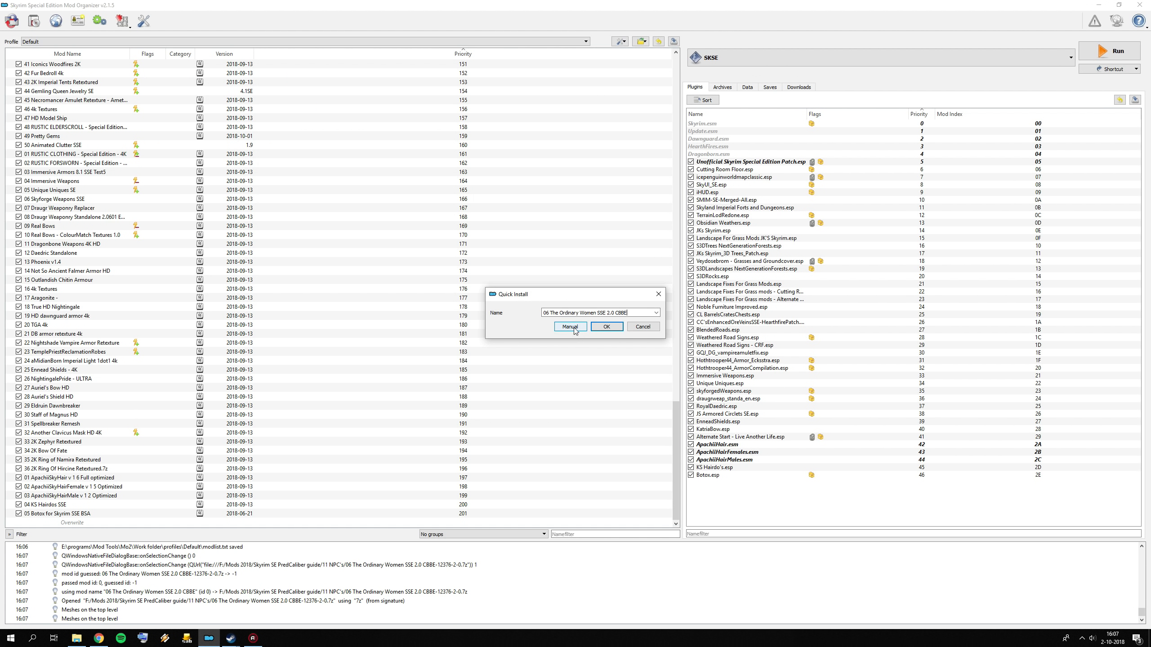
pyautogui.click(572, 327)
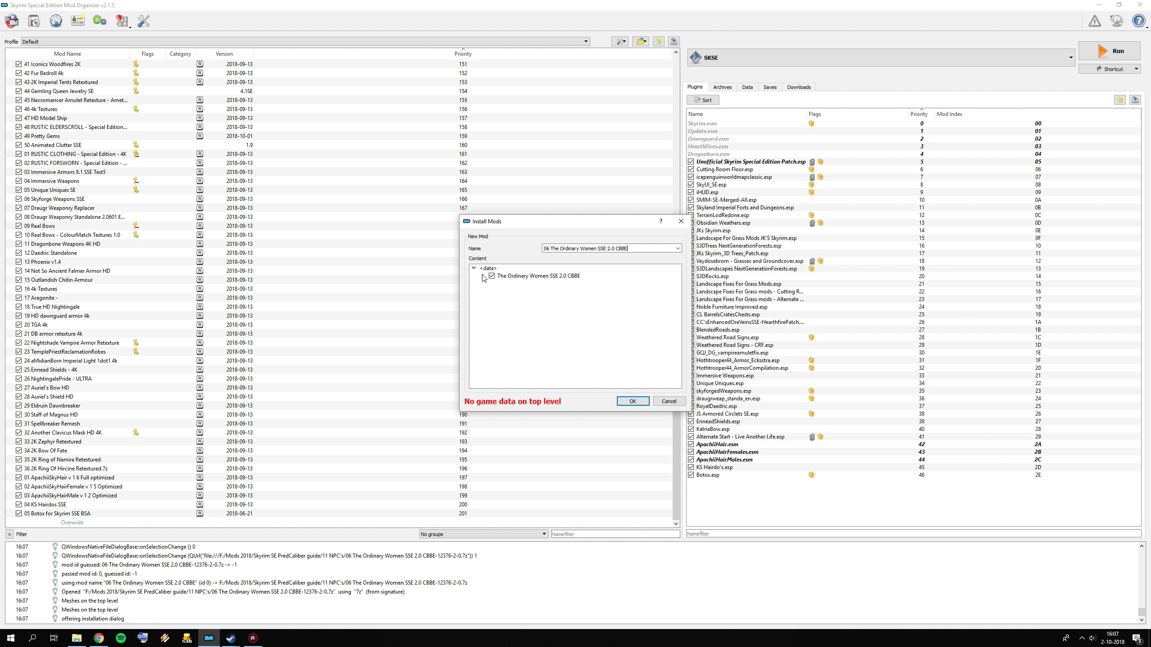
pyautogui.click(483, 275)
pyautogui.rightClick(523, 276)
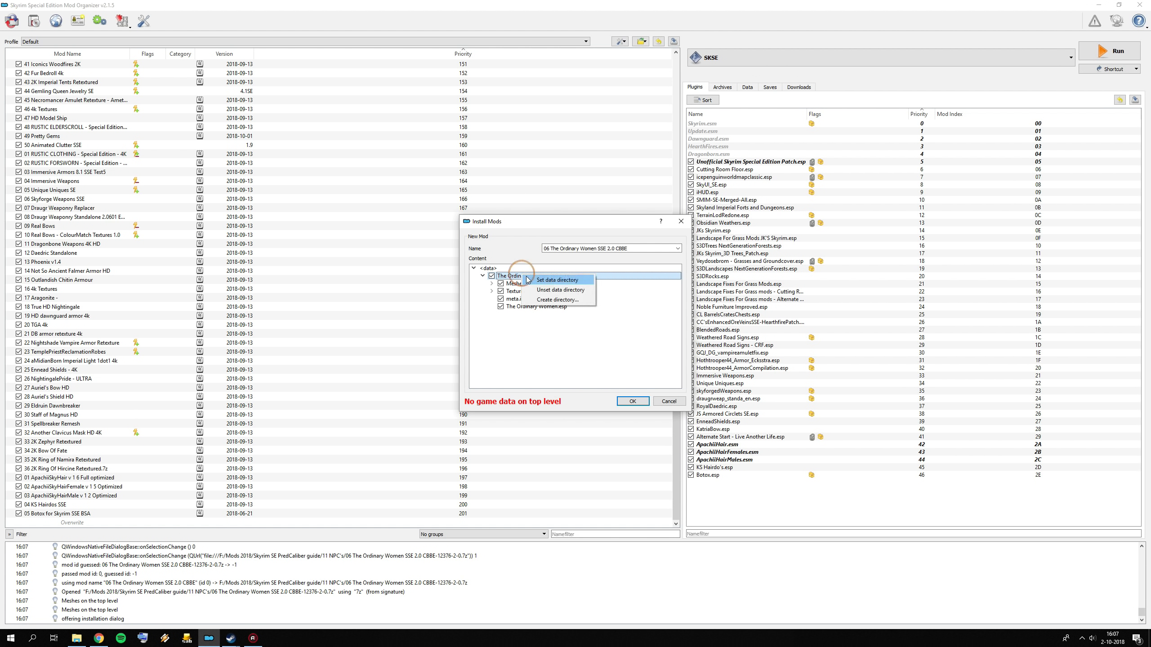
pyautogui.click(528, 280)
pyautogui.click(632, 401)
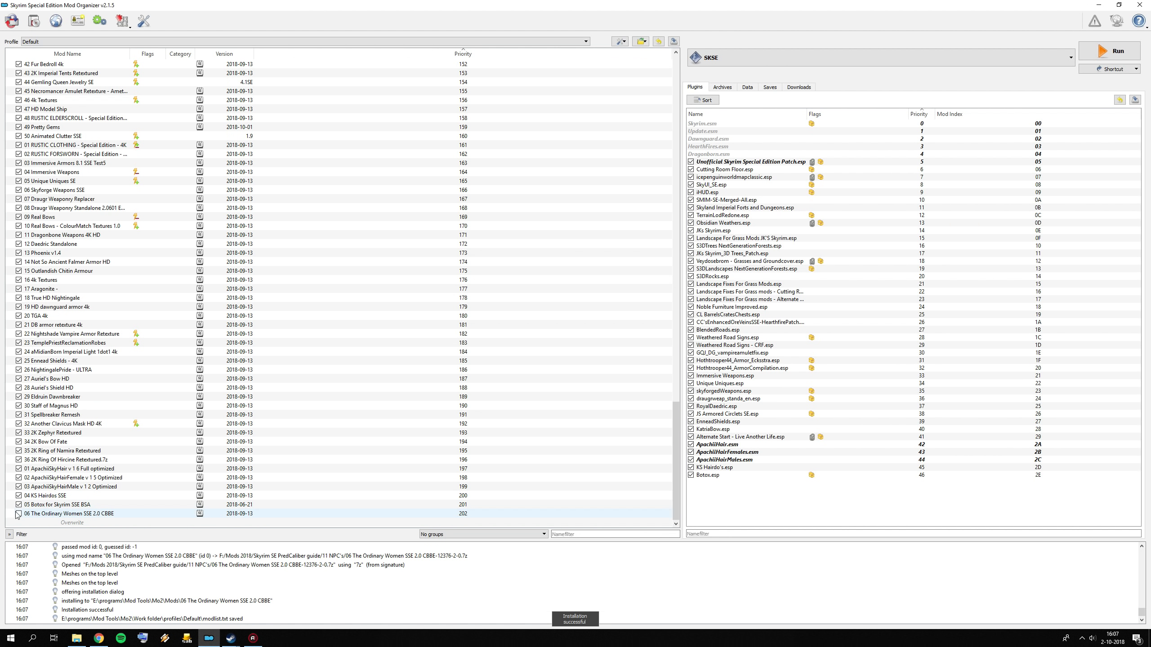
pyautogui.click(18, 514)
# - Install the 07 The Ordinary Women SSE 2.0 USSEP Compatibility archive with its inner folder as data directory, and enable the mod
pyautogui.click(34, 21)
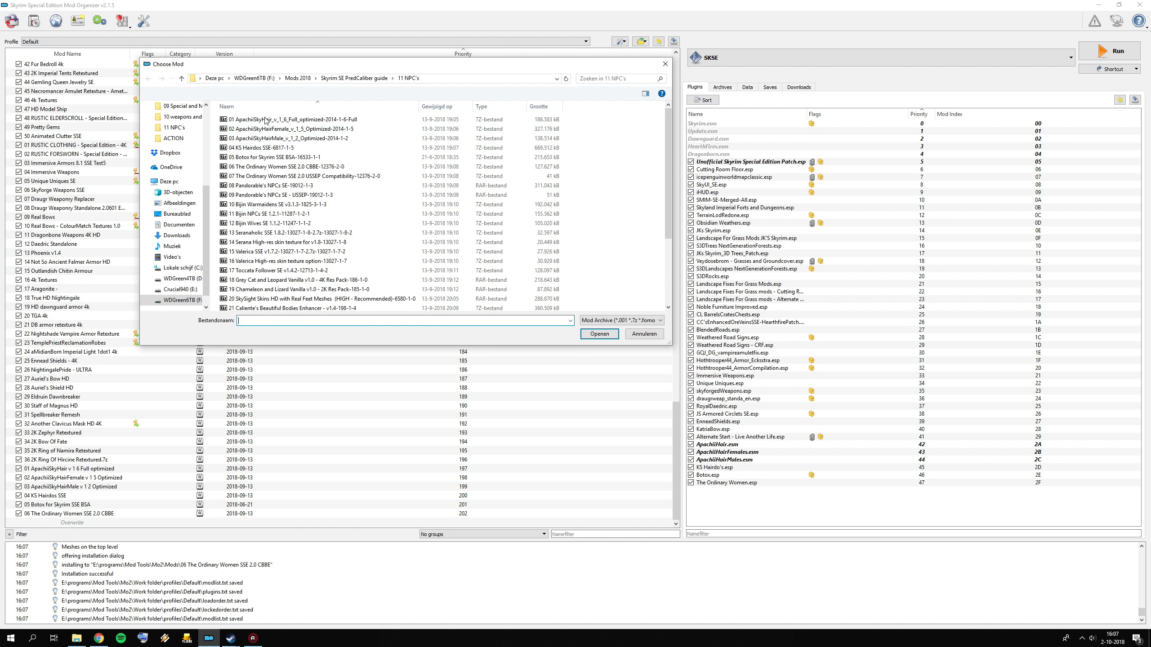
pyautogui.click(277, 176)
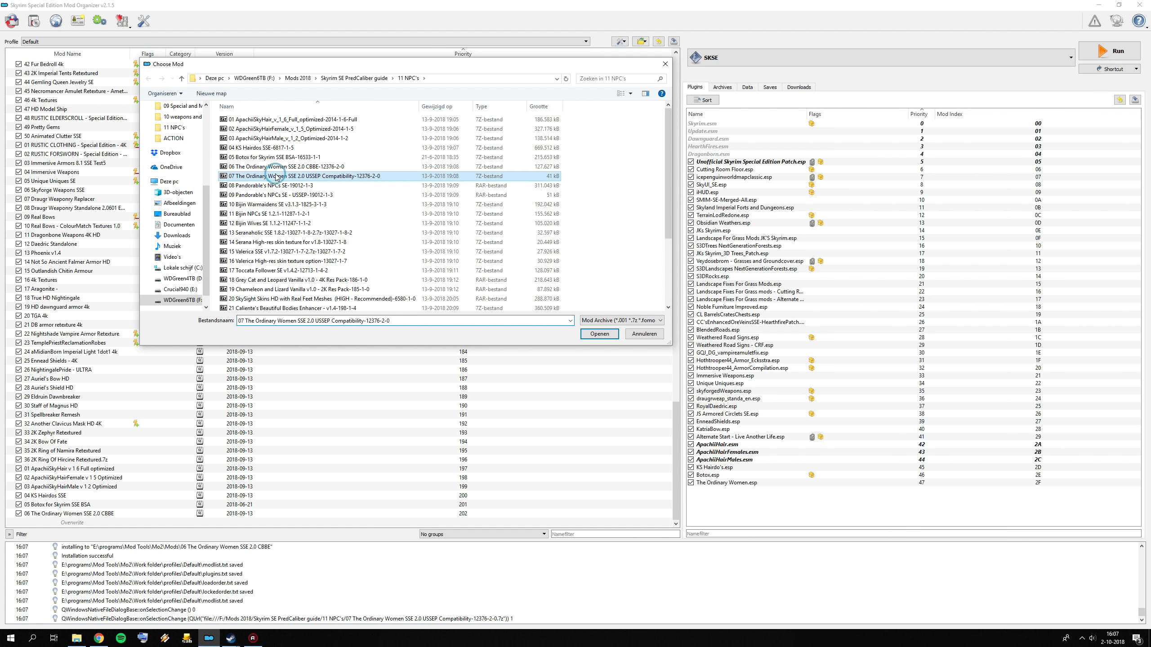
pyautogui.doubleClick(276, 176)
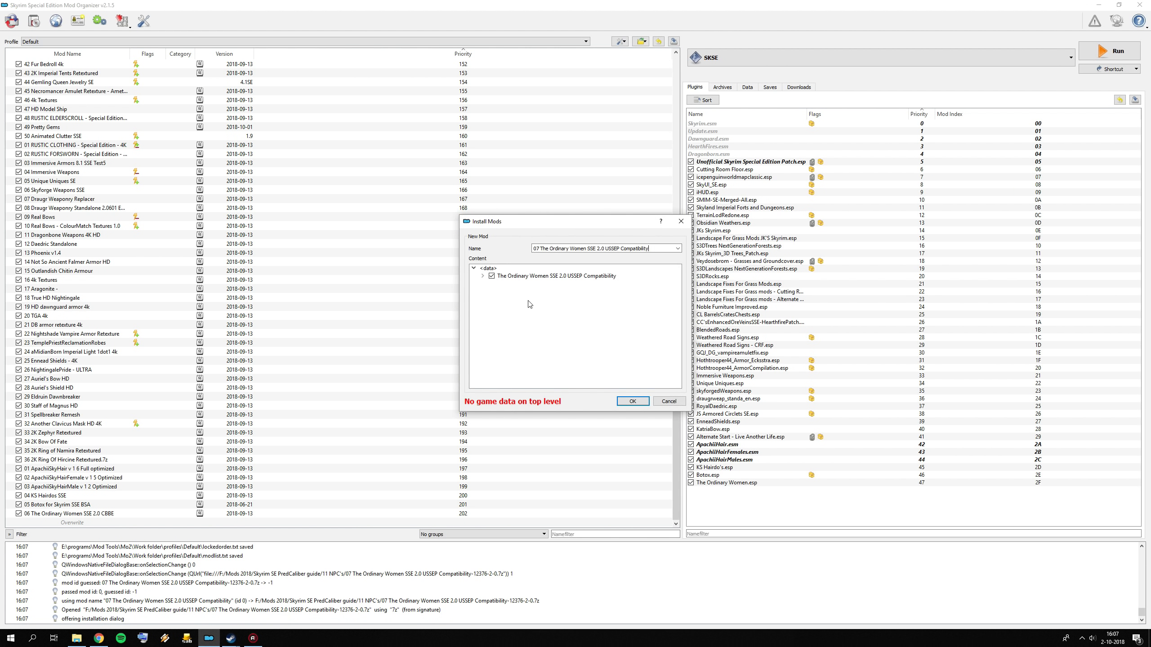
pyautogui.click(482, 276)
pyautogui.rightClick(553, 276)
pyautogui.click(561, 285)
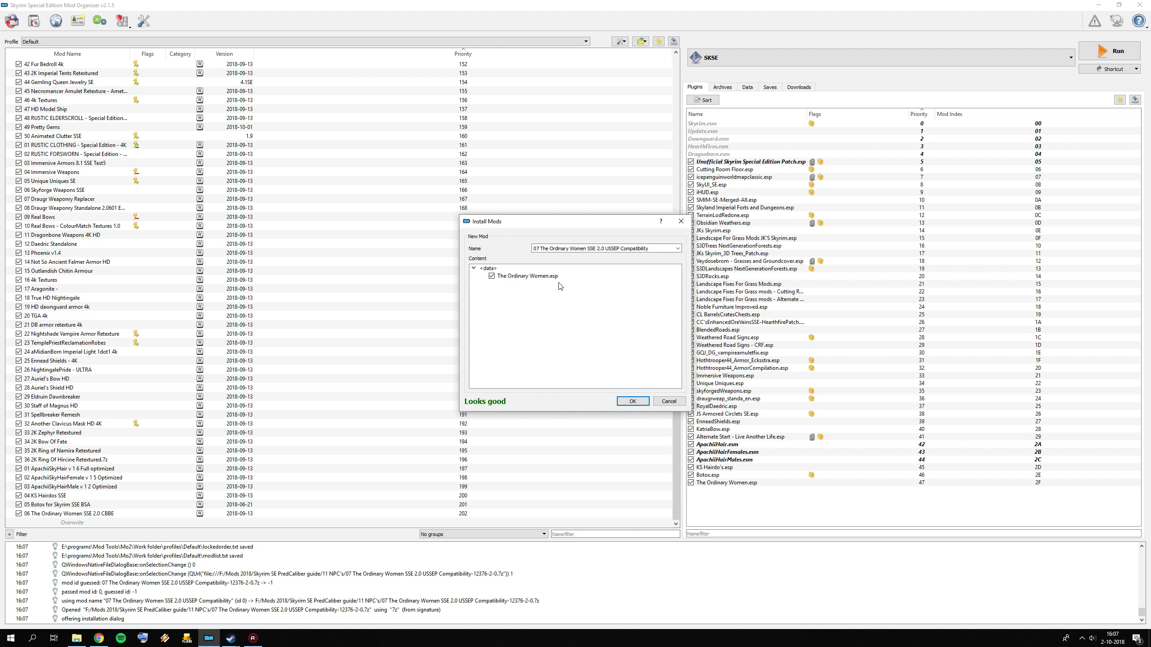
pyautogui.click(633, 401)
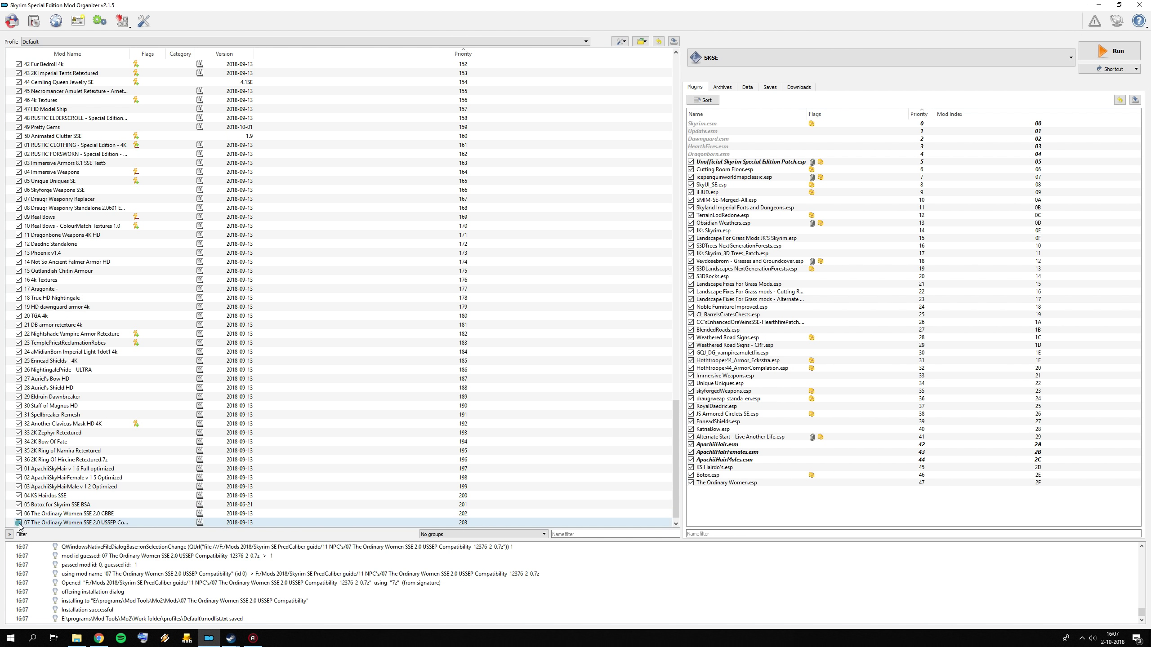
pyautogui.click(18, 523)
# - Switch to Chrome, close The Ordinary Women page, and open the guide's Pandorable's NPCs link in a new tab
pyautogui.click(99, 638)
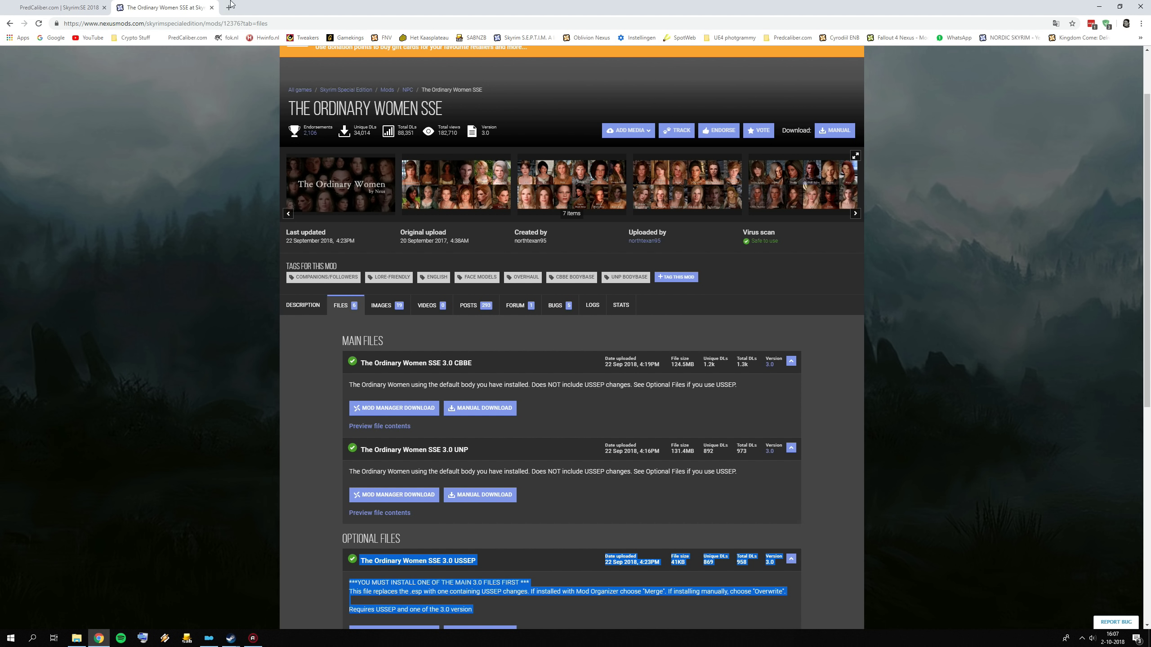
pyautogui.click(212, 7)
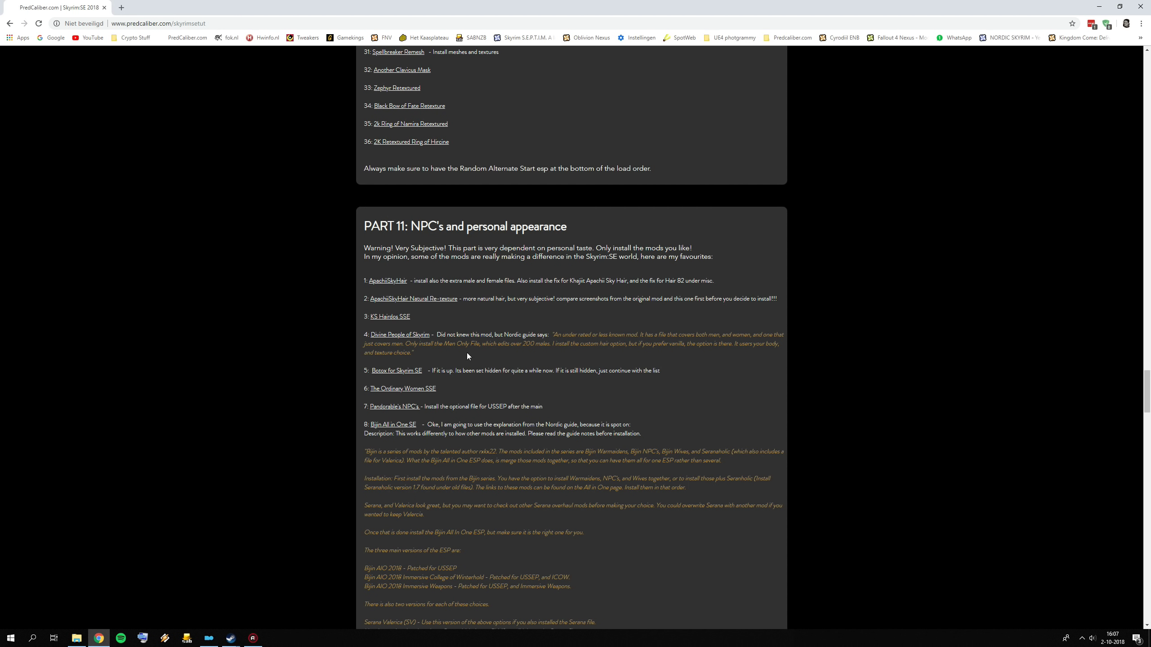
pyautogui.scroll(-2, 468, 356)
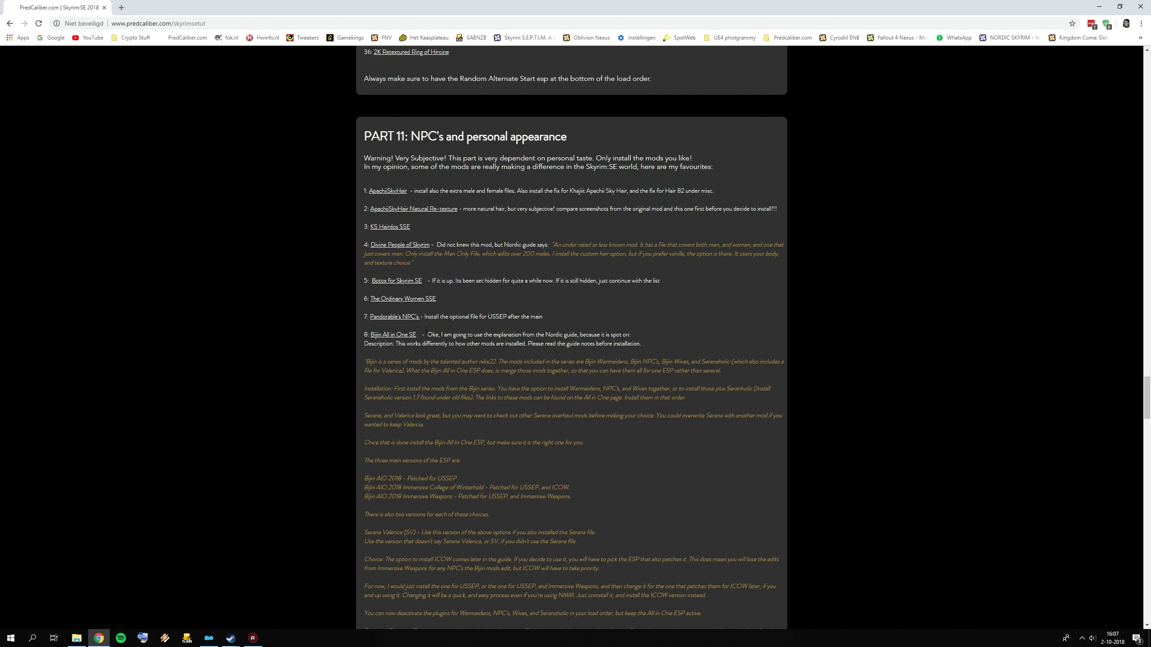
pyautogui.rightClick(400, 322)
pyautogui.click(416, 327)
pyautogui.hotkey('ctrl', 'Tab')
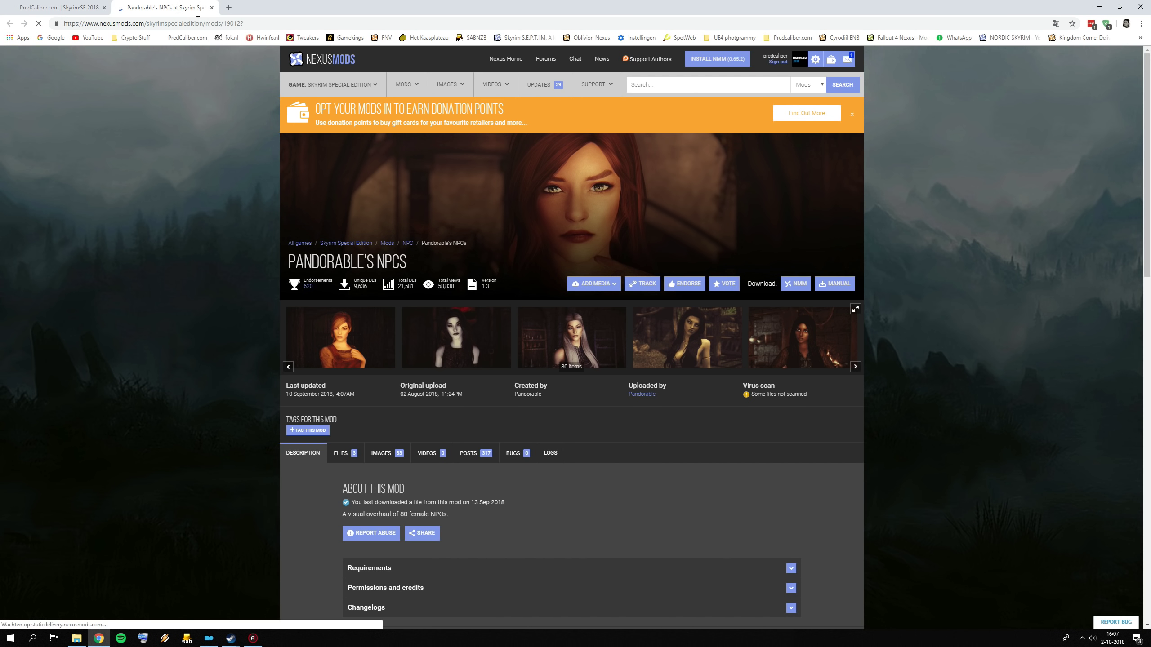
# - Examine Pandorable's NPCs' main and optional USSEP files, and read the mod's description
pyautogui.scroll(-3, 357, 382)
pyautogui.click(340, 319)
pyautogui.scroll(-4, 383, 335)
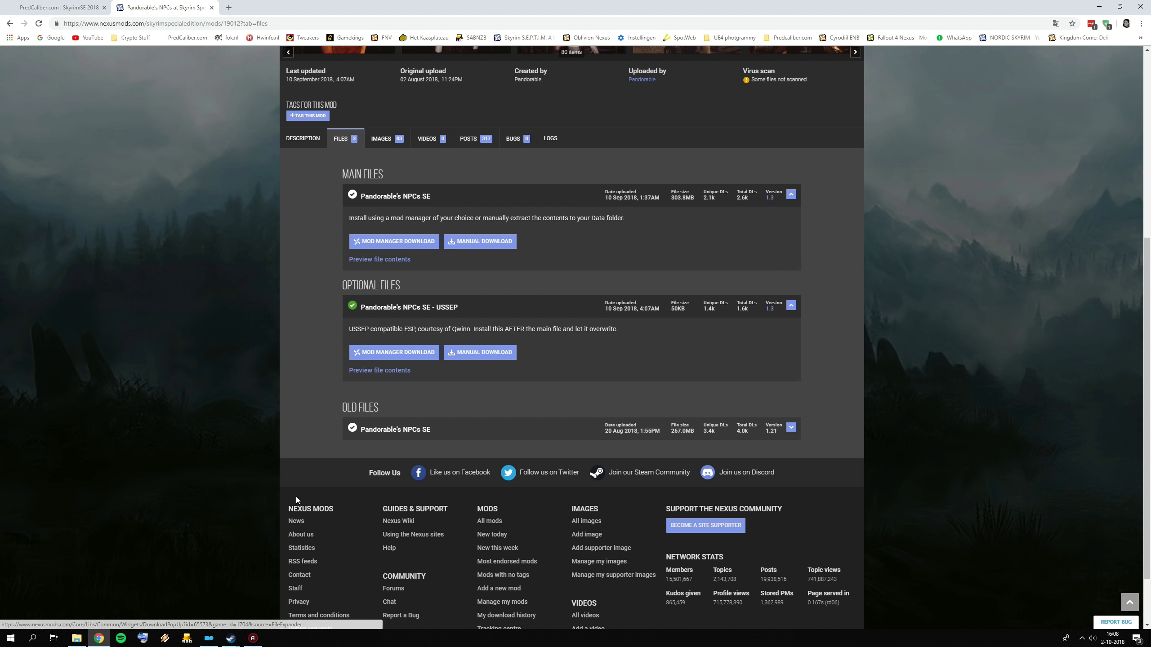
pyautogui.scroll(5, 257, 502)
pyautogui.click(310, 366)
pyautogui.scroll(-1, 345, 439)
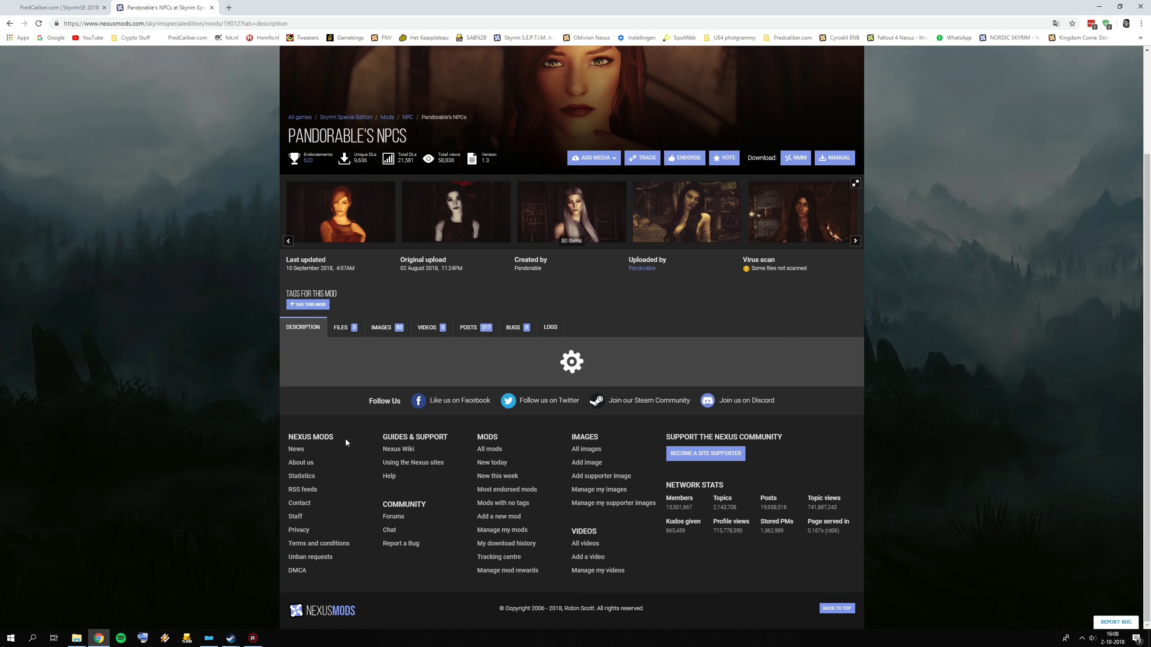
pyautogui.scroll(-4, 411, 375)
pyautogui.scroll(-4, 411, 379)
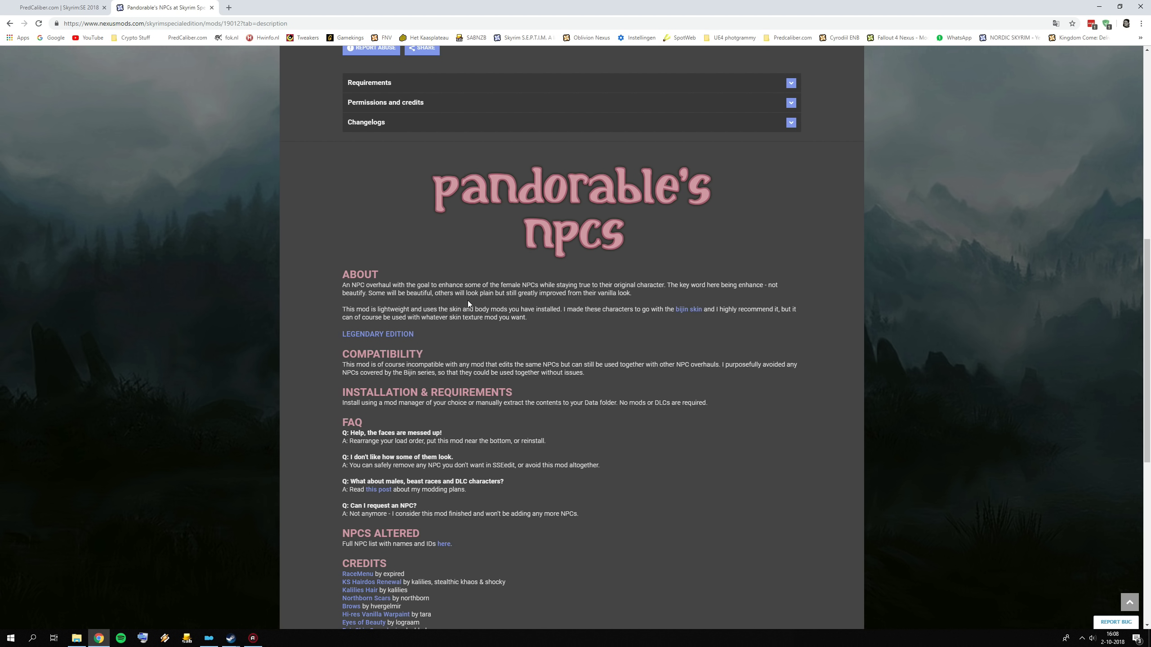
pyautogui.scroll(8, 439, 340)
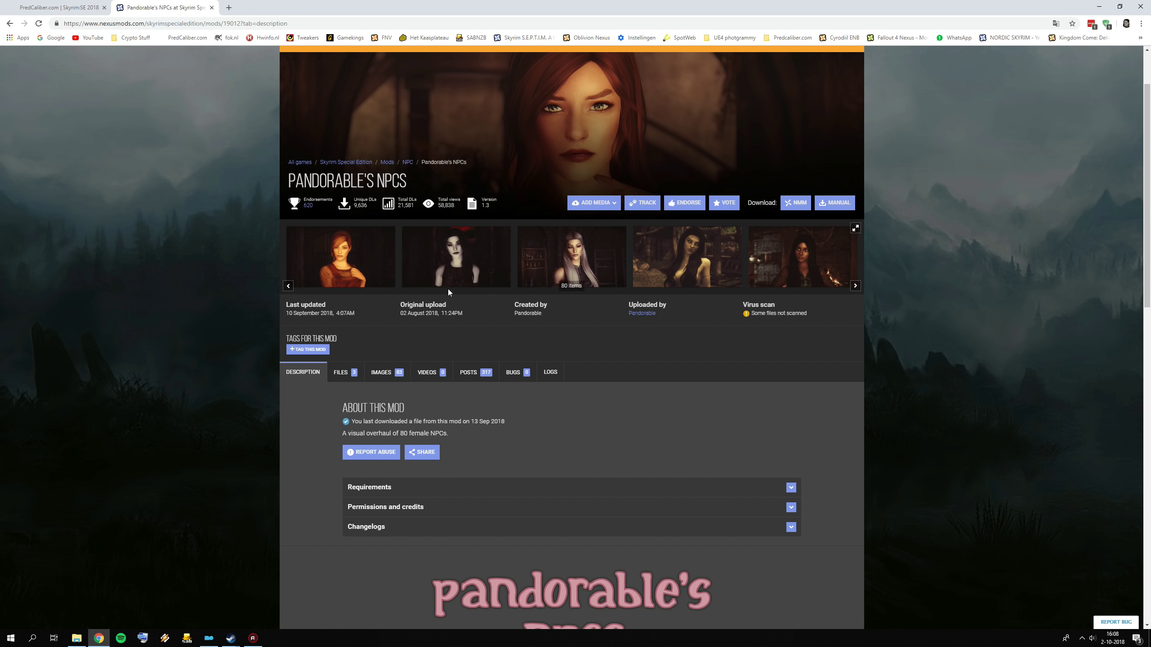
# - View the Pandorable's NPCs preview screenshots at full size and close the image viewer
pyautogui.click(551, 271)
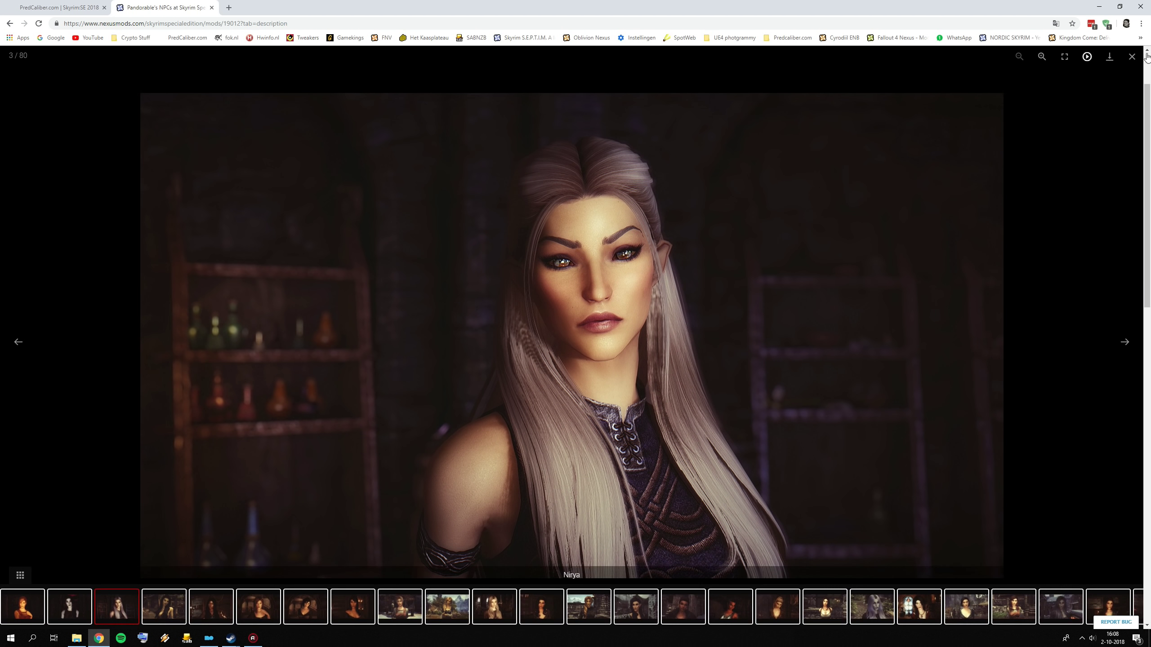
pyautogui.click(1131, 56)
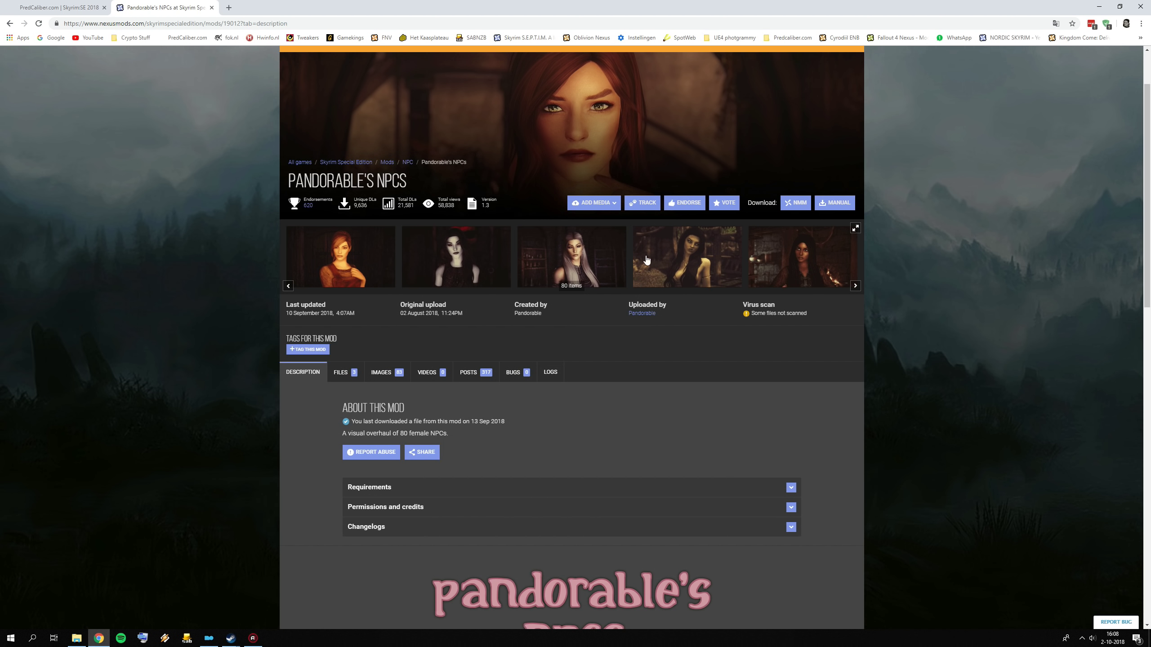
pyautogui.click(599, 262)
pyautogui.click(1132, 56)
# - Switch to Mod Organizer and show the end of the mod list
pyautogui.click(209, 638)
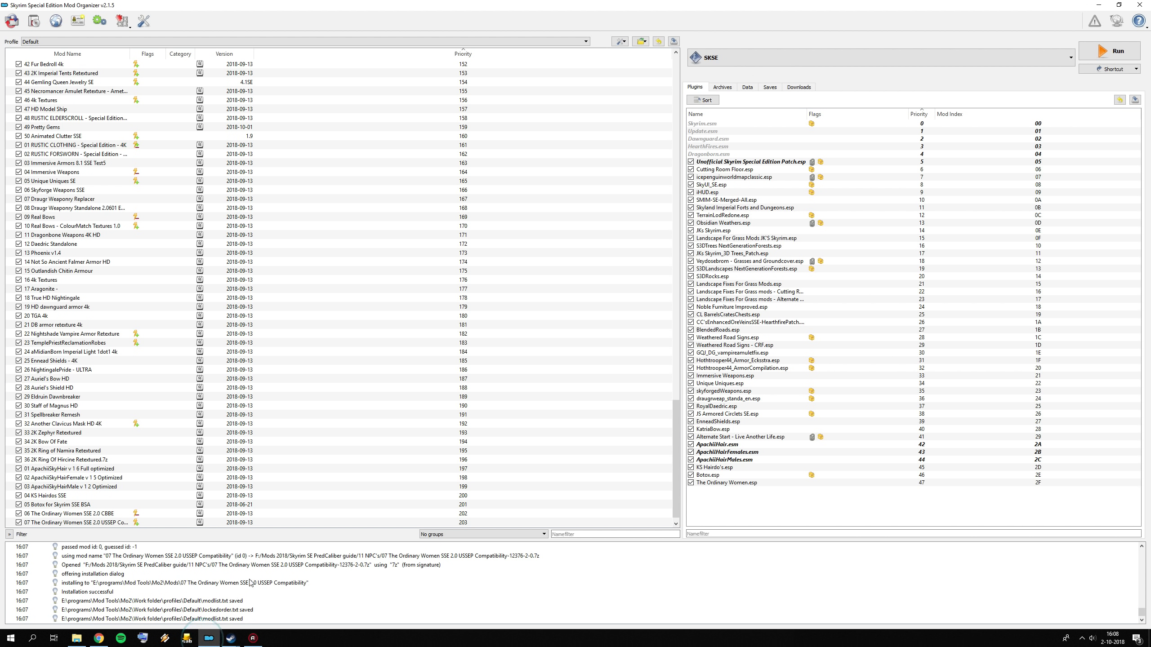
pyautogui.scroll(-1, 278, 441)
pyautogui.click(34, 20)
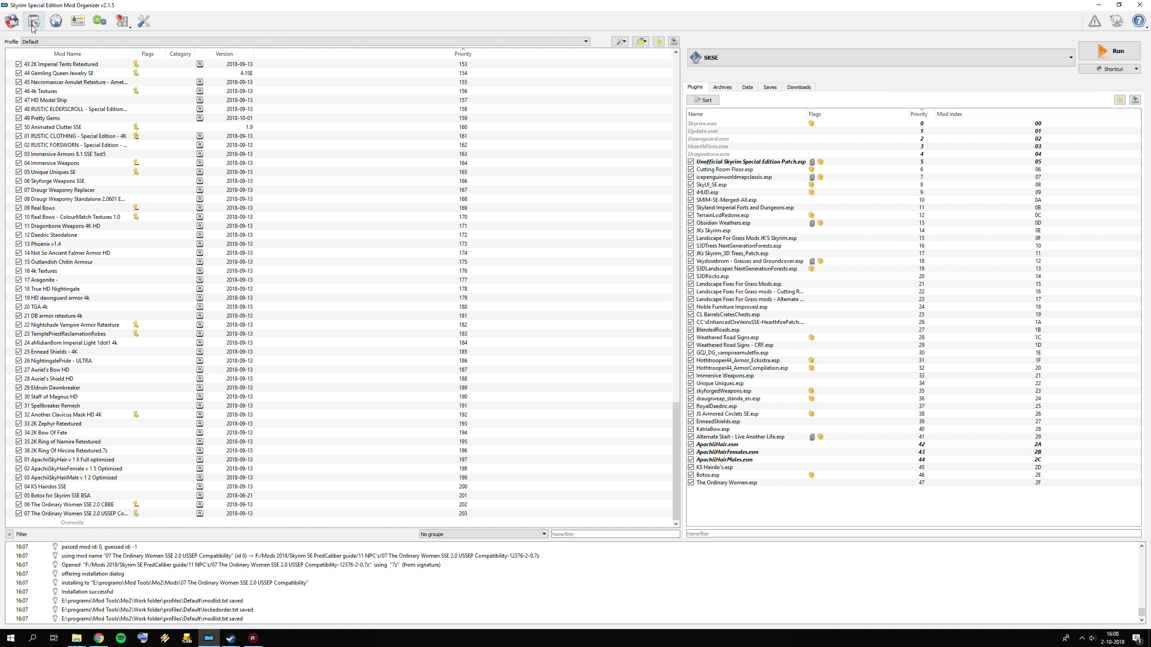
pyautogui.click(631, 335)
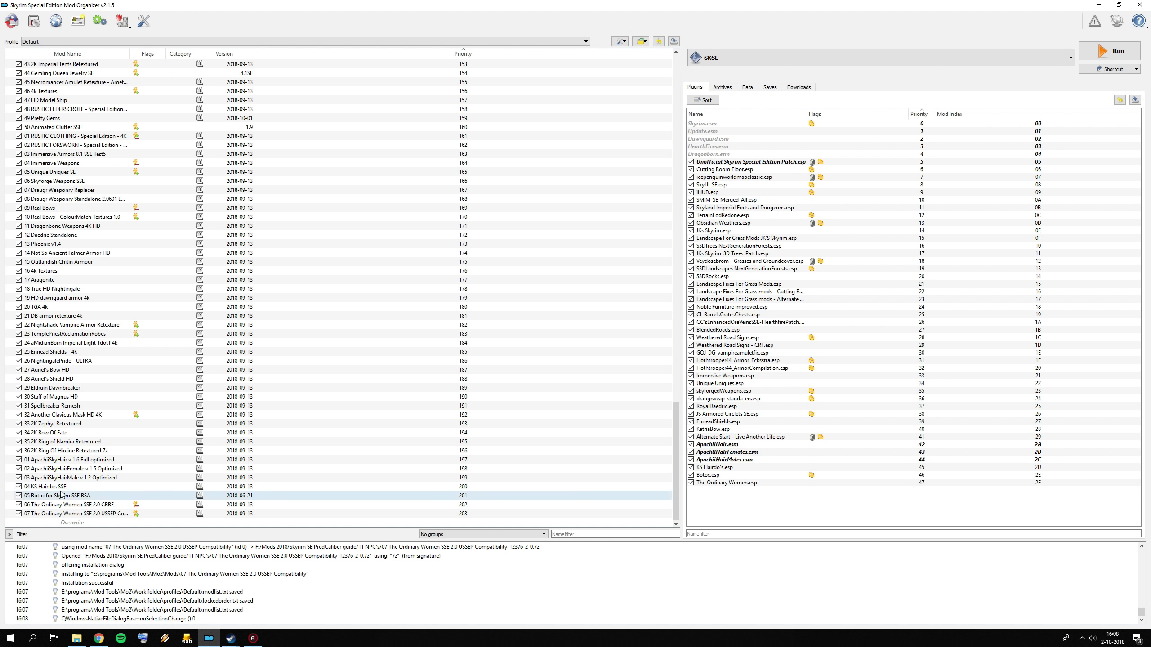
pyautogui.doubleClick(19, 514)
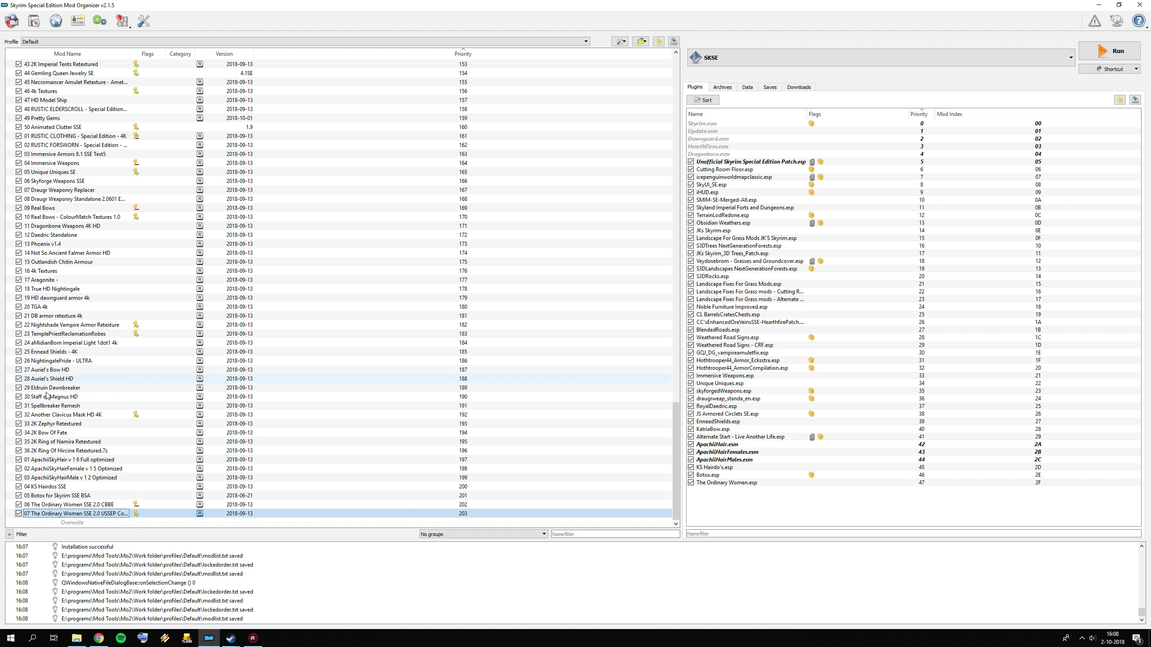
# - Install the 08 Pandorable's NPCs SE archive with the manual option, keeping all its content, and enable the mod
pyautogui.click(35, 22)
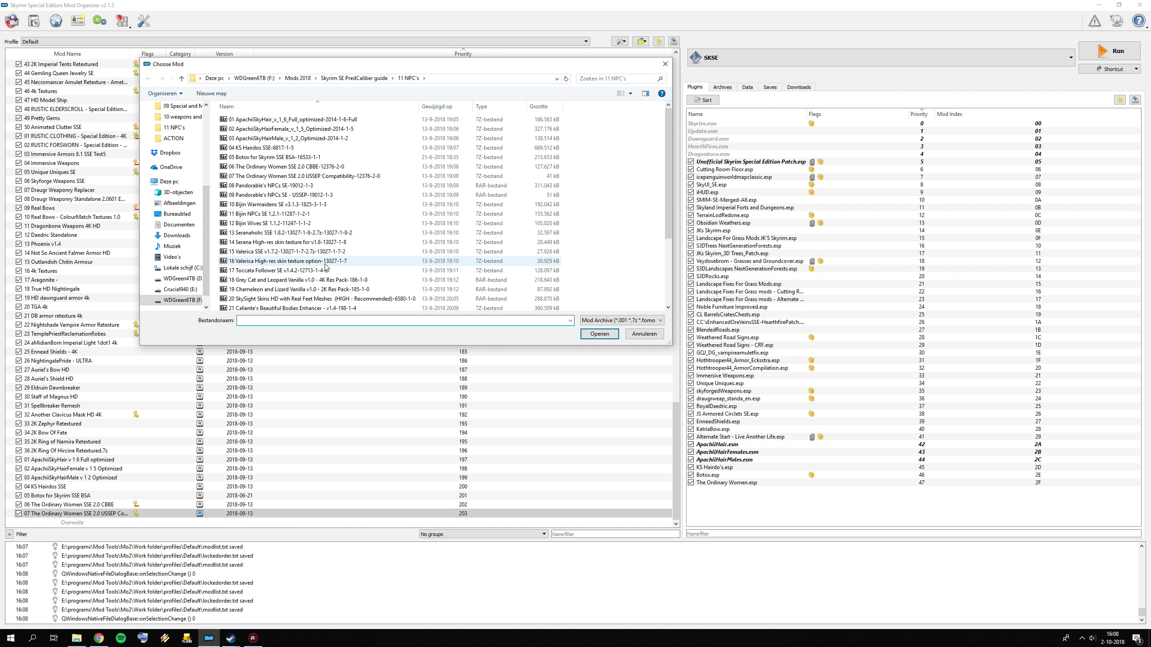
pyautogui.scroll(-3, 272, 248)
pyautogui.scroll(2, 270, 209)
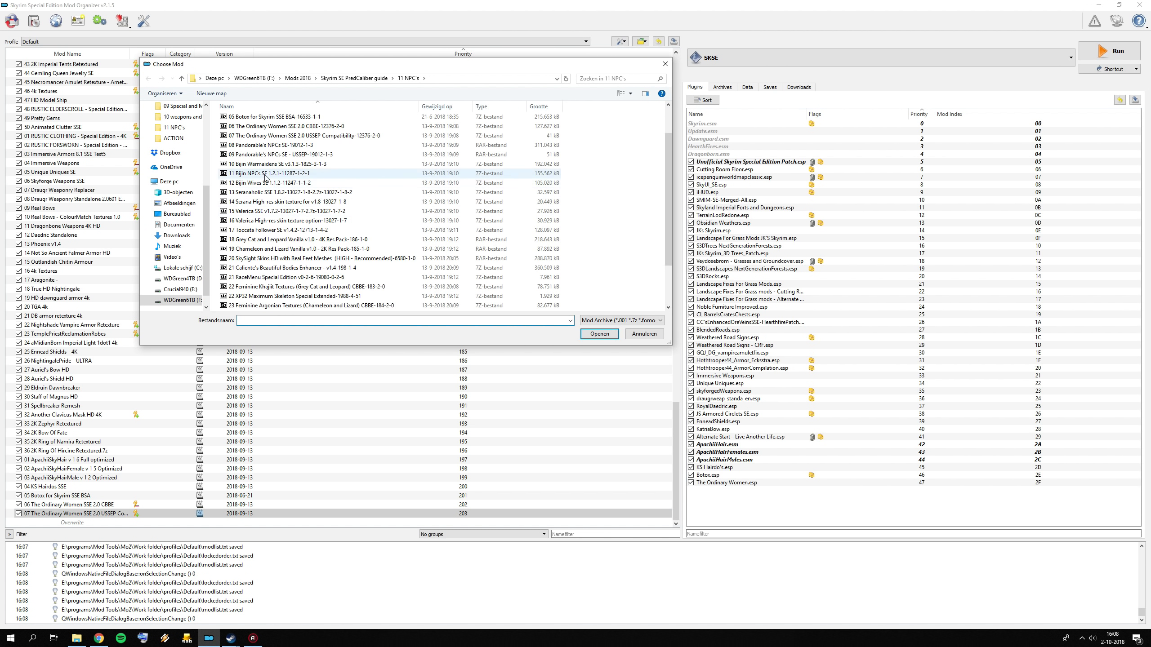
pyautogui.doubleClick(266, 146)
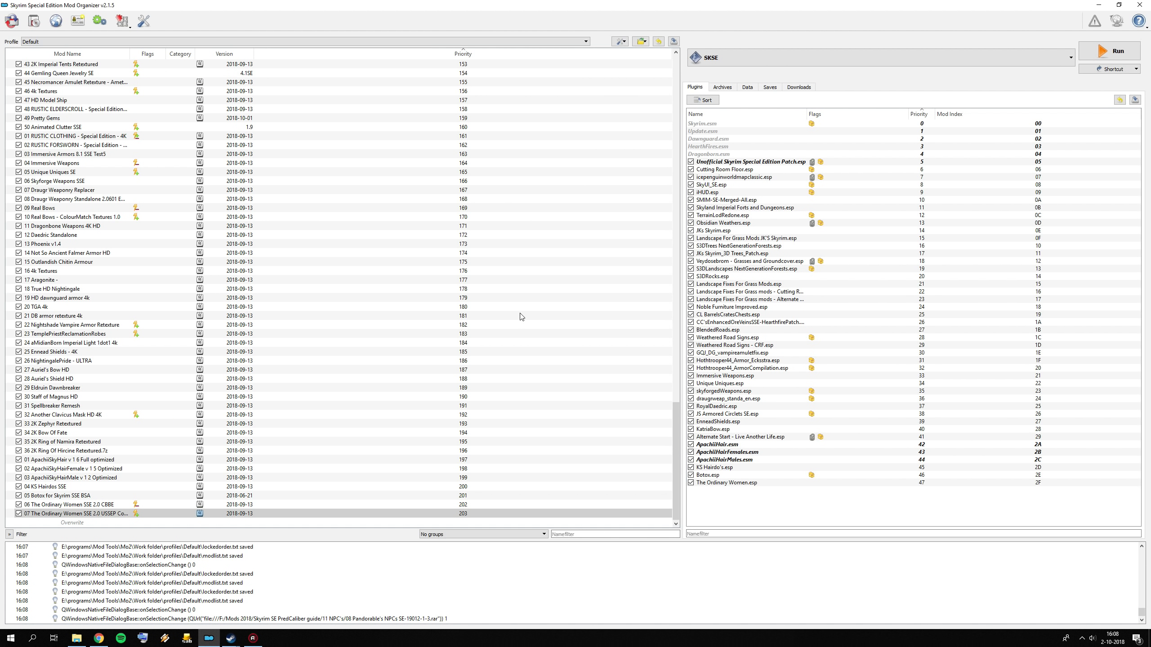
pyautogui.click(570, 329)
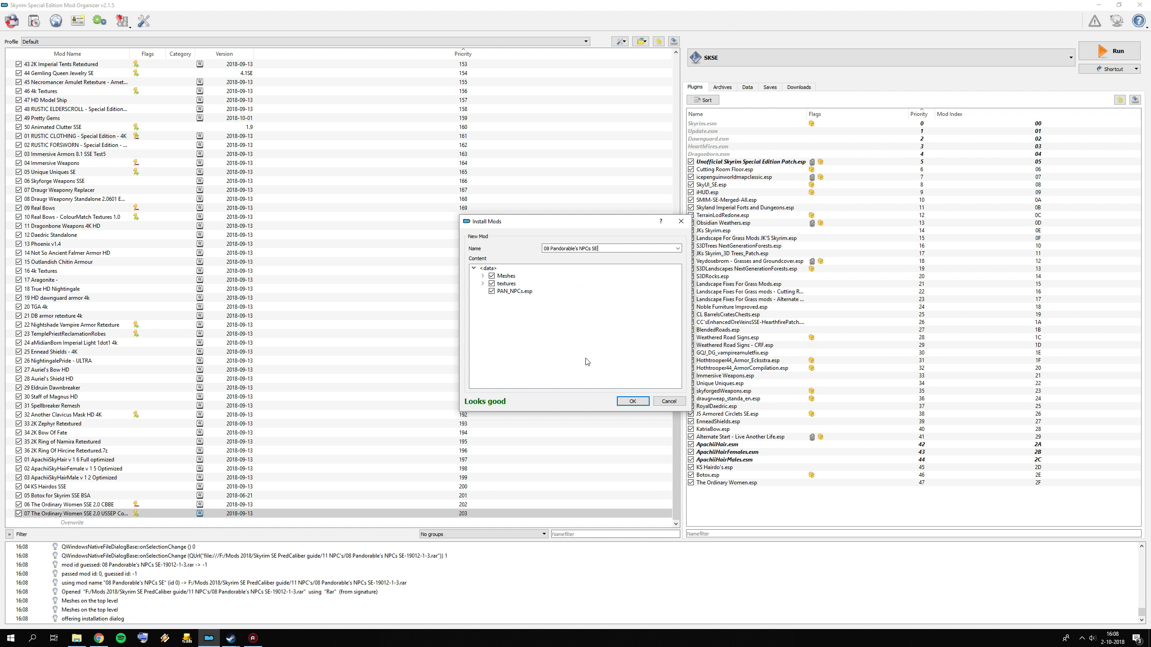
pyautogui.click(632, 401)
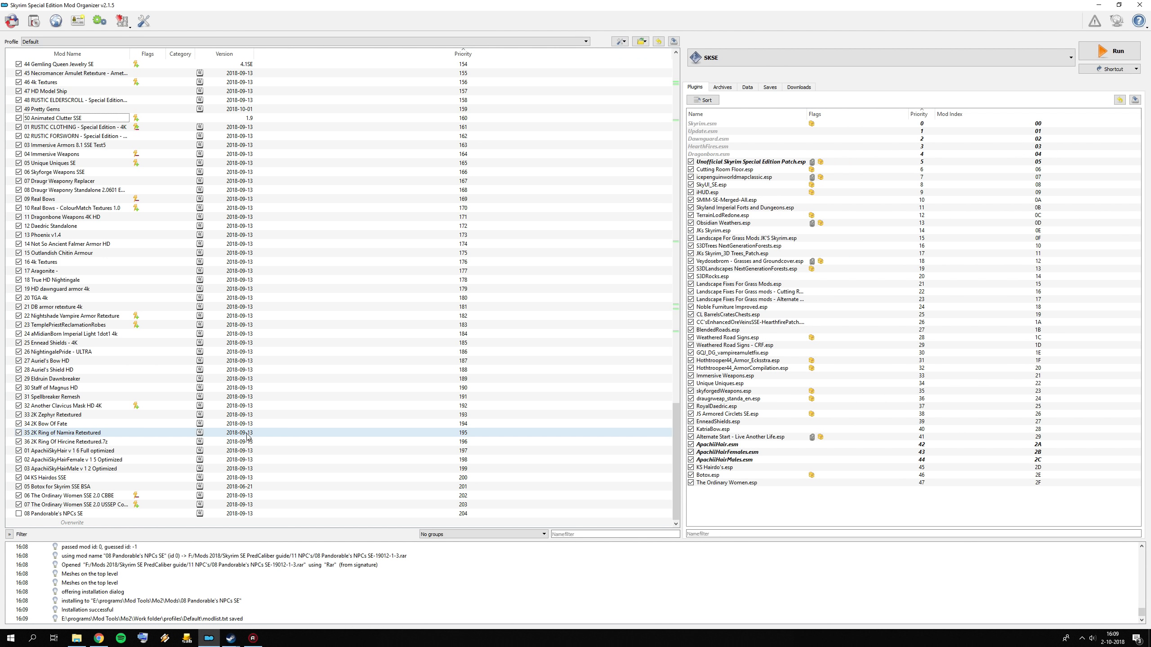
pyautogui.click(19, 514)
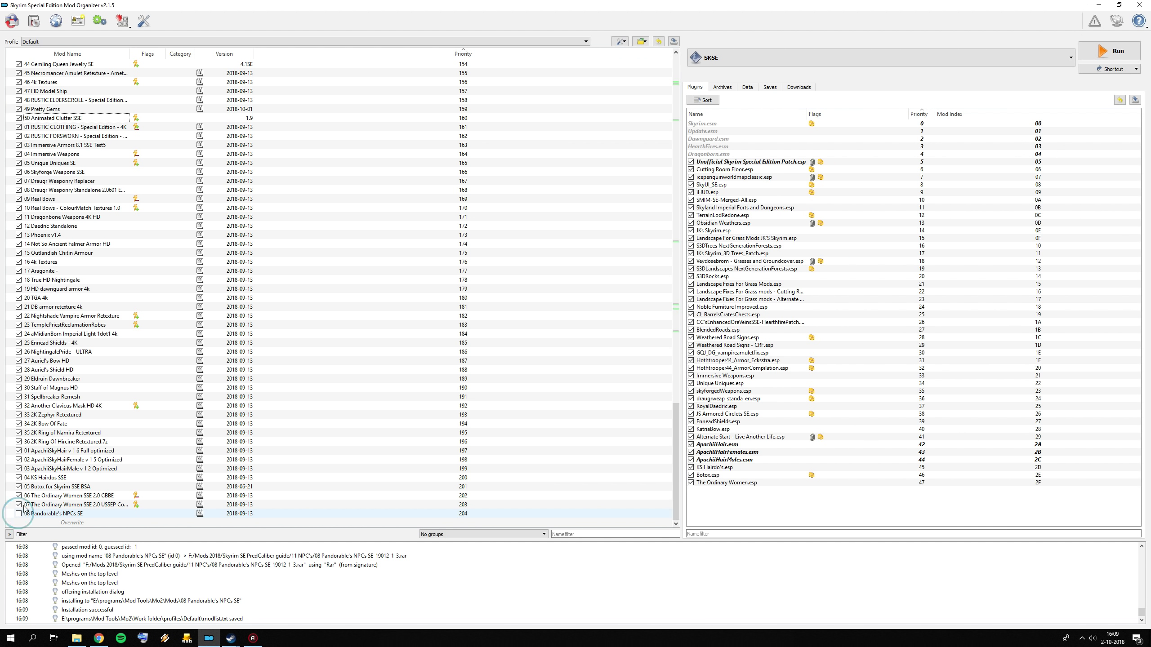
# - Install the 09 Pandorable's NPCs SE - USSEP archive with the manual option, keeping PAN_NPCs.esp, and enable the mod
pyautogui.click(35, 21)
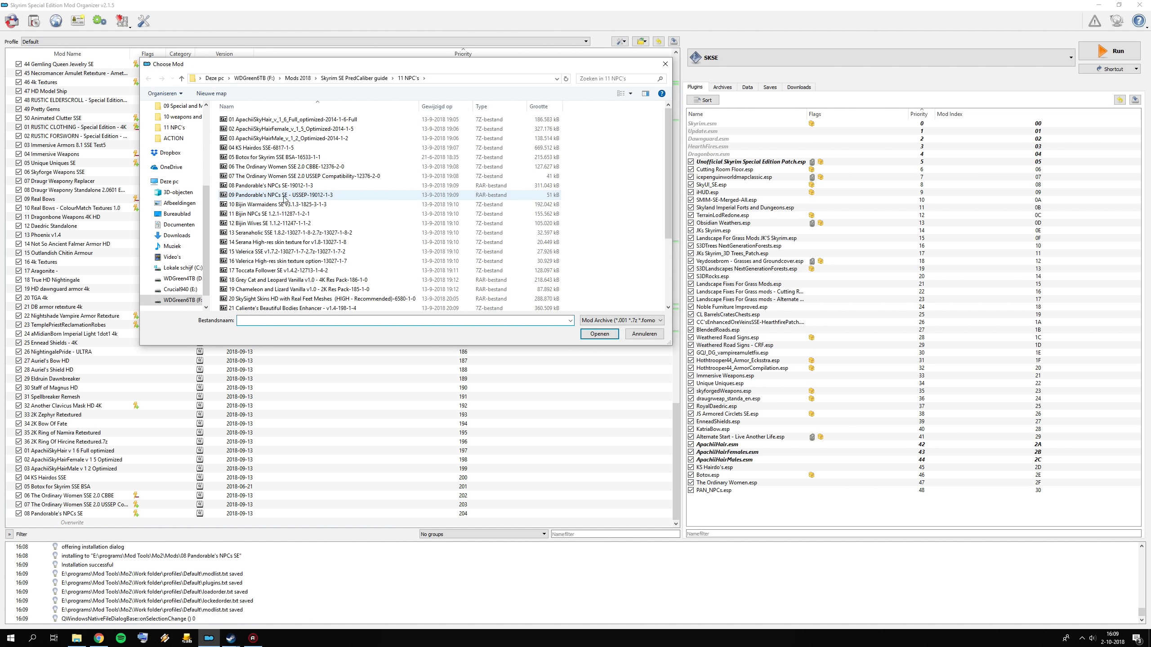
pyautogui.doubleClick(261, 196)
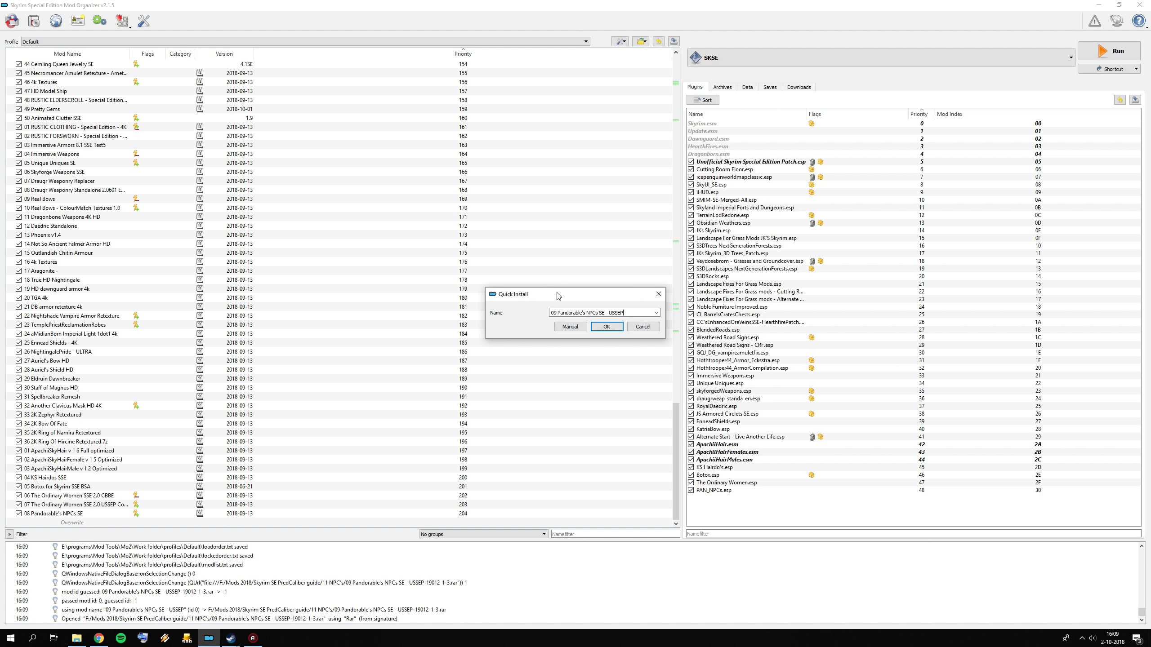
pyautogui.click(566, 324)
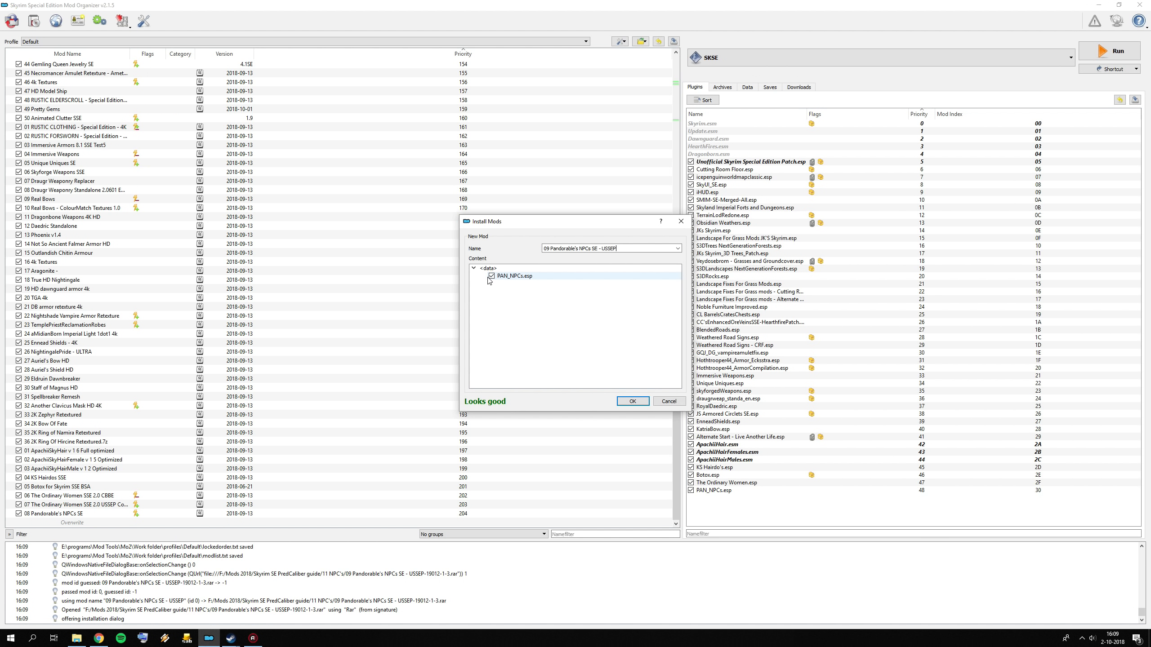
pyautogui.click(632, 401)
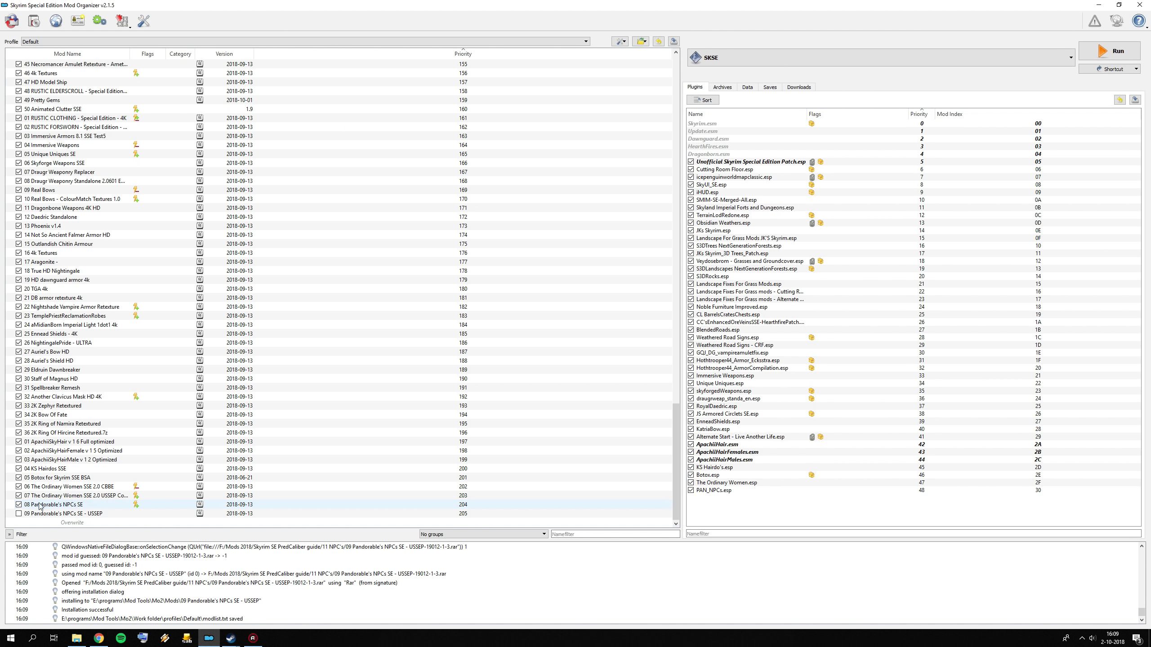
pyautogui.click(19, 514)
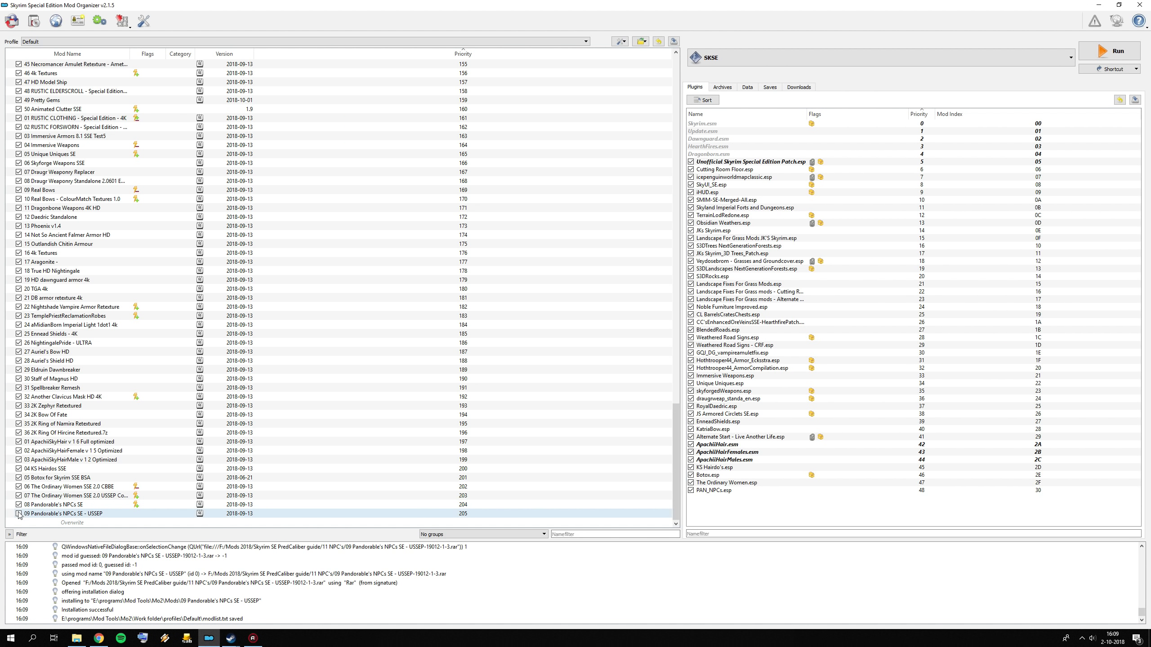
# - Switch to Chrome, close the Pandorable's NPCs page, and read the guide's Bijin All in One SE instructions
pyautogui.click(99, 638)
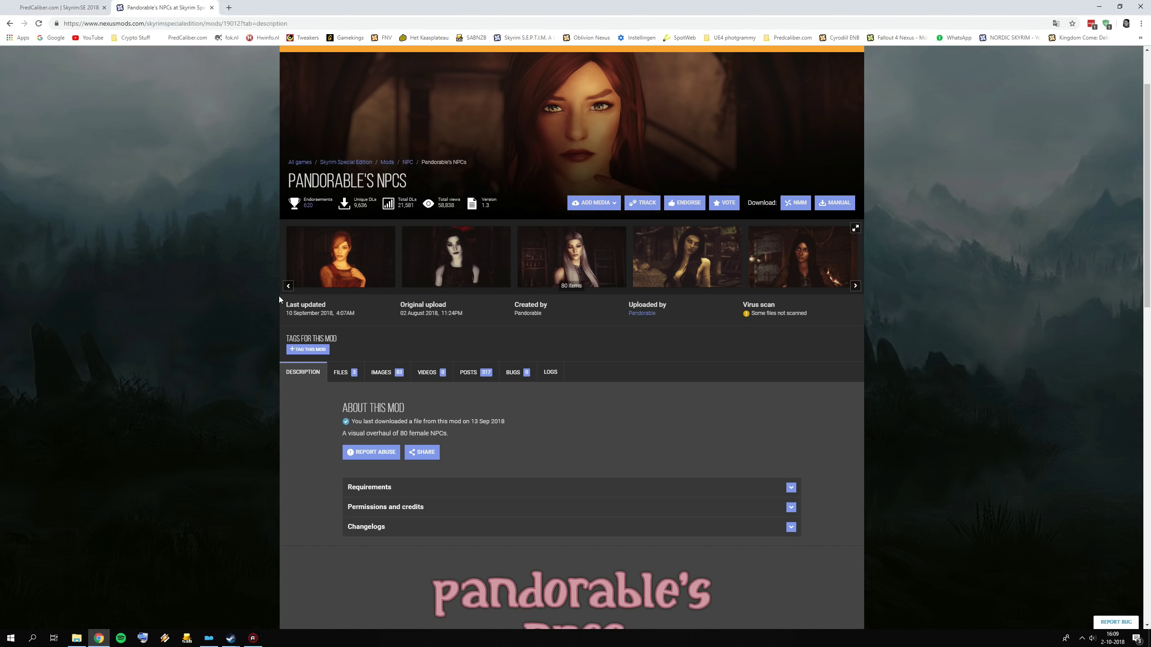
pyautogui.click(211, 8)
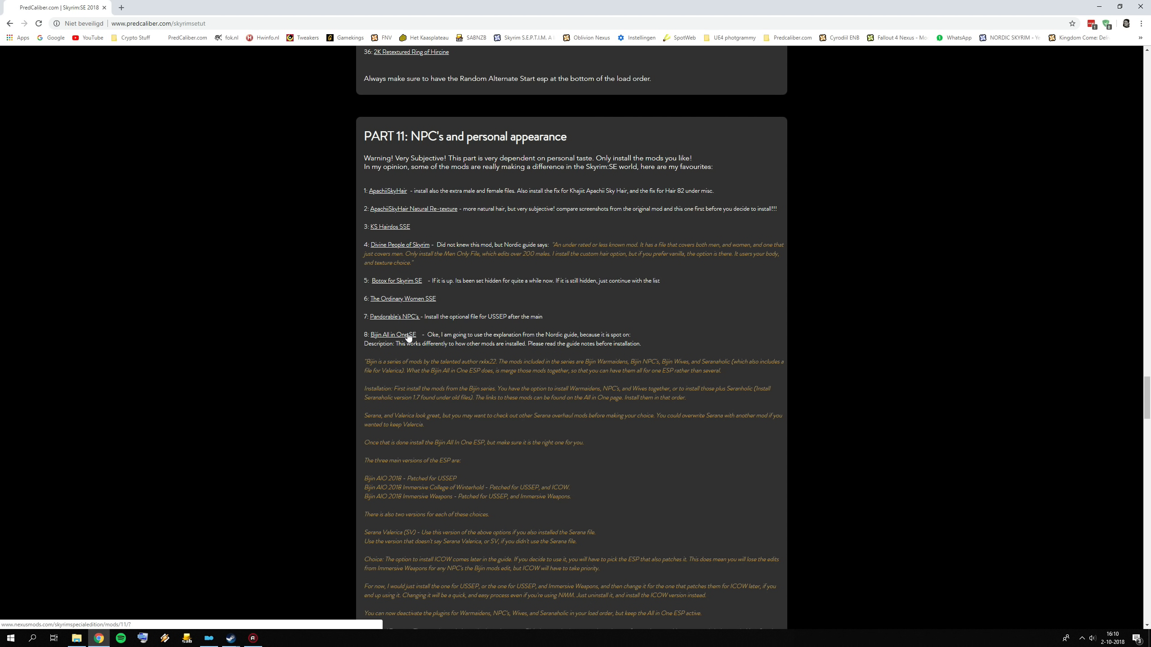
pyautogui.scroll(-1, 451, 366)
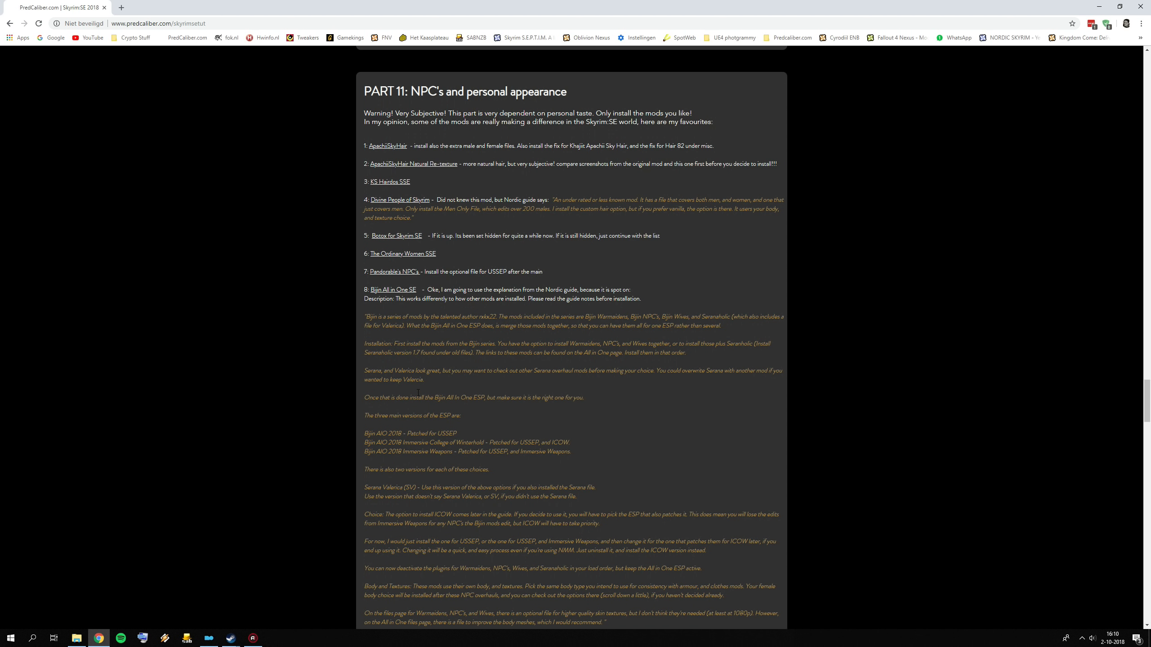
pyautogui.scroll(-3, 443, 458)
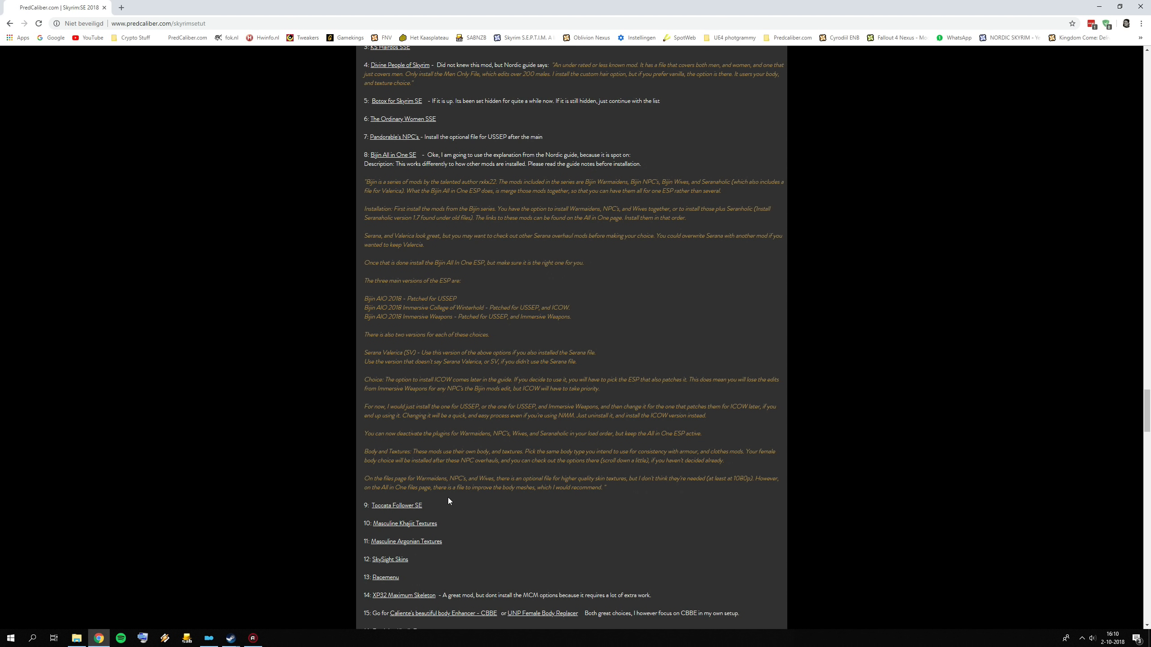
pyautogui.scroll(2, 448, 498)
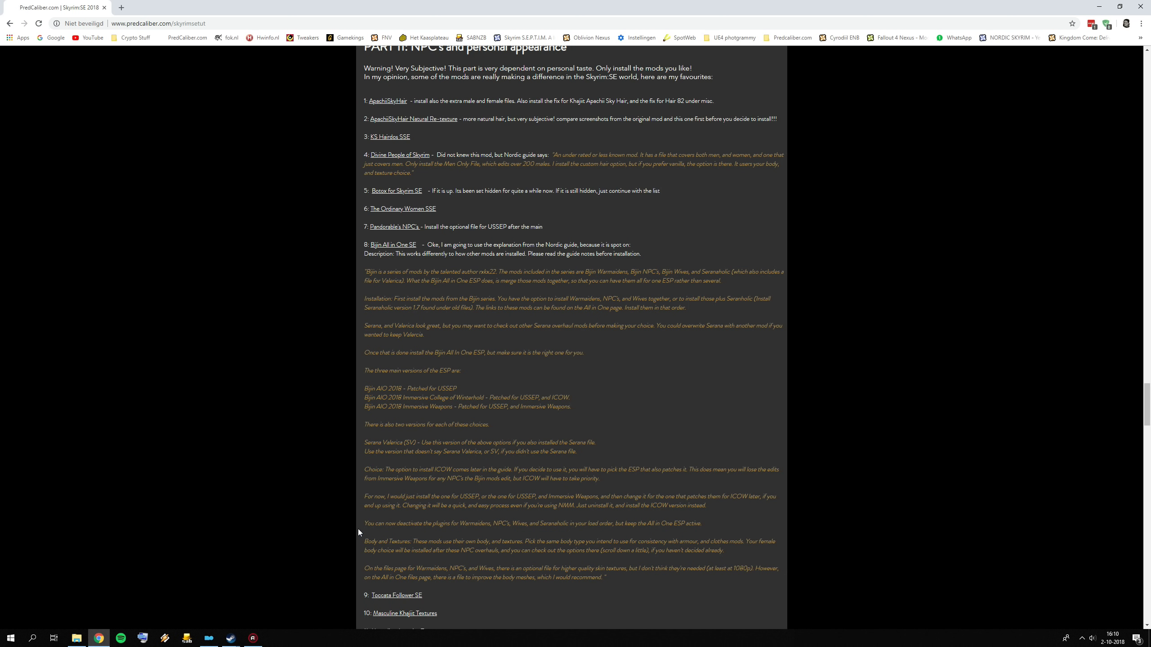
# - Switch to Mod Organizer to examine the mod and plugin lists, and return to Chrome
pyautogui.click(216, 637)
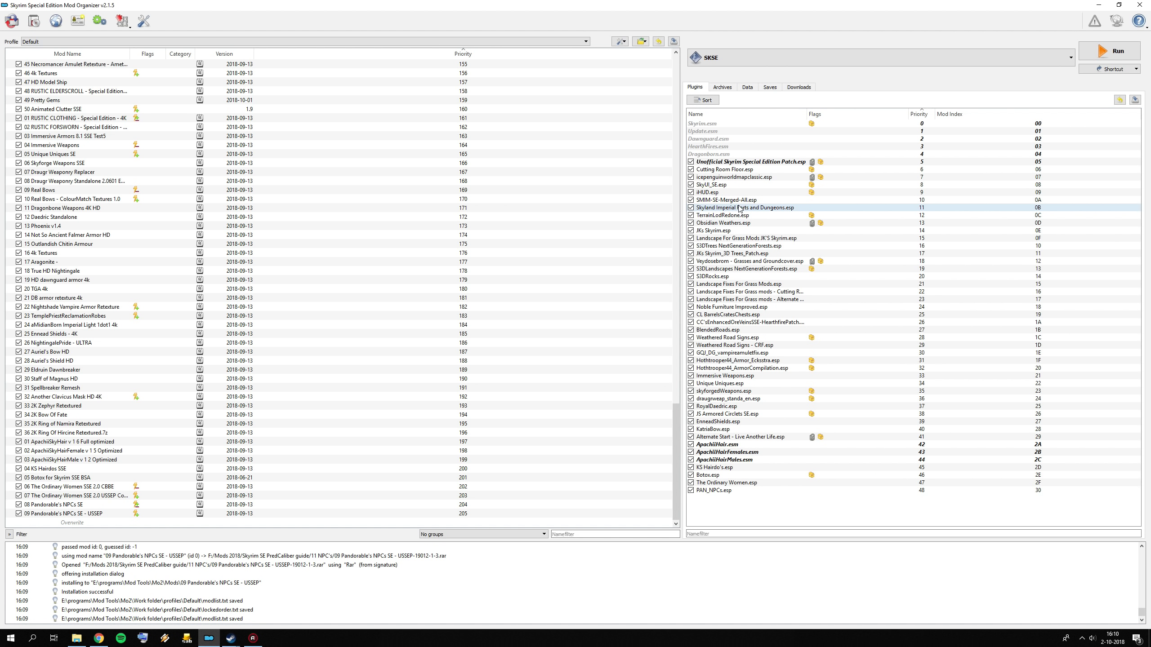
pyautogui.moveTo(735, 215)
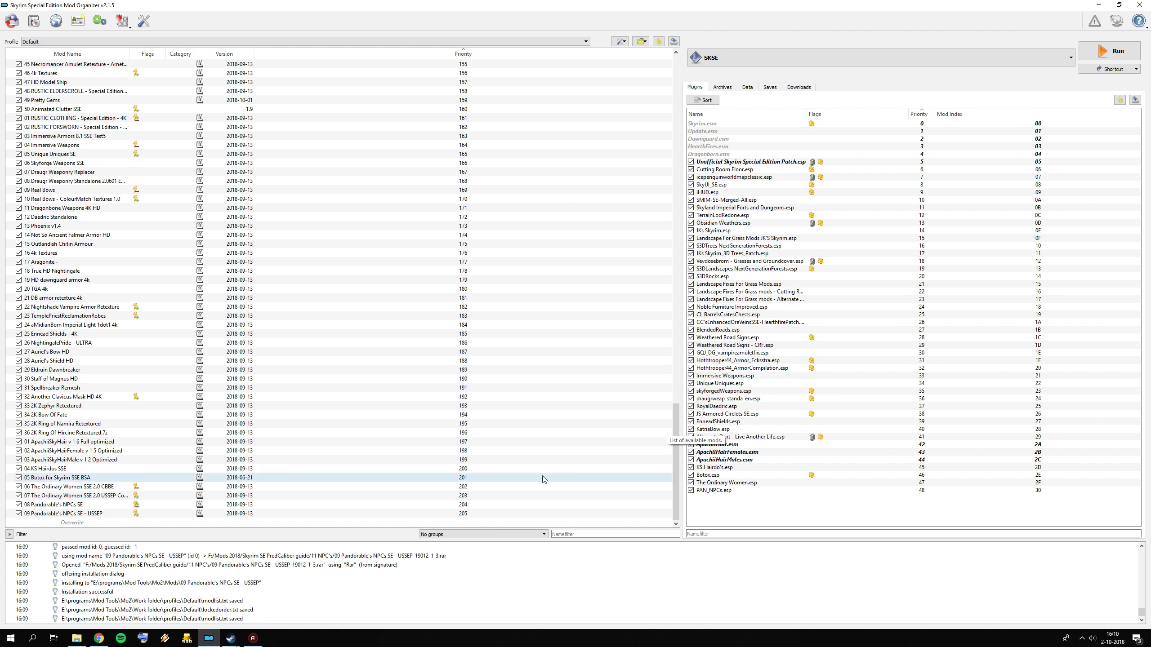
pyautogui.click(99, 638)
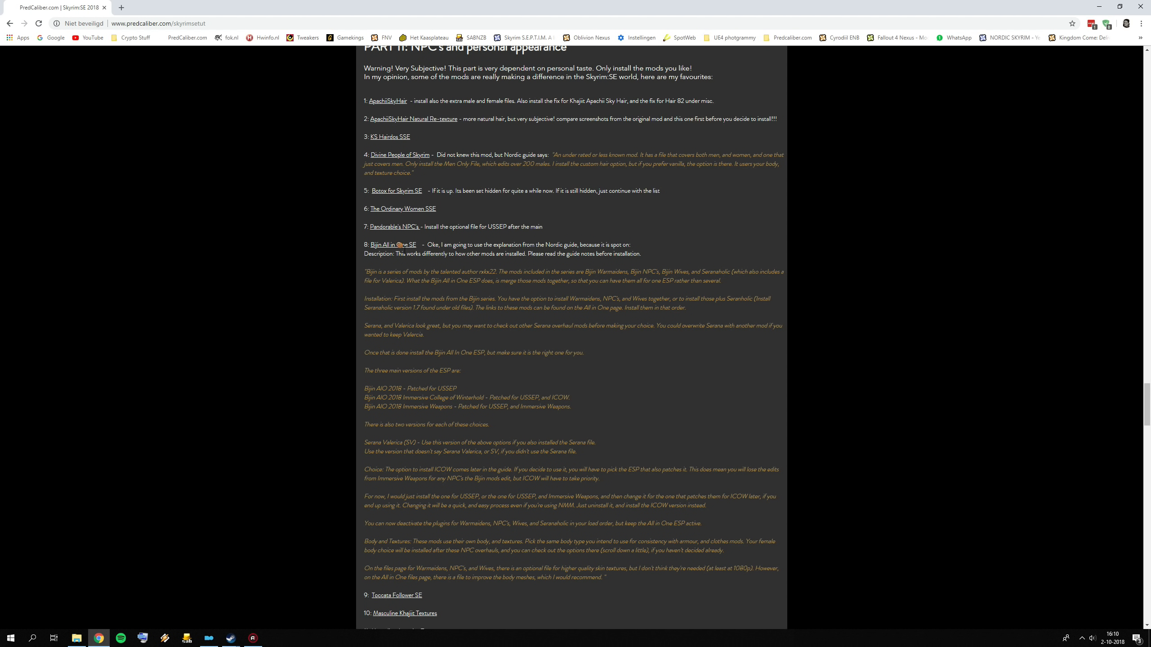
# - Open the guide's Bijin All in One SE link in a new tab and bring that page to the front
pyautogui.rightClick(400, 245)
pyautogui.click(430, 252)
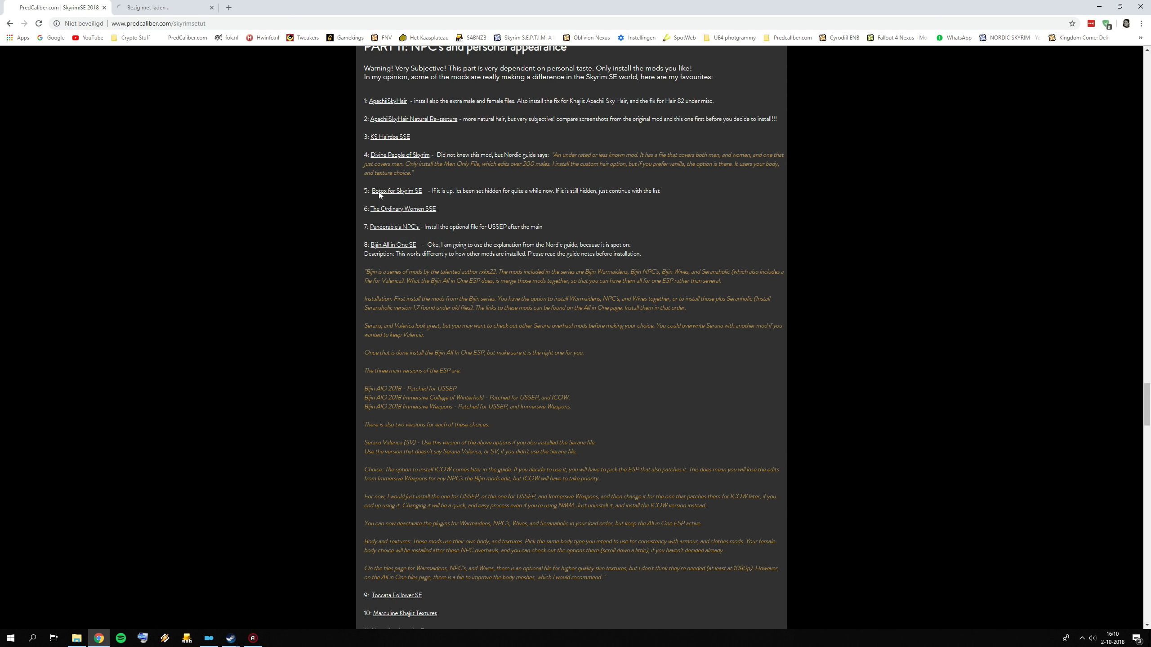
pyautogui.click(189, 3)
# - Examine the Bijin All in One page's description for its version choices, required Bijin mods and installation order
pyautogui.scroll(-5, 419, 379)
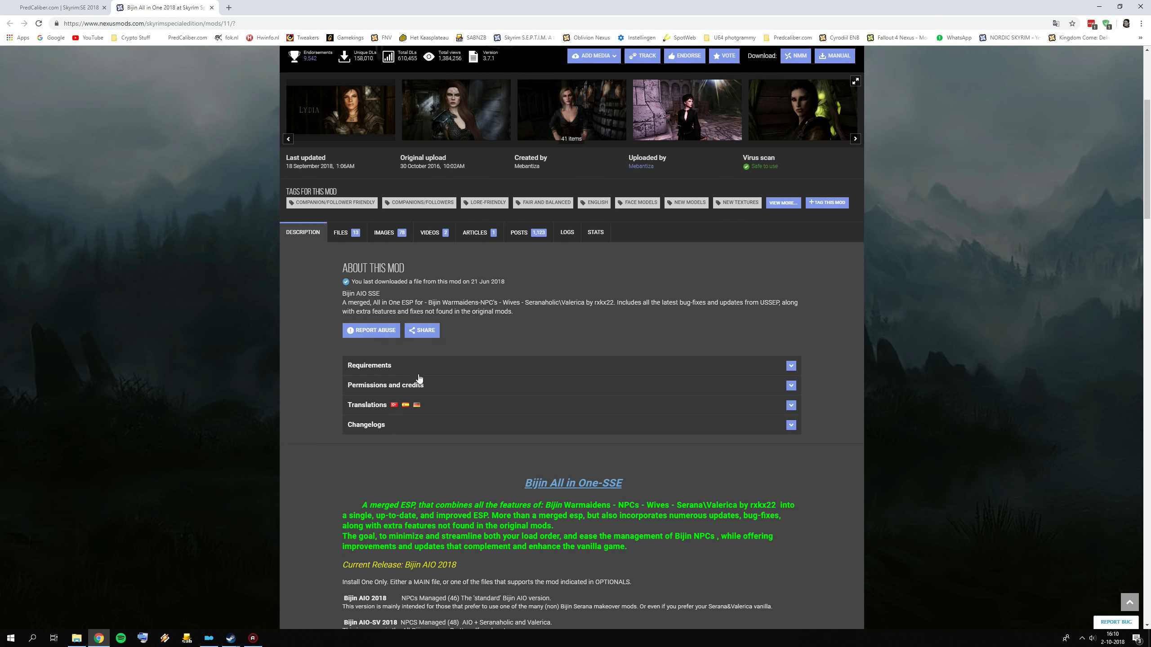
pyautogui.scroll(-12, 419, 379)
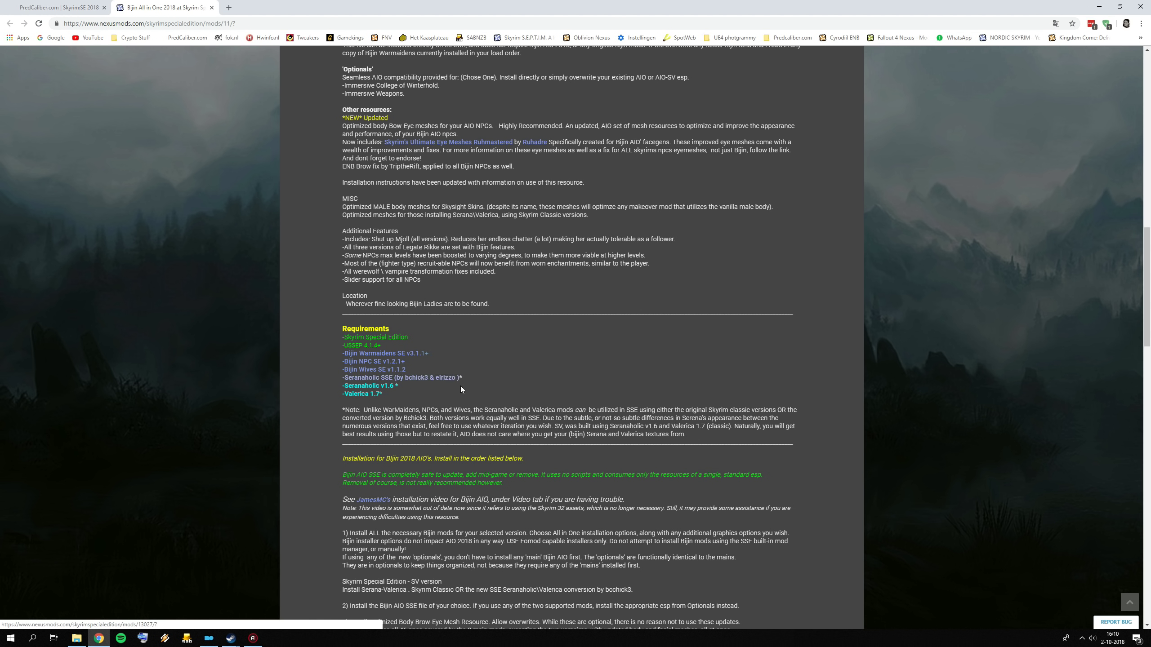
pyautogui.scroll(4, 460, 385)
pyautogui.scroll(-4, 458, 456)
pyautogui.scroll(11, 405, 381)
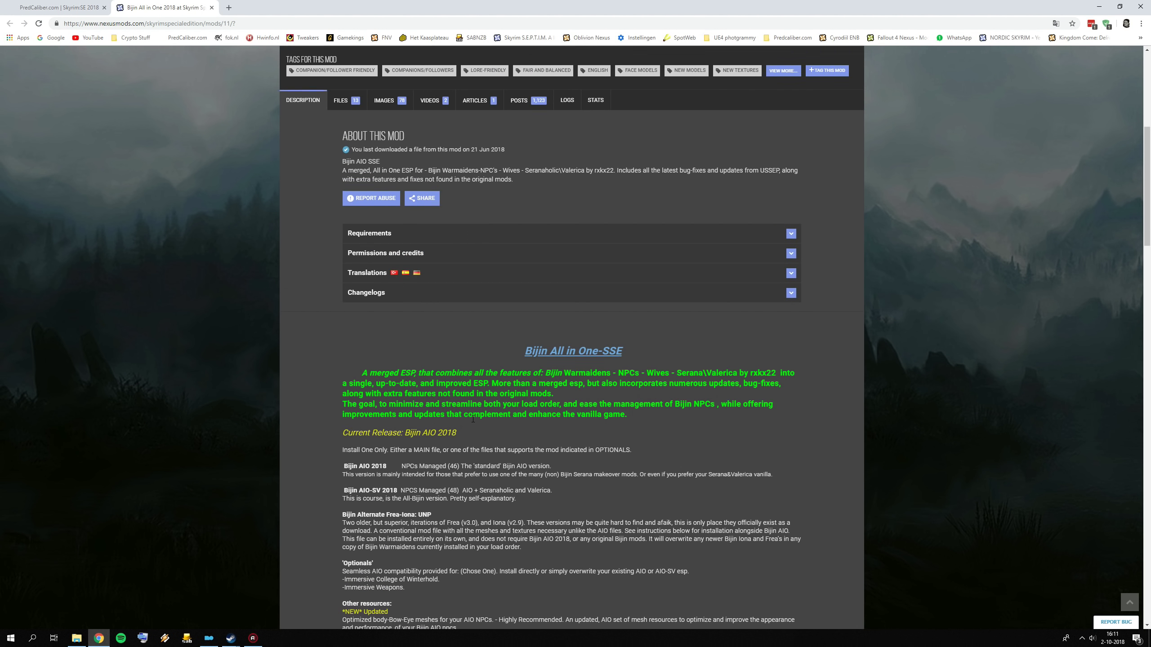
pyautogui.scroll(2, 473, 419)
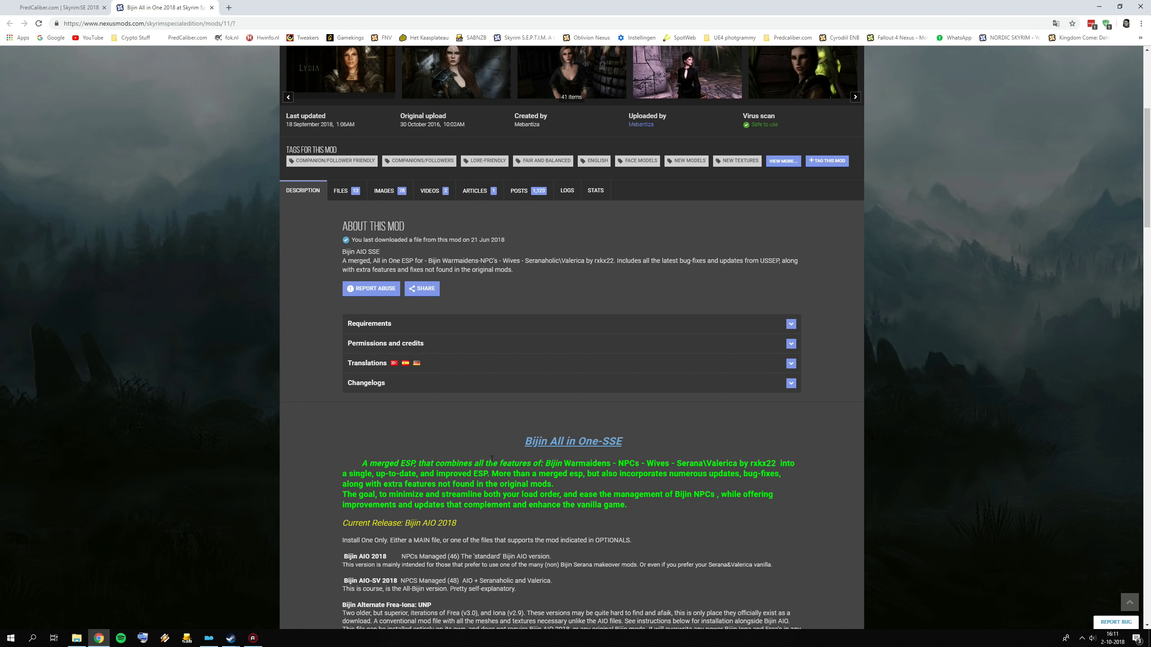
pyautogui.scroll(-10, 492, 480)
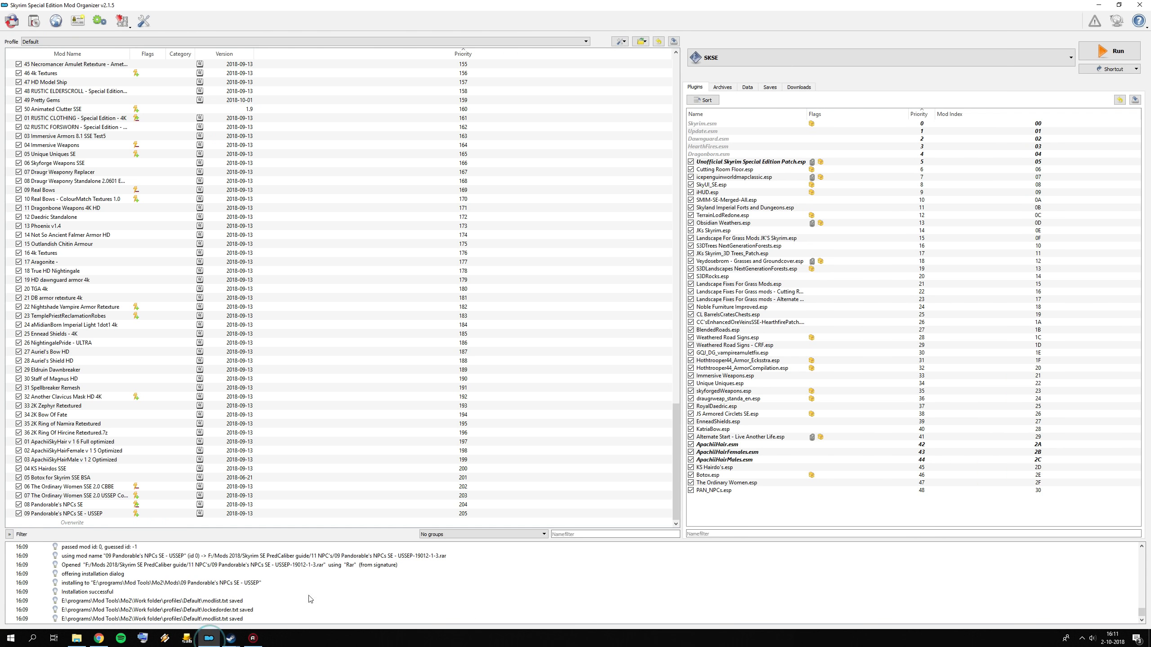
# - Look over the plugin list in Mod Organizer, and return to the Bijin All in One page in Chrome
pyautogui.click(208, 638)
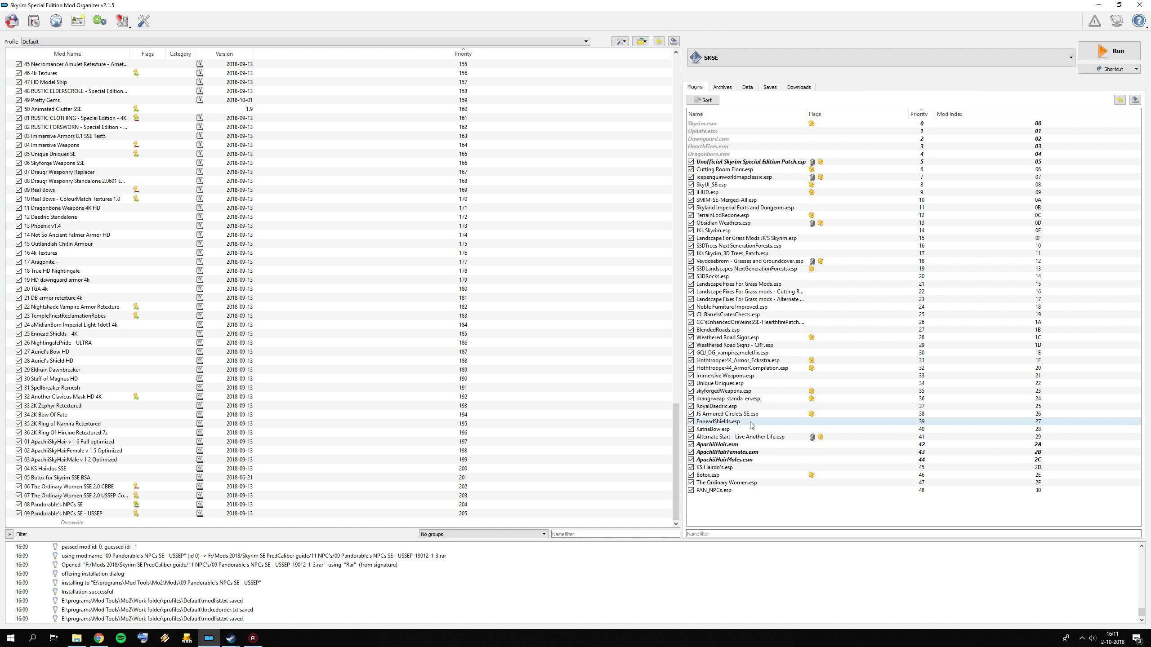
pyautogui.moveTo(751, 425)
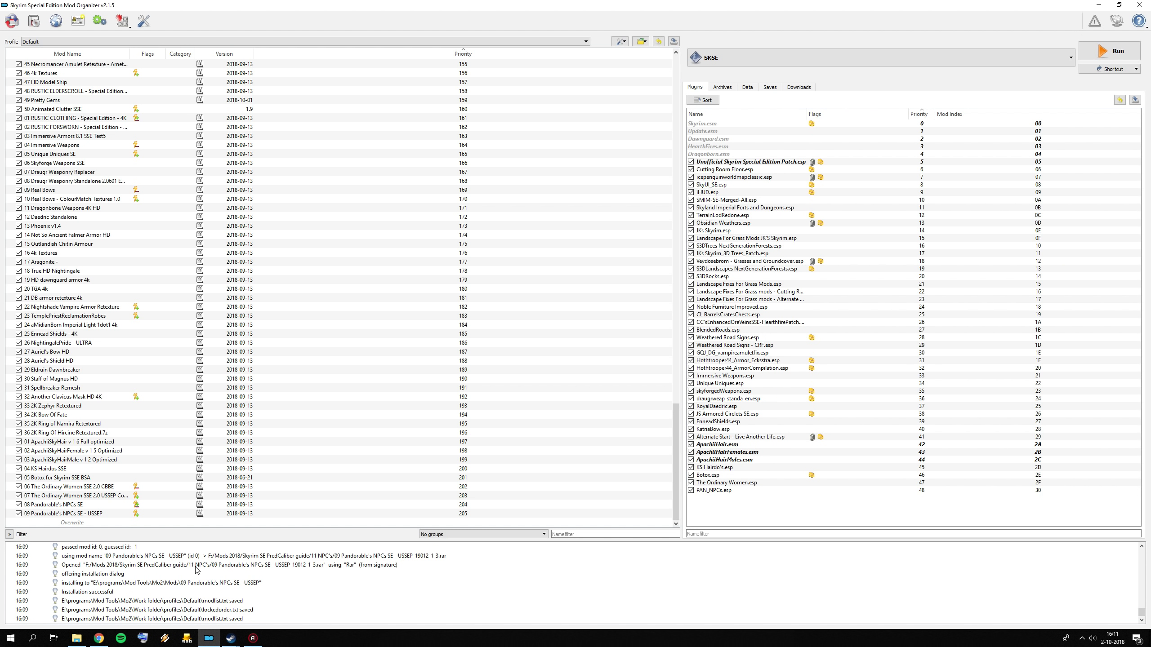
pyautogui.click(101, 638)
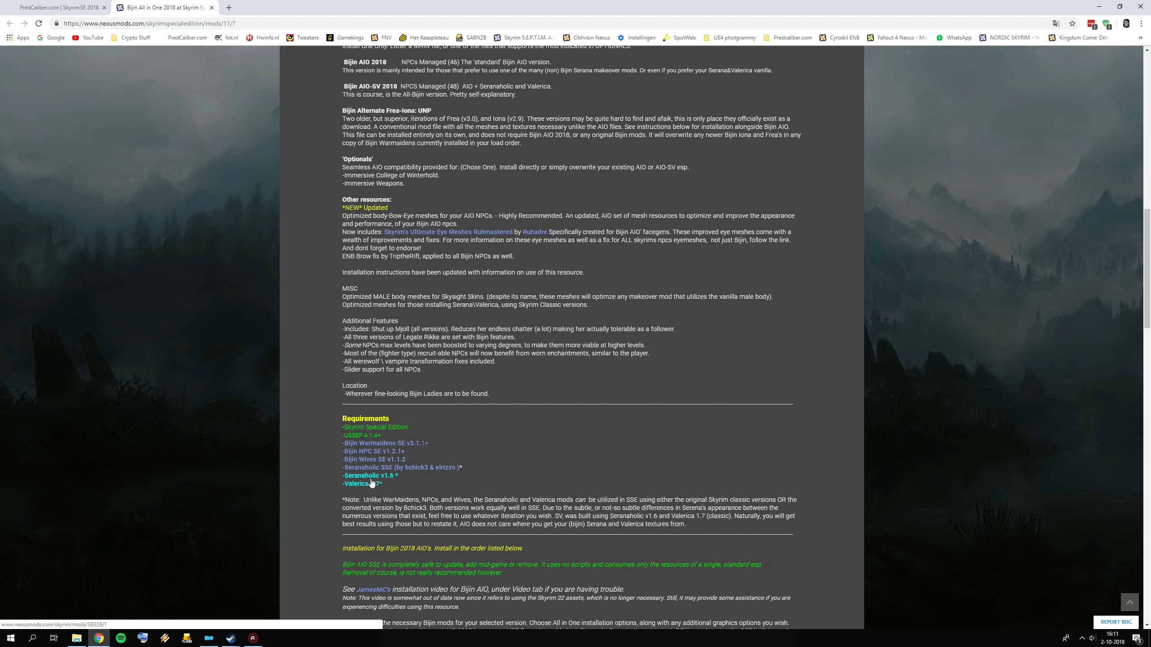
# - Open the required Bijin Warmaidens SE, Bijin NPC SE, Bijin Wives SE and Seranaholic SSE links in new tabs
pyautogui.rightClick(400, 446)
pyautogui.click(400, 449)
pyautogui.rightClick(385, 452)
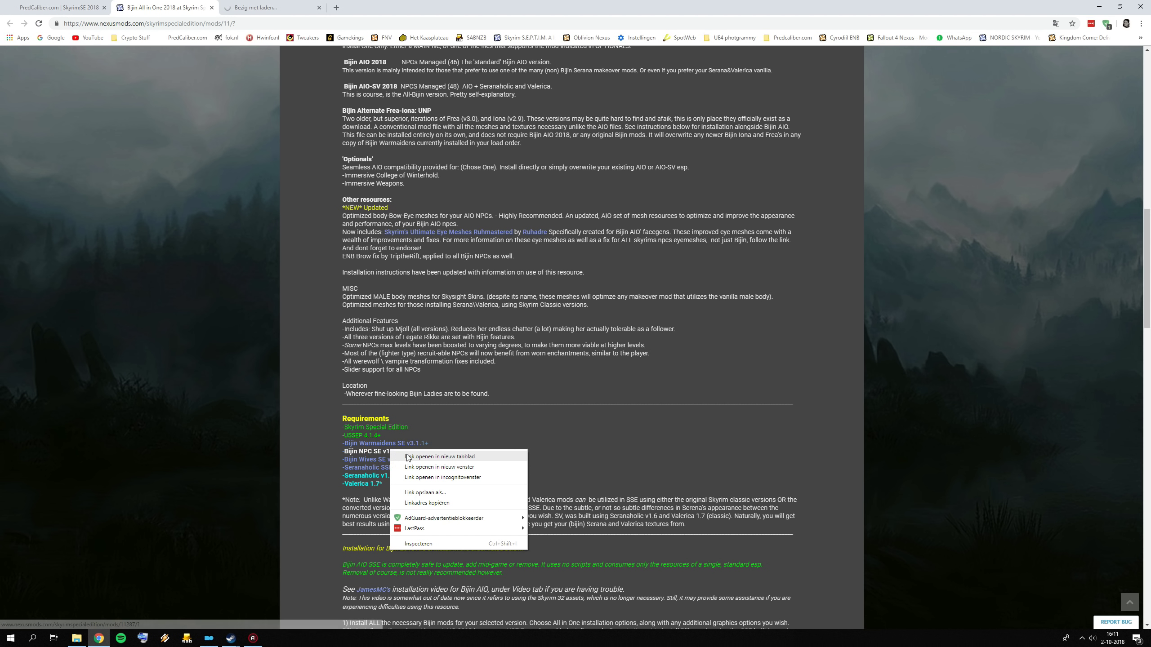
pyautogui.click(390, 457)
pyautogui.rightClick(384, 460)
pyautogui.click(395, 463)
pyautogui.rightClick(385, 467)
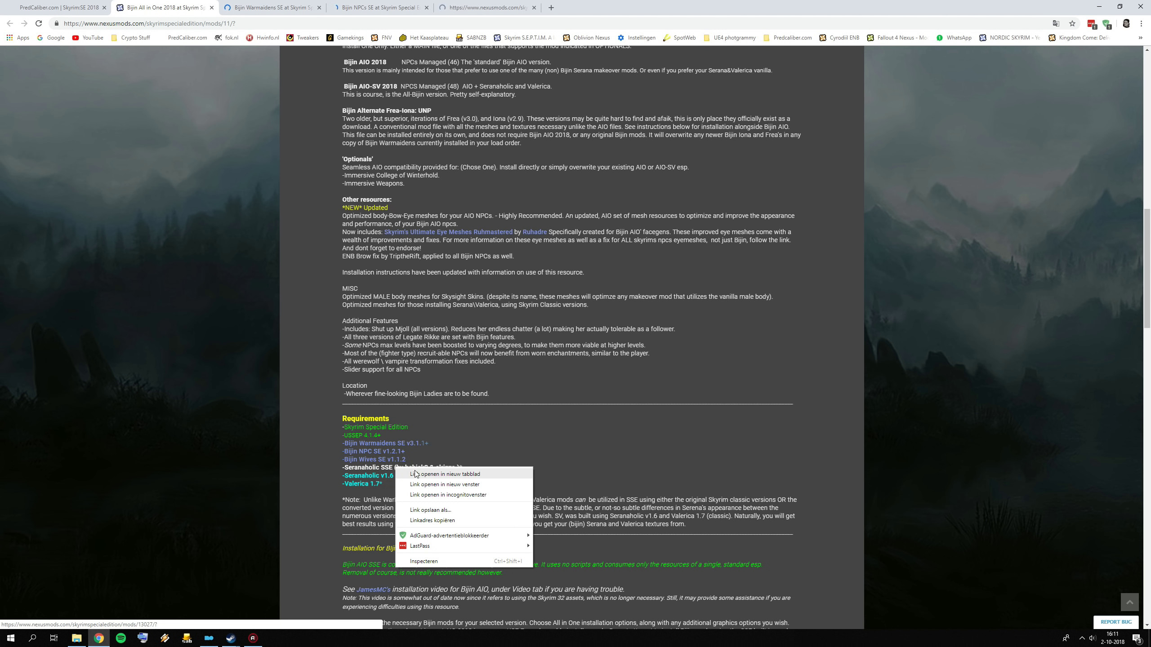
pyautogui.click(399, 471)
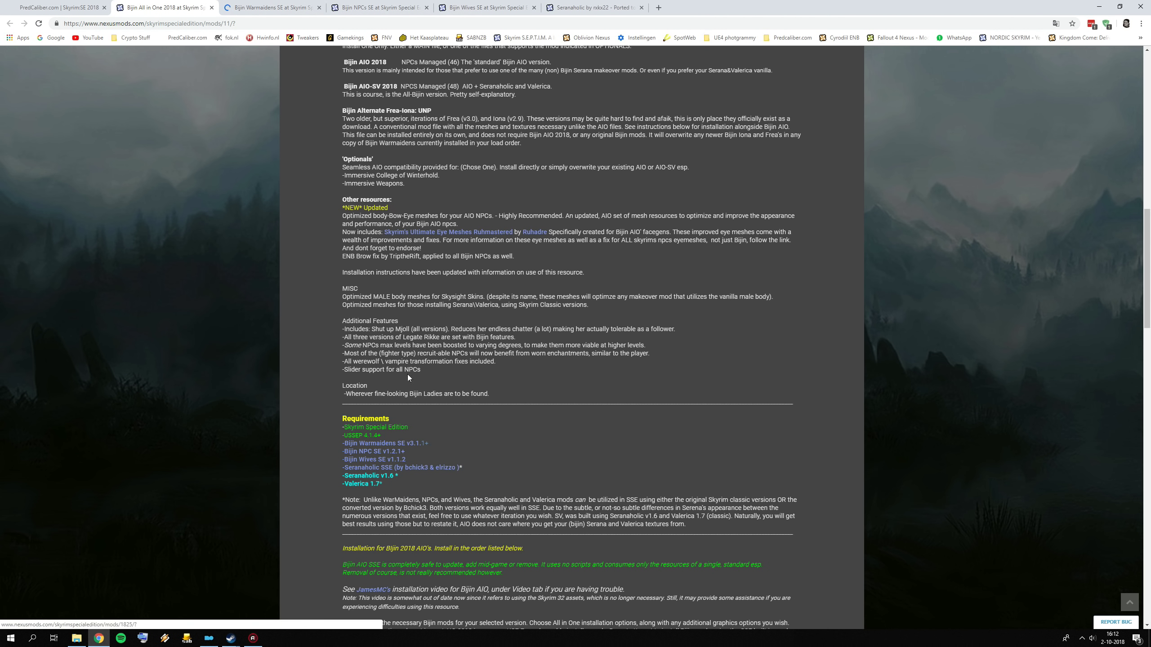
# - Examine the main, update and optional files offered on the Bijin Warmaidens SE page
pyautogui.click(252, 4)
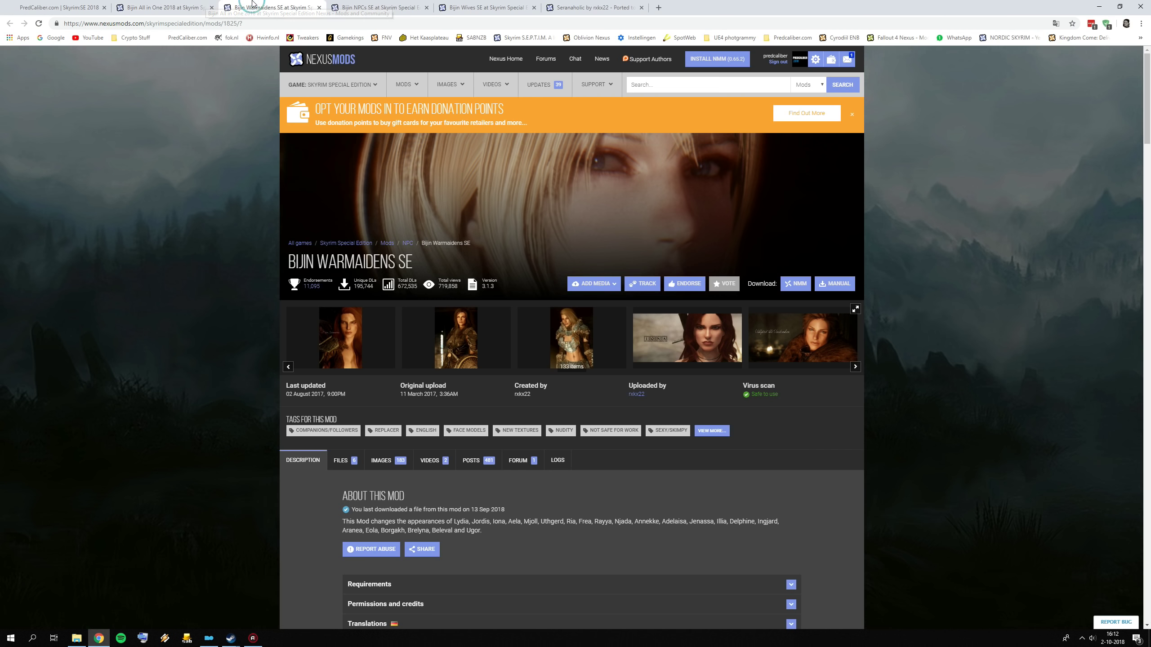
pyautogui.click(343, 460)
pyautogui.scroll(-3, 397, 473)
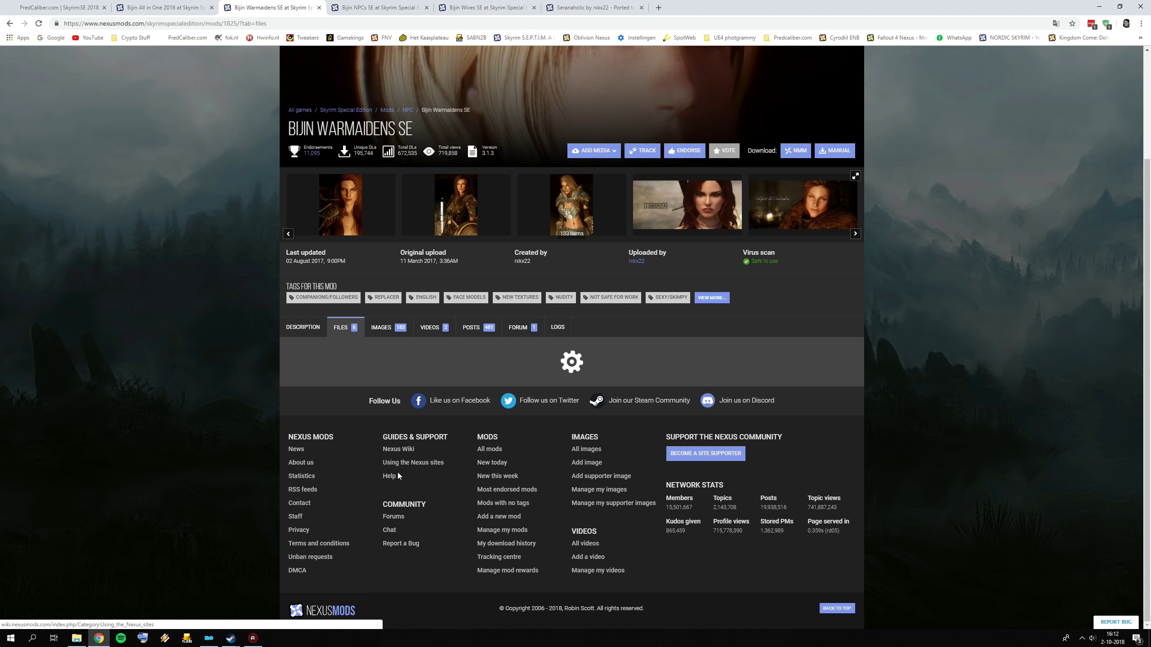
pyautogui.scroll(-5, 399, 466)
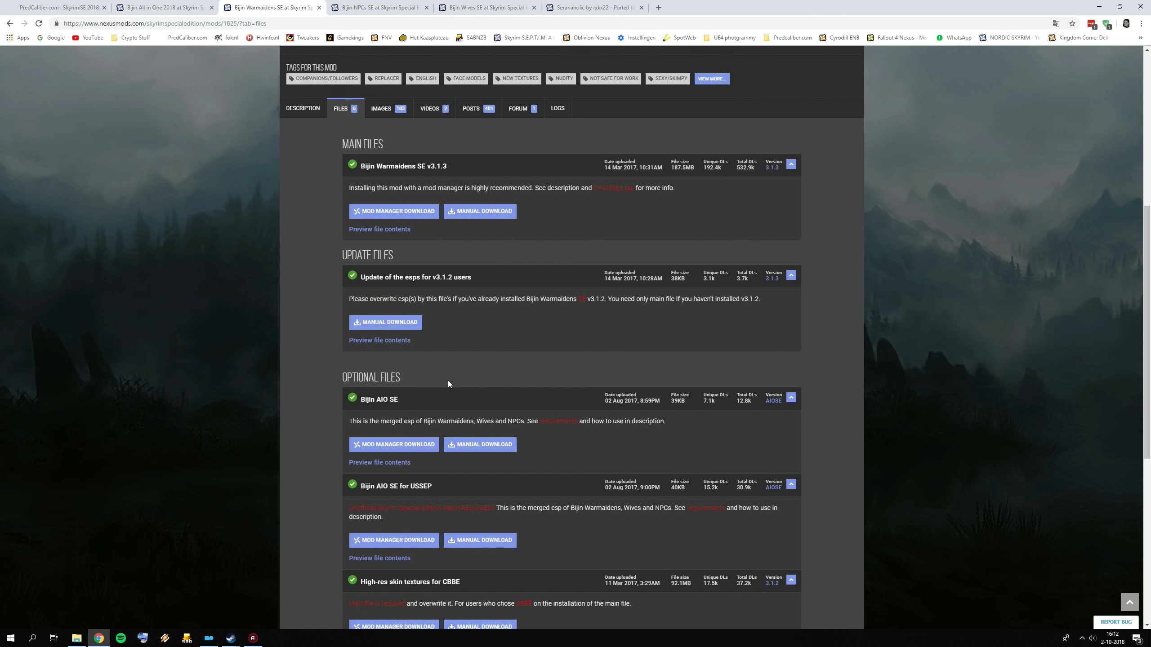
pyautogui.scroll(2, 449, 383)
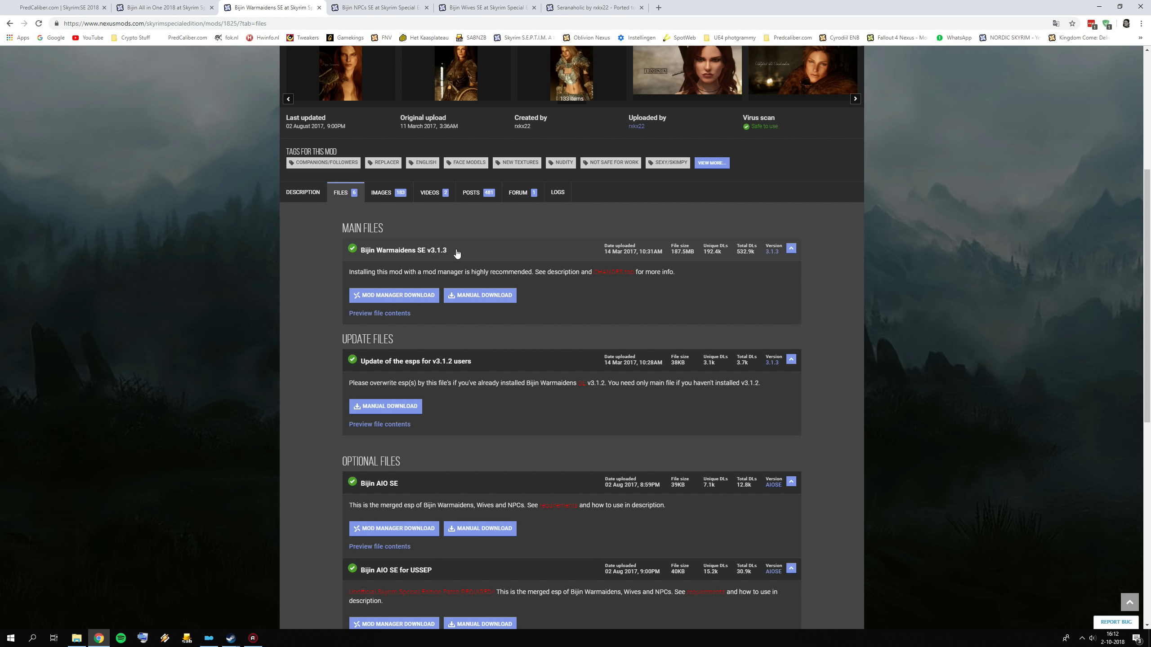
# - Switch to Mod Organizer and start installing the archive 10 Bijin Warmaidens SE v3.1.3 from the 11 NPC's folder
pyautogui.click(208, 638)
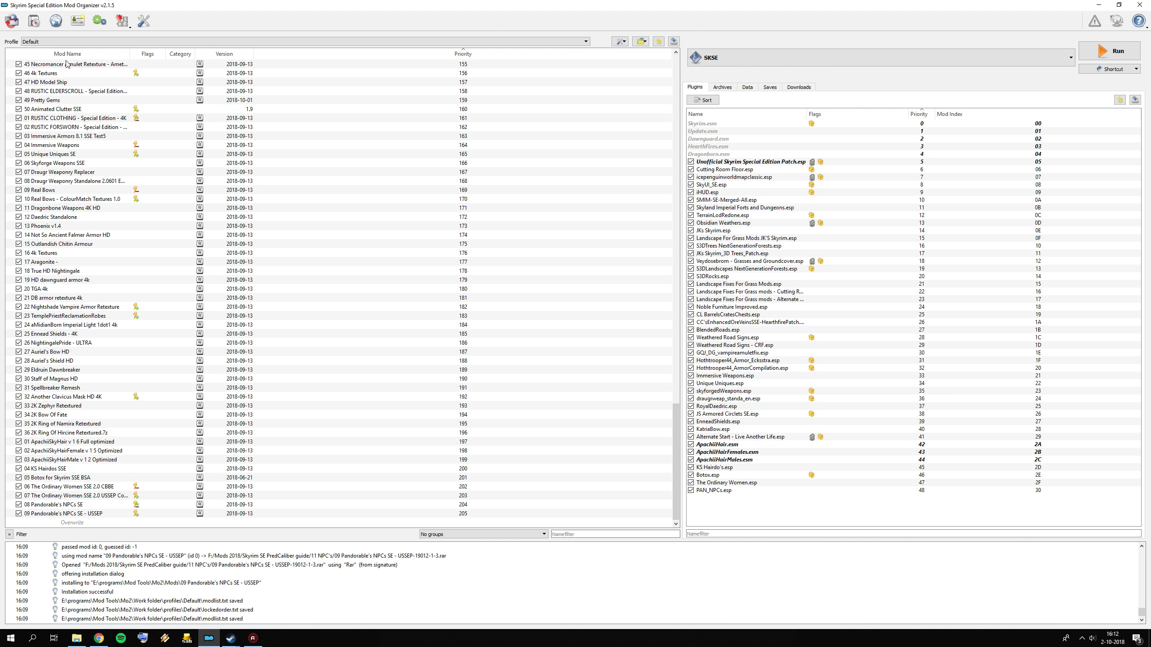
pyautogui.click(45, 19)
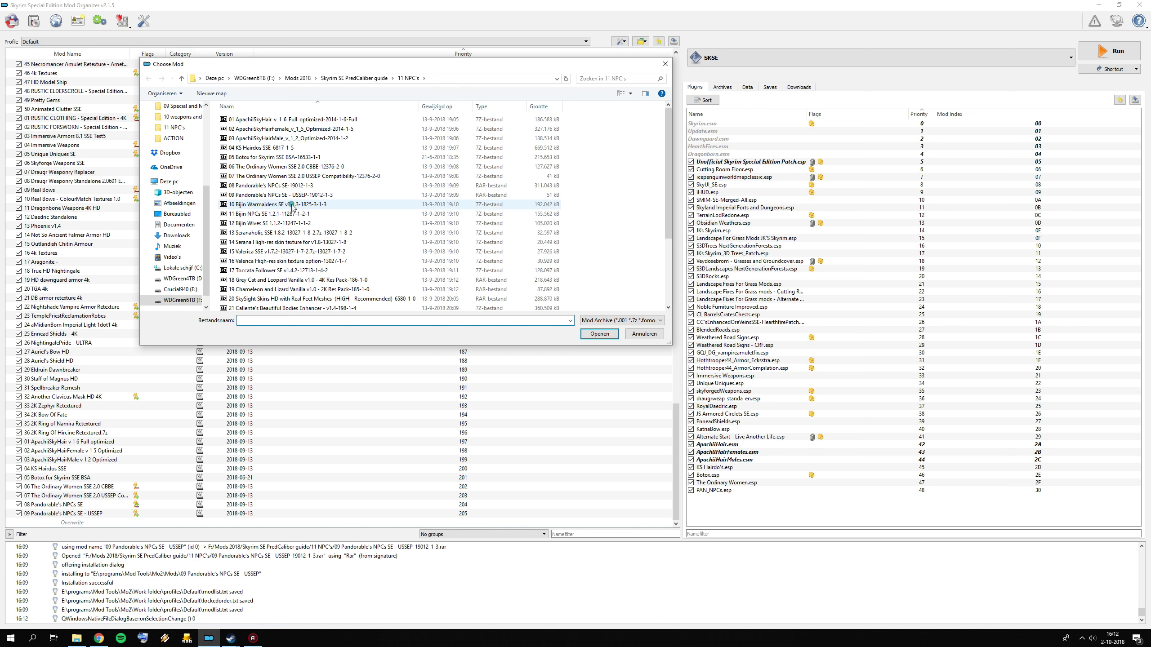
pyautogui.doubleClick(294, 205)
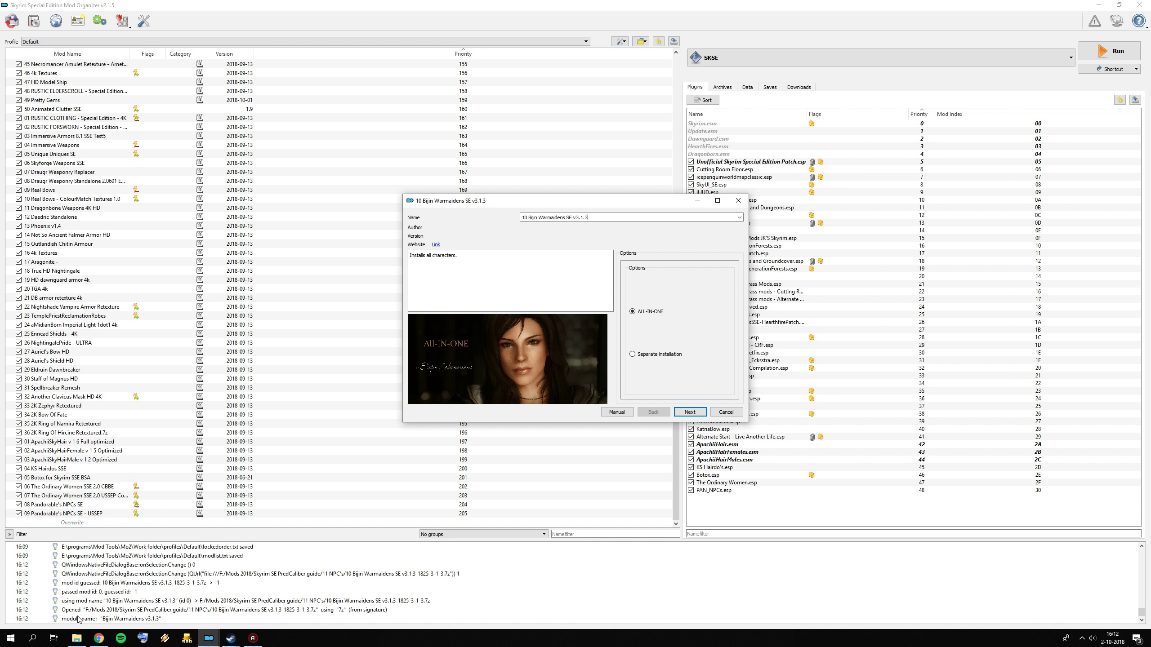
# - Return to Chrome and examine the files offered on the Bijin NPCs SE and Bijin Wives SE pages
pyautogui.click(98, 638)
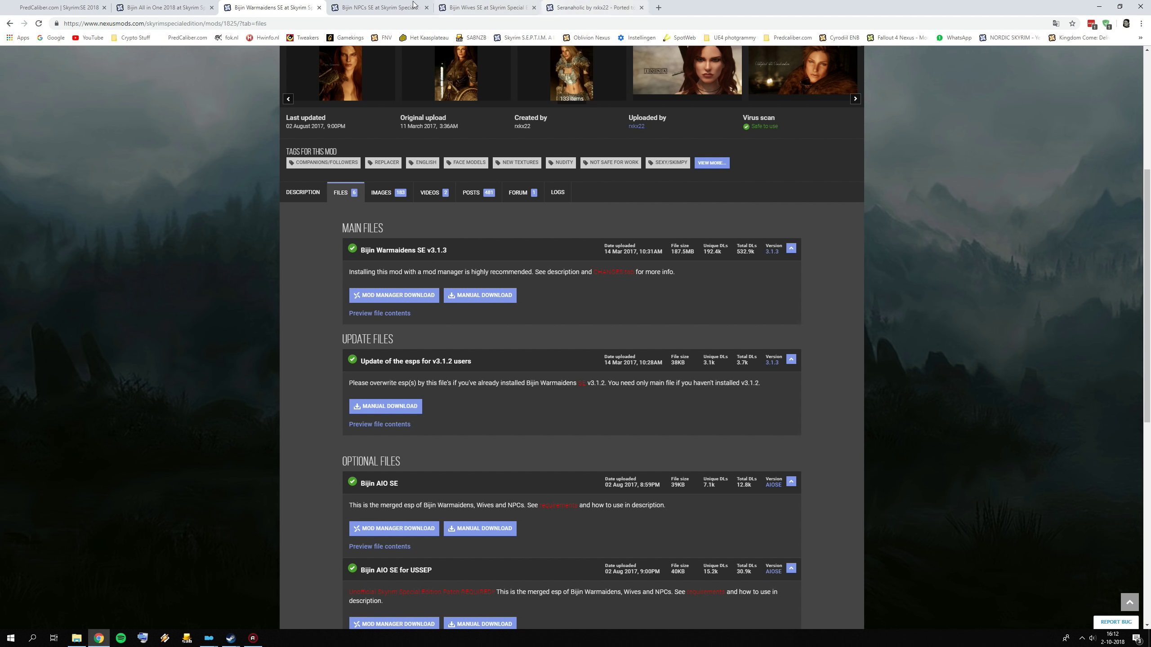
pyautogui.click(341, 5)
pyautogui.click(347, 457)
pyautogui.scroll(-3, 411, 443)
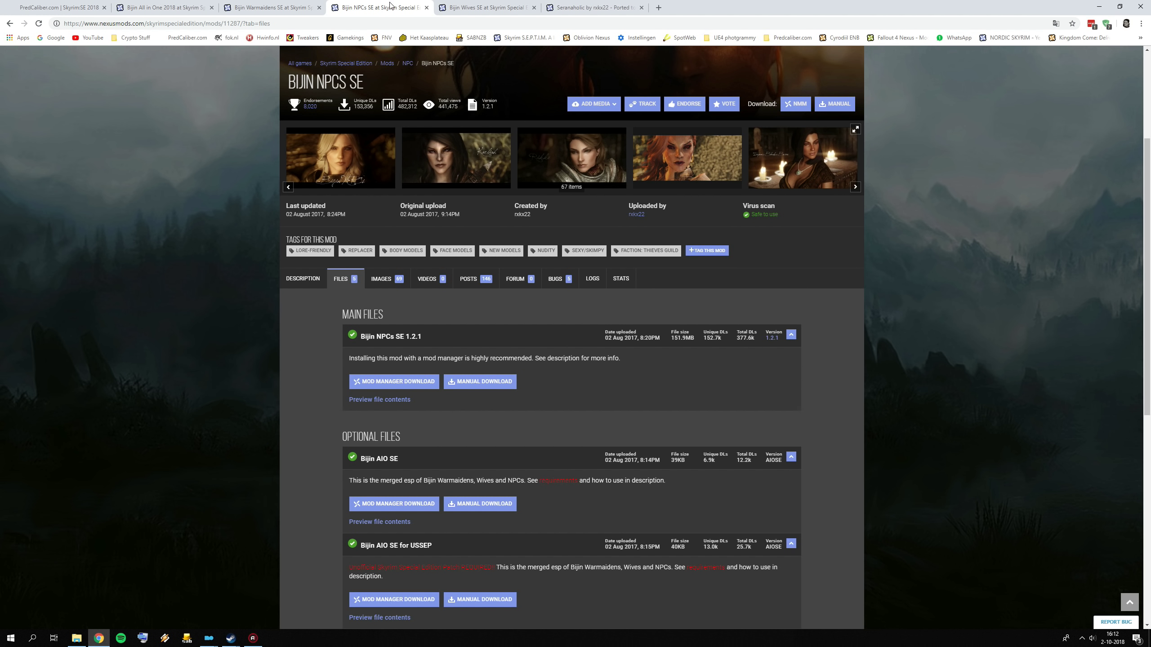
pyautogui.click(483, 7)
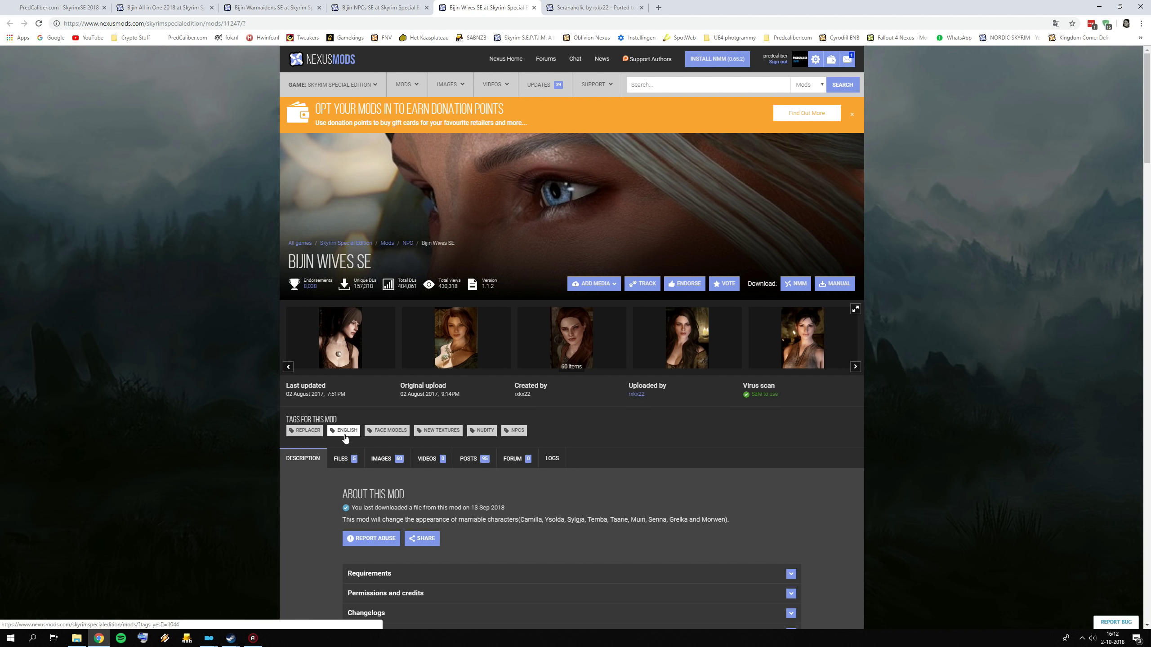
pyautogui.click(345, 458)
pyautogui.scroll(-3, 368, 444)
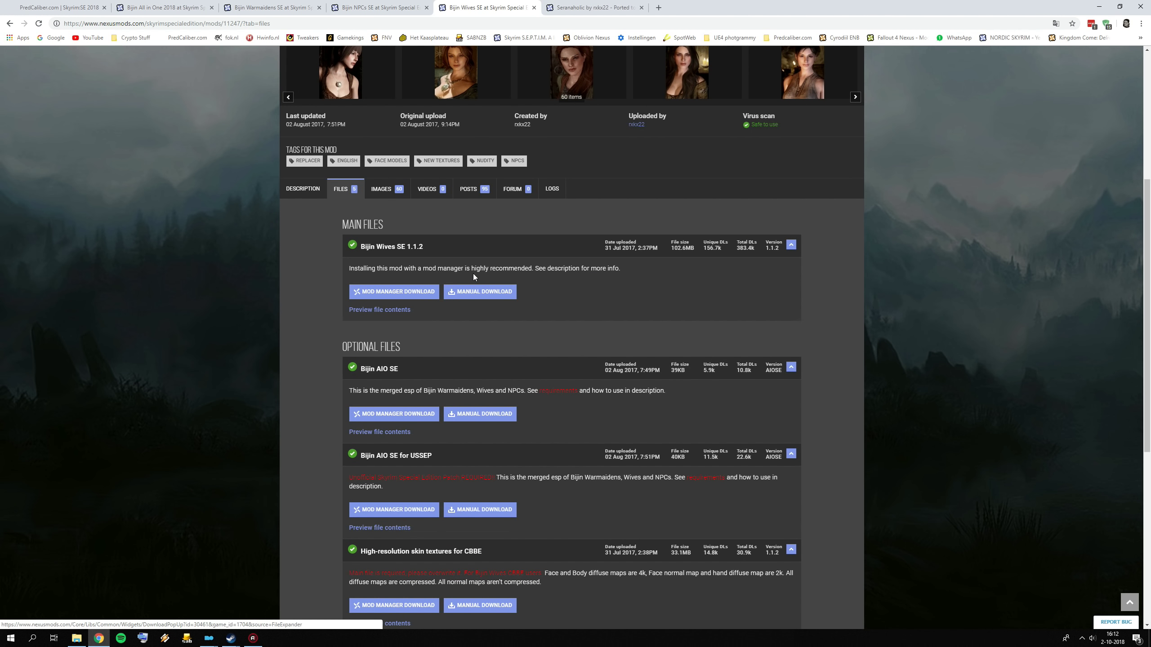
pyautogui.scroll(2, 529, 299)
pyautogui.scroll(5, 529, 299)
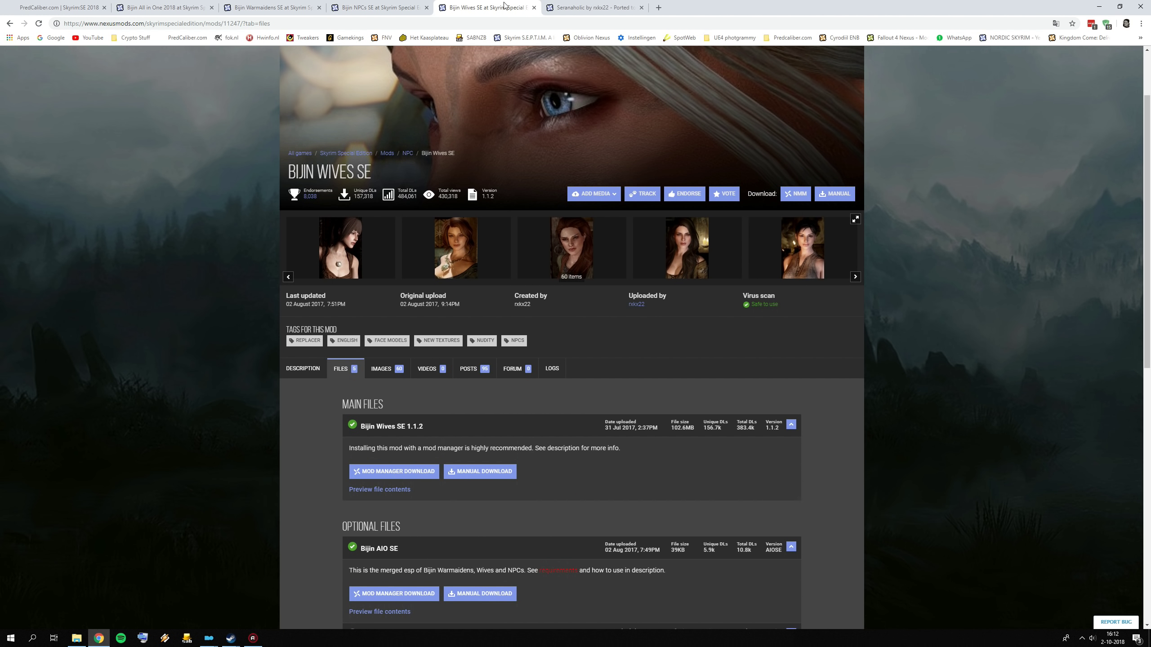
# - Examine the main and optional Seranaholic and Valerica files on the Seranaholic page
pyautogui.click(594, 7)
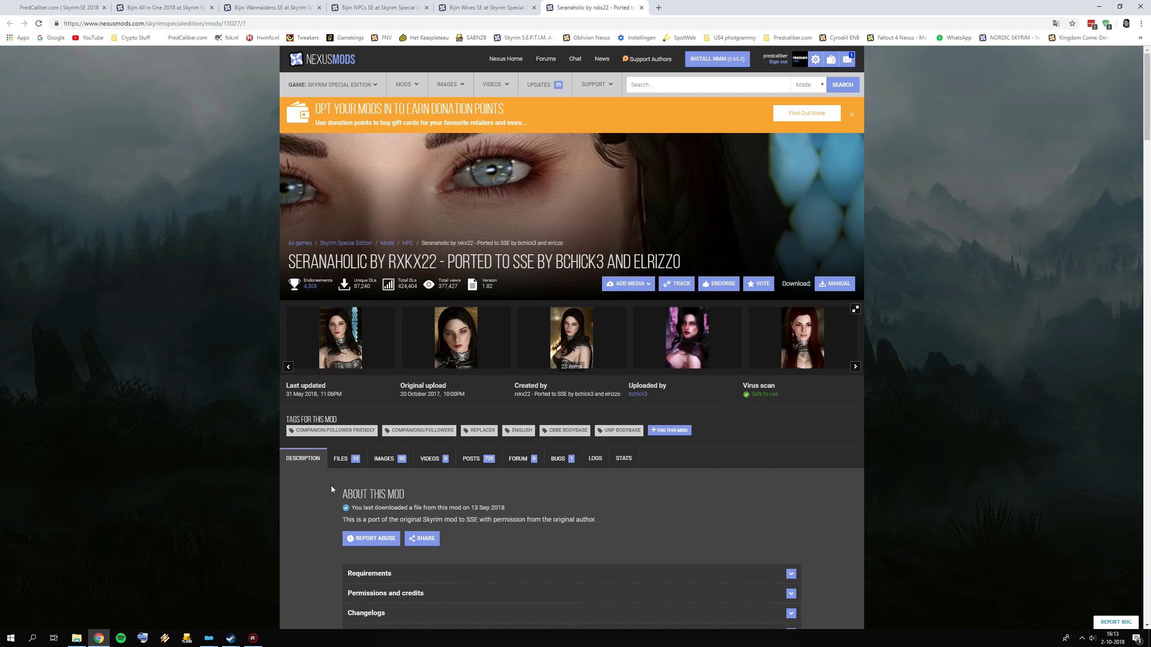
pyautogui.click(344, 459)
pyautogui.scroll(-8, 404, 392)
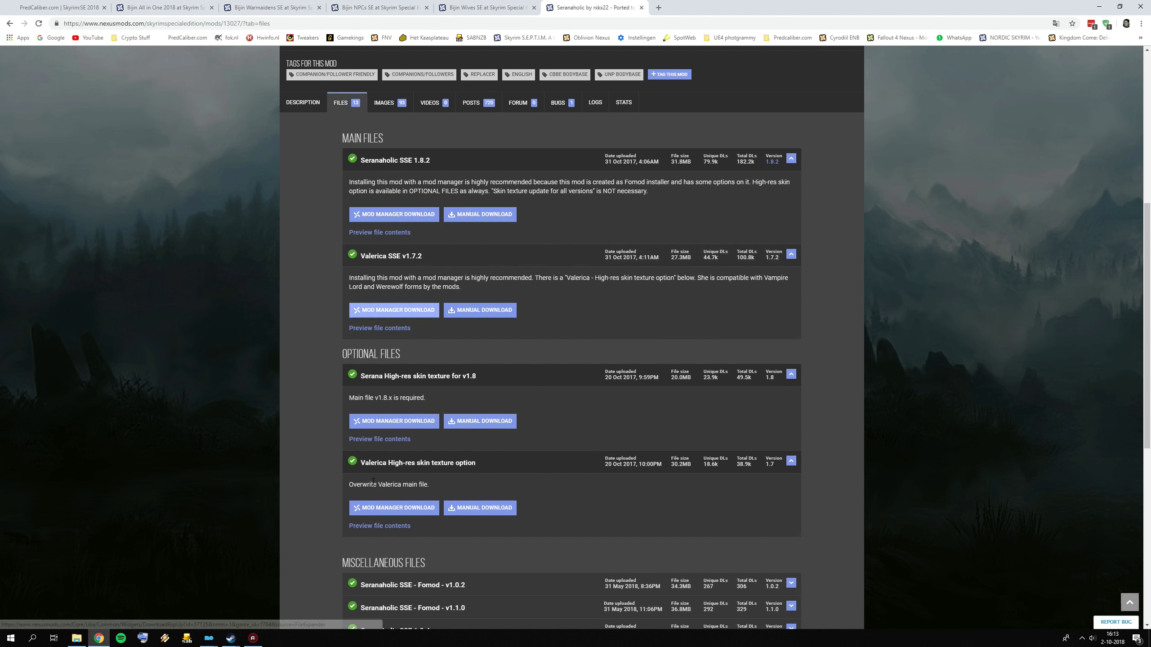
pyautogui.scroll(1, 448, 358)
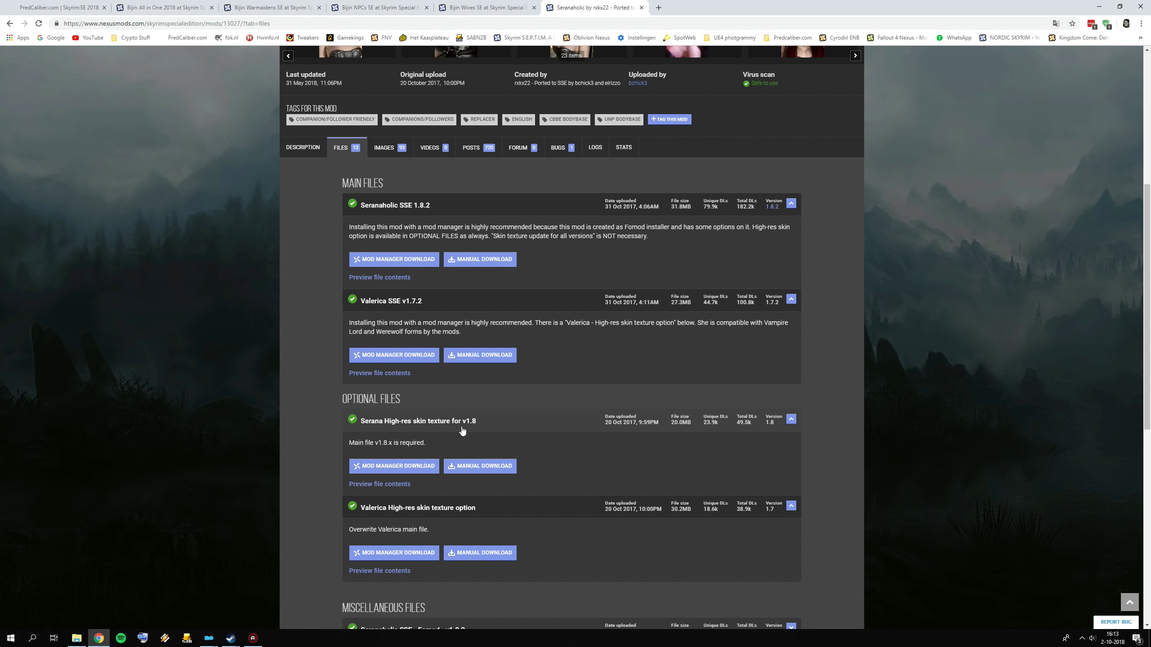
pyautogui.scroll(1, 477, 423)
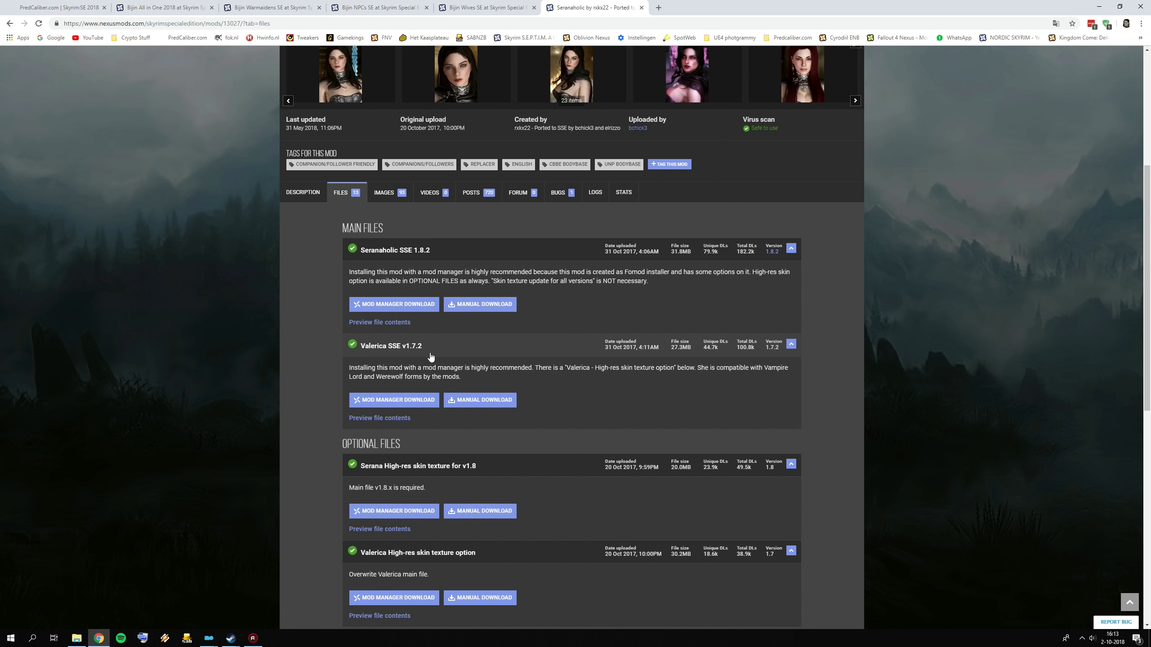
pyautogui.scroll(6, 433, 357)
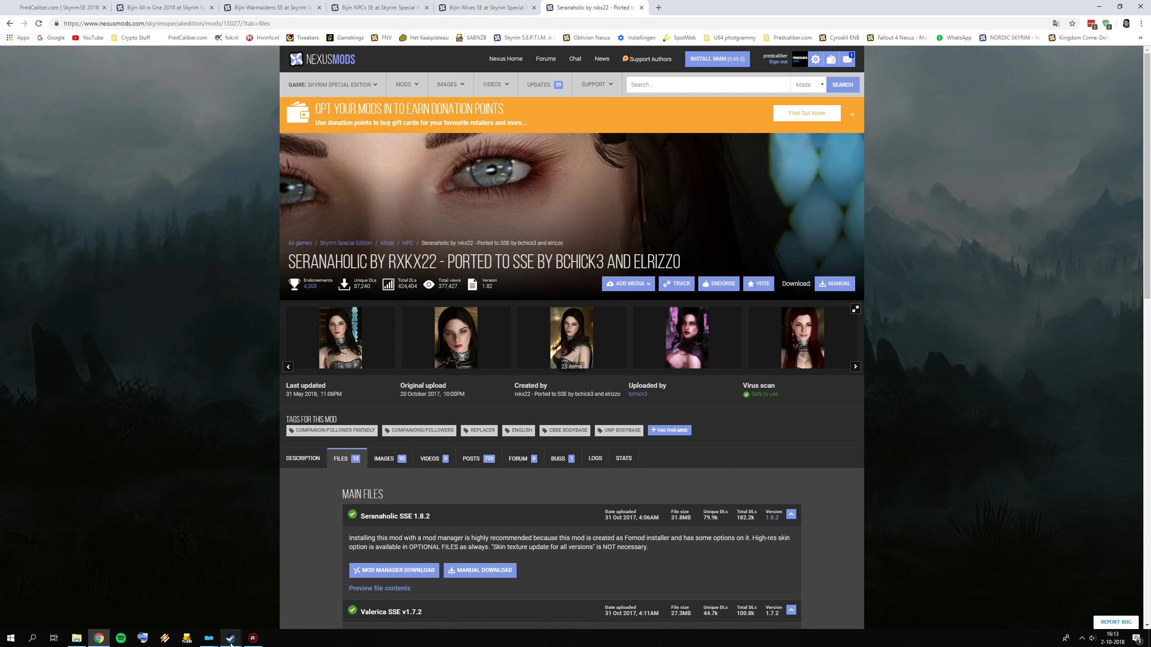
# - Back in Mod Organizer, install Bijin Warmaidens SE v3.1.3 with ALL-IN-ONE, Wrinkles for Delphine and CBBE Body, and enable the mod
pyautogui.click(209, 638)
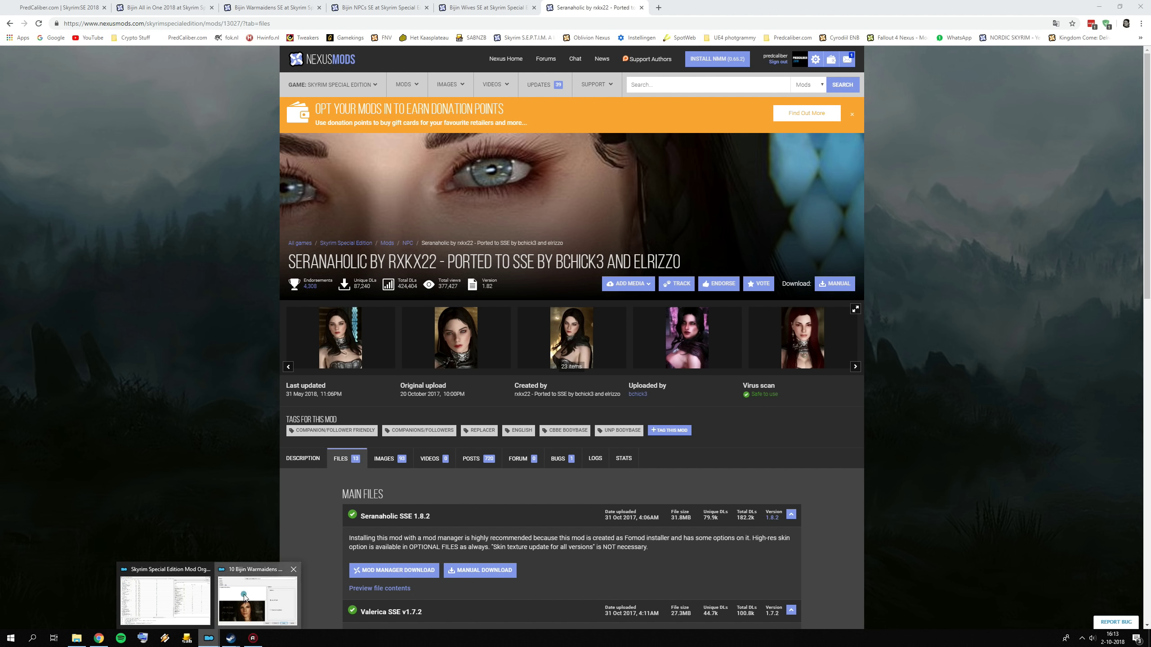
pyautogui.click(243, 597)
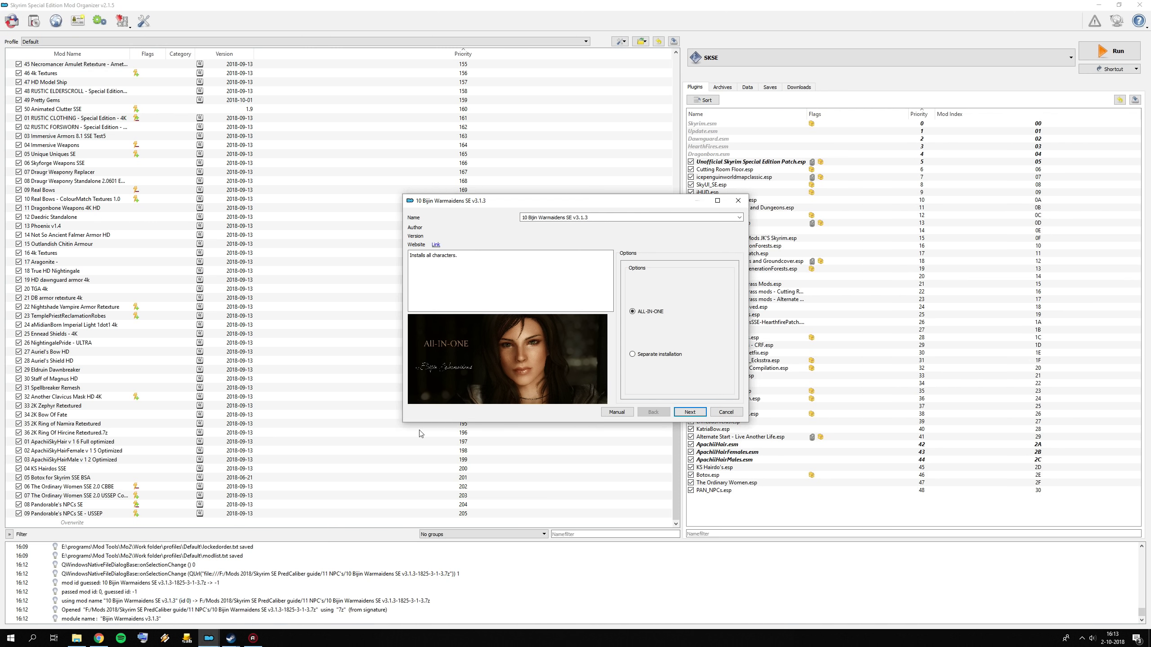
pyautogui.click(688, 412)
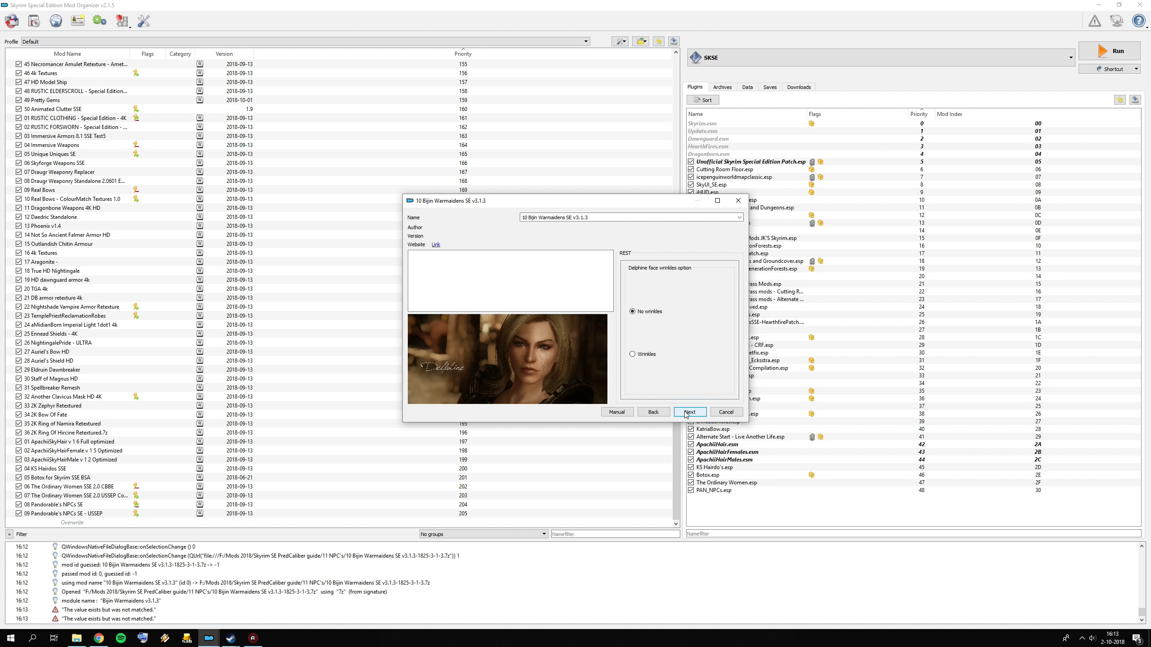
pyautogui.click(637, 356)
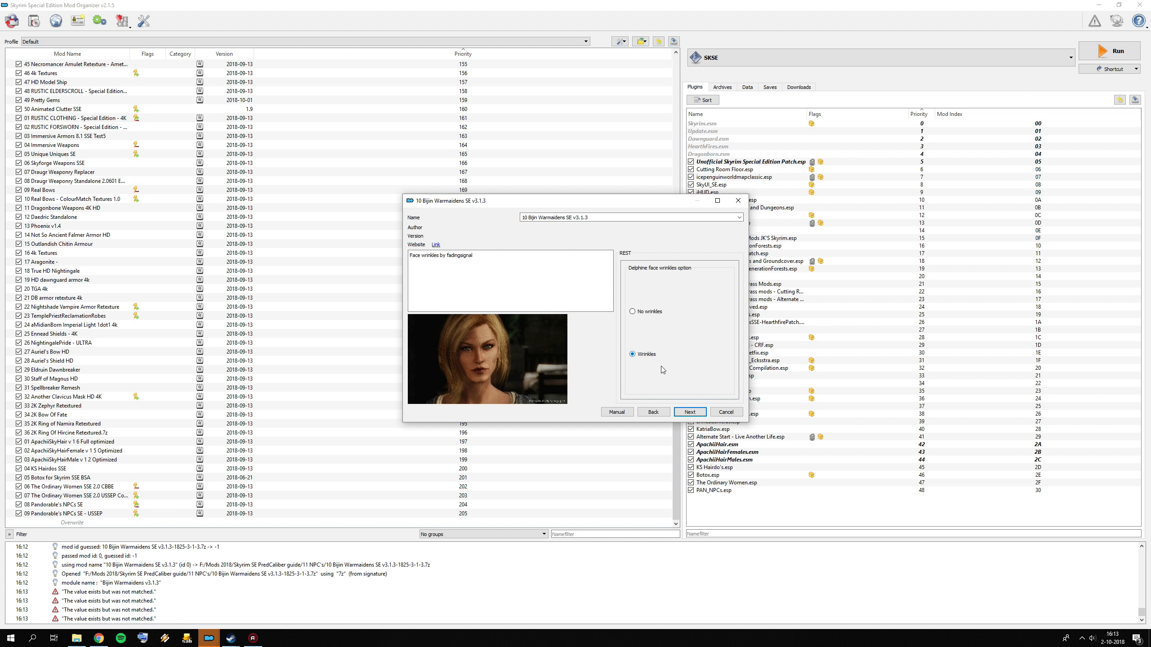
pyautogui.click(691, 415)
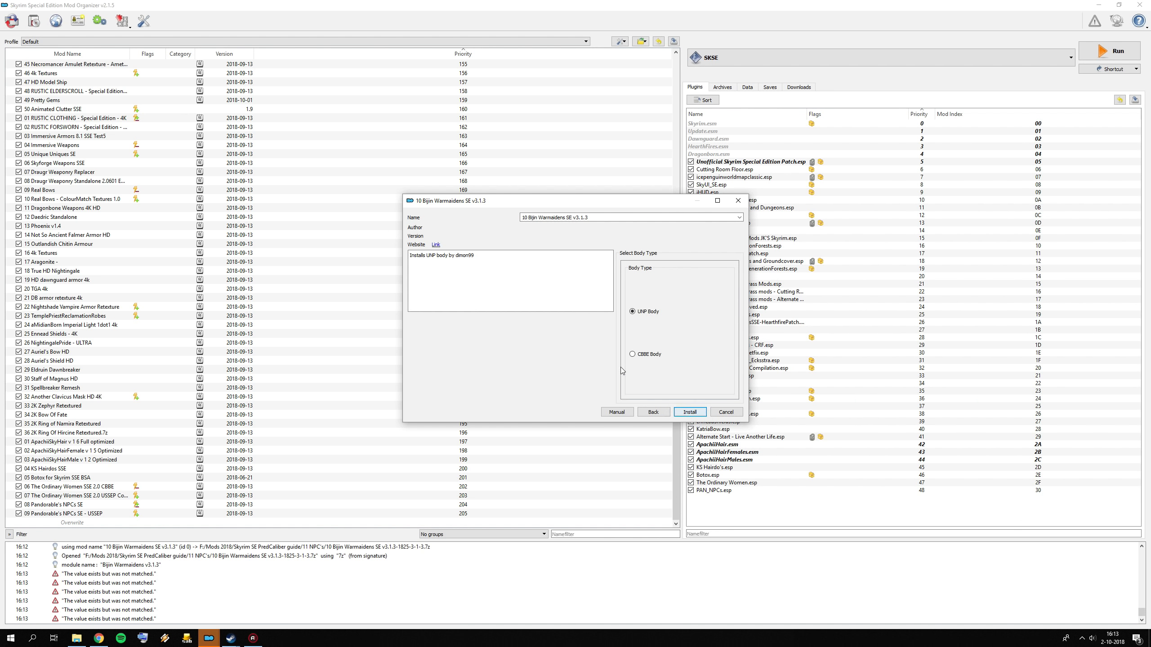
pyautogui.click(649, 361)
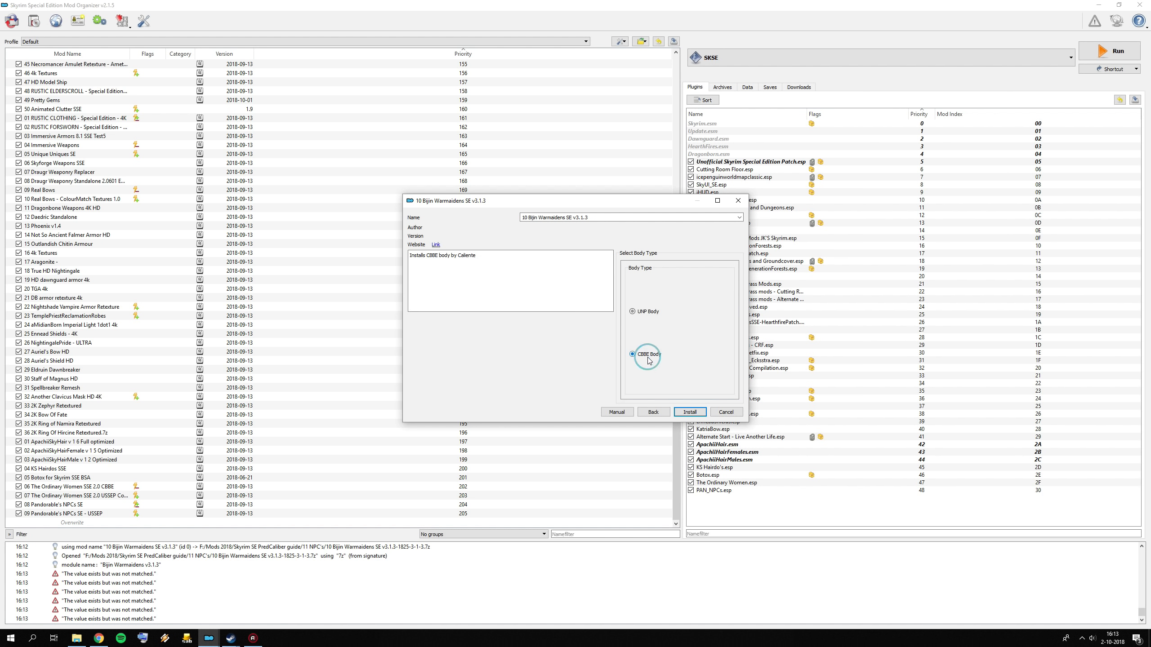
pyautogui.click(689, 412)
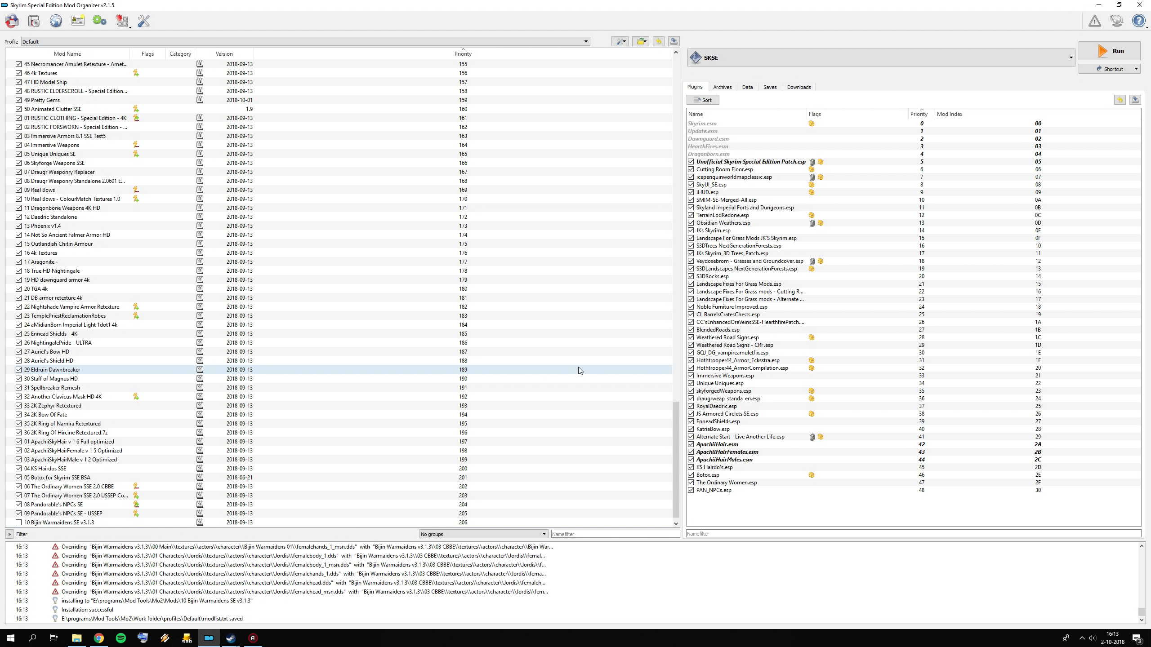
pyautogui.scroll(-1, 408, 383)
pyautogui.click(19, 514)
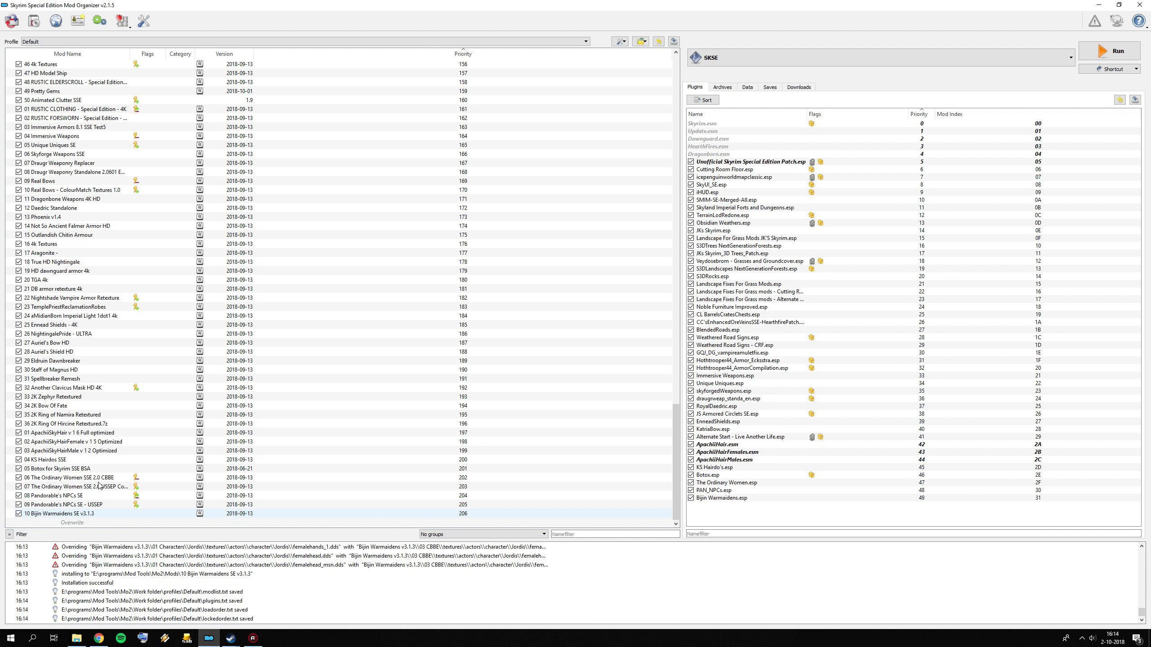
# - Start installing 11 Bijin NPCs SE 1.2.1 from the 11 NPC's folder with All in one and the Hi babe hairstyle for Adrianne
pyautogui.click(35, 24)
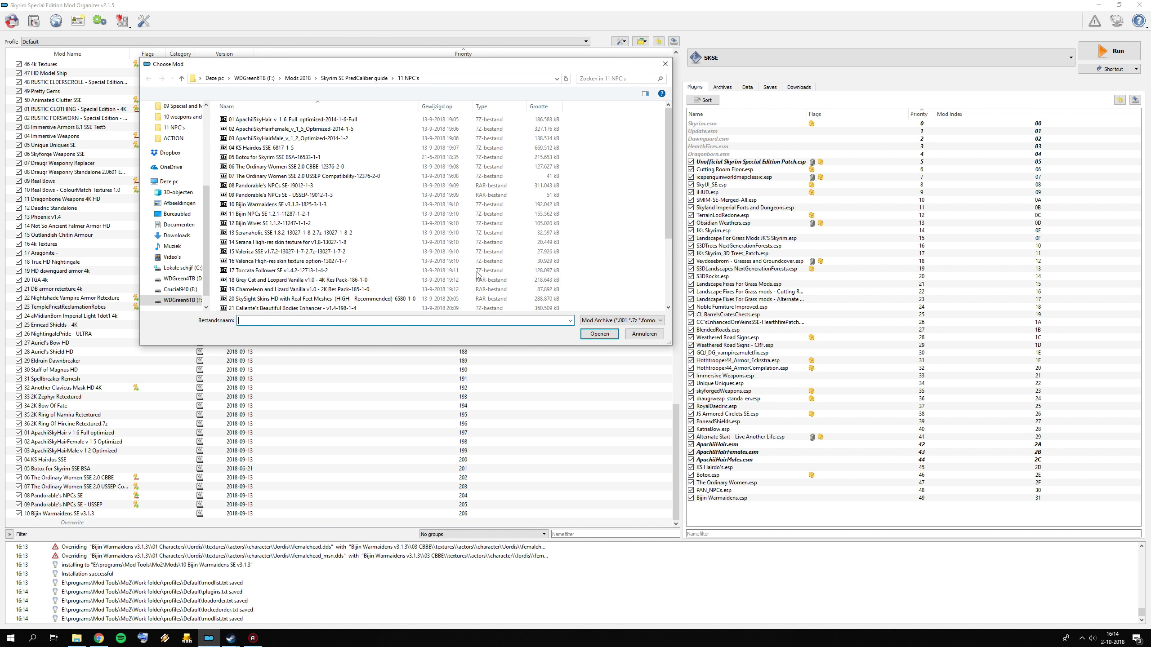
pyautogui.doubleClick(274, 215)
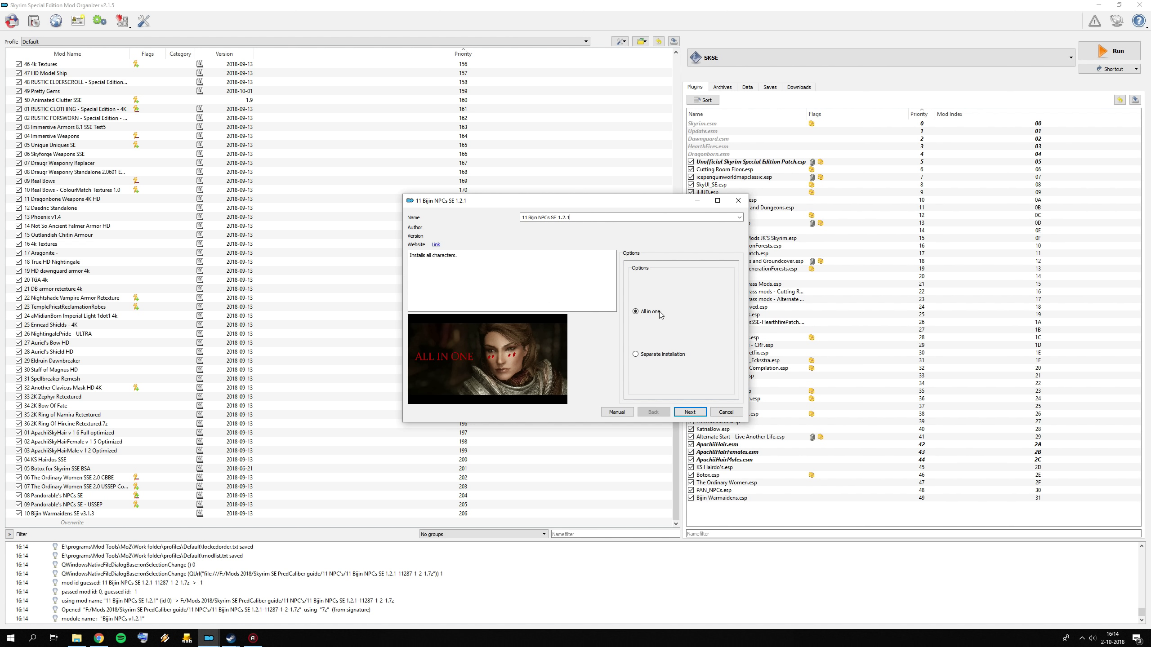
pyautogui.click(701, 414)
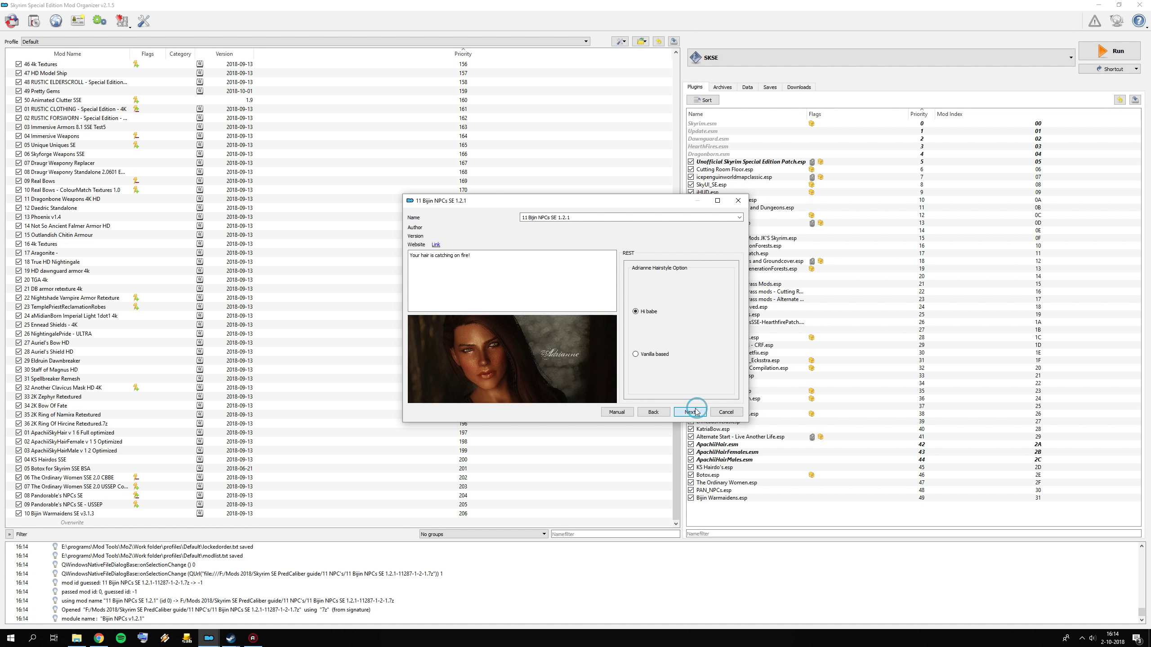
pyautogui.moveTo(641, 305)
pyautogui.click(690, 412)
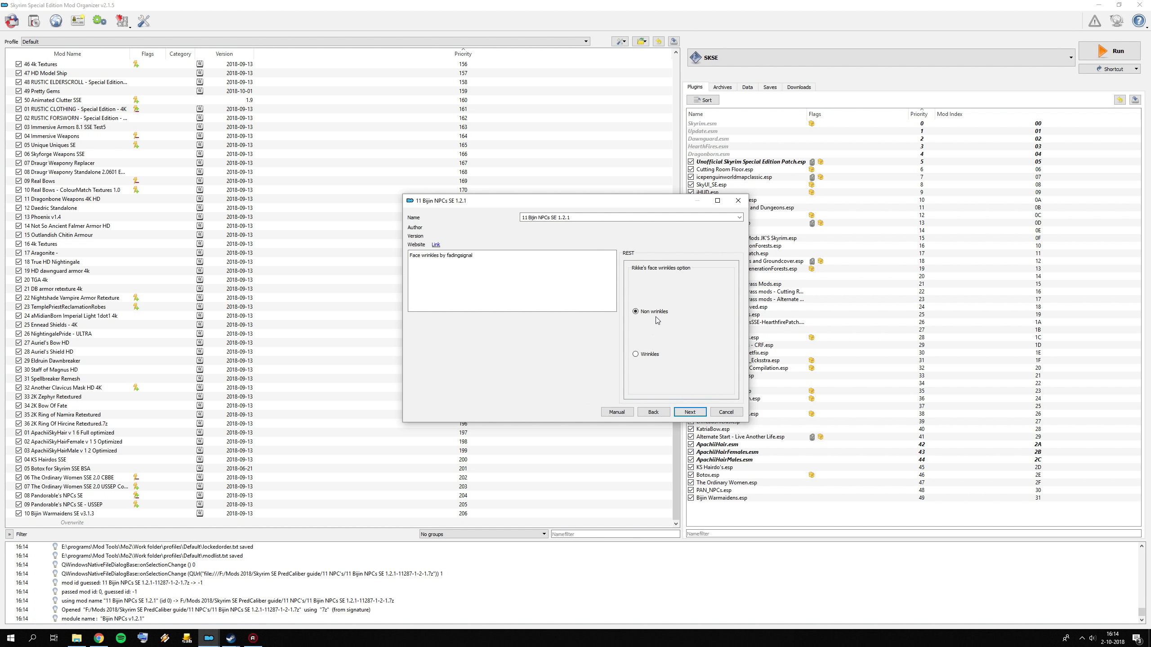
# - Choose Wrinkles for Rikke, With wrinkle for Maven and CBBE Body, install Bijin NPCs SE and enable the mod
pyautogui.click(652, 357)
pyautogui.press('Return')
pyautogui.click(653, 357)
pyautogui.click(690, 413)
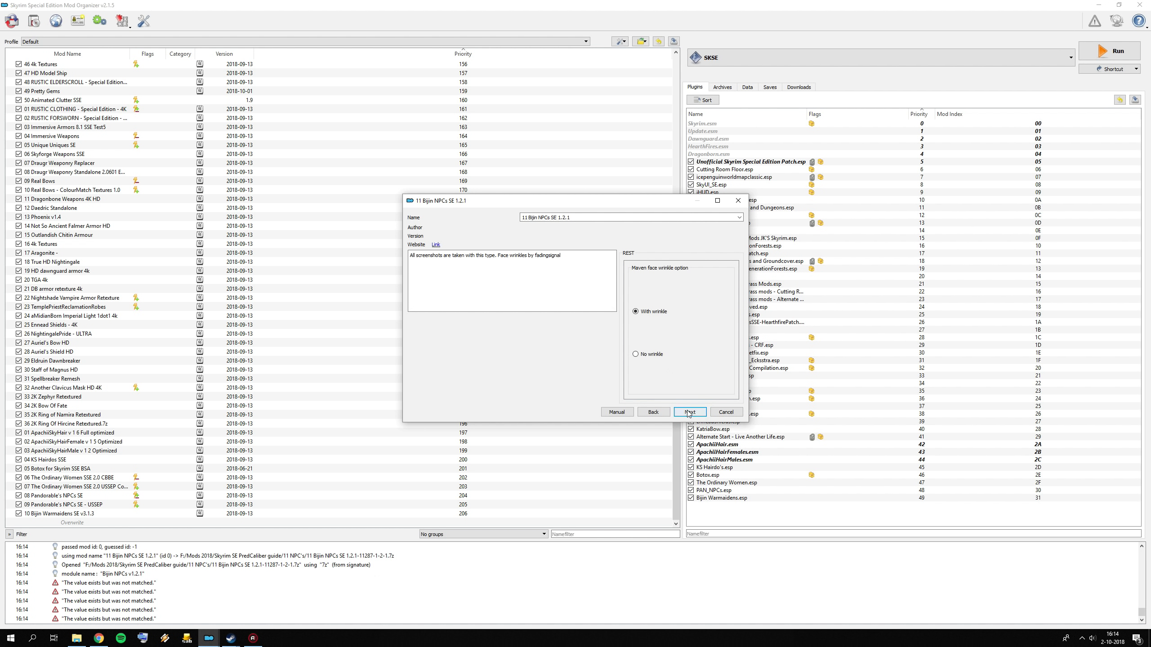
pyautogui.click(690, 412)
pyautogui.click(653, 357)
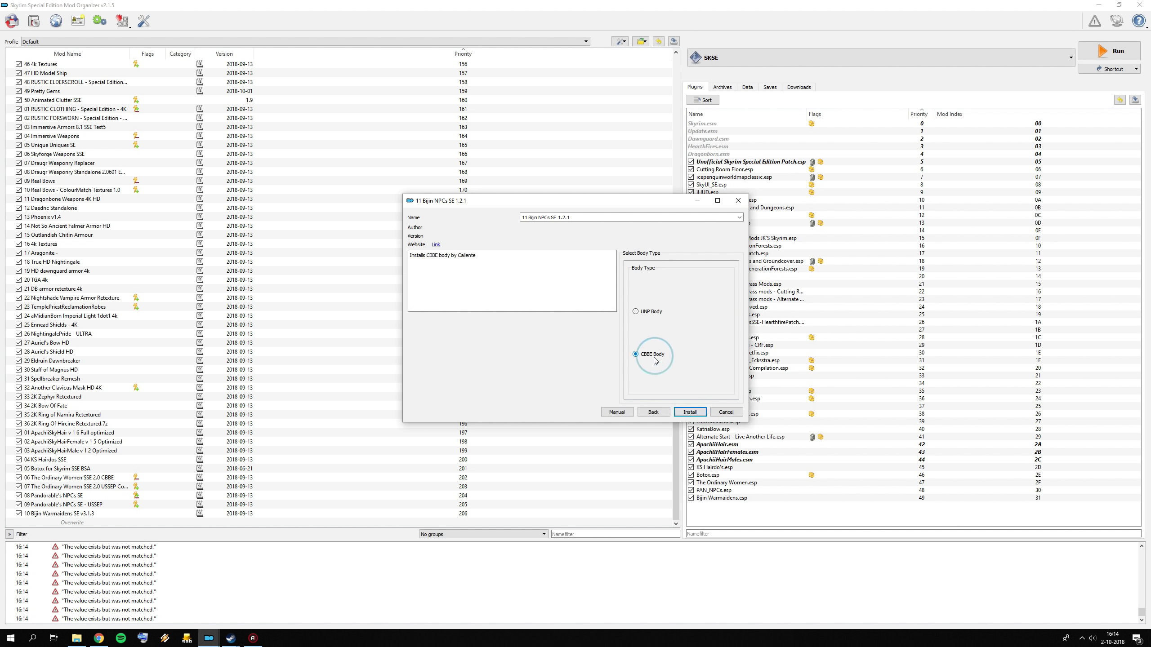
pyautogui.click(690, 412)
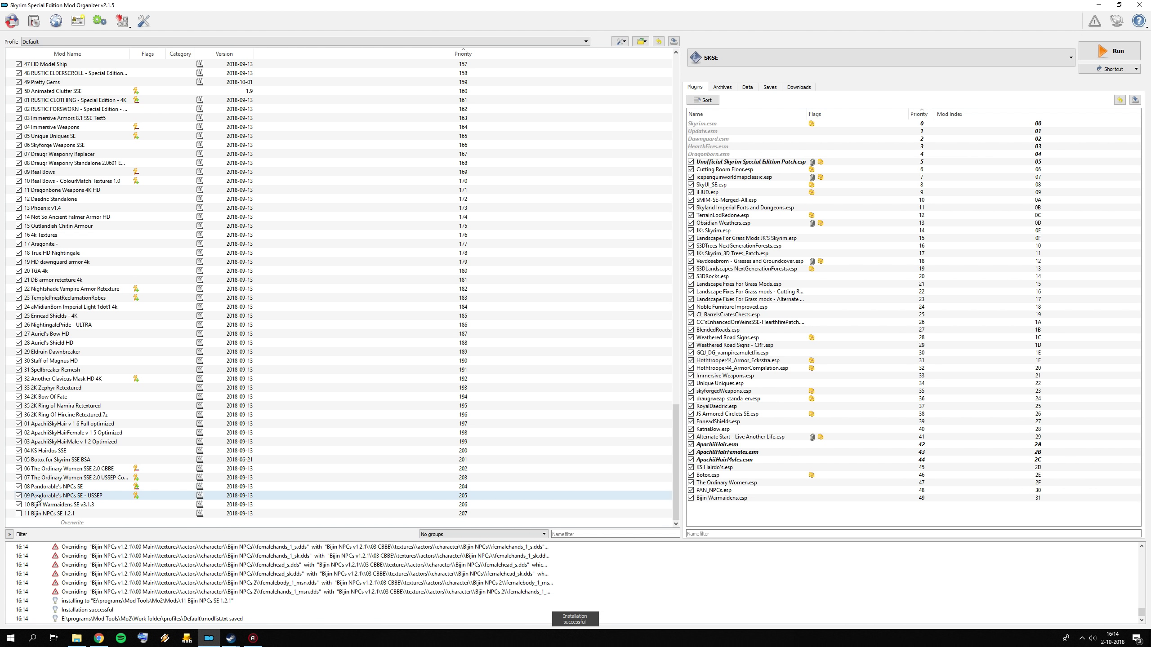
# - Install 12 Bijin Wives SE 1.1.2 with All IN ONE and CBBE Body, and enable the mod
pyautogui.click(12, 20)
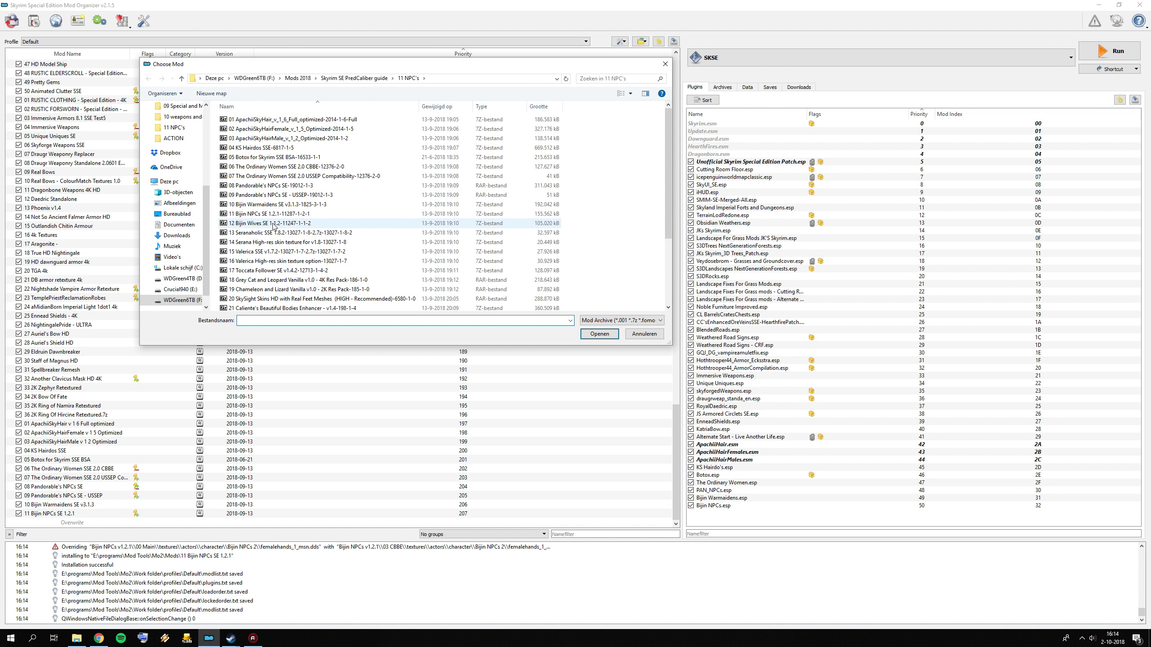
pyautogui.doubleClick(274, 223)
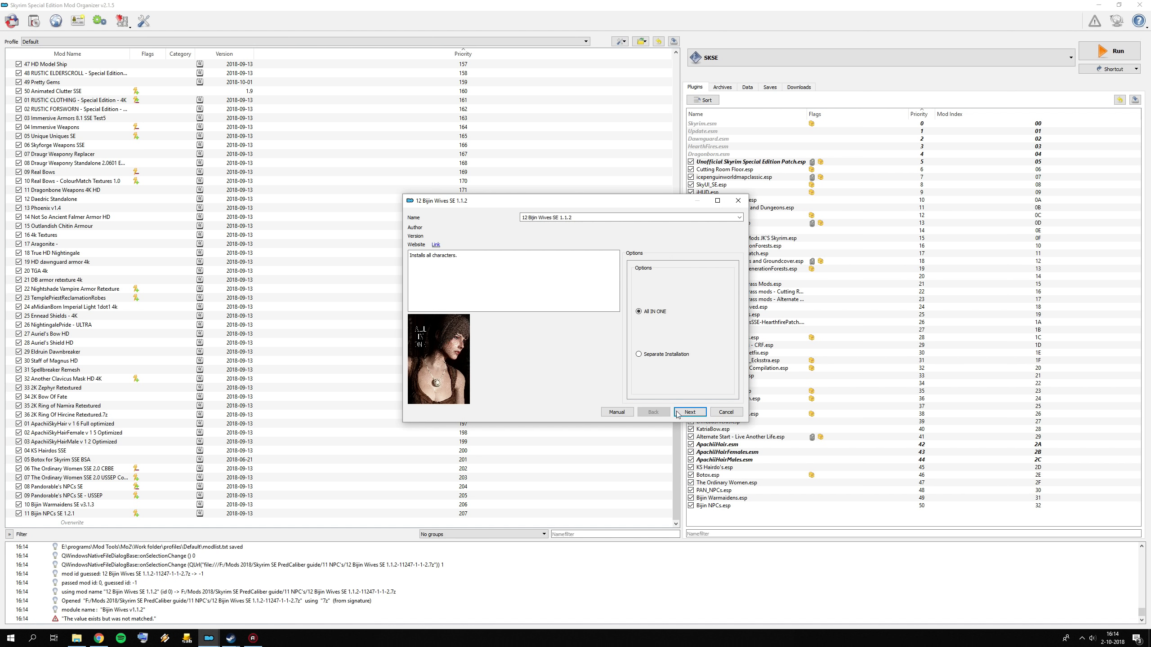
pyautogui.click(678, 414)
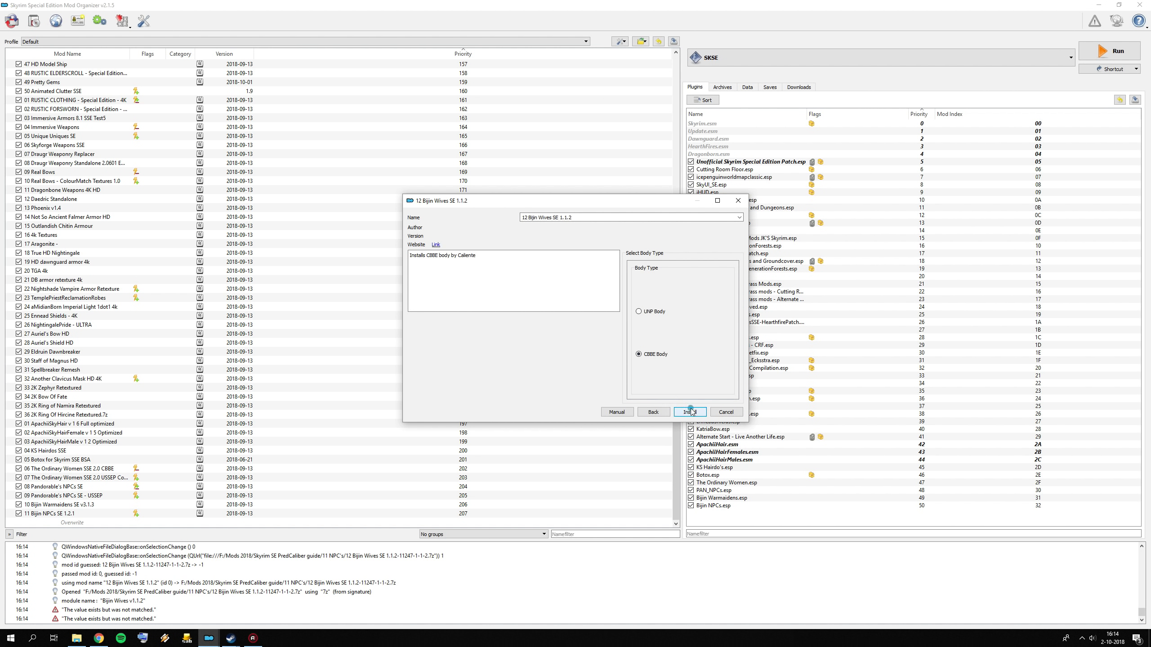
pyautogui.click(690, 412)
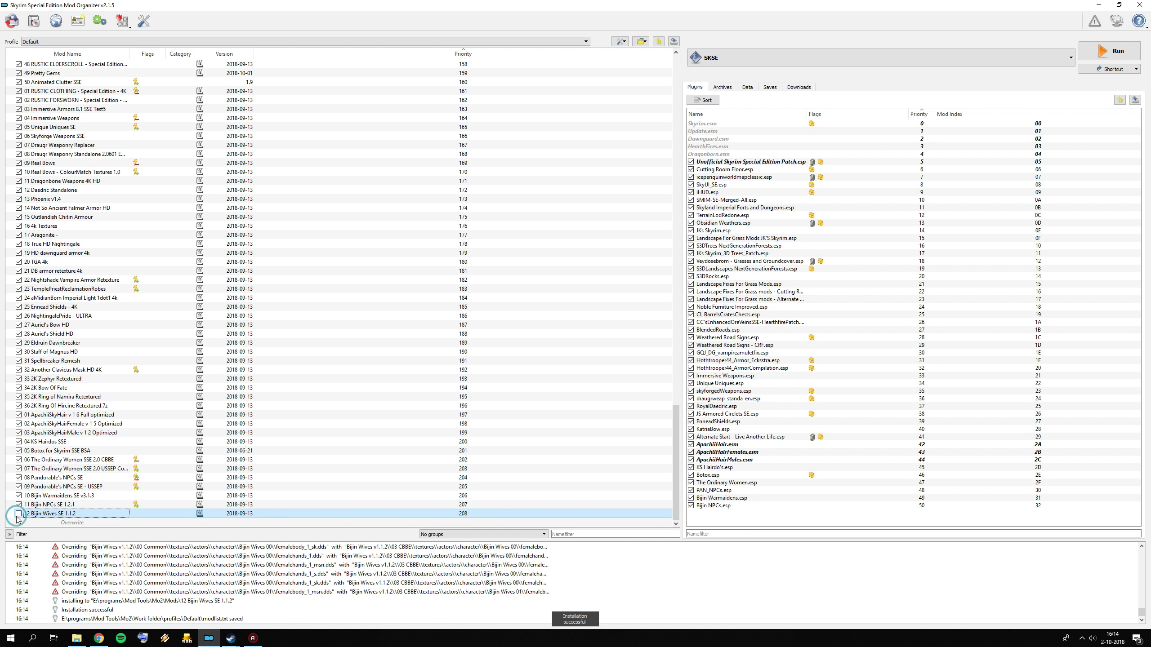
pyautogui.click(19, 514)
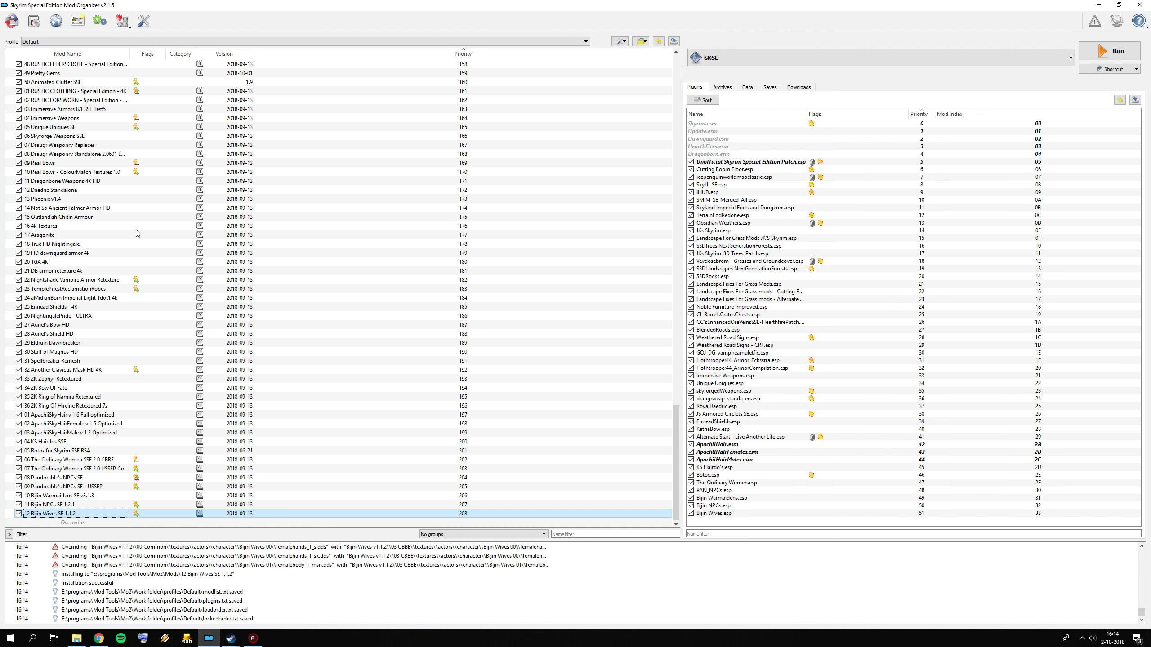
# - Install 13 Seranaholic SSE 1.8.2 with CBBE Body, Blue Eye + Default weight 20 and Human-style makeup, and enable the mod
pyautogui.click(34, 21)
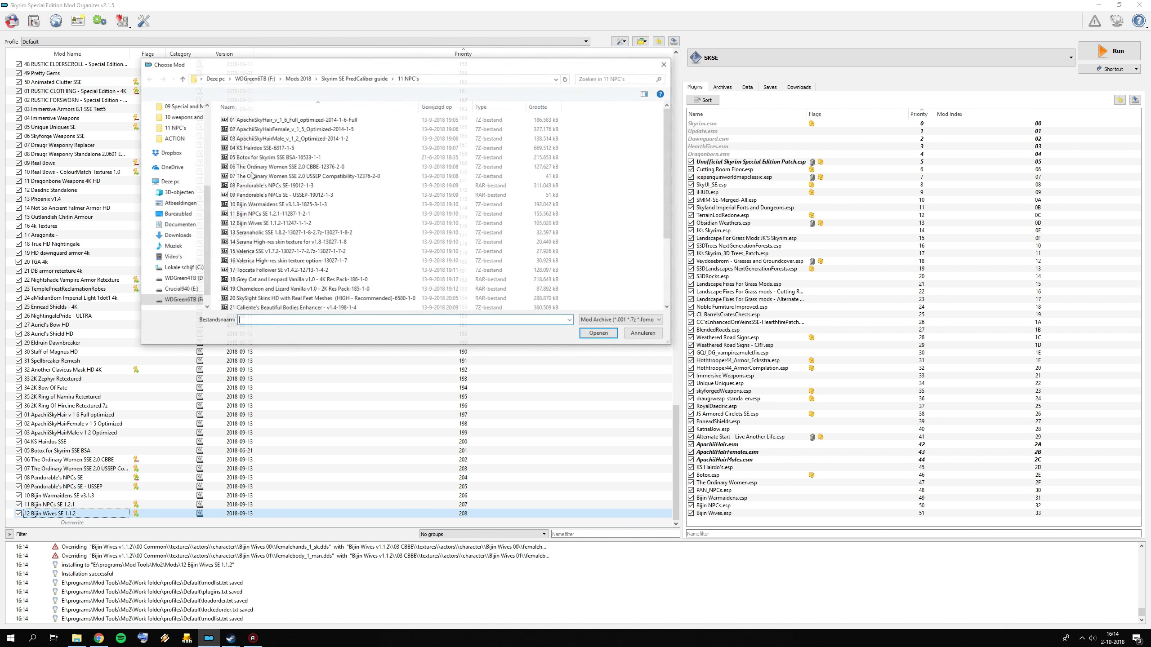
pyautogui.click(277, 237)
pyautogui.doubleClick(278, 237)
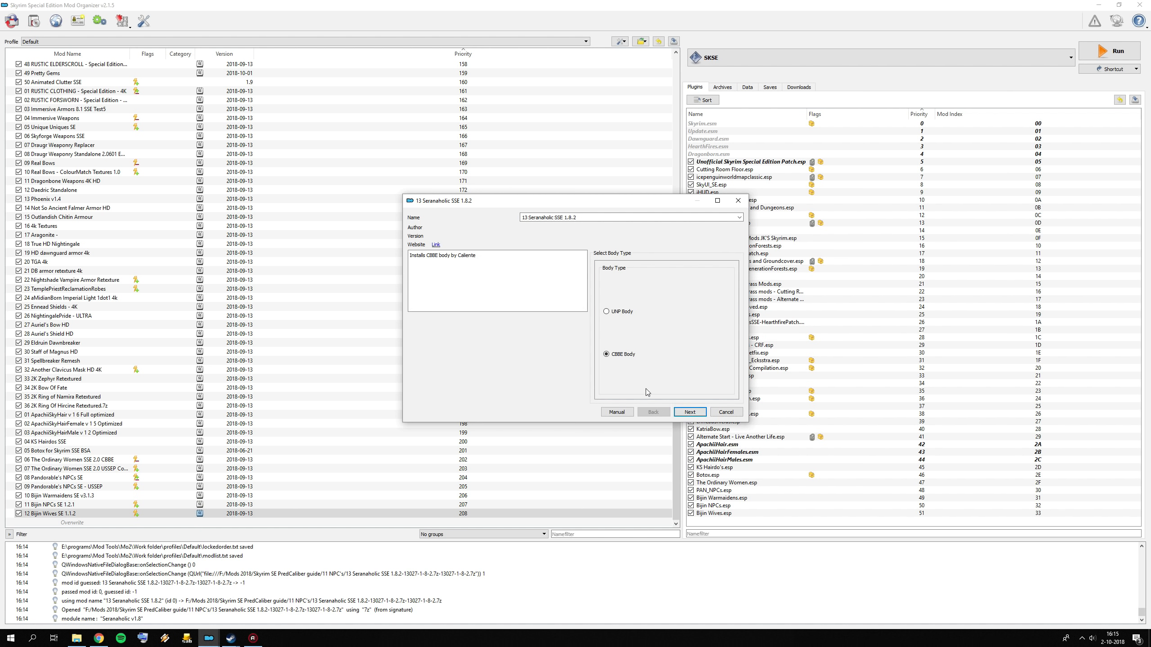
pyautogui.click(683, 414)
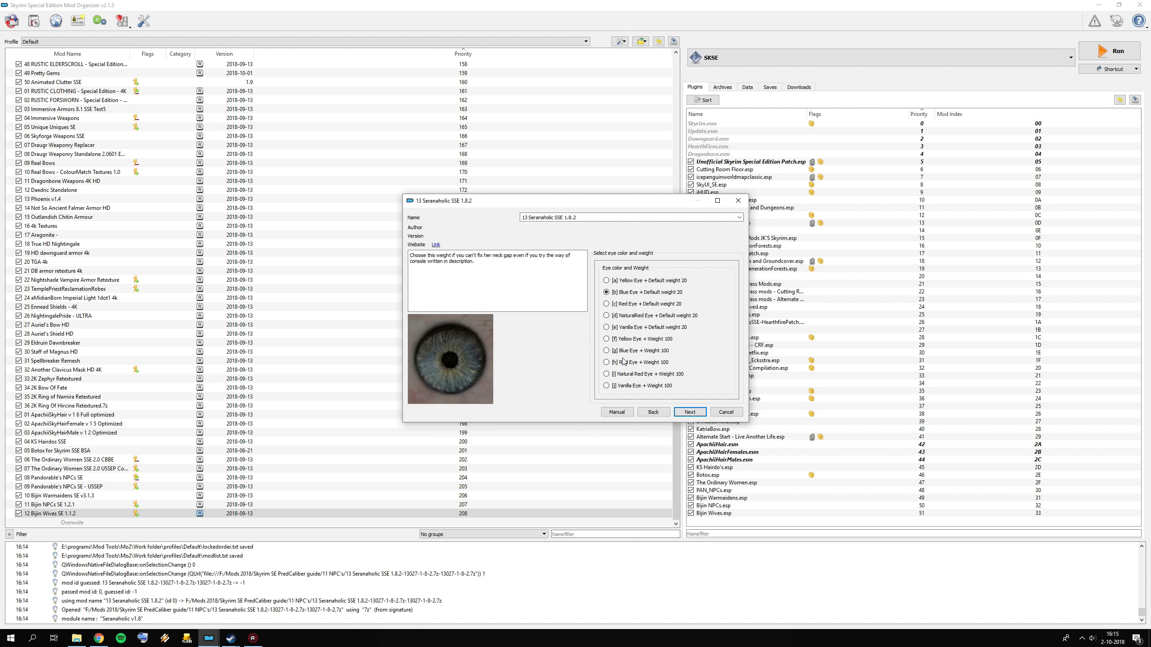
pyautogui.click(688, 412)
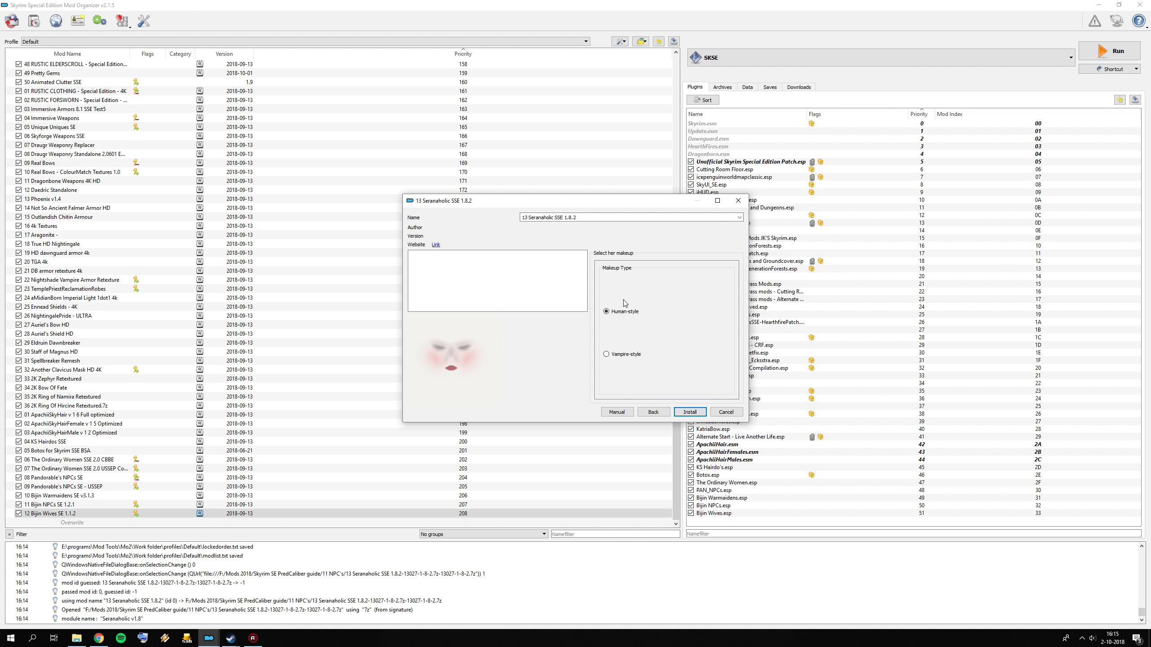
pyautogui.click(690, 412)
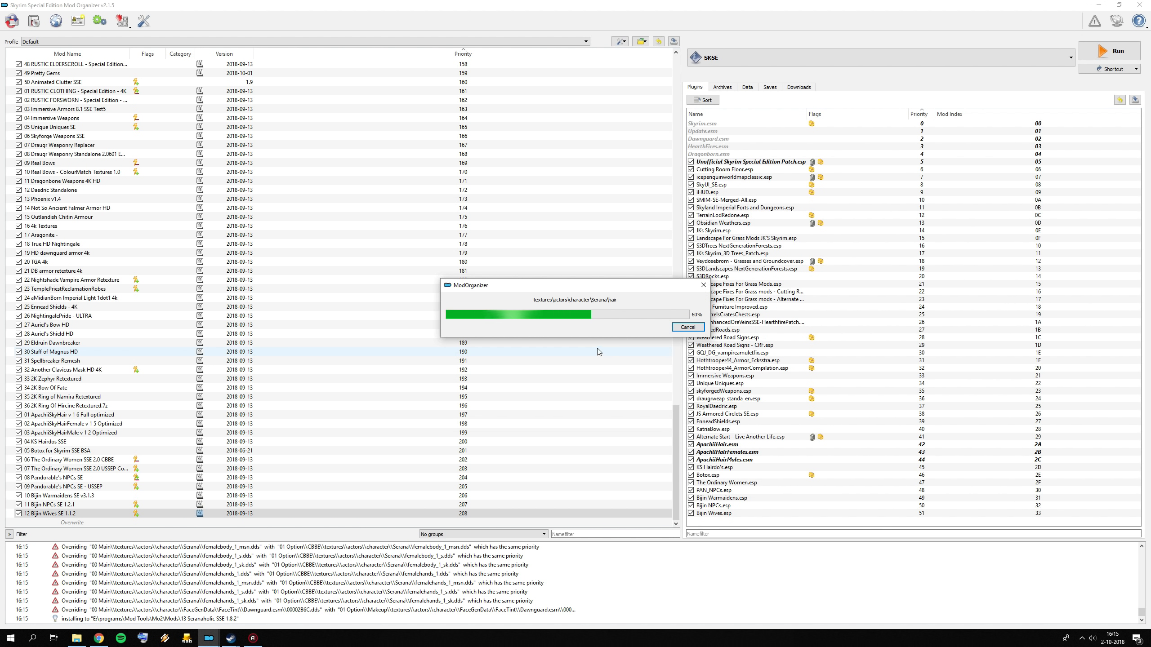
pyautogui.click(36, 514)
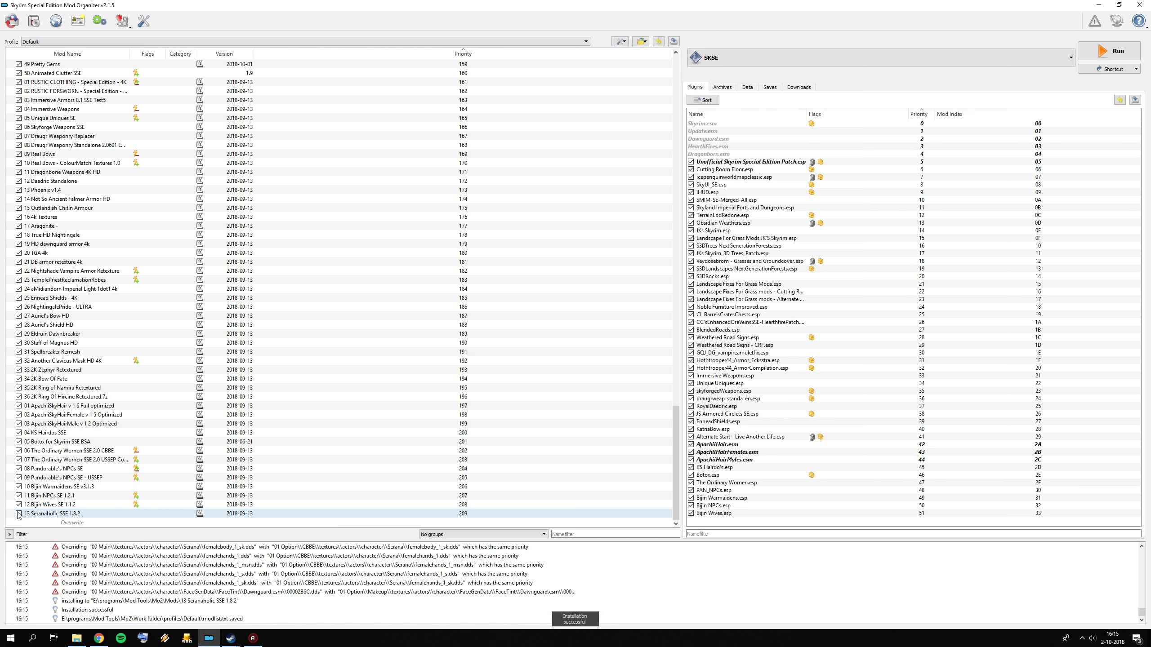
pyautogui.click(19, 514)
# - Install 14 Serana High-res skin texture for v1.8 with CBBE Body, and enable the mod
pyautogui.click(34, 21)
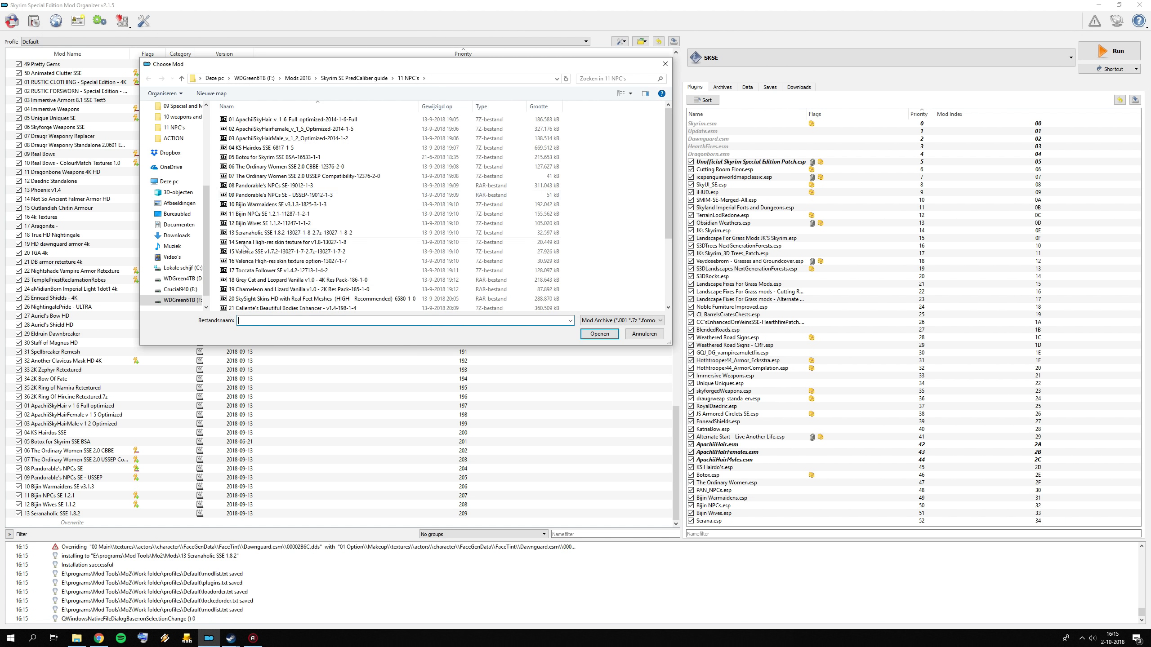
pyautogui.doubleClick(263, 242)
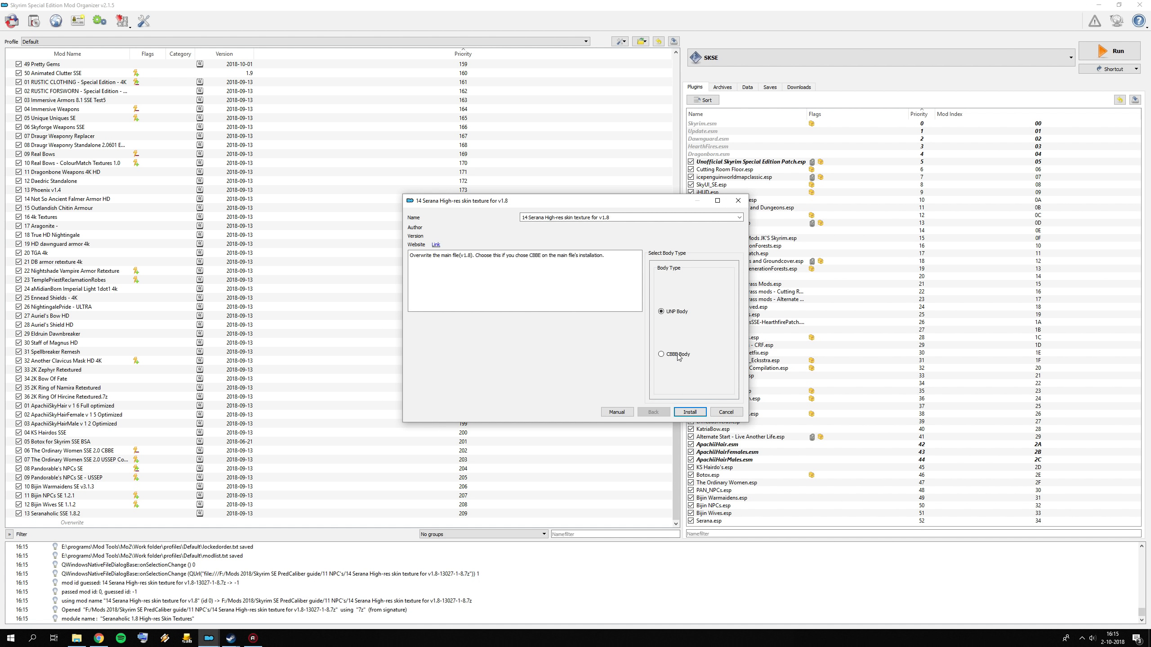
pyautogui.click(691, 412)
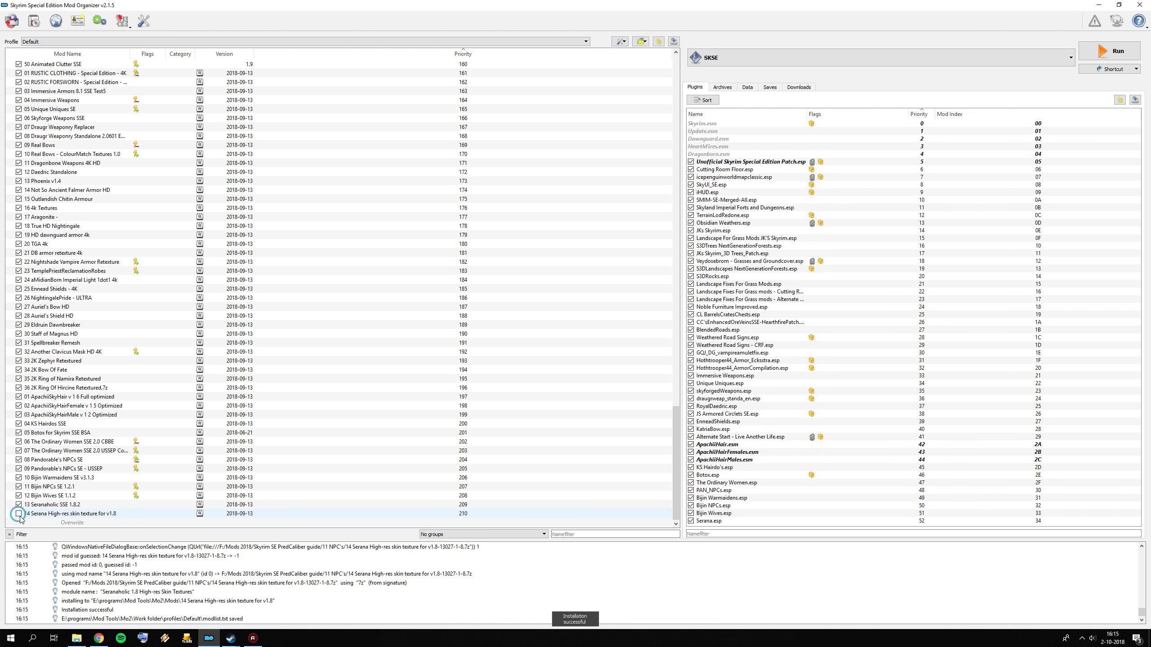
pyautogui.click(19, 514)
# - Check the Valerica files on the Seranaholic page in Chrome, and start installing 15 Valerica SSE v1.7.2 in Mod Organizer
pyautogui.click(34, 20)
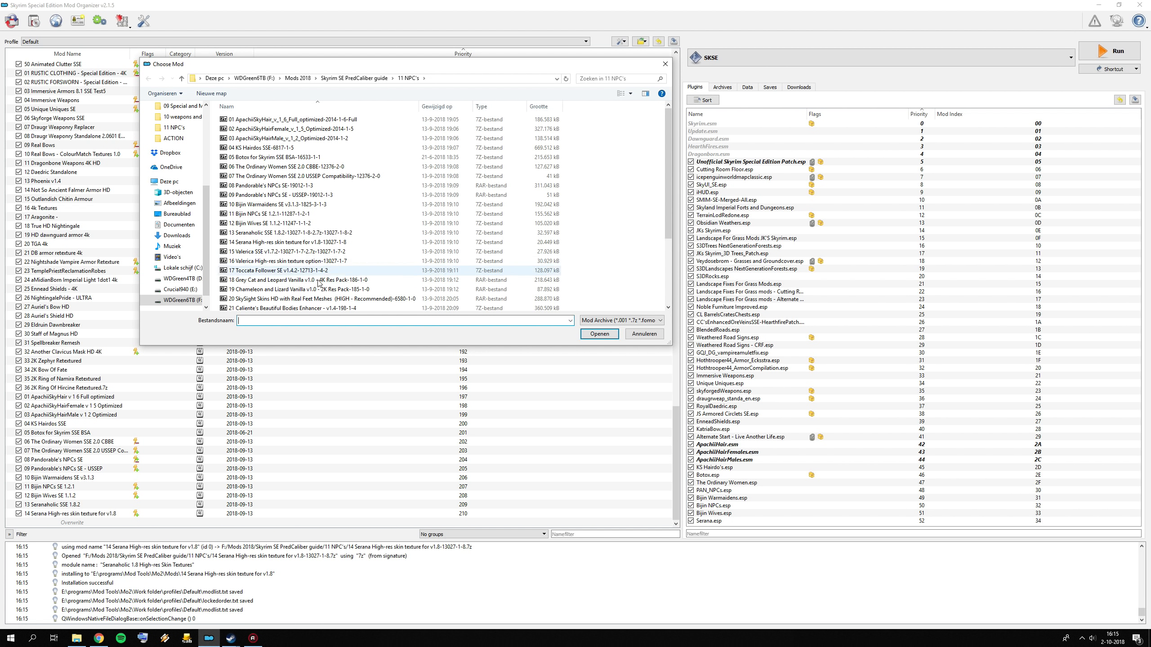
pyautogui.click(98, 638)
pyautogui.scroll(-5, 383, 372)
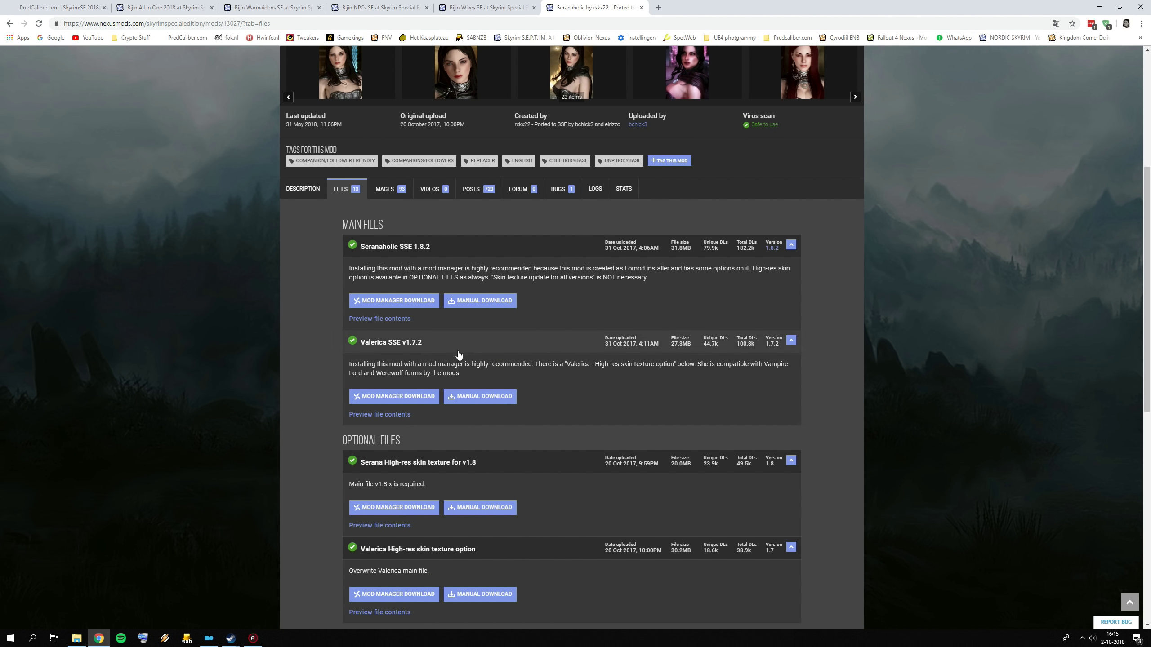
pyautogui.scroll(-3, 457, 371)
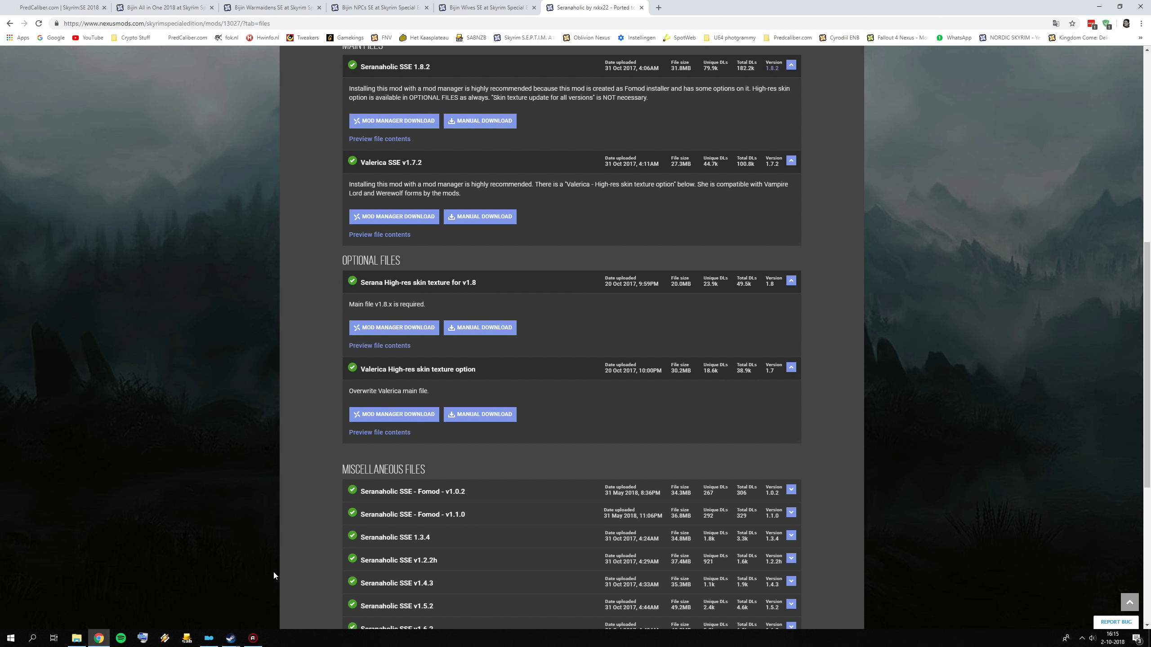
pyautogui.click(209, 639)
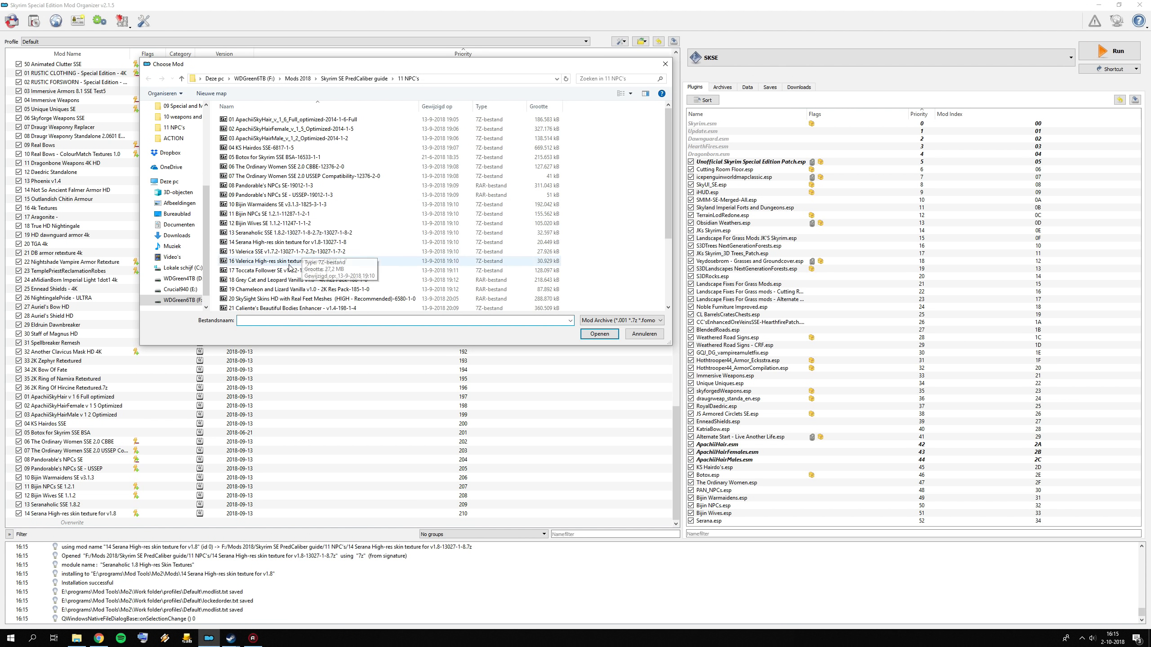
pyautogui.doubleClick(252, 252)
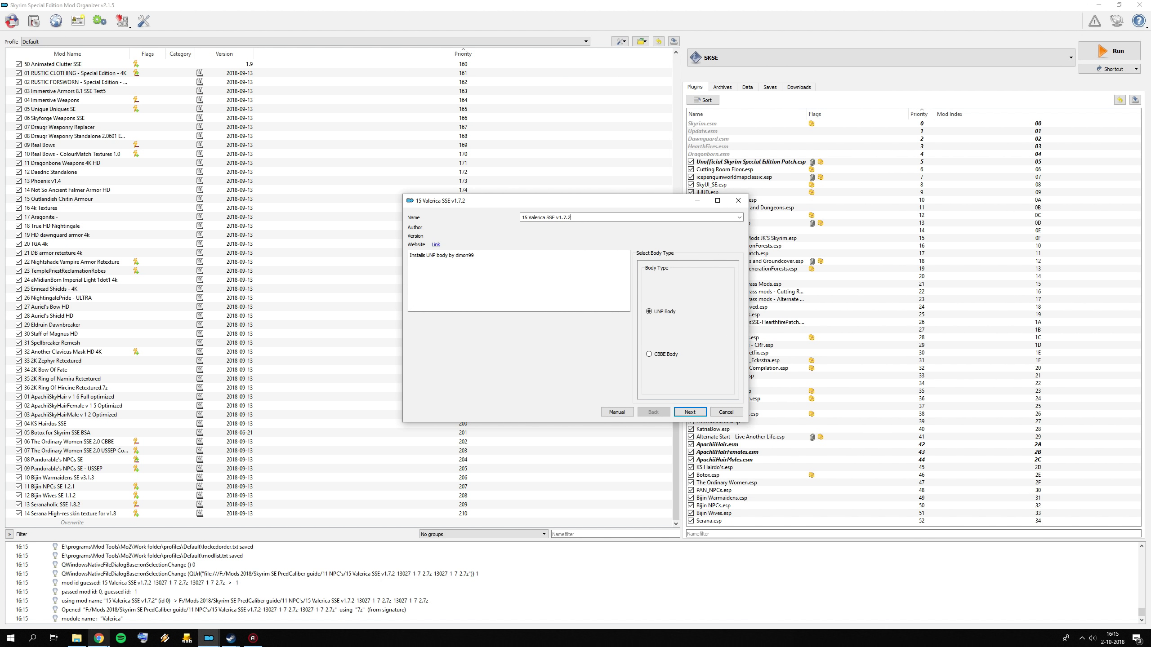
# - Install Valerica SSE v1.7.2 with CBBE Body, Blue Eye, Black hair and Wrinkles, and enable the mod in Mod Organizer
pyautogui.click(99, 638)
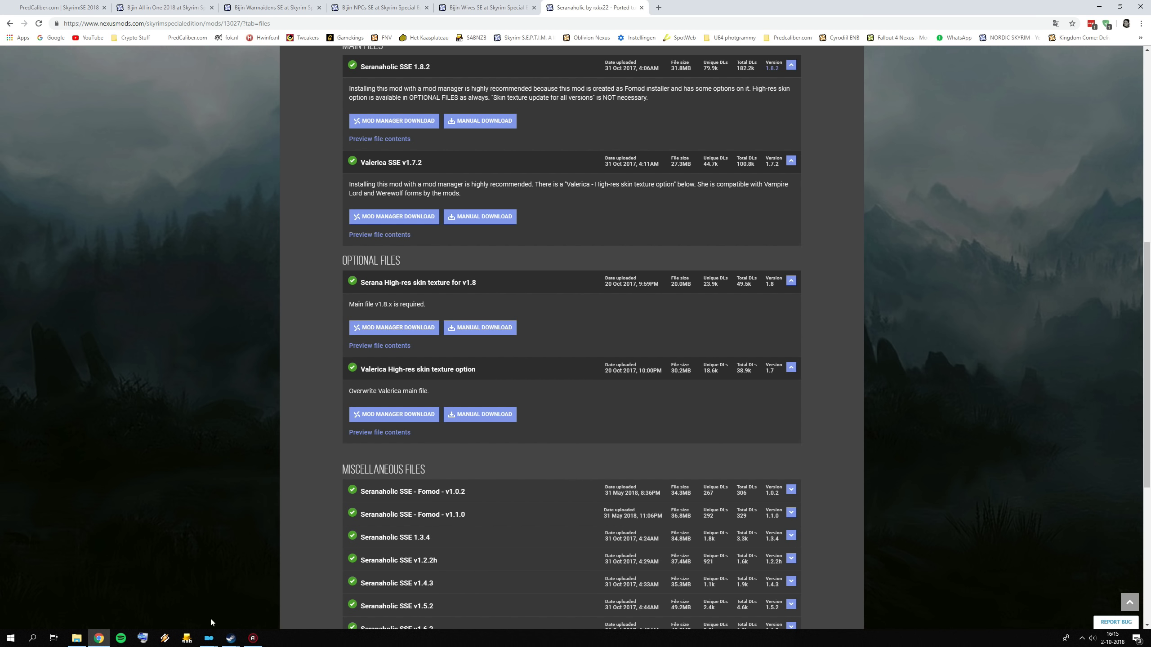
pyautogui.moveTo(209, 637)
pyautogui.click(250, 602)
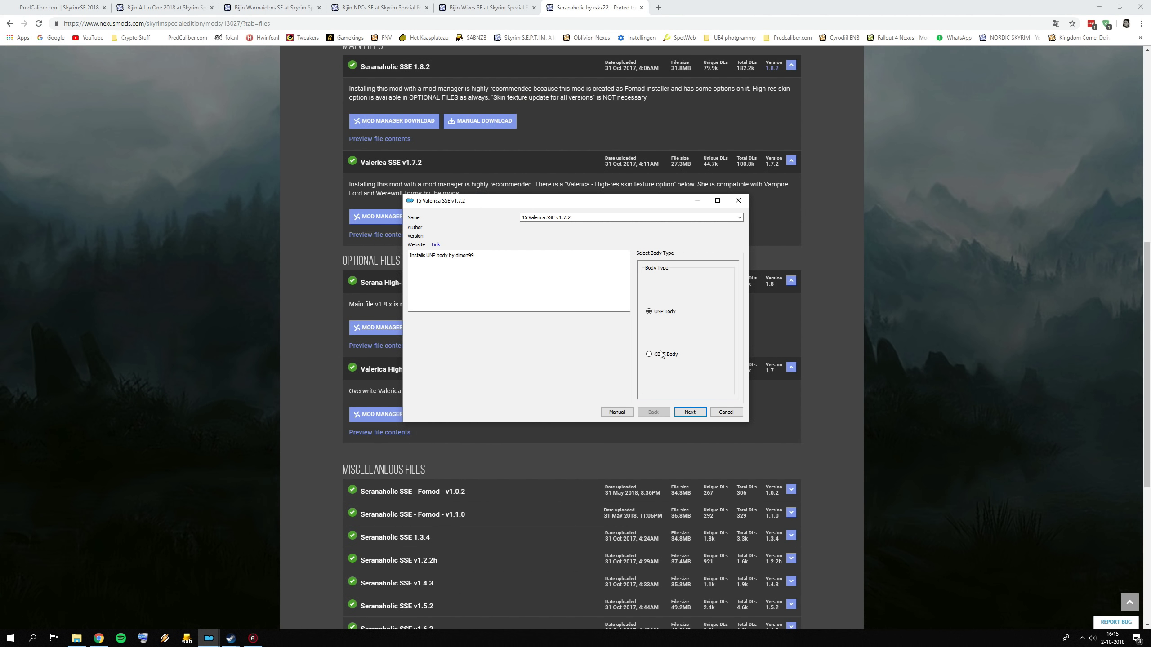
pyautogui.click(691, 413)
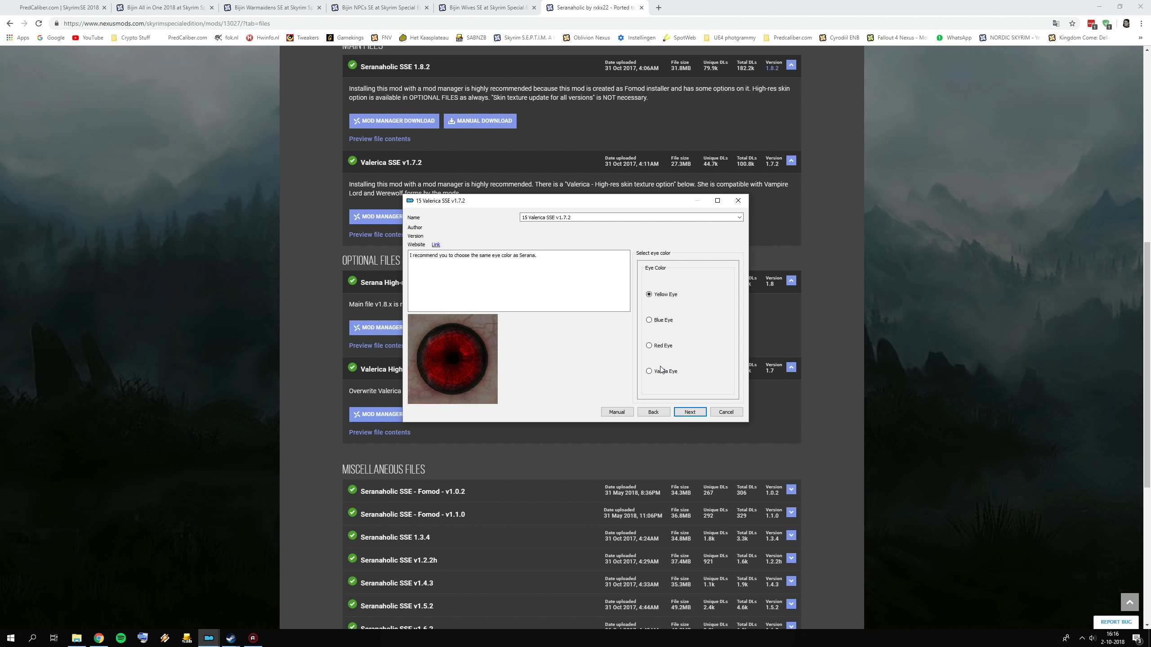
pyautogui.click(668, 320)
pyautogui.click(694, 414)
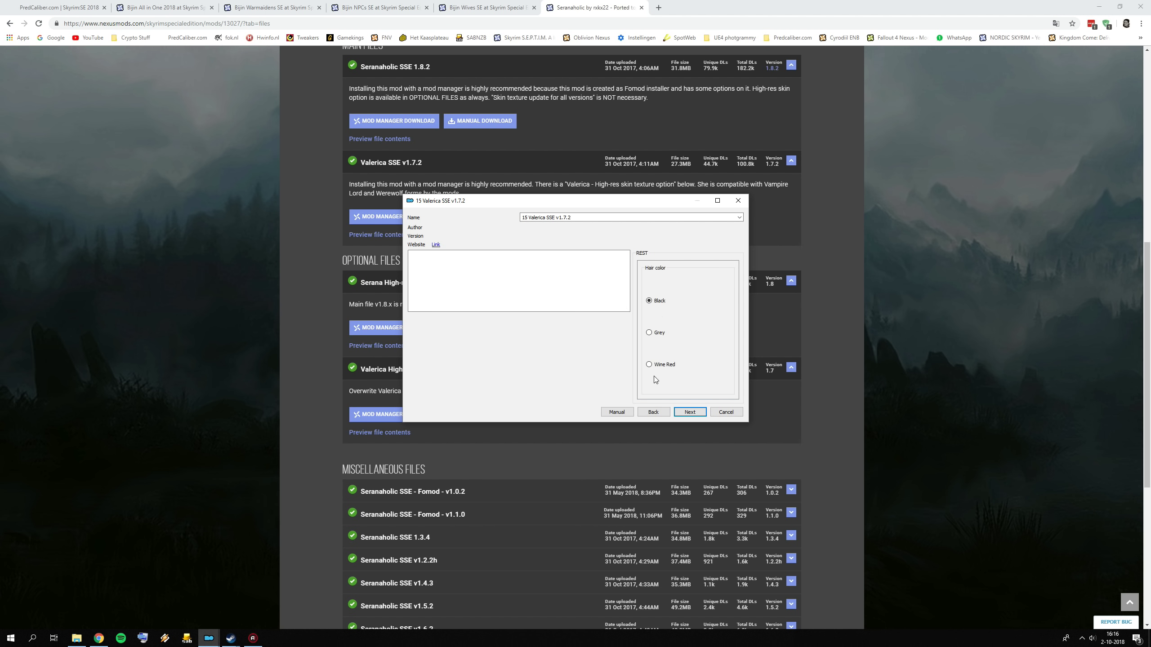
pyautogui.click(693, 414)
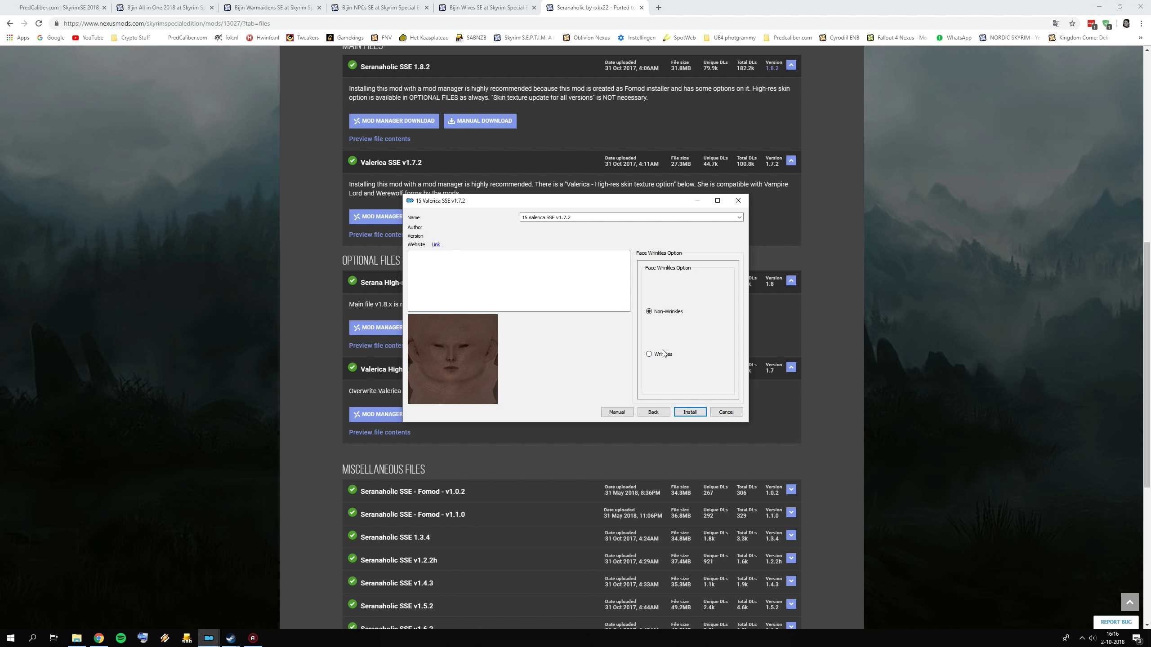
pyautogui.click(662, 356)
pyautogui.click(692, 412)
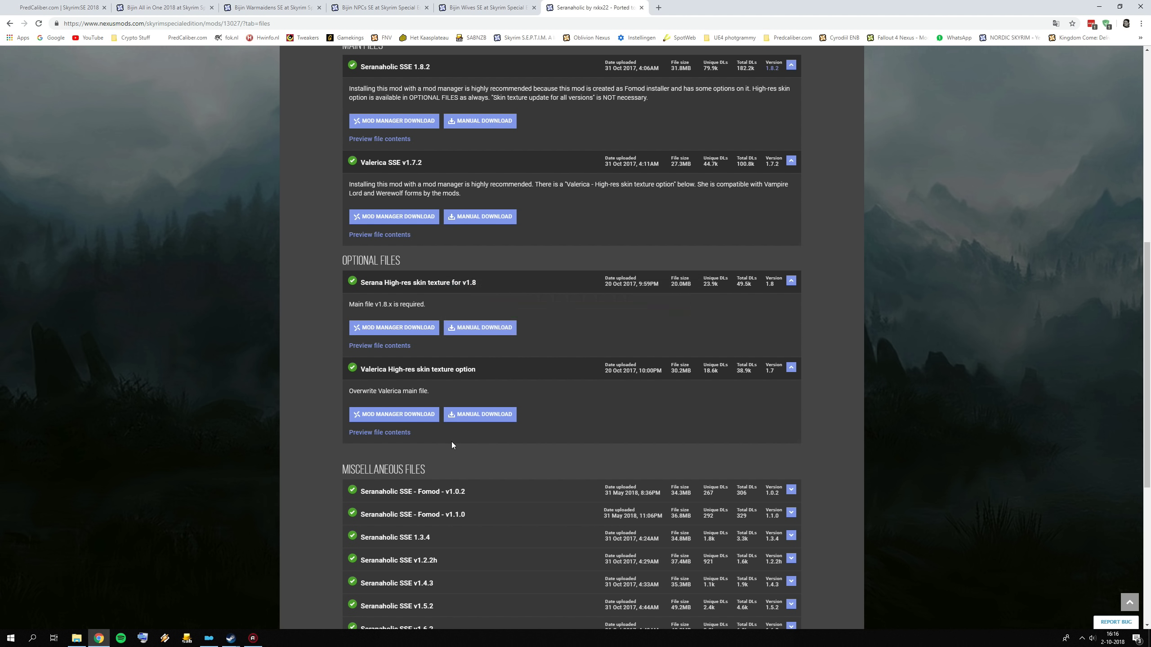
pyautogui.click(209, 639)
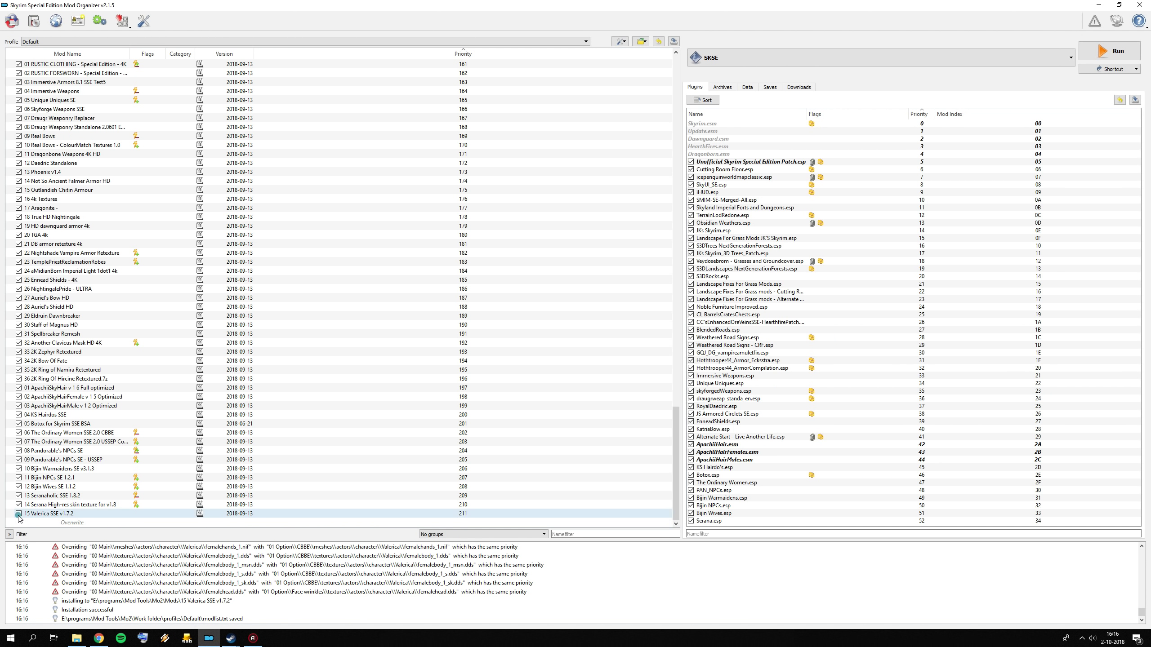
pyautogui.click(18, 514)
# - Install 16 Valerica High-res skin texture option from the 11 NPC's folder and enable the mod
pyautogui.click(35, 20)
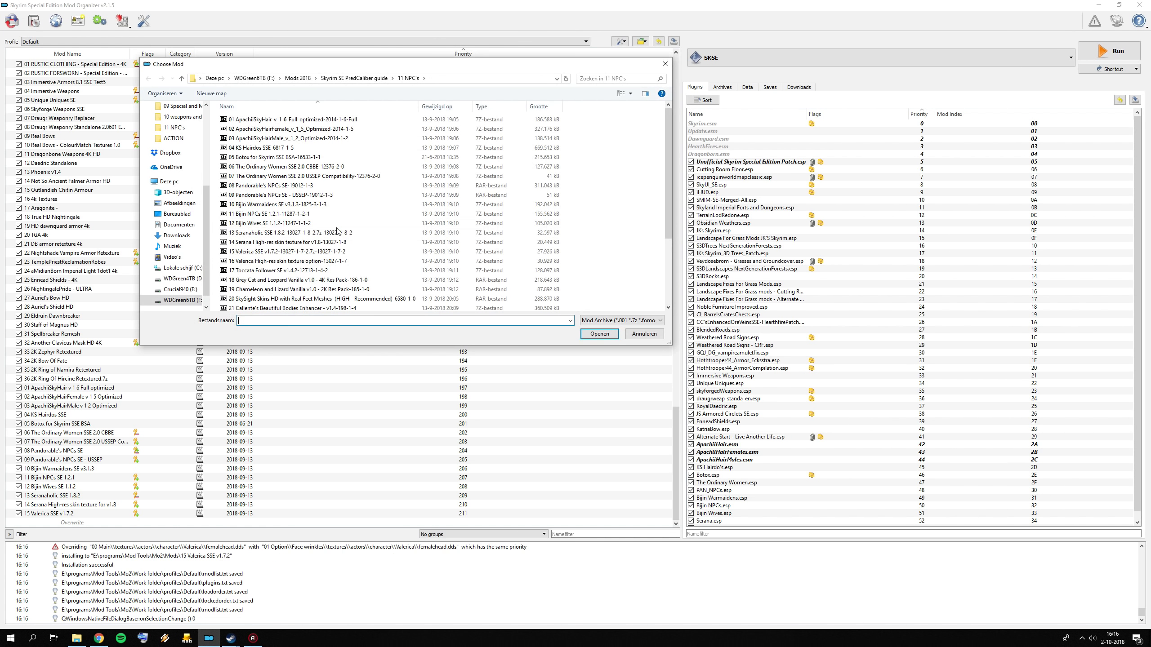
pyautogui.doubleClick(300, 261)
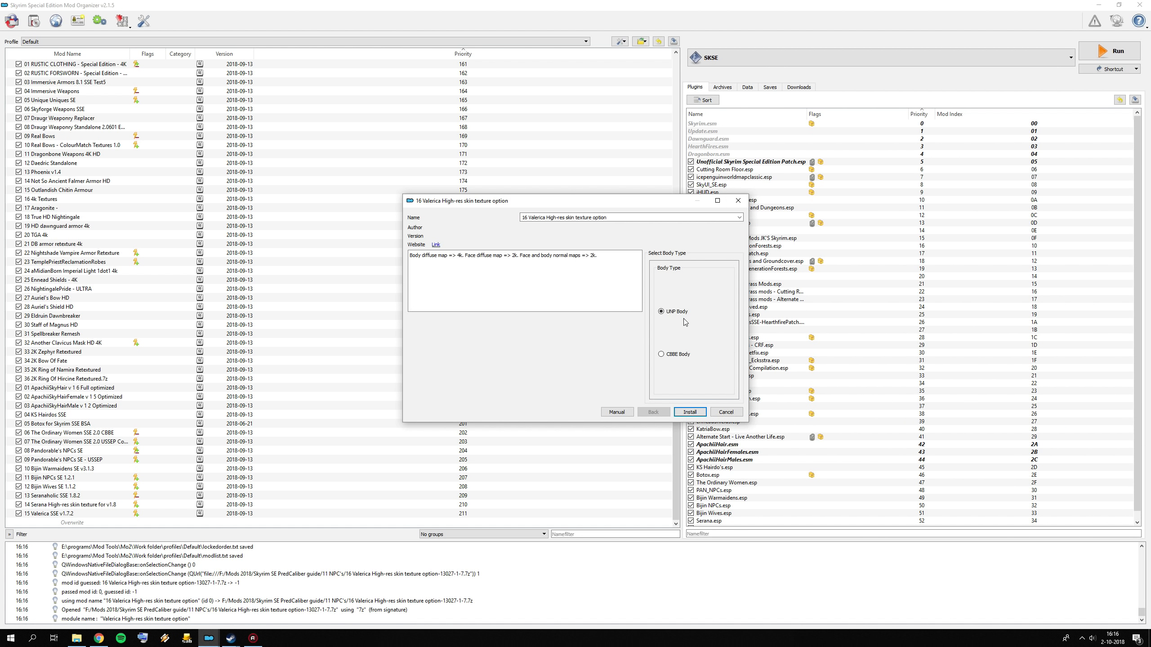
pyautogui.click(690, 412)
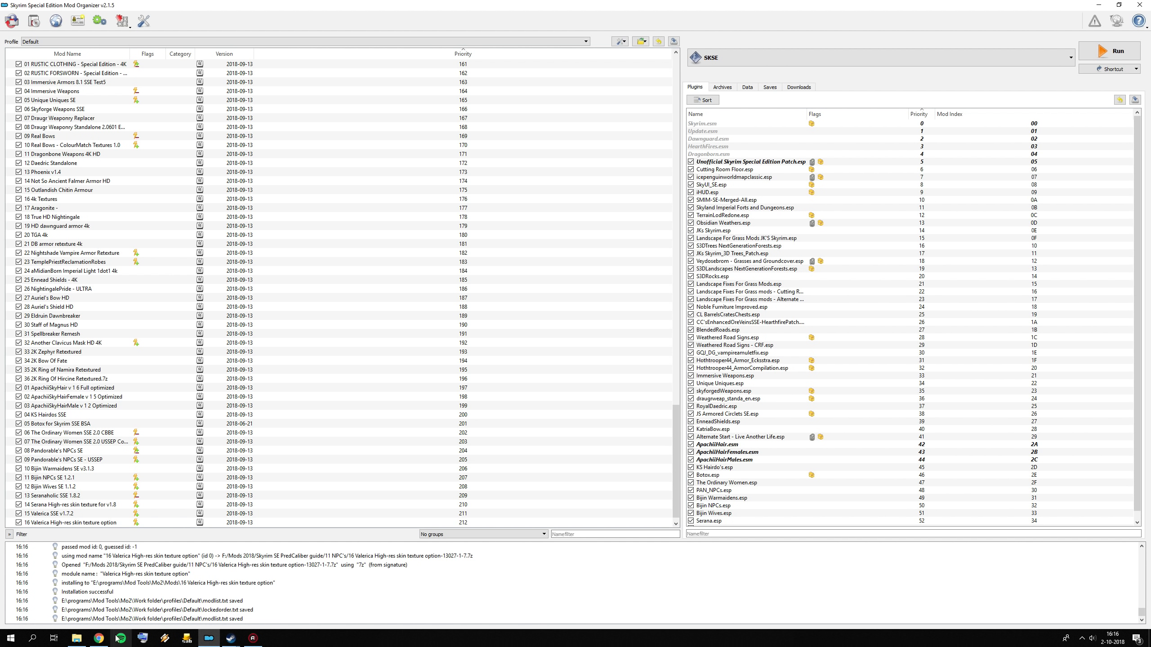
# - Switch to Chrome and review the Bijin All in One instructions in Part 11 of the PredCaliber guide
pyautogui.click(98, 639)
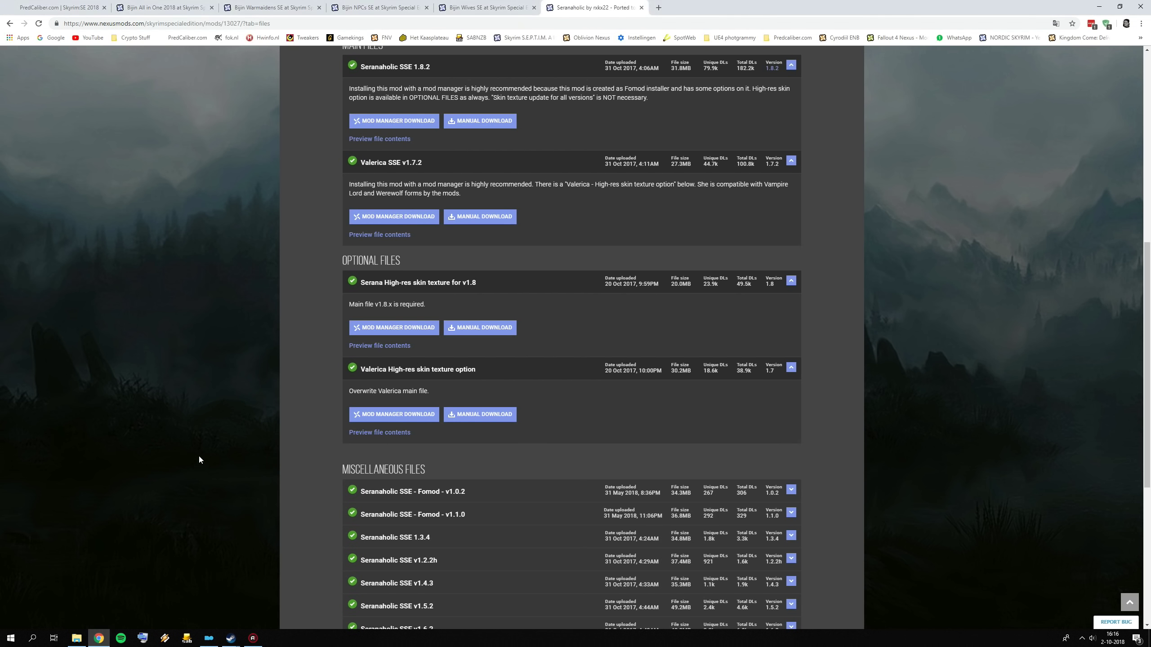
pyautogui.click(154, 7)
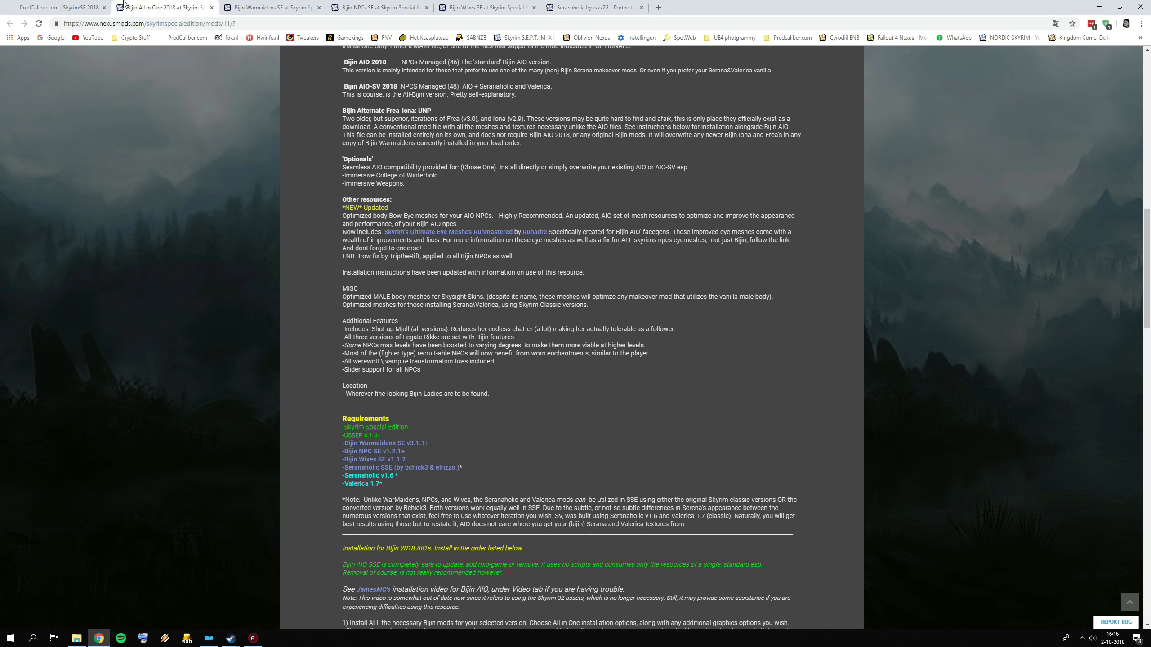
pyautogui.click(85, 7)
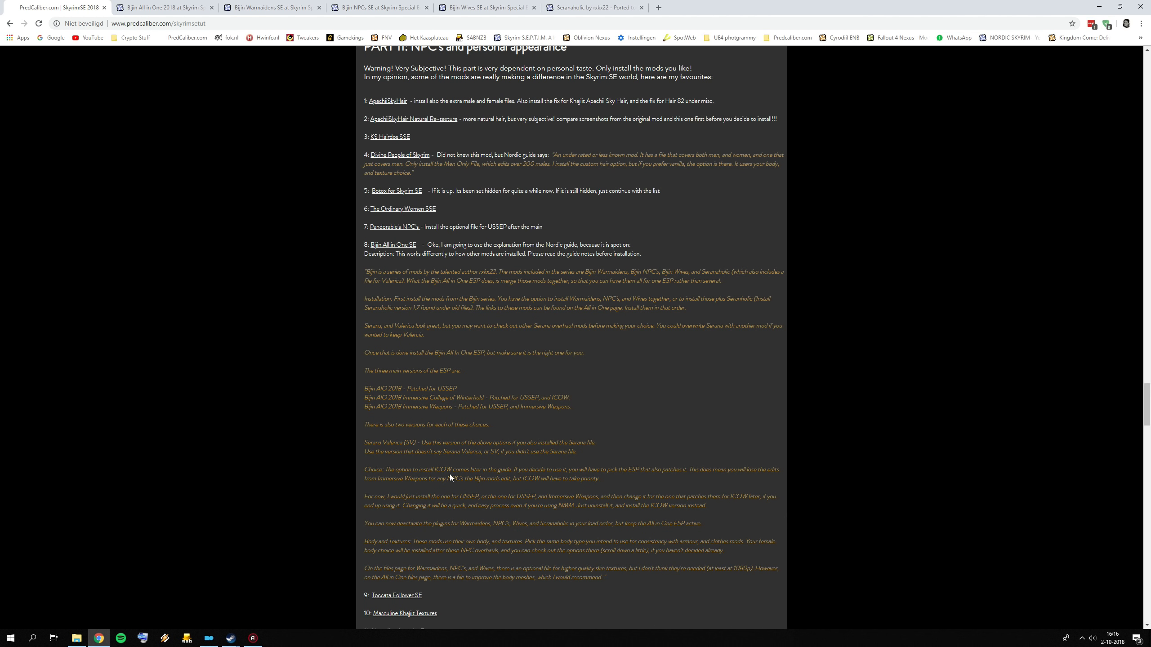
pyautogui.scroll(-3, 448, 472)
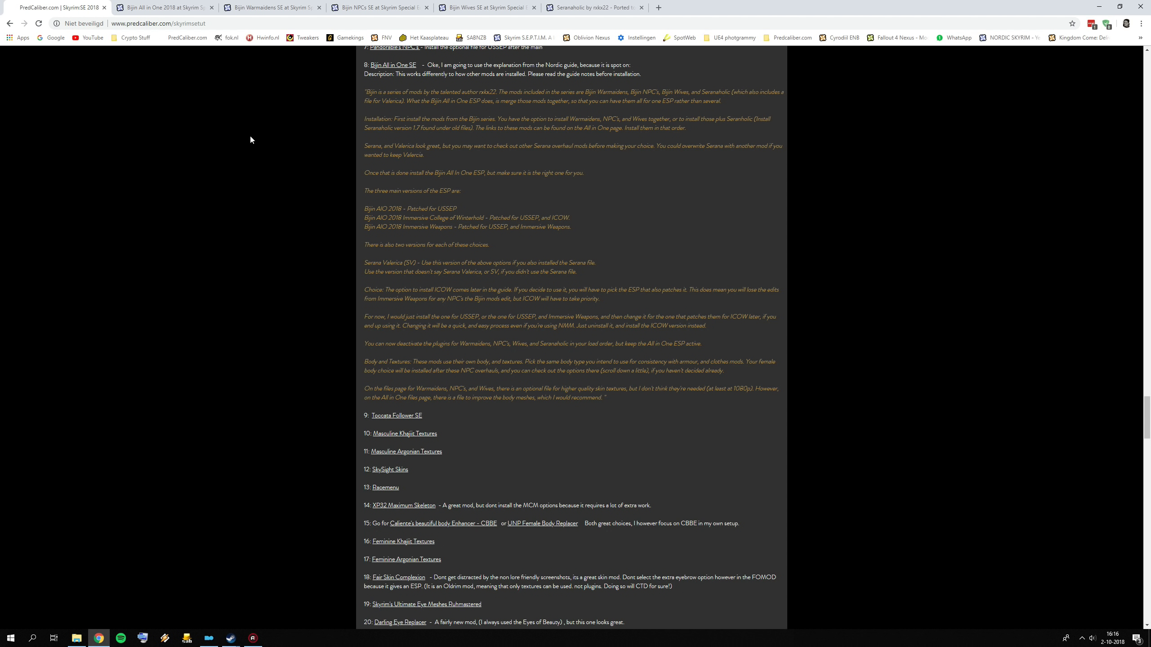
# - Close the open Bijin and Seranaholic mod pages, keeping only the PredCaliber guide open
pyautogui.click(208, 8)
pyautogui.click(210, 7)
pyautogui.click(211, 8)
pyautogui.click(210, 7)
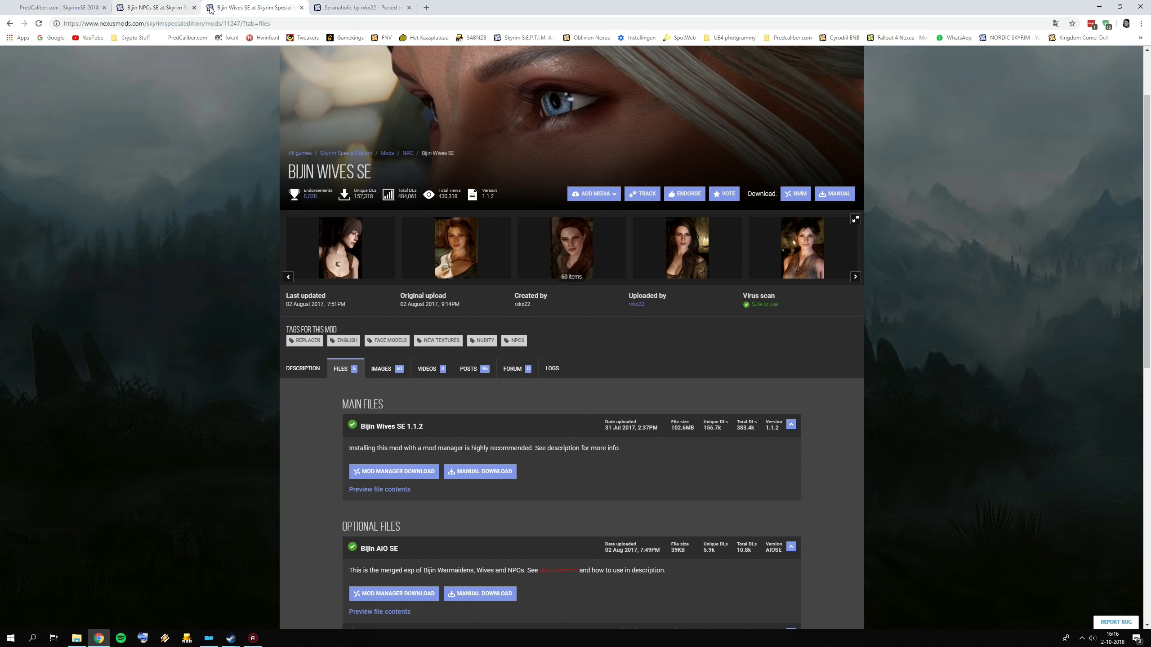
pyautogui.click(210, 8)
pyautogui.click(210, 7)
# - Open Toccata Follower SE from the guide in a new tab and examine its available files
pyautogui.scroll(-4, 430, 286)
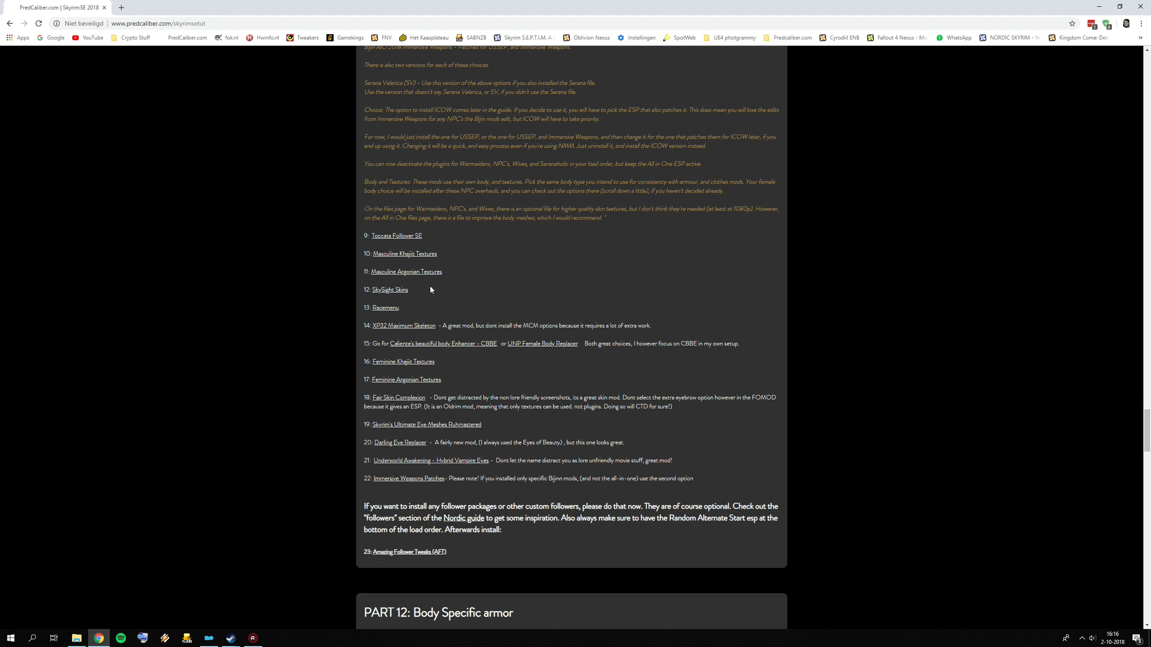
pyautogui.rightClick(410, 236)
pyautogui.click(430, 239)
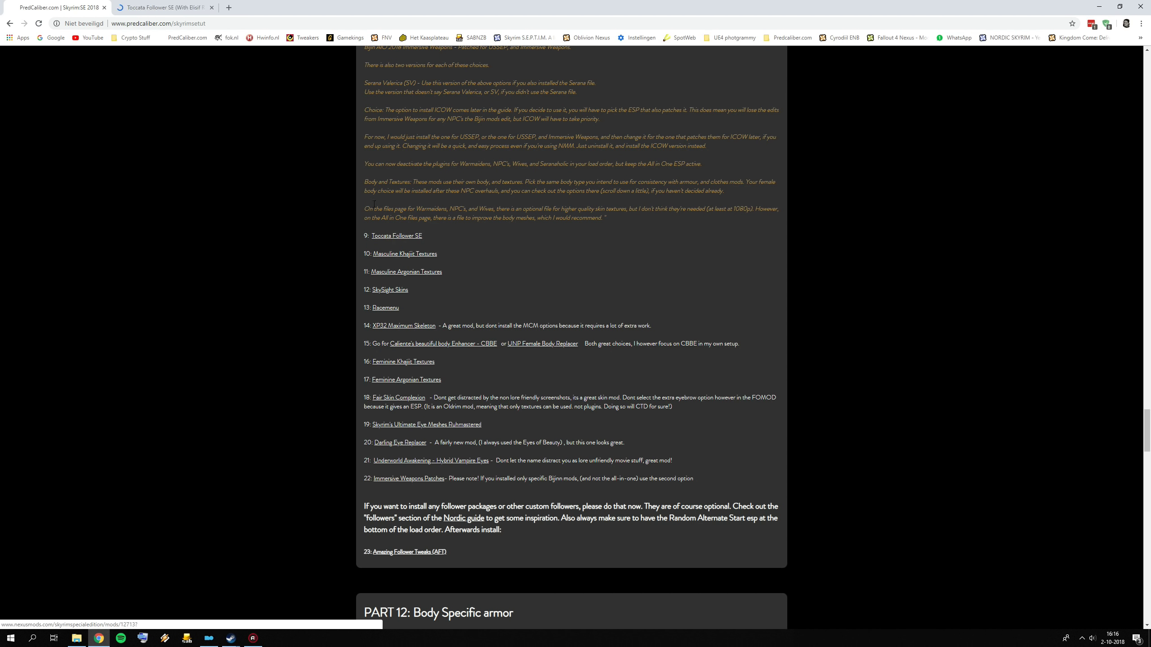
pyautogui.click(163, 7)
pyautogui.scroll(-2, 455, 313)
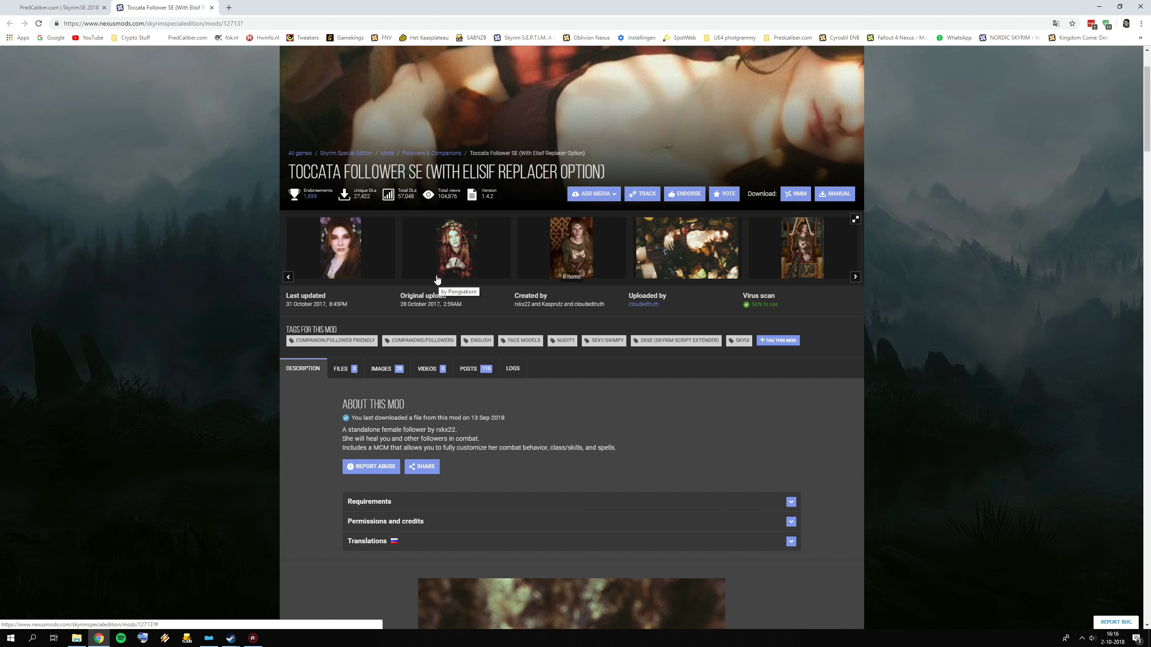
pyautogui.click(345, 369)
pyautogui.scroll(-5, 385, 371)
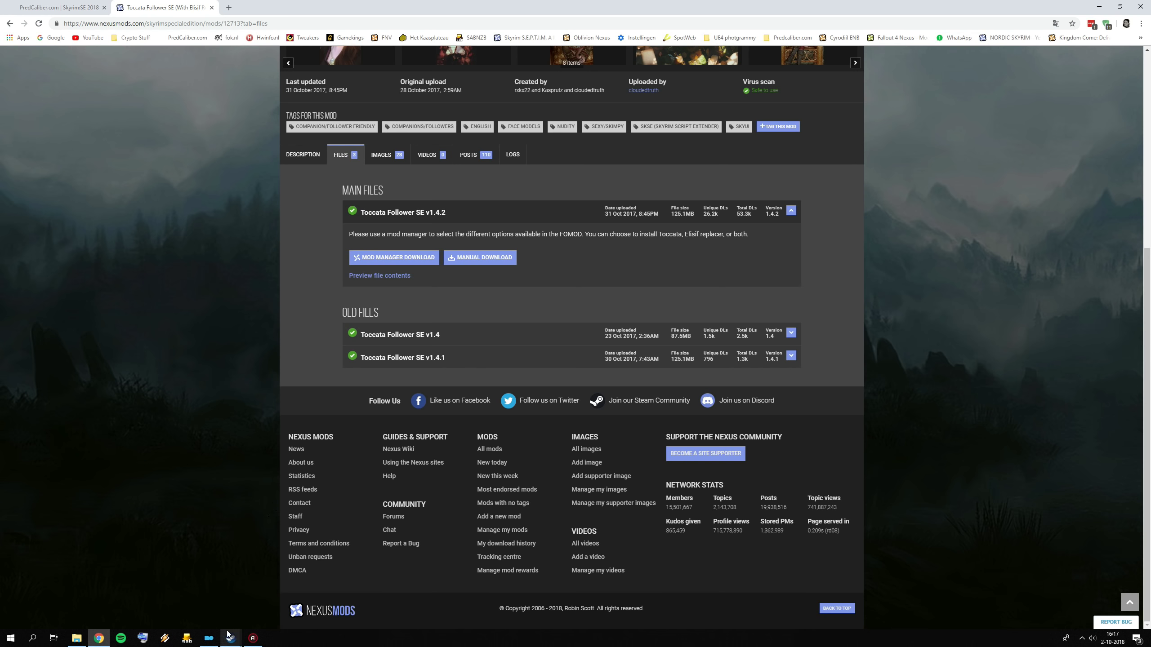
# - View the first Toccata Follower preview image at full size and return to the mod's files
pyautogui.click(213, 638)
pyautogui.click(99, 639)
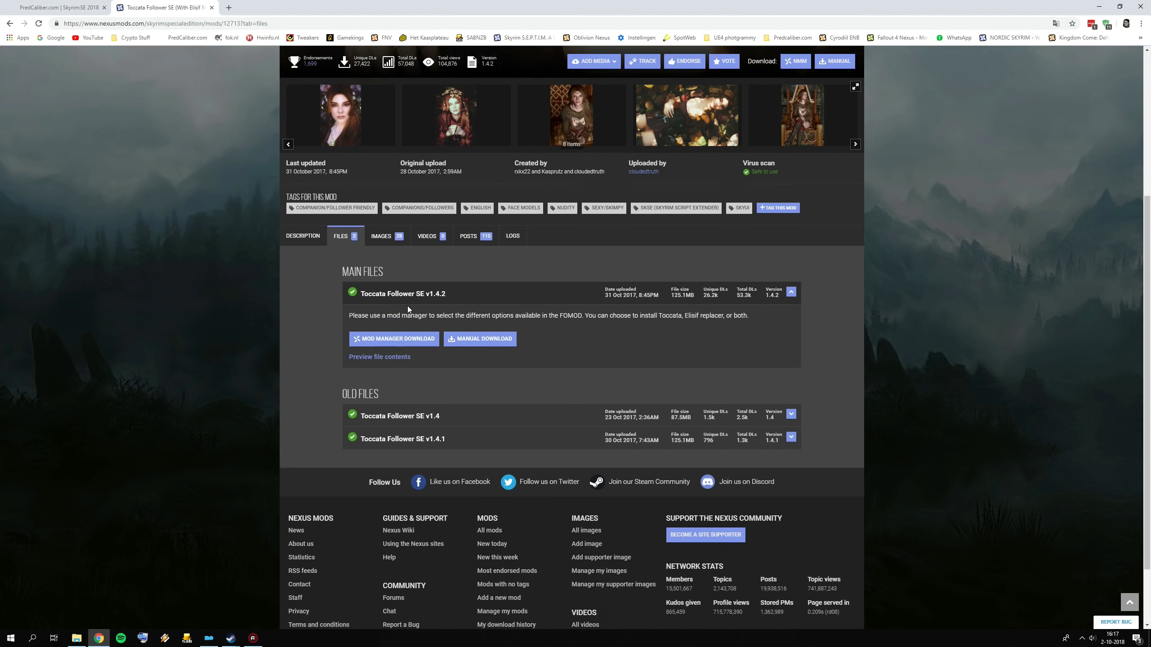
pyautogui.scroll(3, 407, 306)
pyautogui.click(361, 259)
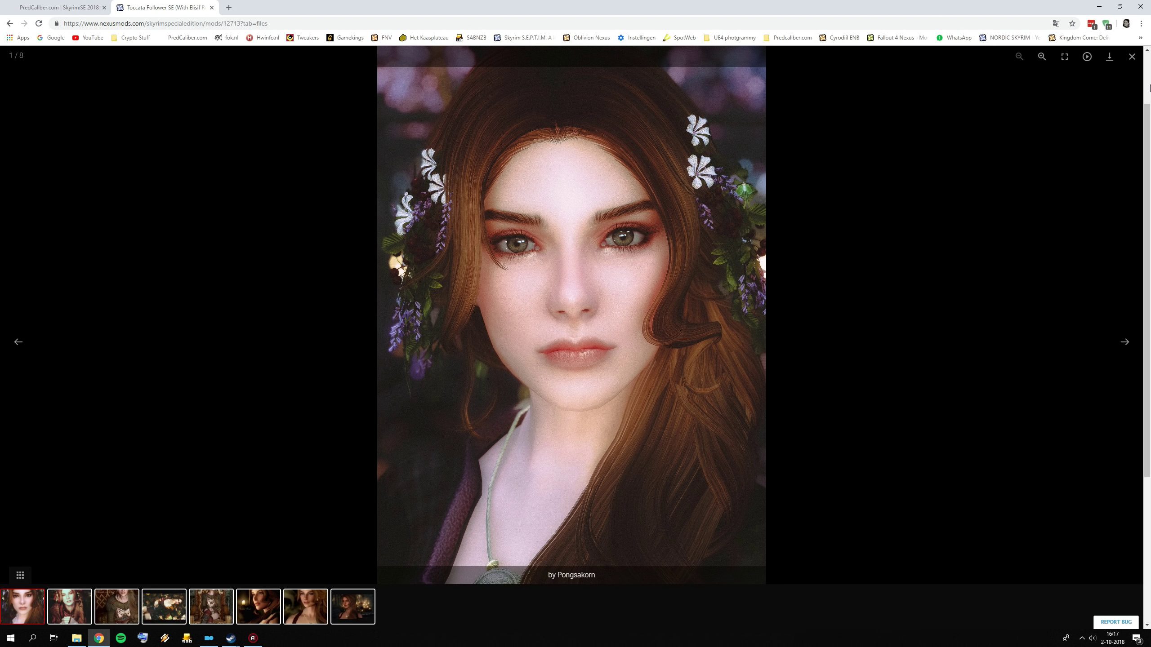
pyautogui.click(1131, 56)
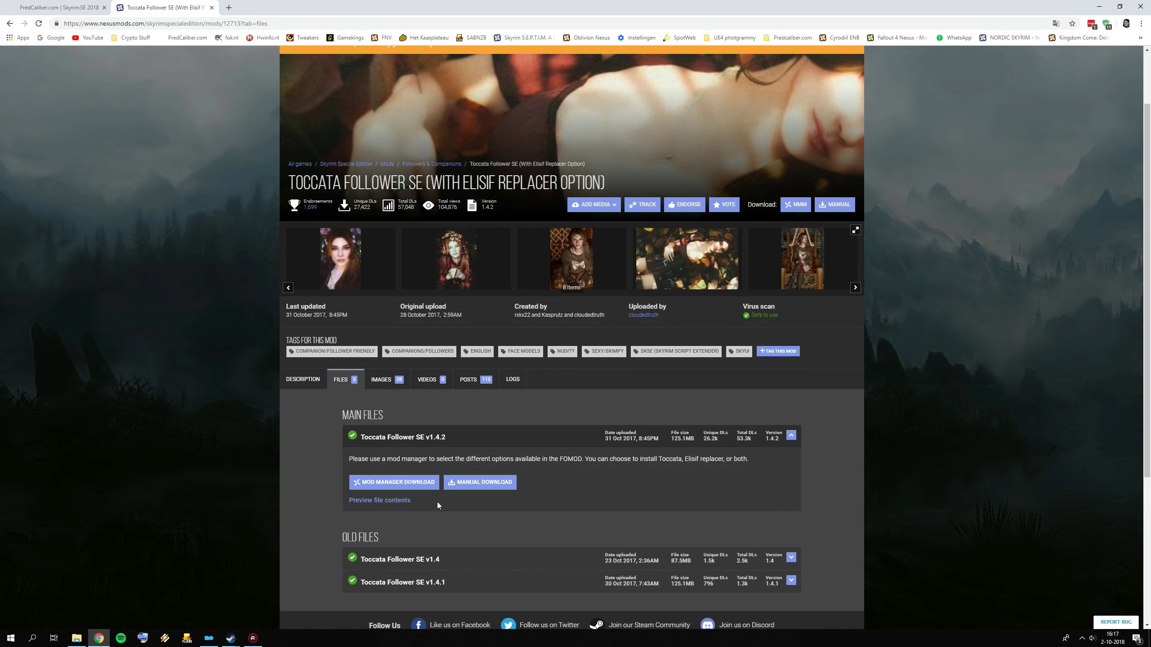
# - Start installing 17 Toccata Follower SE v1.4.2 in Mod Organizer with Install Toccata Follower and CBBE Body, continuing past the body texture size
pyautogui.click(209, 638)
pyautogui.click(11, 20)
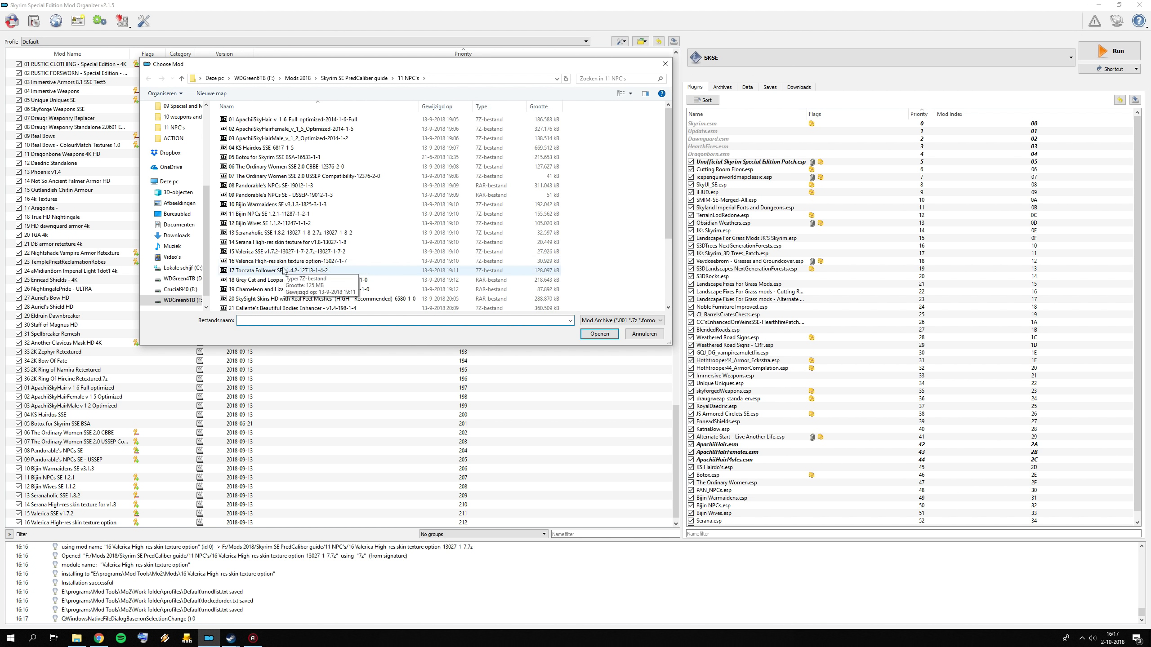
pyautogui.doubleClick(285, 271)
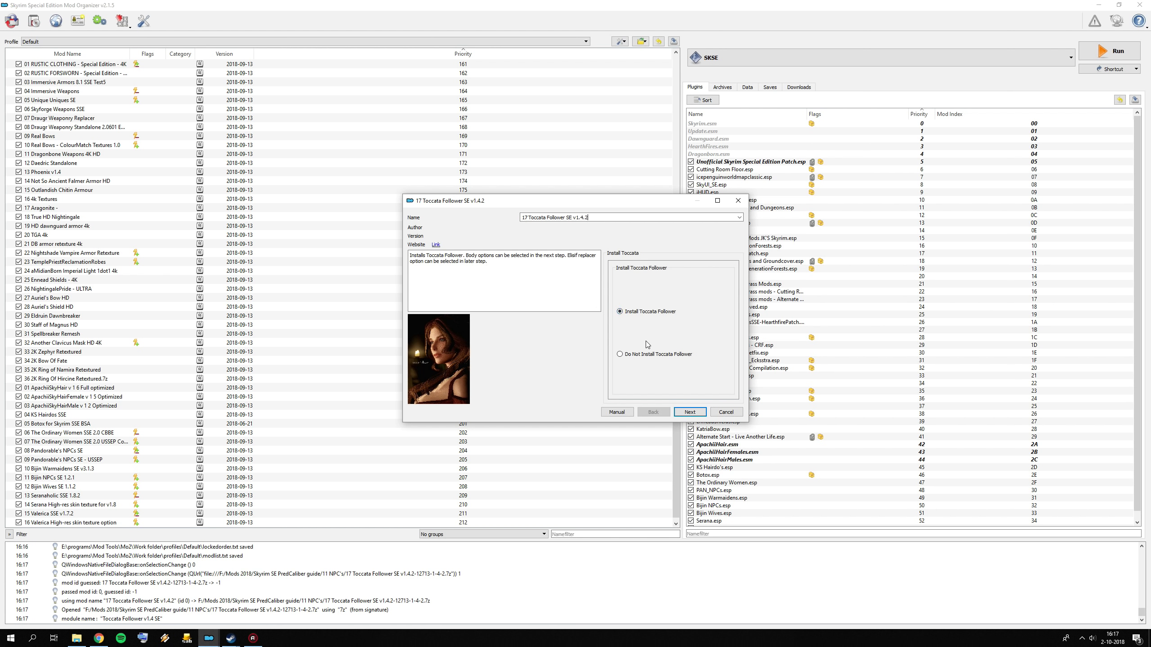
pyautogui.click(689, 411)
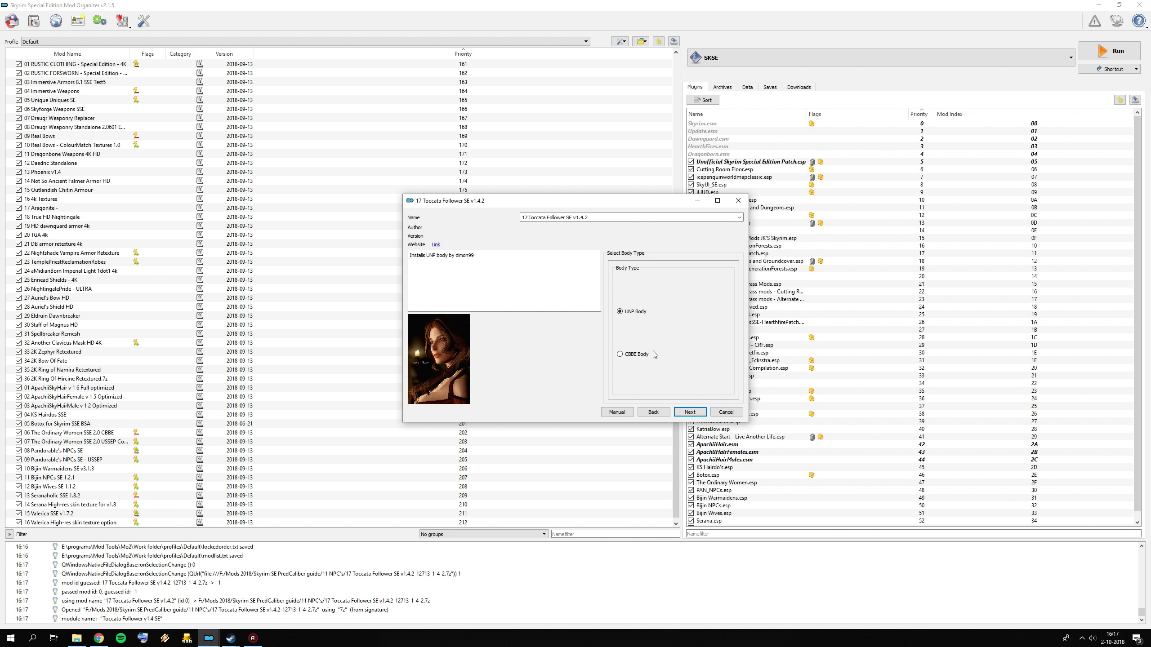
pyautogui.click(633, 356)
pyautogui.click(690, 414)
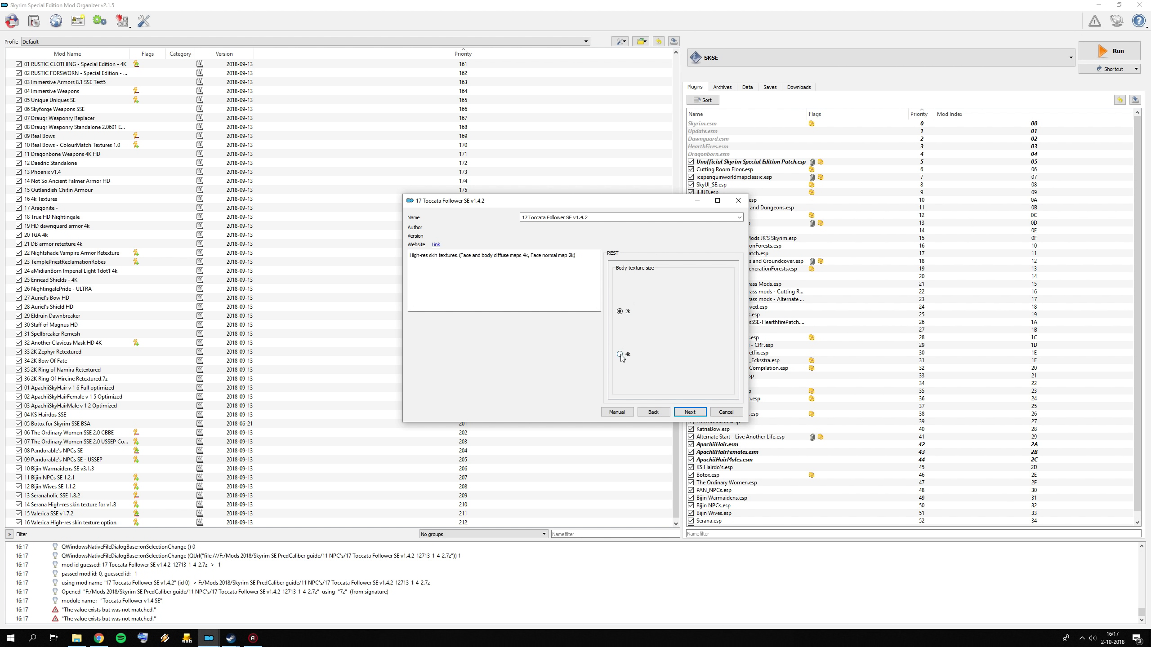
pyautogui.click(690, 413)
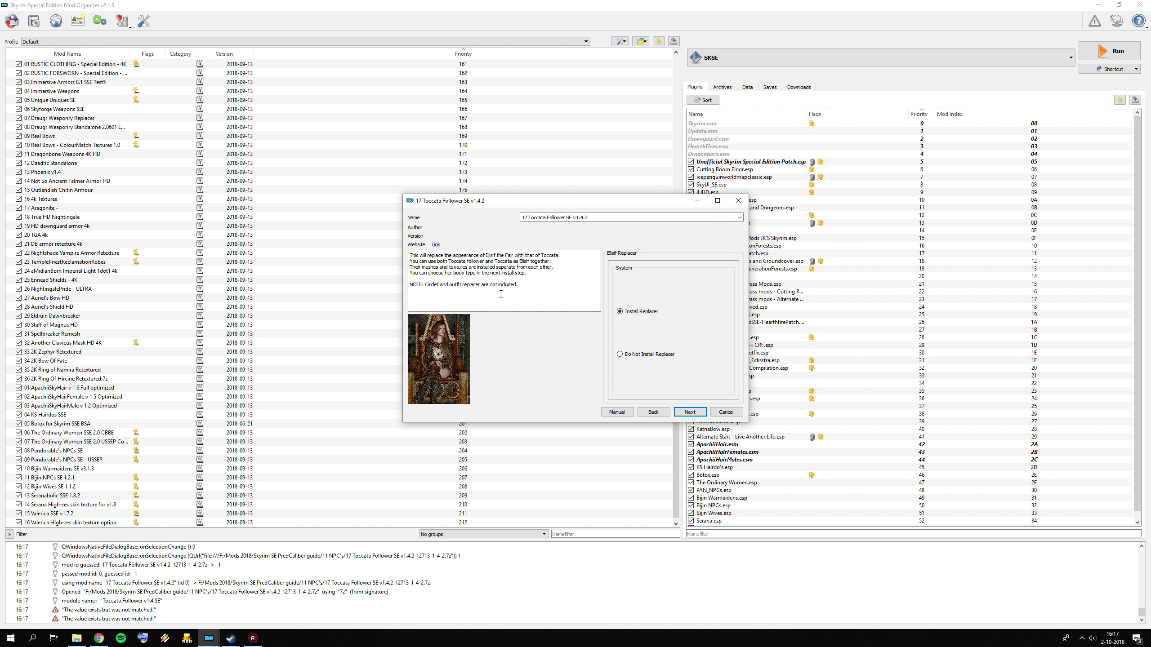
# - Include the Elisif replacer with CBBE Body and 4k textures, finish installing Toccata Follower, and enable the mod
pyautogui.click(690, 413)
pyautogui.click(635, 355)
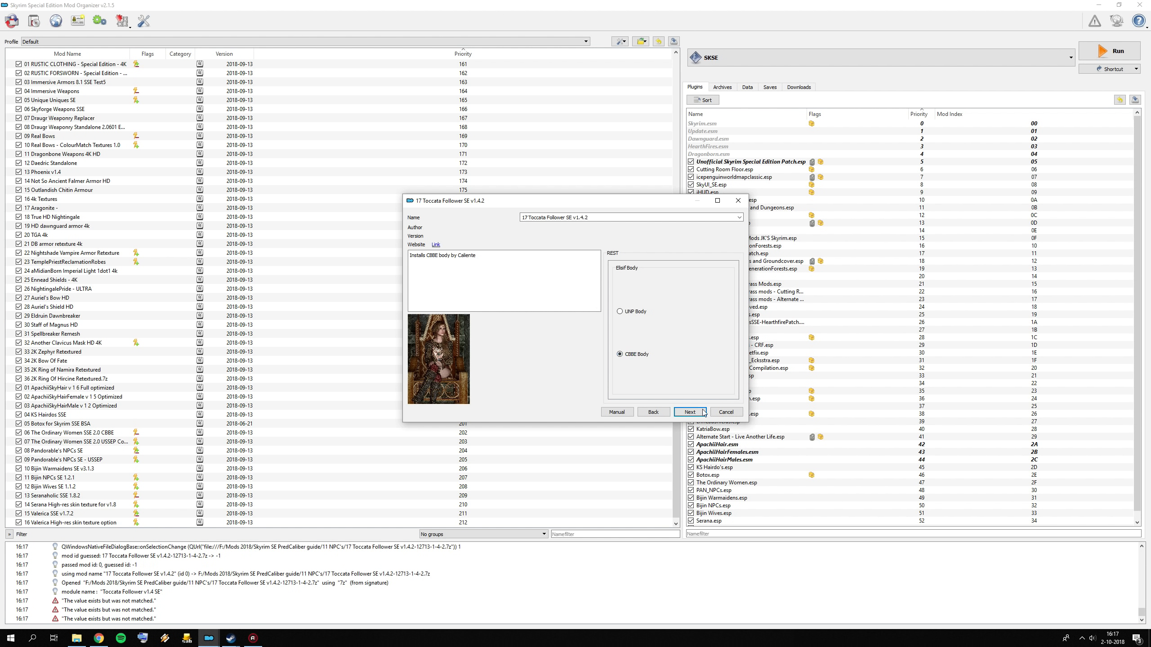
pyautogui.click(690, 412)
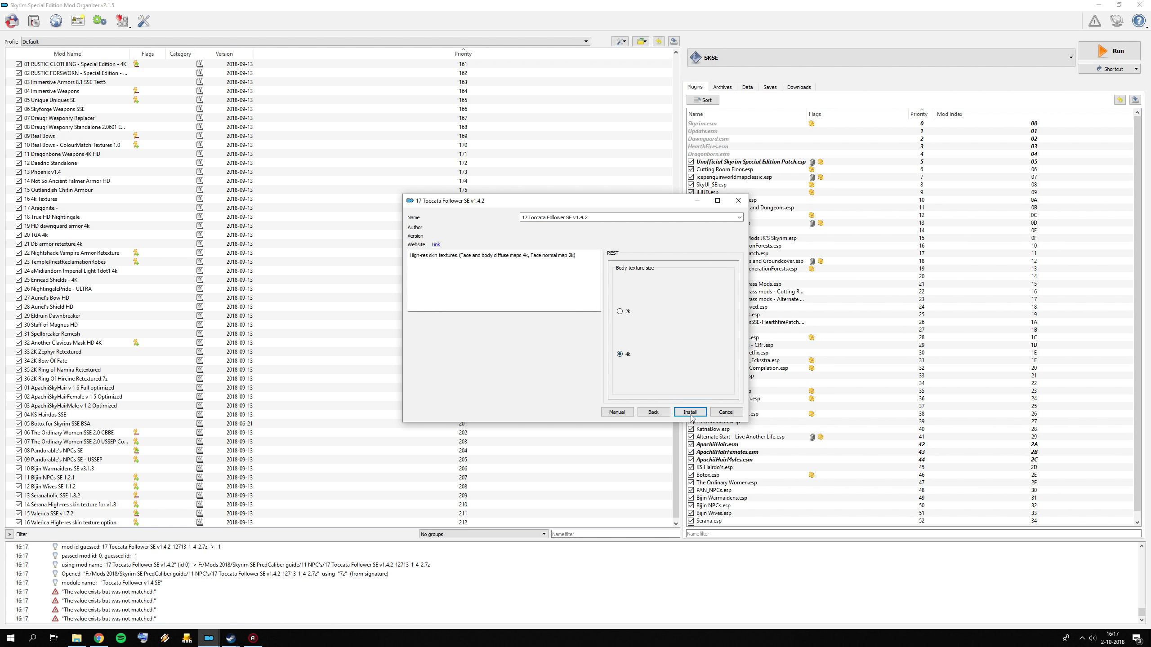
pyautogui.click(691, 415)
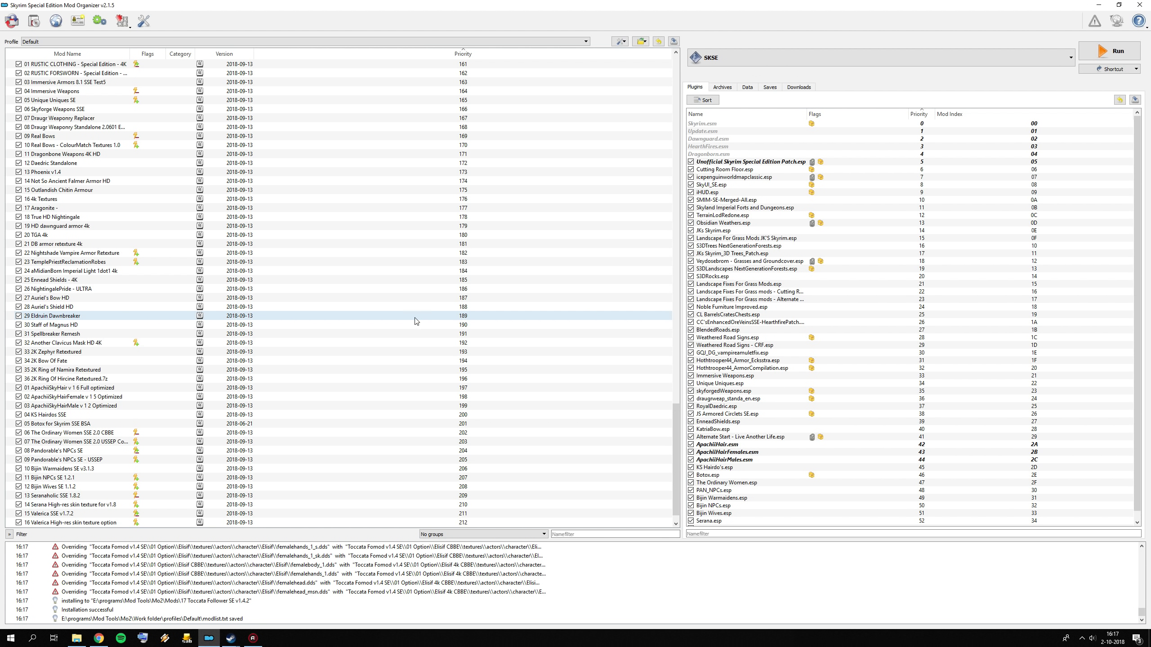
pyautogui.scroll(-1, 18, 512)
pyautogui.click(18, 514)
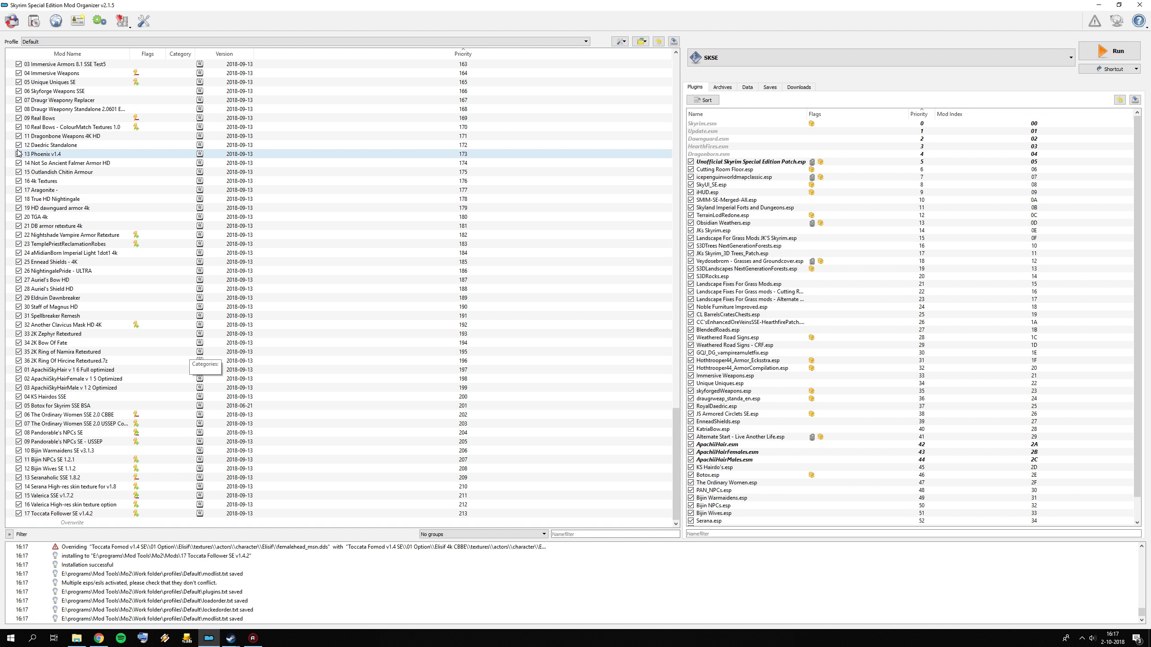
# - Switch back to Chrome and close the Toccata Follower SE page
pyautogui.click(34, 21)
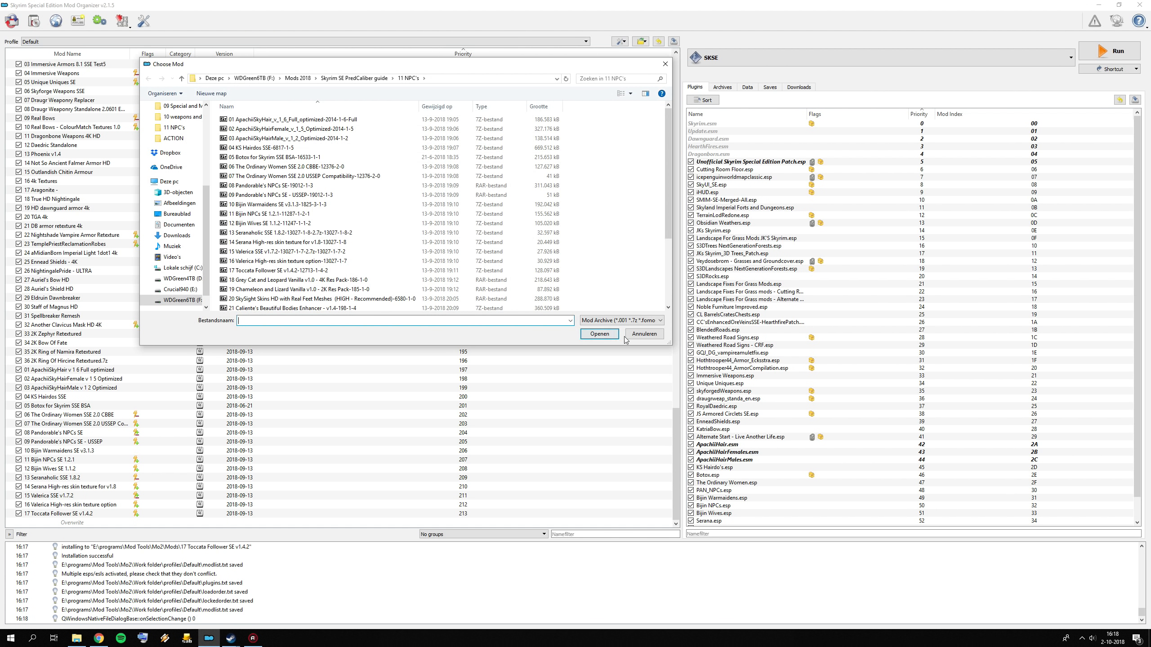
pyautogui.click(628, 335)
pyautogui.click(99, 638)
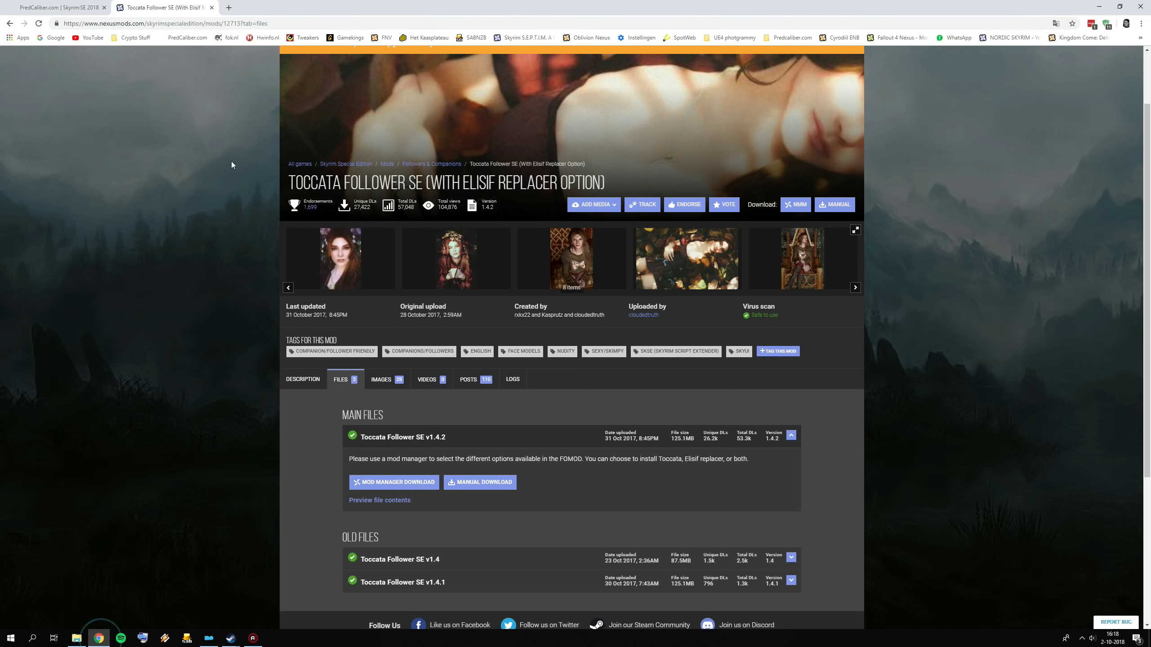
pyautogui.click(211, 7)
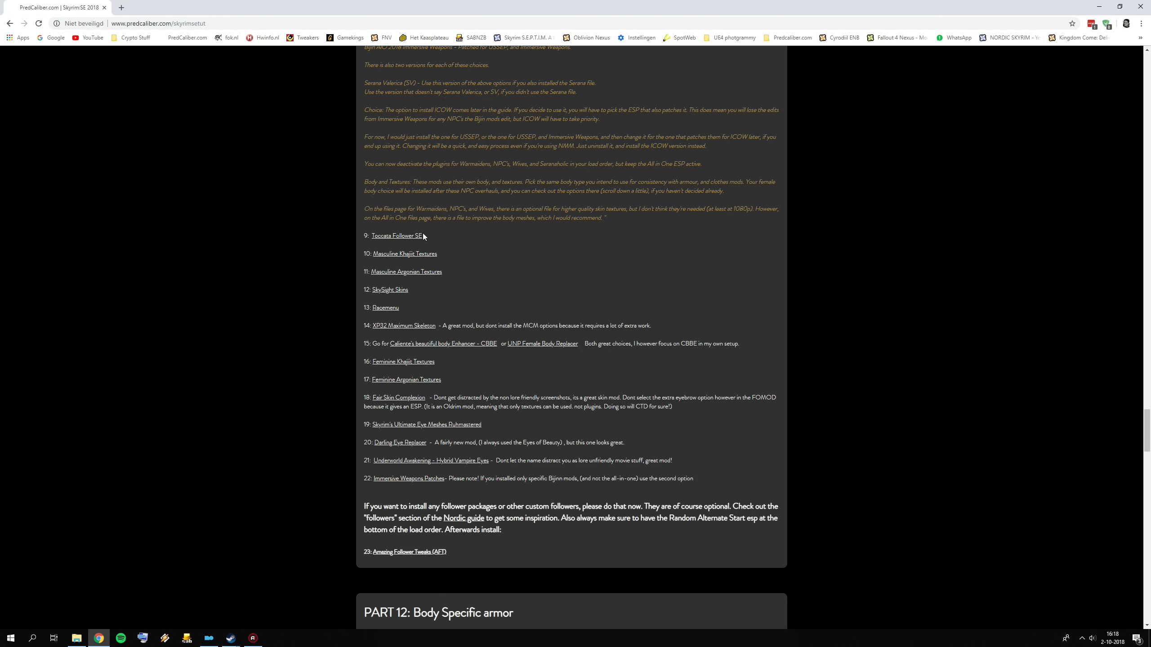
# - Open Masculine Khajiit Textures, Masculine Argonian Textures and SkySight Skins from the guide in separate new tabs
pyautogui.scroll(2, 422, 233)
pyautogui.rightClick(399, 345)
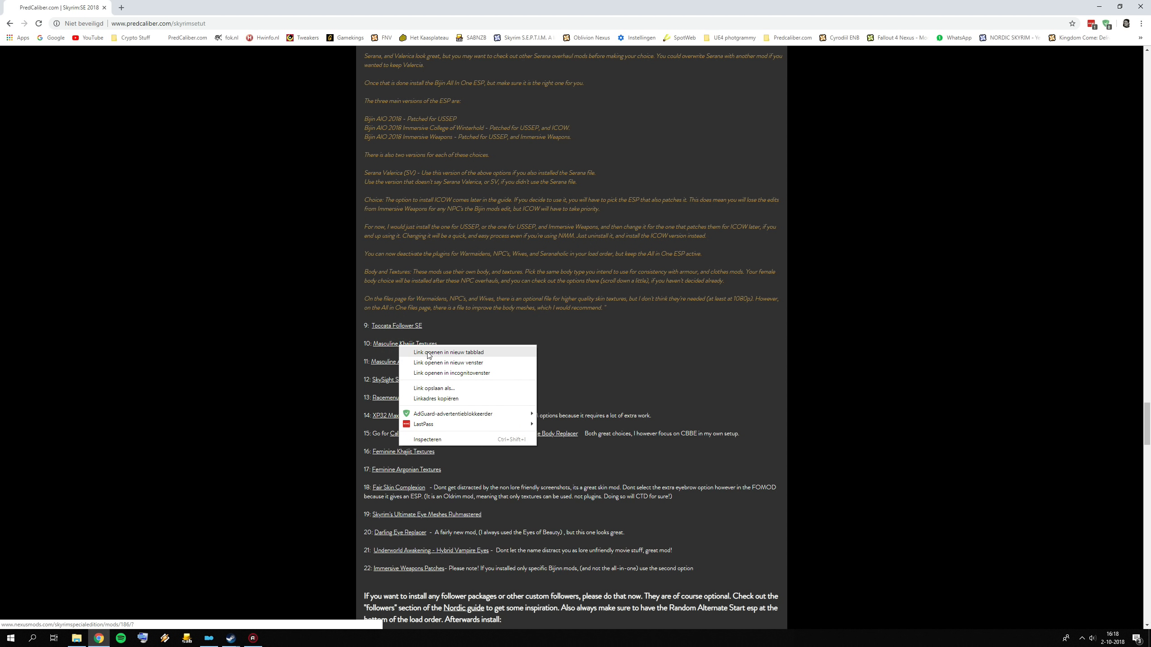
pyautogui.click(426, 352)
pyautogui.rightClick(424, 362)
pyautogui.click(449, 368)
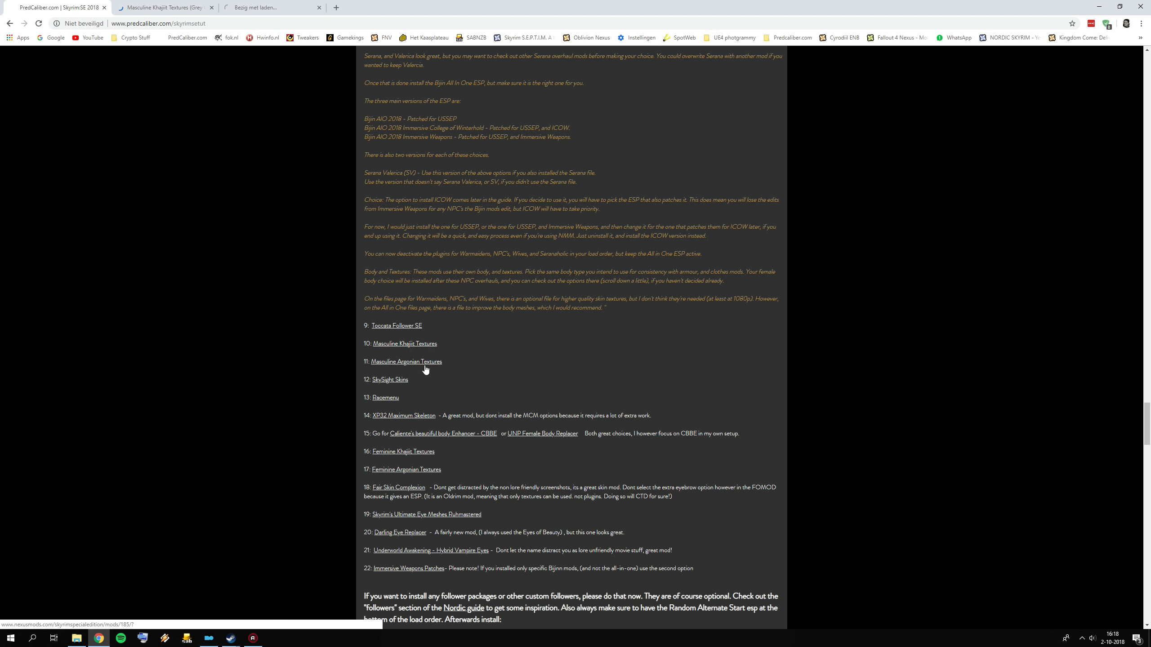
pyautogui.rightClick(393, 380)
pyautogui.click(417, 386)
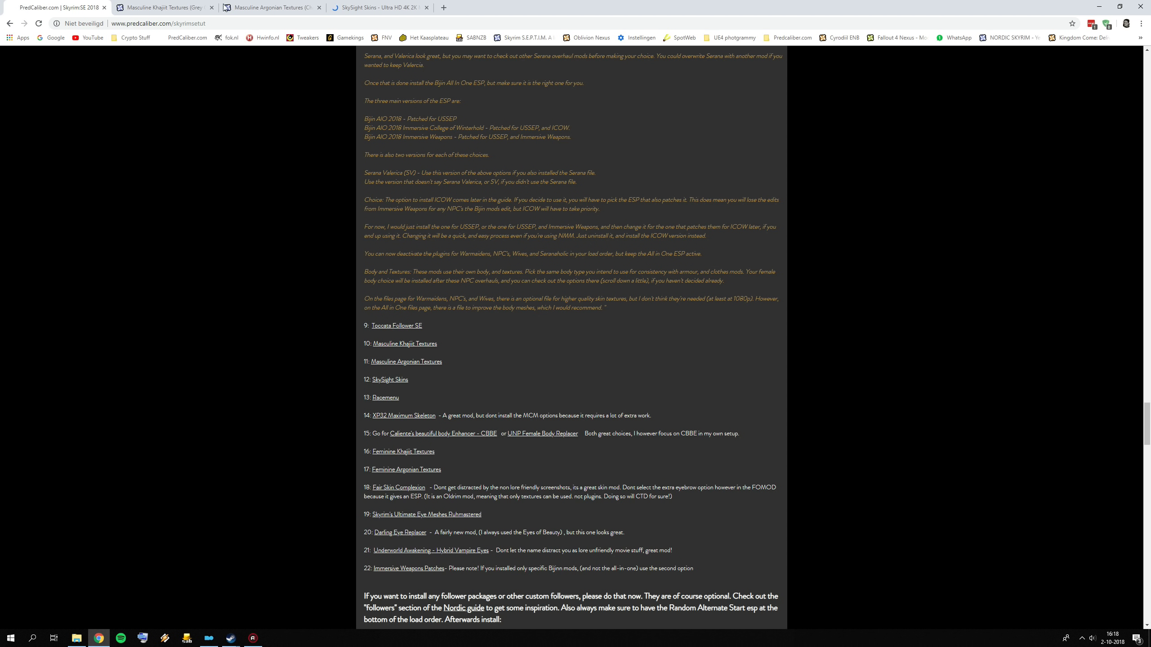
# - Examine the resolution packs offered in the files of Masculine Khajiit Textures and Masculine Argonian Textures
pyautogui.click(150, 7)
pyautogui.click(341, 458)
pyautogui.scroll(-5, 378, 443)
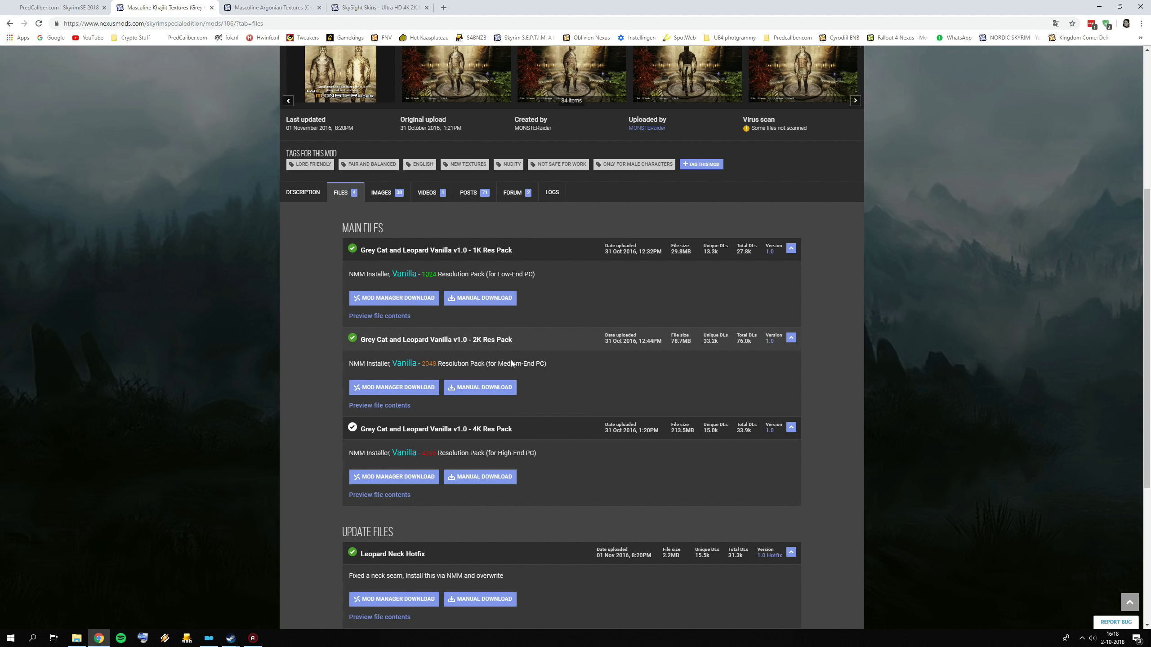
pyautogui.click(272, 7)
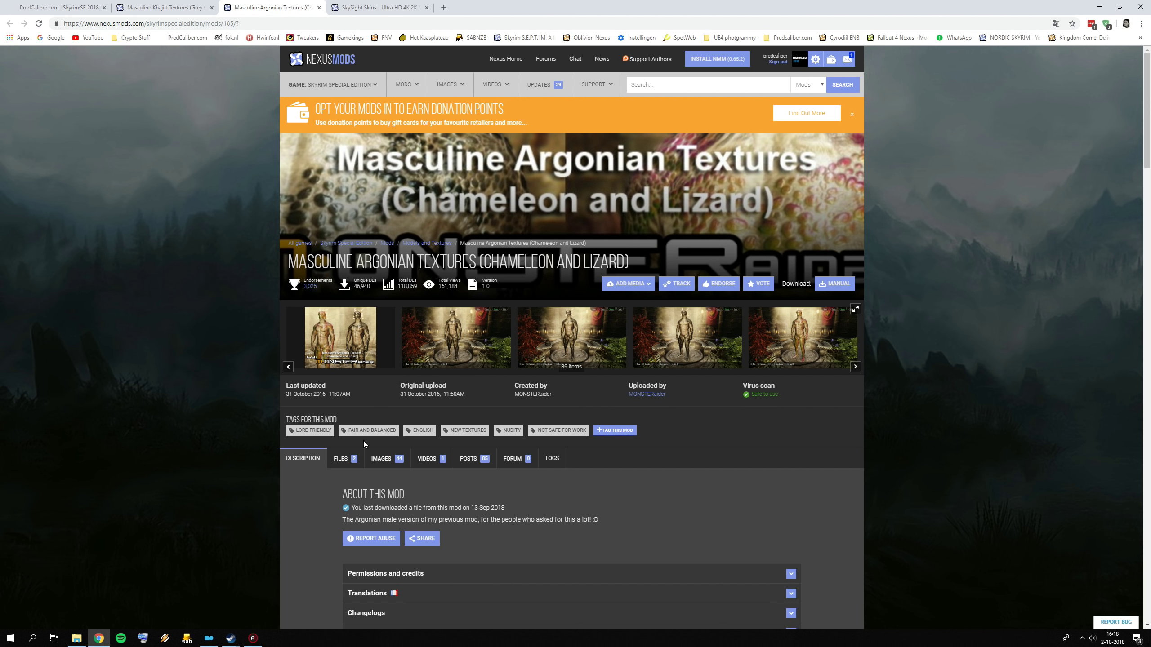
pyautogui.click(348, 459)
pyautogui.scroll(-4, 521, 299)
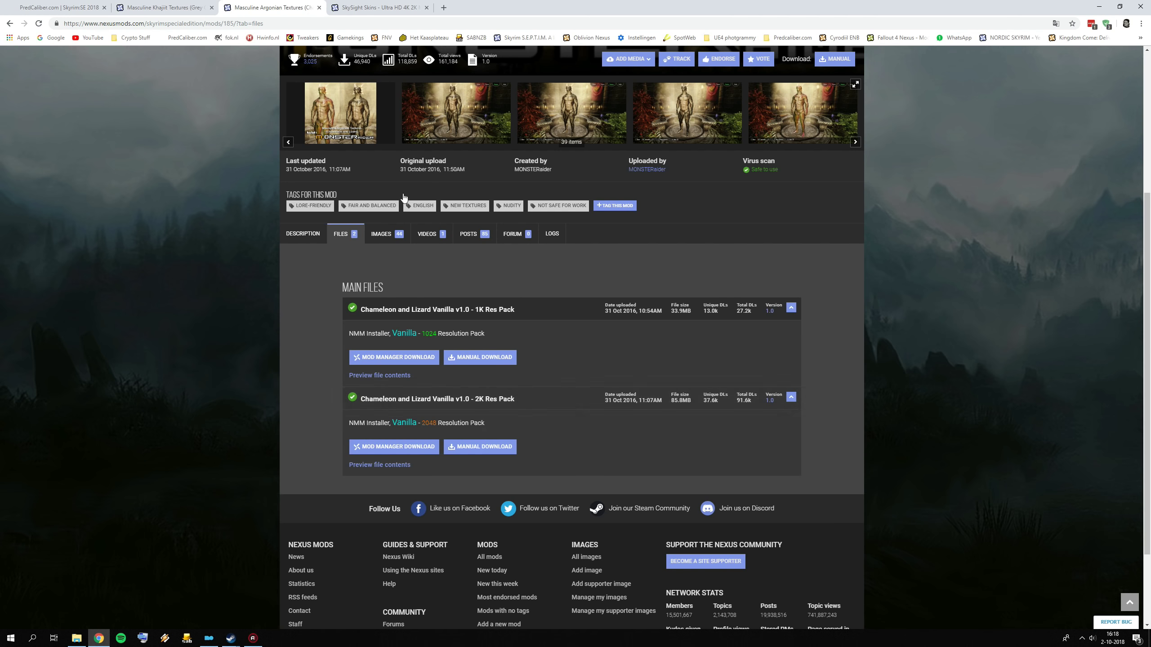
# - Examine the main and optional files of the SkySight Skins mod
pyautogui.click(384, 8)
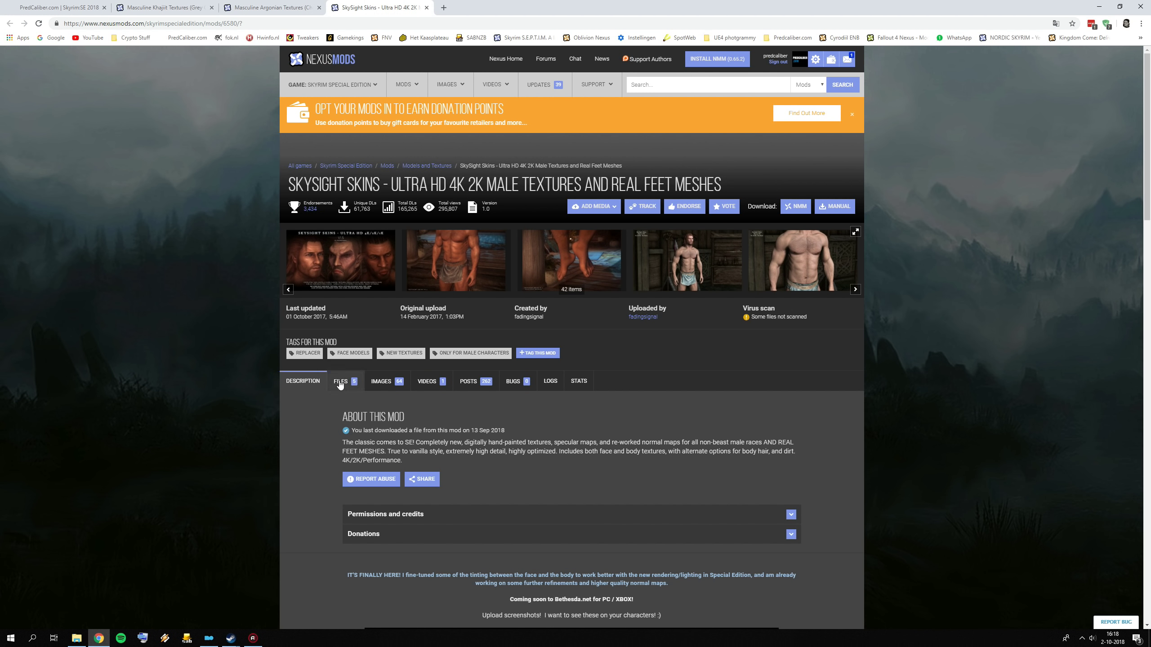
pyautogui.click(342, 391)
pyautogui.scroll(-4, 372, 401)
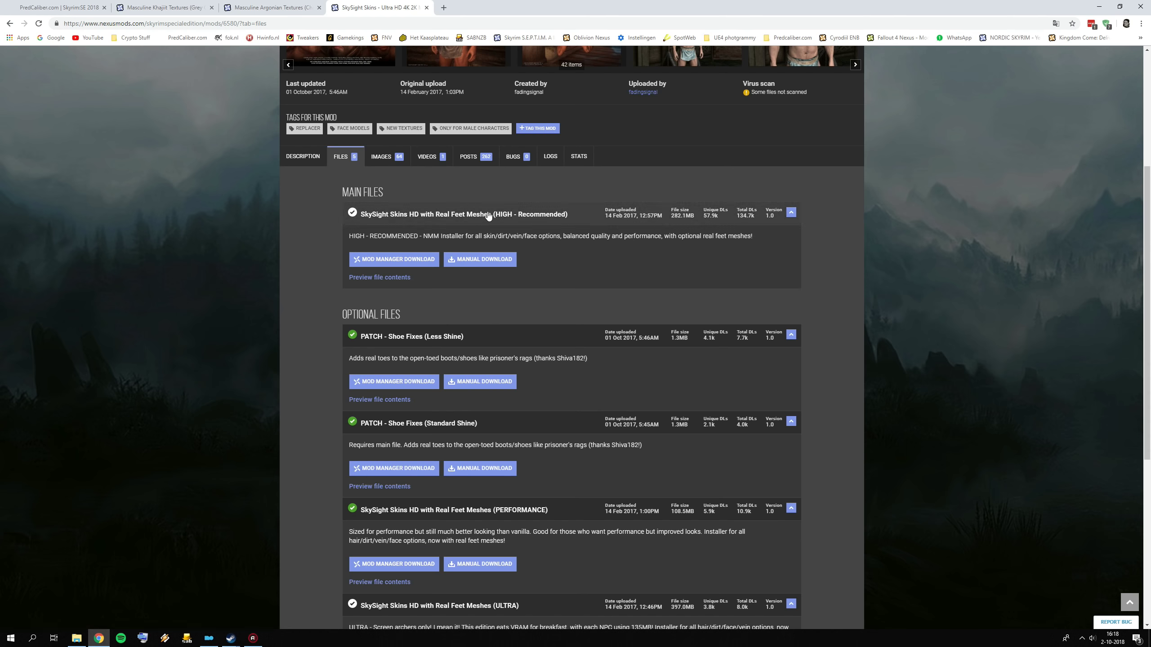
# - Compare the HIGH, PERFORMANCE and ULTRA versions of SkySight Skins HD and its shoe fix patches
pyautogui.scroll(-2, 488, 217)
pyautogui.scroll(4, 485, 342)
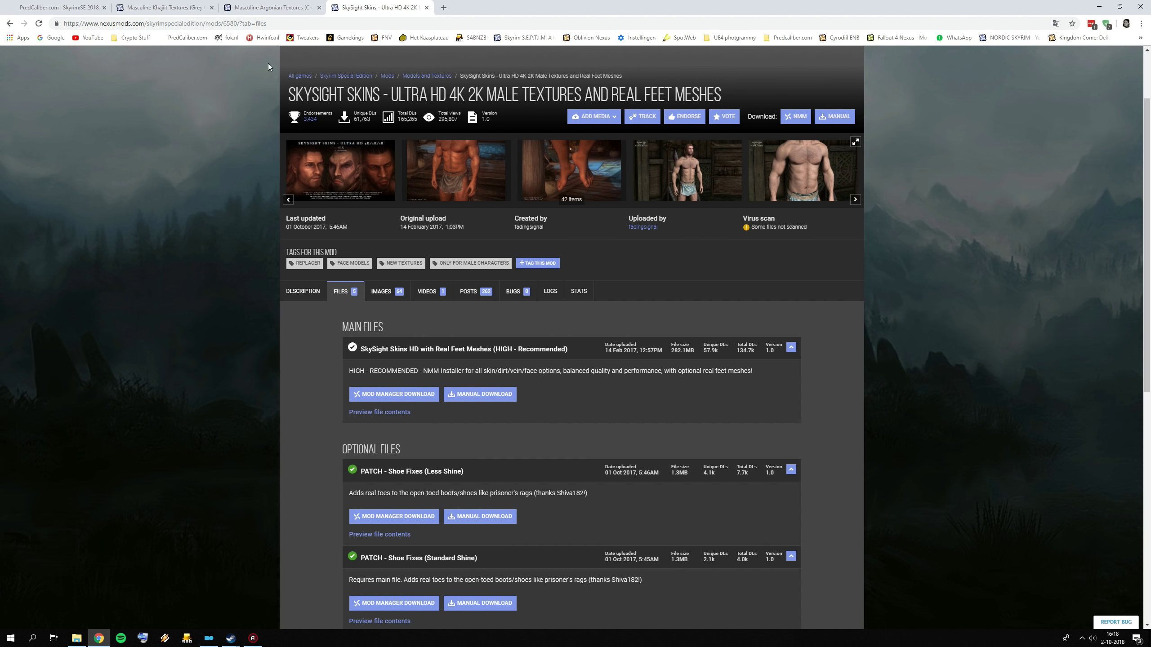
pyautogui.scroll(-6, 524, 389)
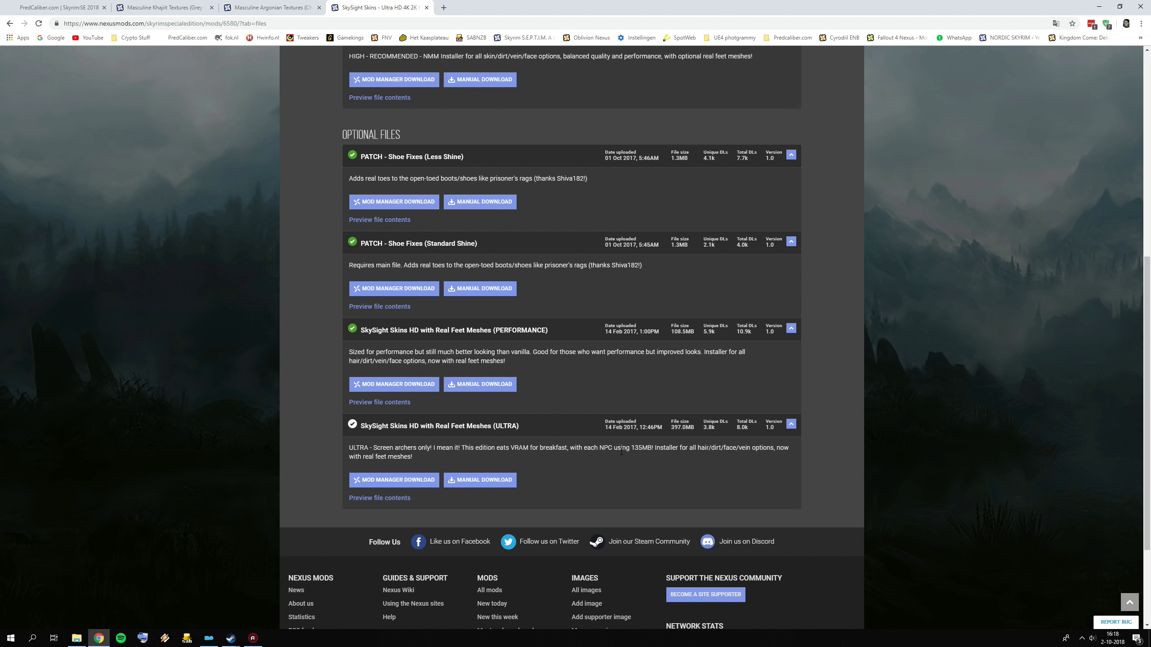
pyautogui.scroll(9, 540, 362)
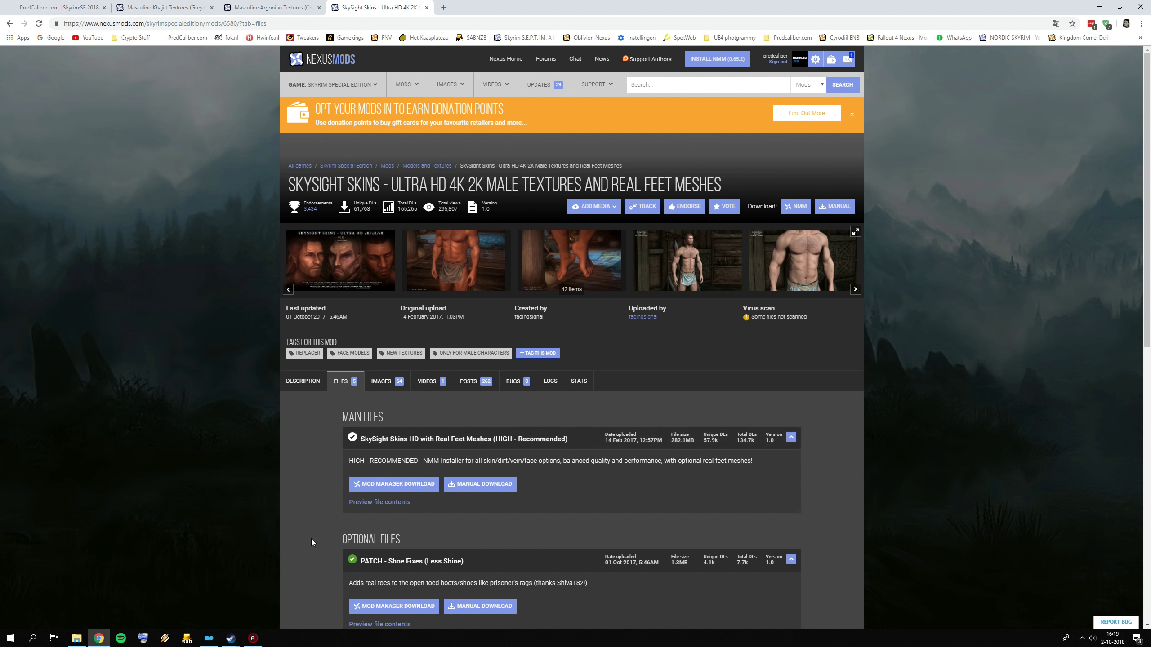
# - Switch to Mod Organizer and install the archive as "18 Grey Cat and Leopard Vanilla v1.0 - 4K Res Pack" with Grey Cat and Furry chest textures
pyautogui.click(208, 640)
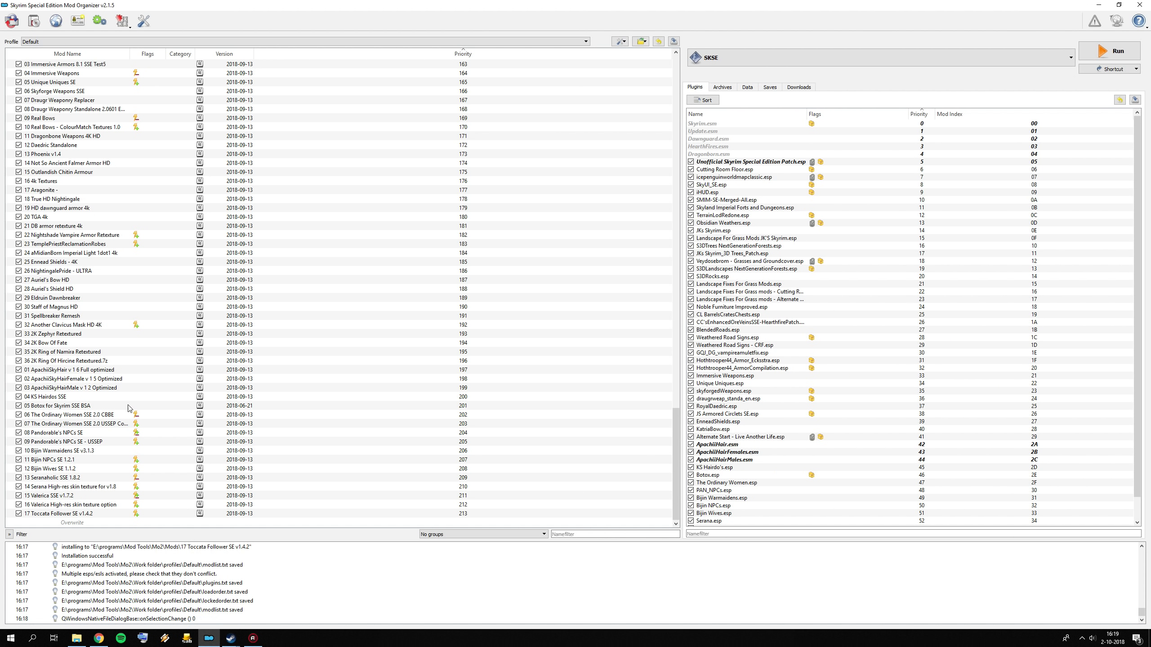
pyautogui.click(34, 20)
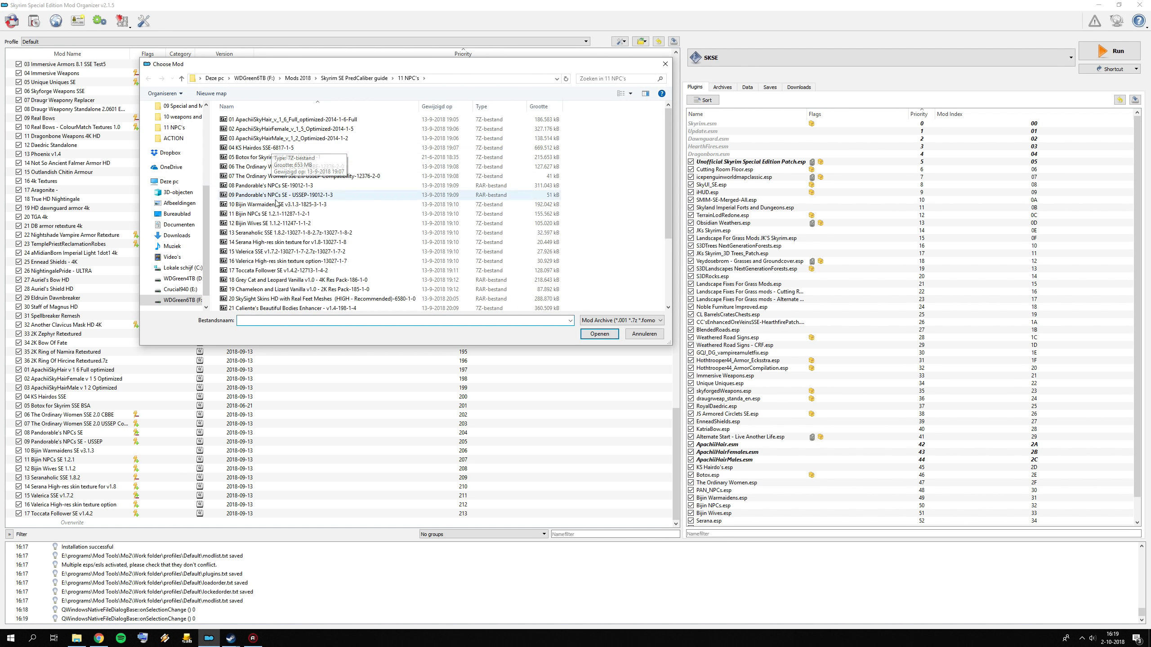
pyautogui.doubleClick(260, 282)
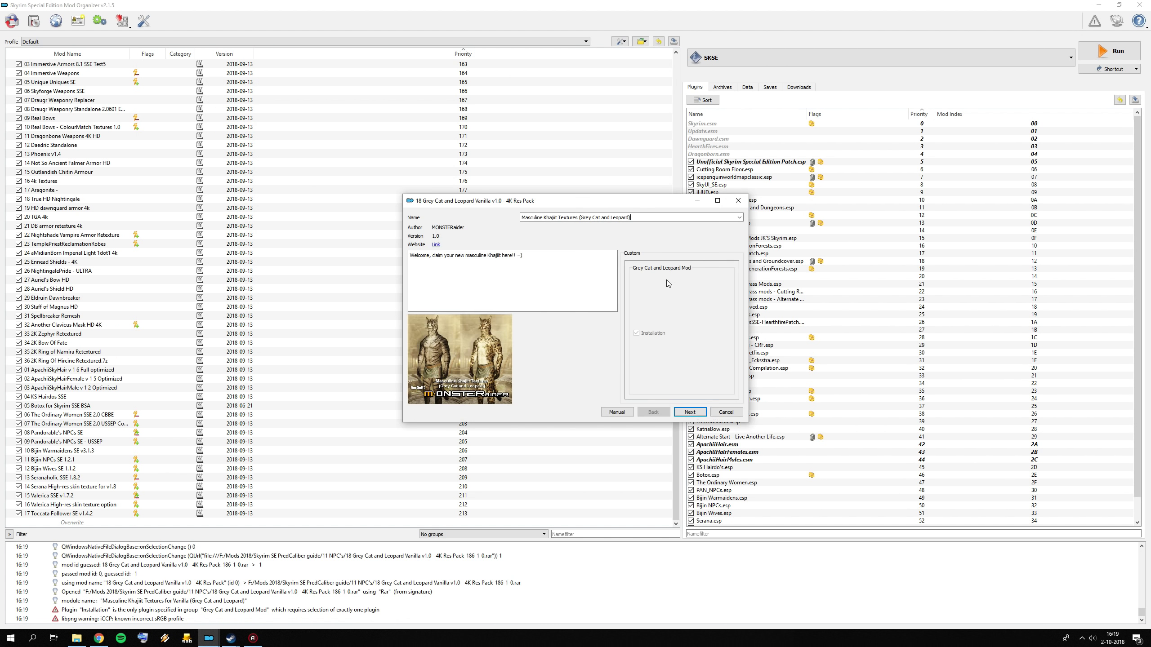
pyautogui.click(738, 218)
pyautogui.click(641, 229)
pyautogui.click(689, 412)
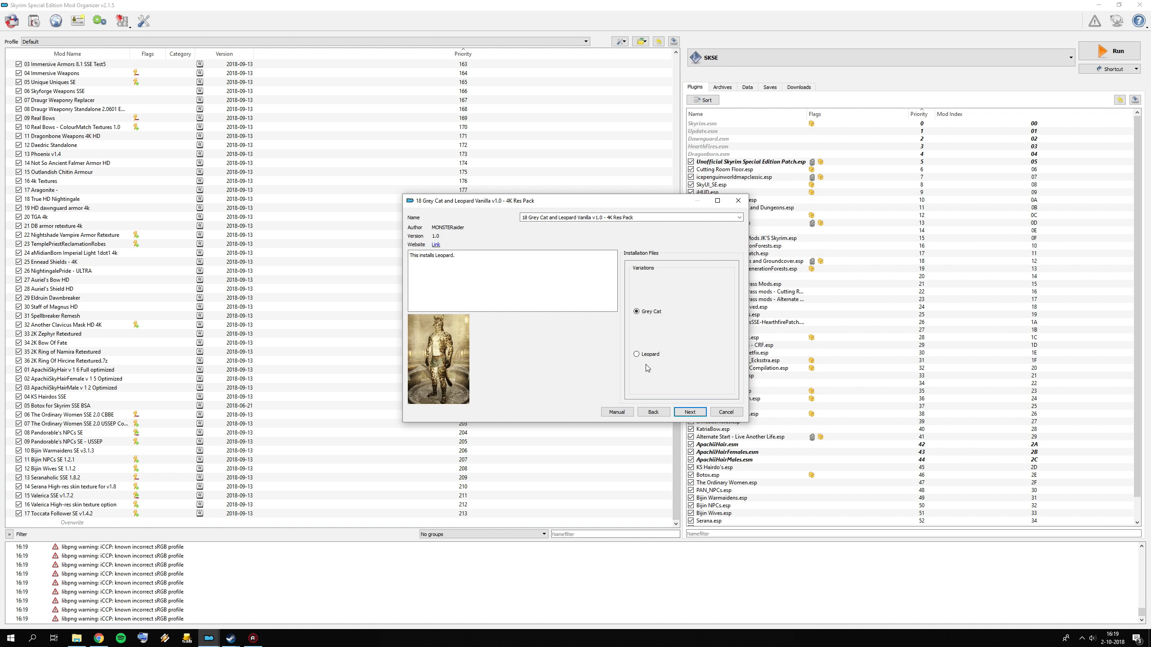
pyautogui.click(690, 412)
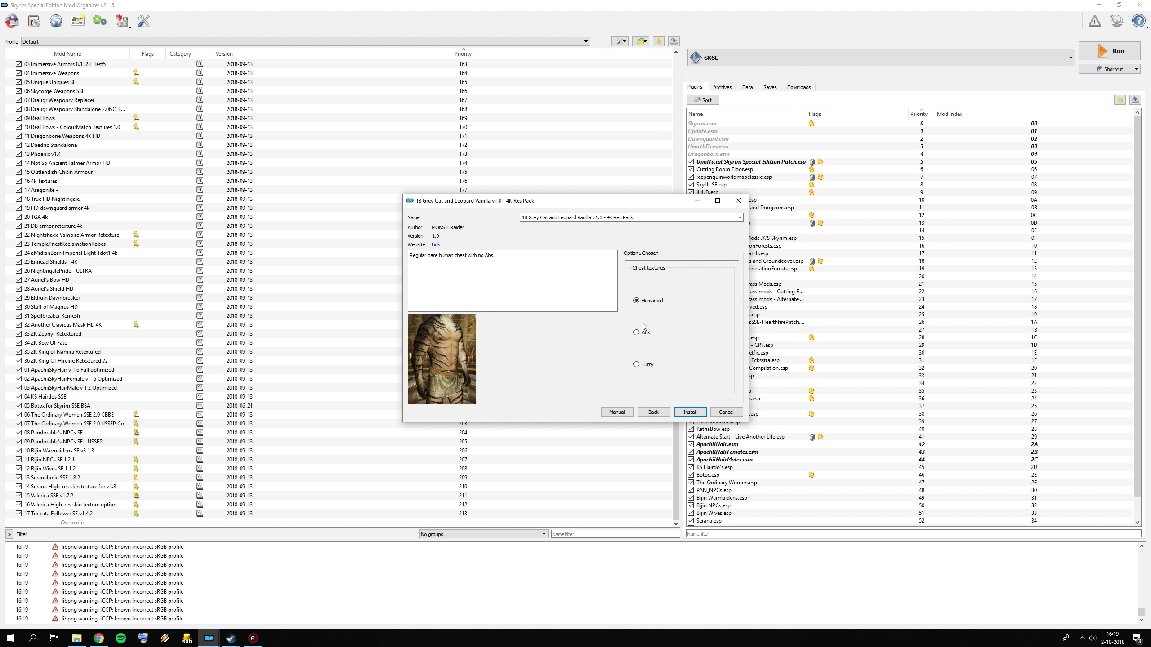
pyautogui.click(645, 367)
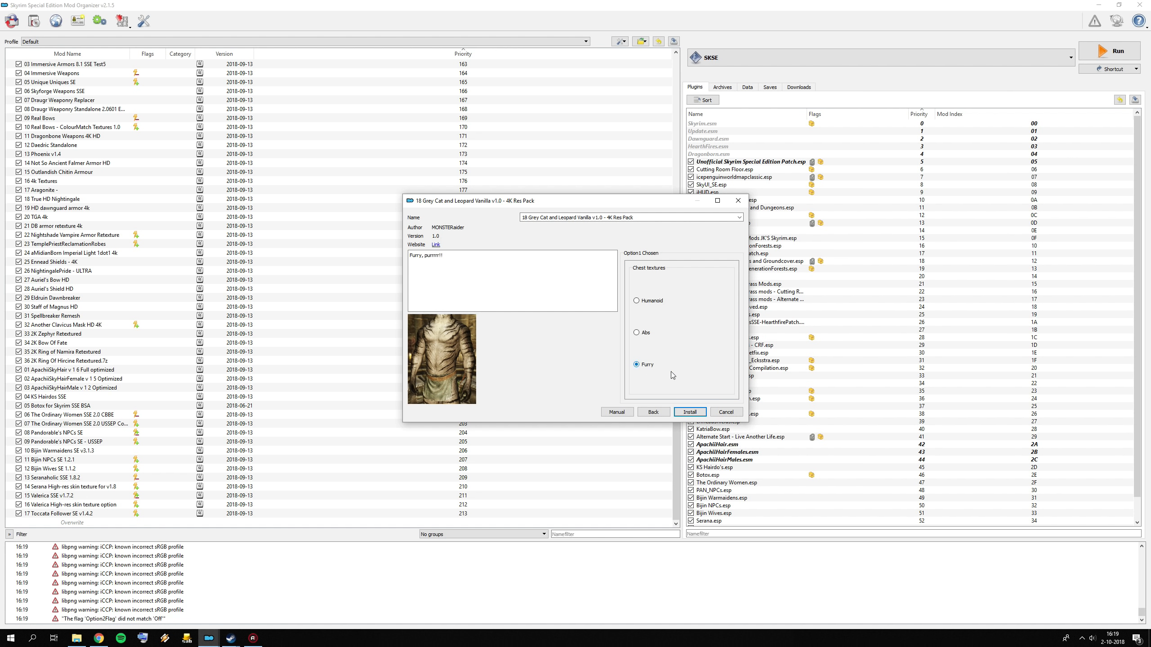
pyautogui.click(690, 412)
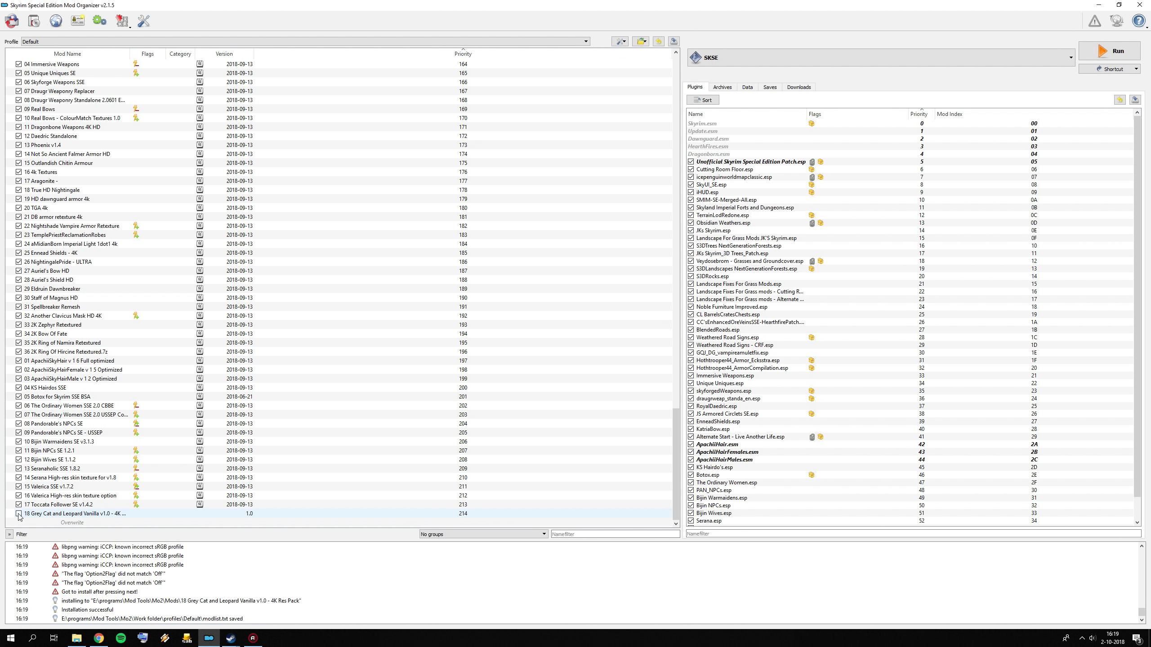
# - Install and enable "19 Chameleon and Lizard Vanilla v1.0 - 2K Res Pack" under that name, with the Chameleon variation and Heavy Scales chest textures
pyautogui.click(34, 20)
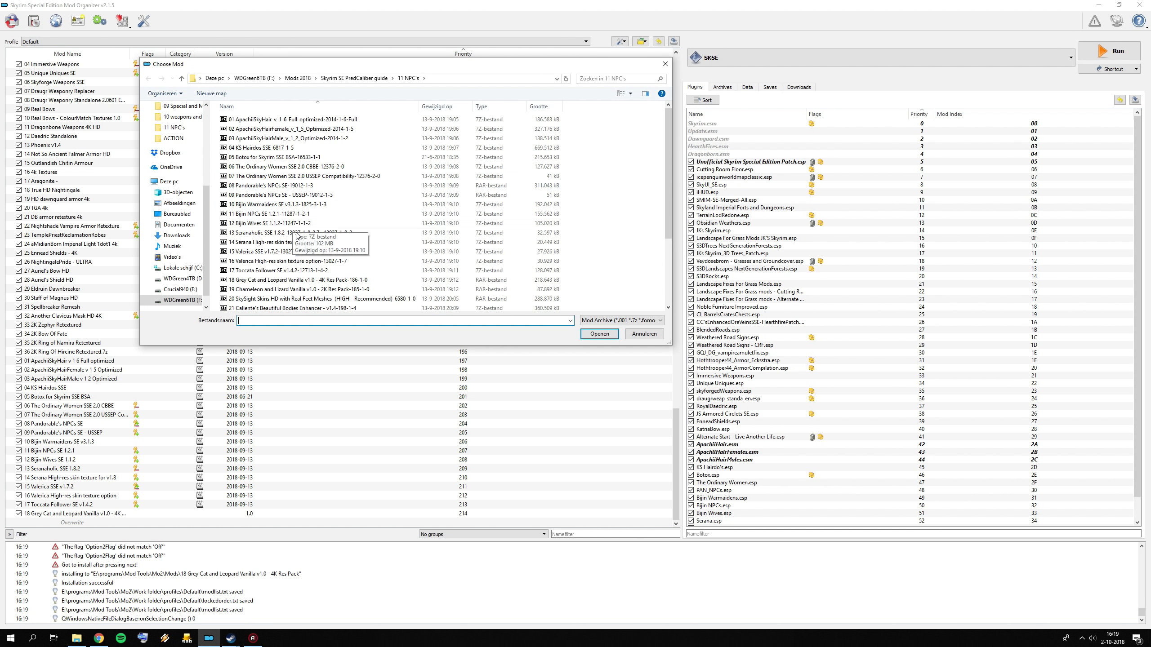
pyautogui.doubleClick(290, 290)
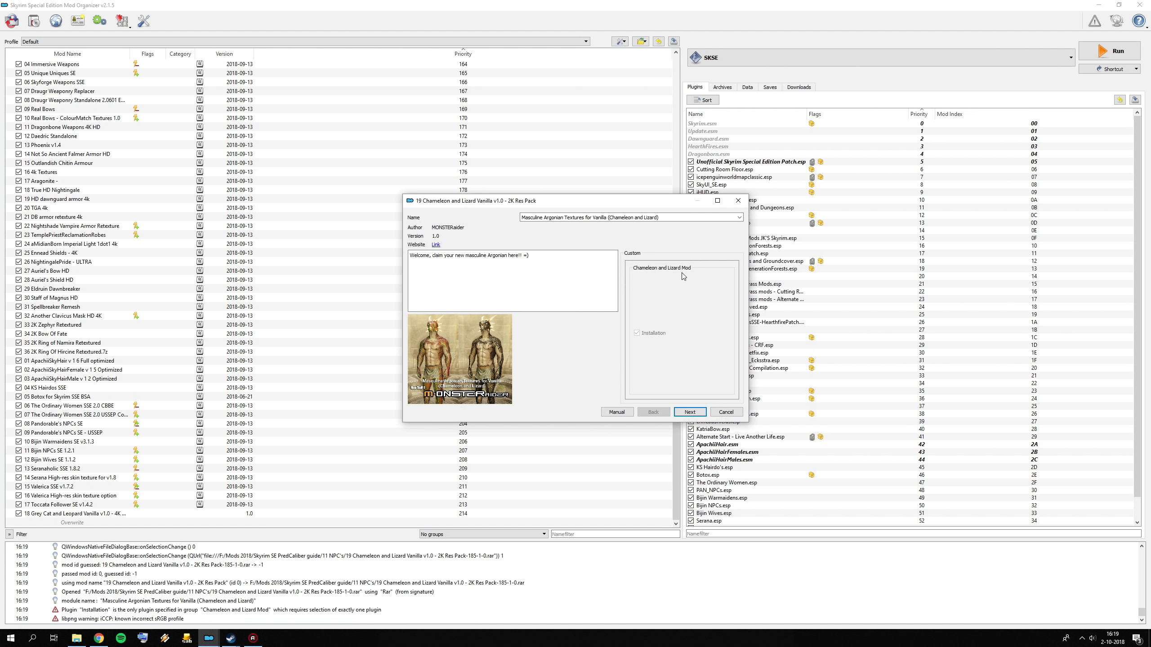
pyautogui.click(739, 218)
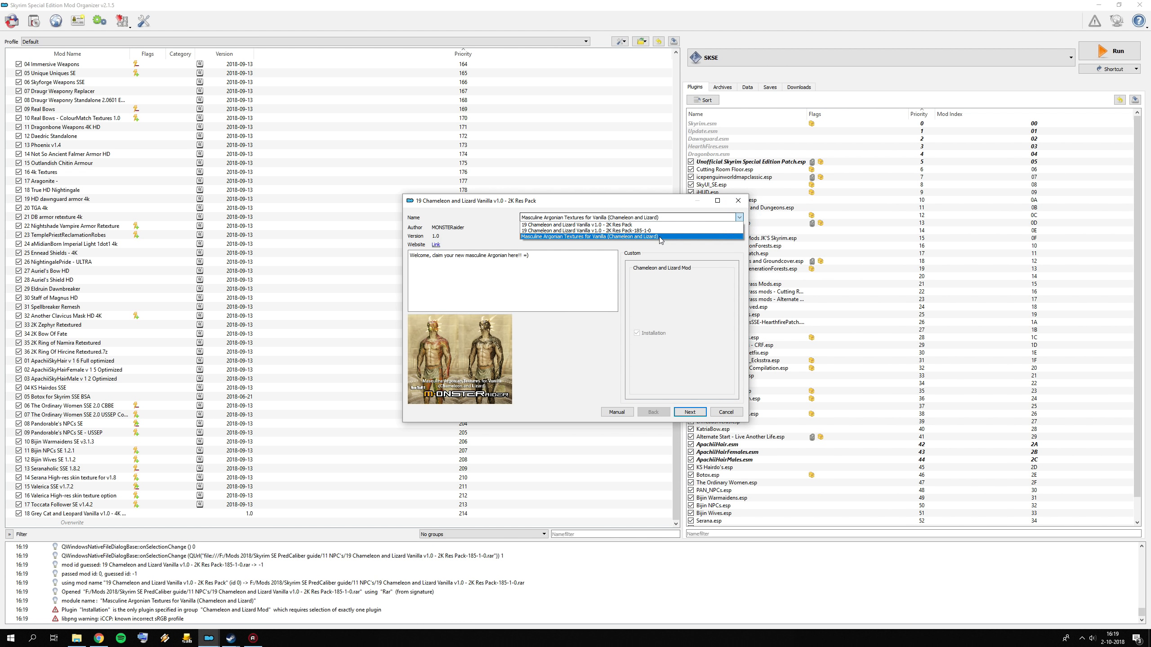
pyautogui.click(653, 224)
pyautogui.click(690, 412)
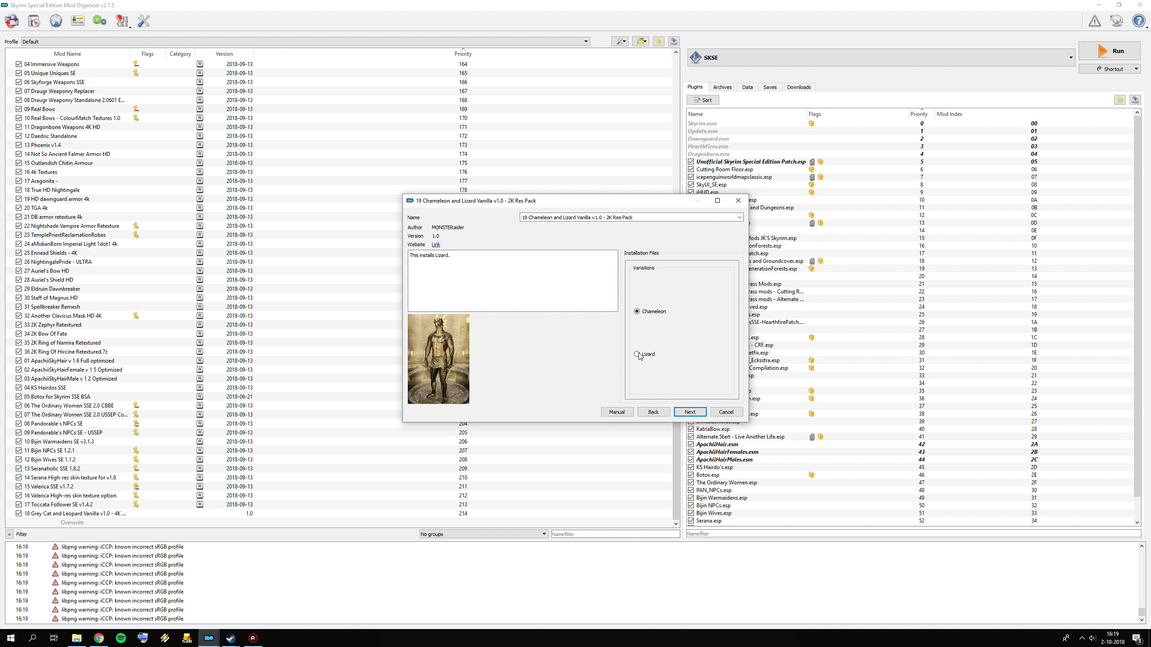
pyautogui.click(689, 412)
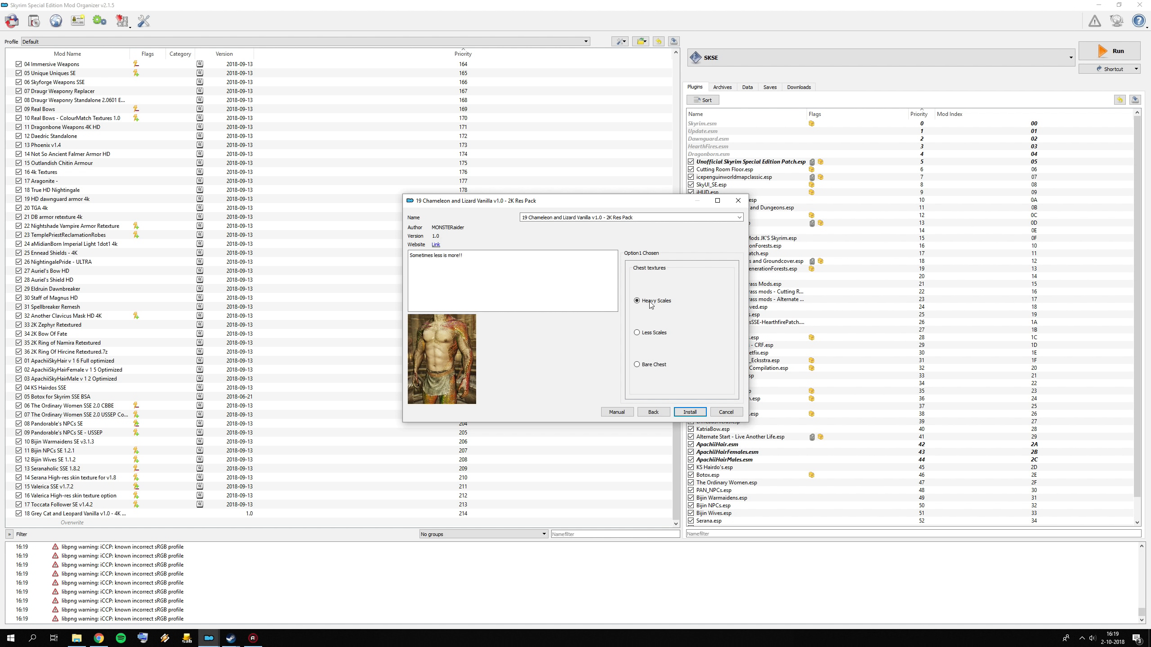
pyautogui.click(689, 412)
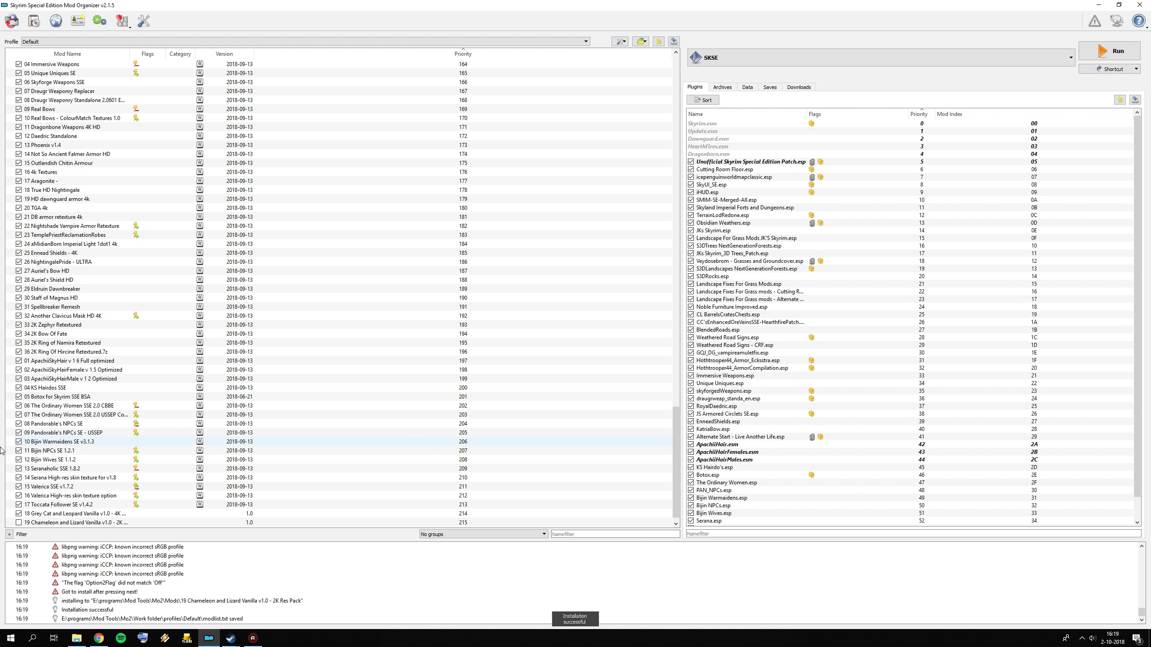
pyautogui.click(20, 523)
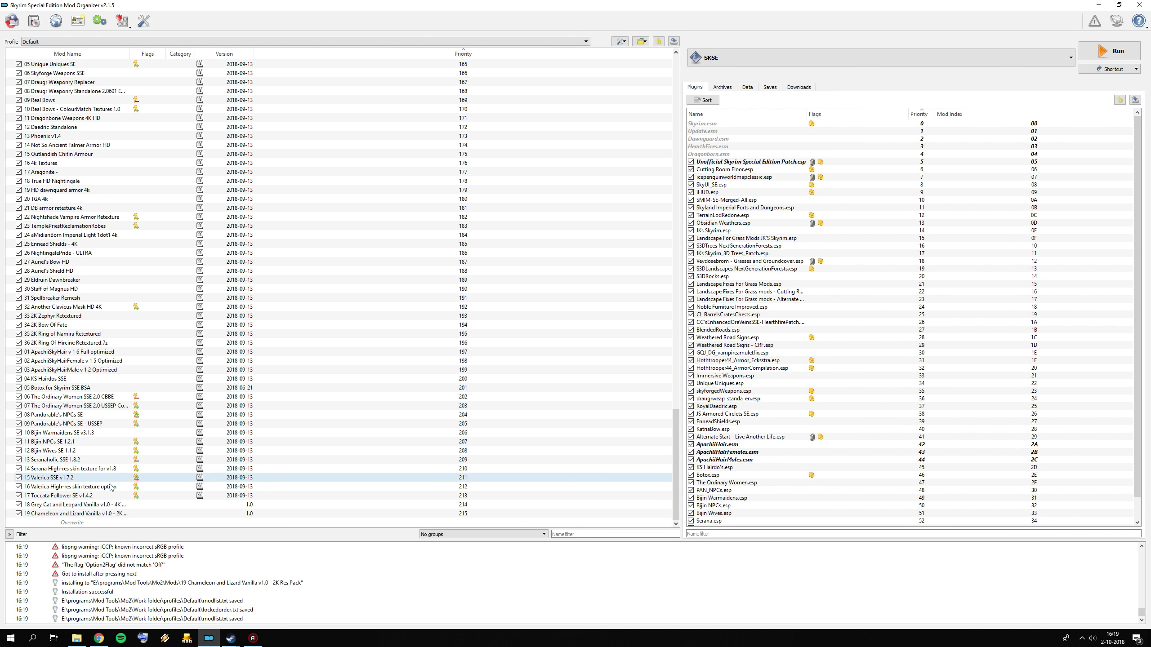
# - Open the SkySight Skins archive for installation and name it "20 SkySight Skins HD with Real Feet Meshes (HIGH - Recommended)"
pyautogui.click(96, 639)
pyautogui.click(209, 638)
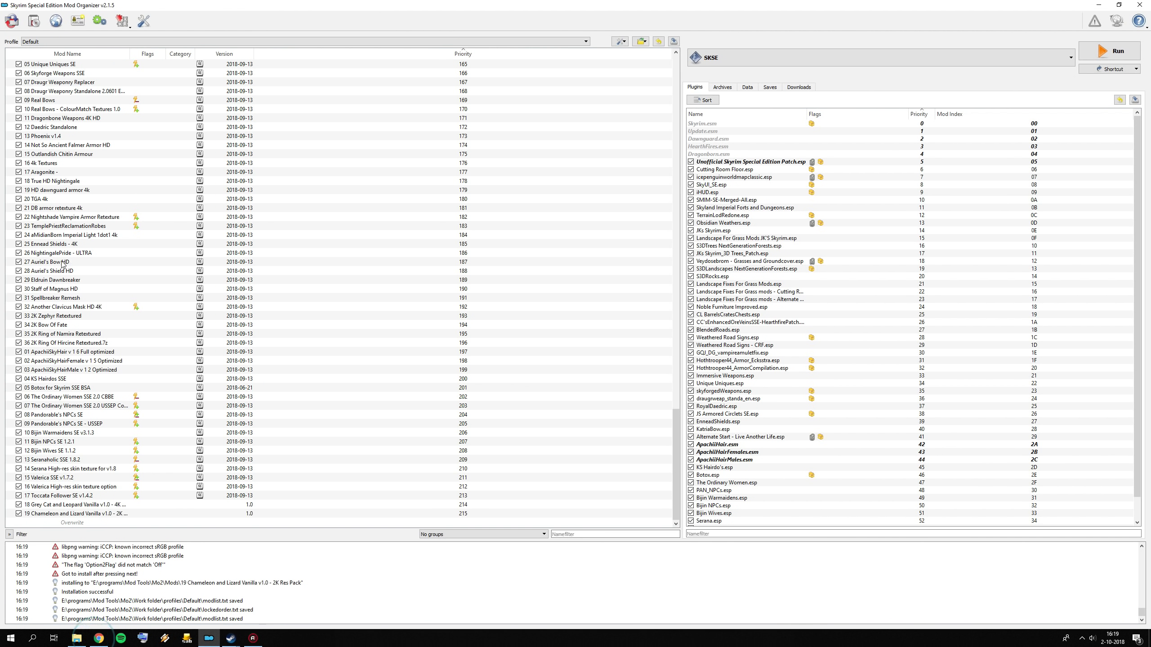
pyautogui.click(34, 20)
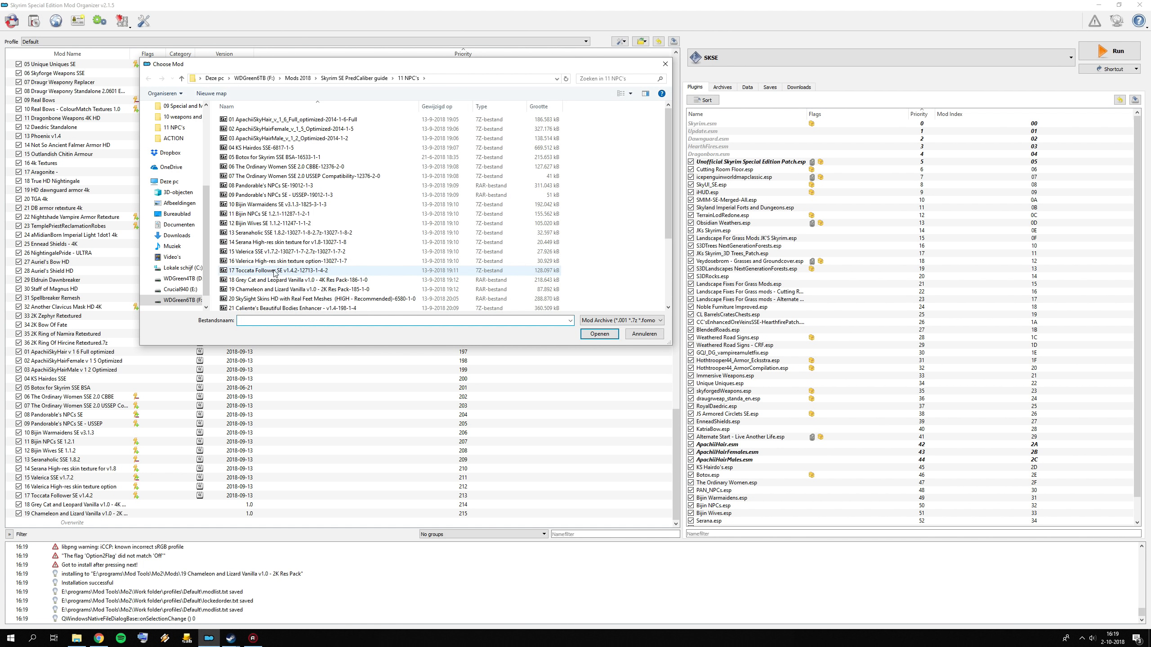
pyautogui.click(262, 299)
pyautogui.press('Return')
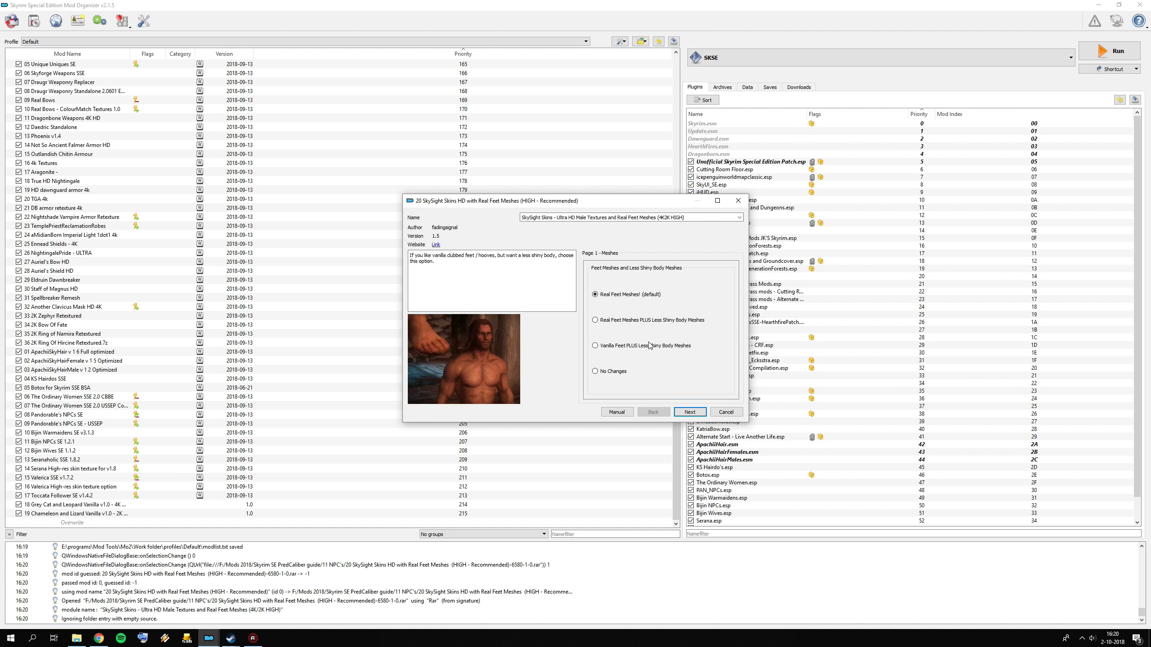
pyautogui.click(739, 217)
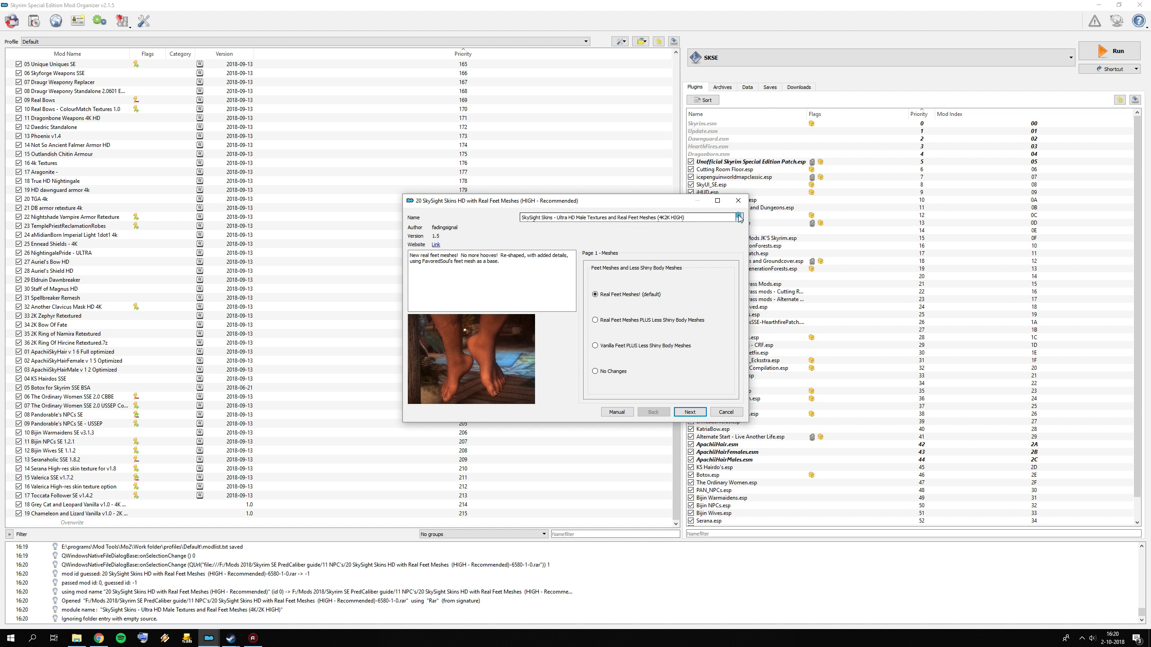
pyautogui.click(684, 225)
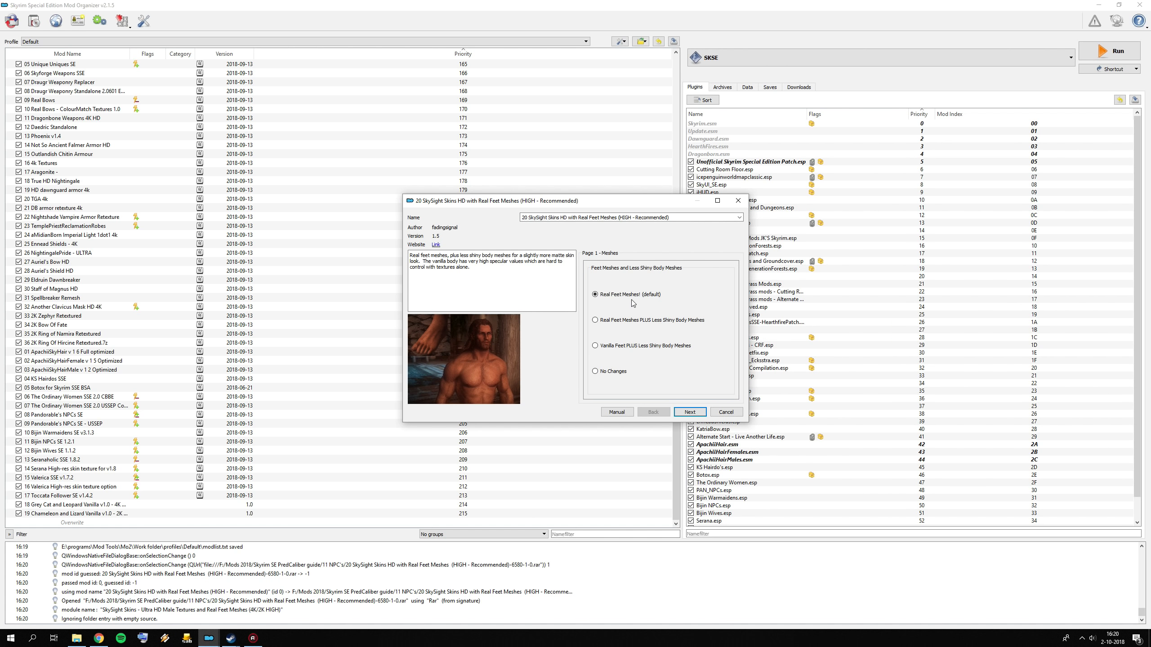
# - Install SkySight Skins with the default Real Feet Meshes, Hairy and Clean body, Vanilla Veins and Vanilla Age options
pyautogui.click(693, 412)
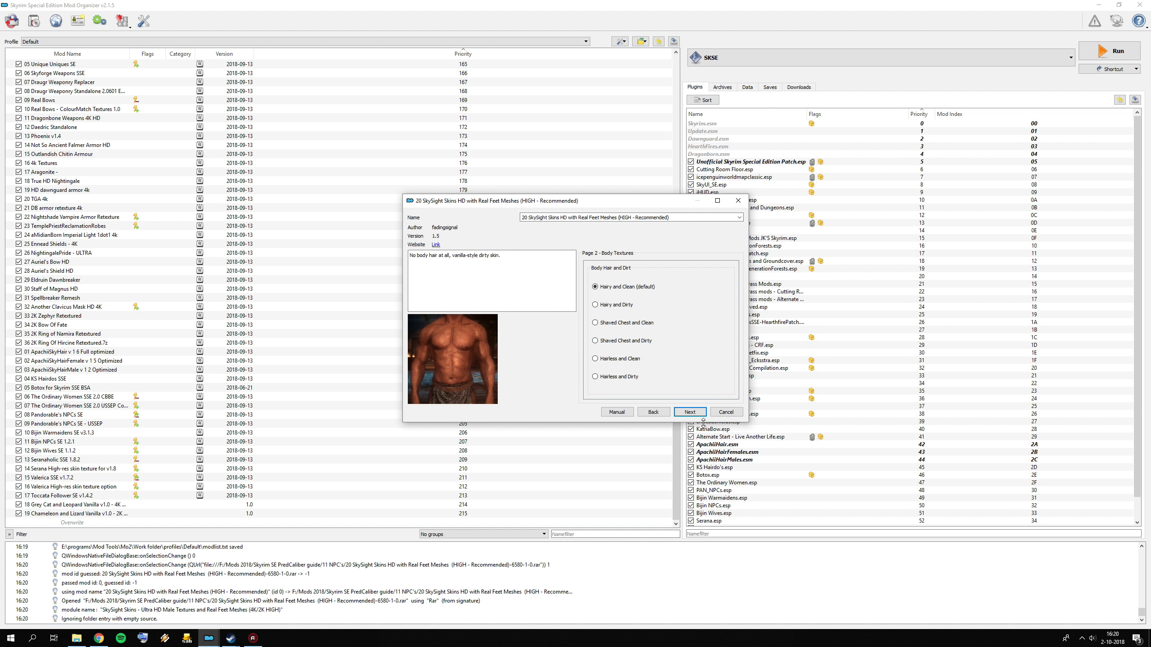
pyautogui.click(689, 413)
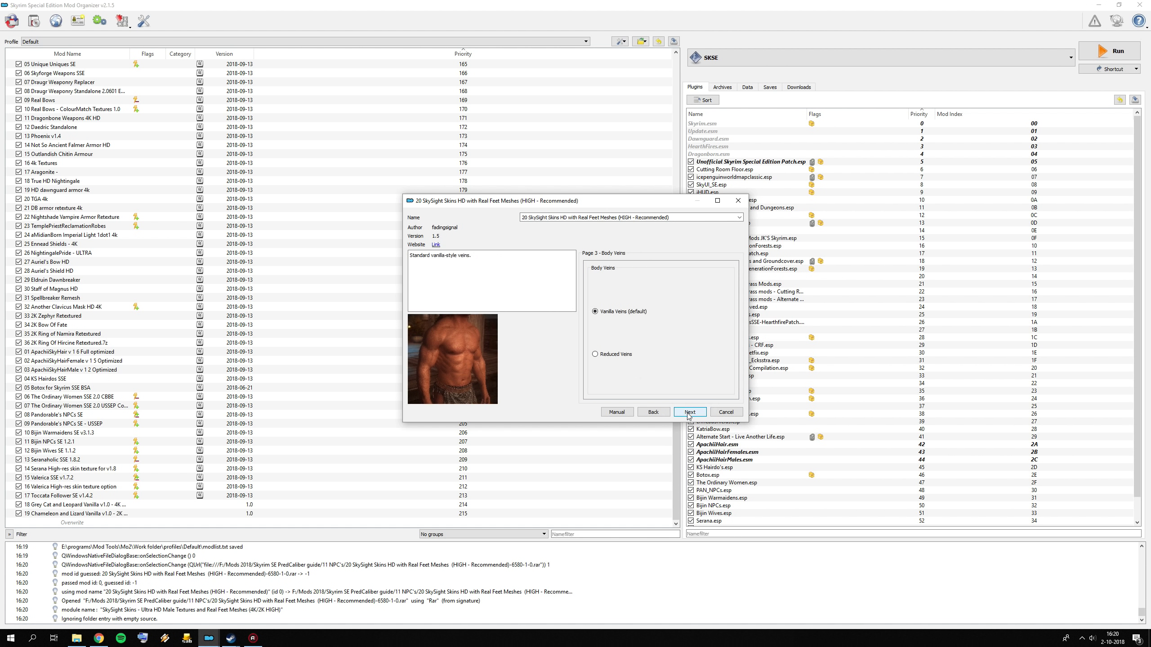
pyautogui.click(689, 415)
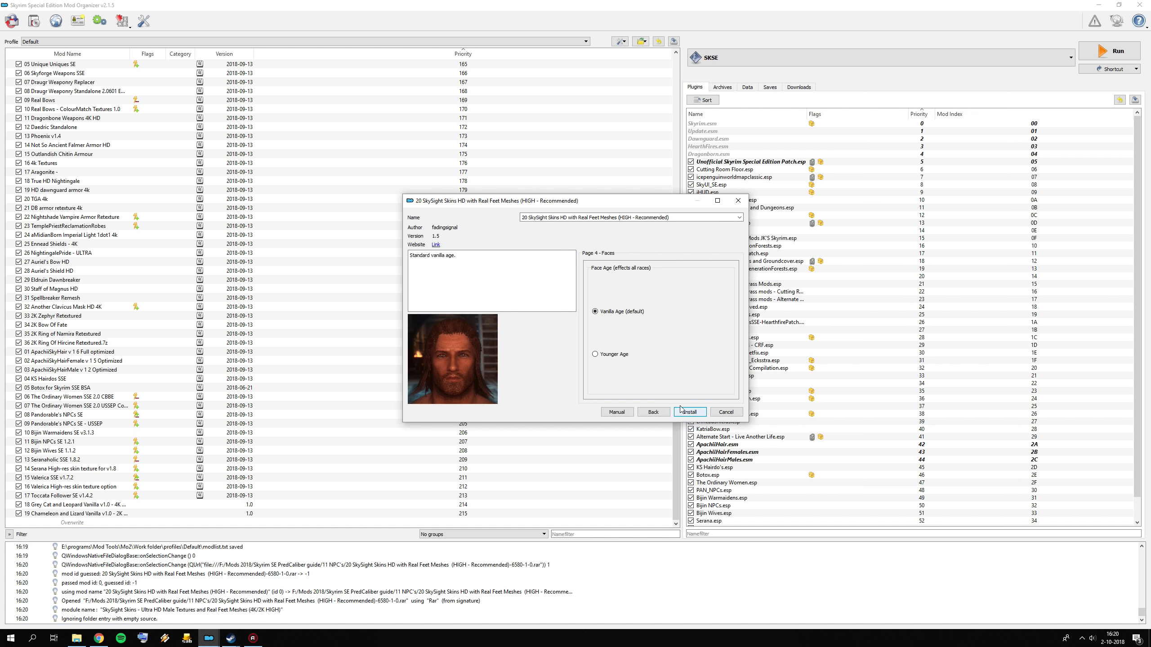
pyautogui.click(688, 411)
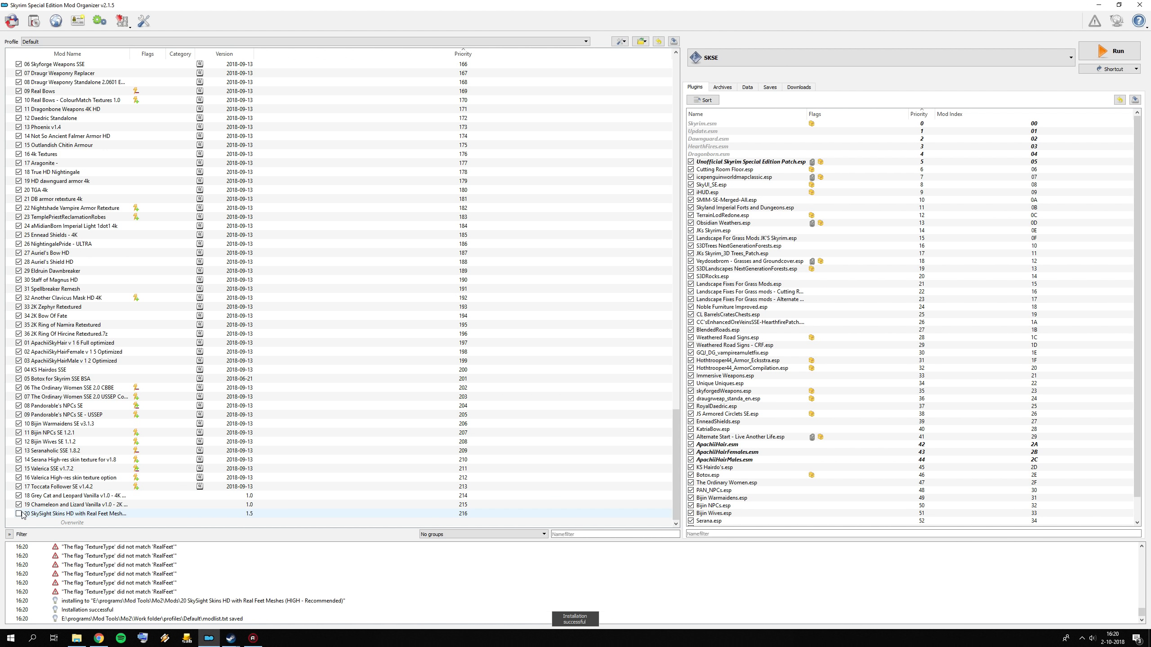
# - Switch back to Chrome and close the SkySight Skins, Masculine Argonian Textures and Masculine Khajiit Textures pages
pyautogui.click(99, 638)
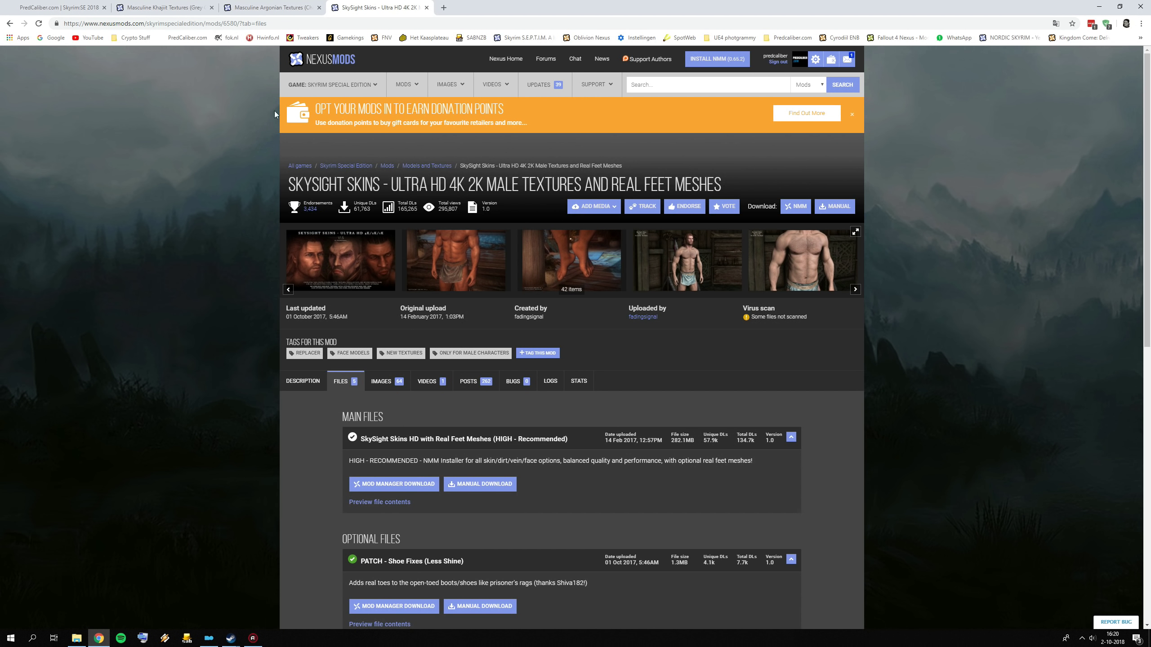
pyautogui.hotkey('ctrl', 'w')
pyautogui.hotkey('ctrl', 'w')
pyautogui.hotkey('ctrl', 'w')
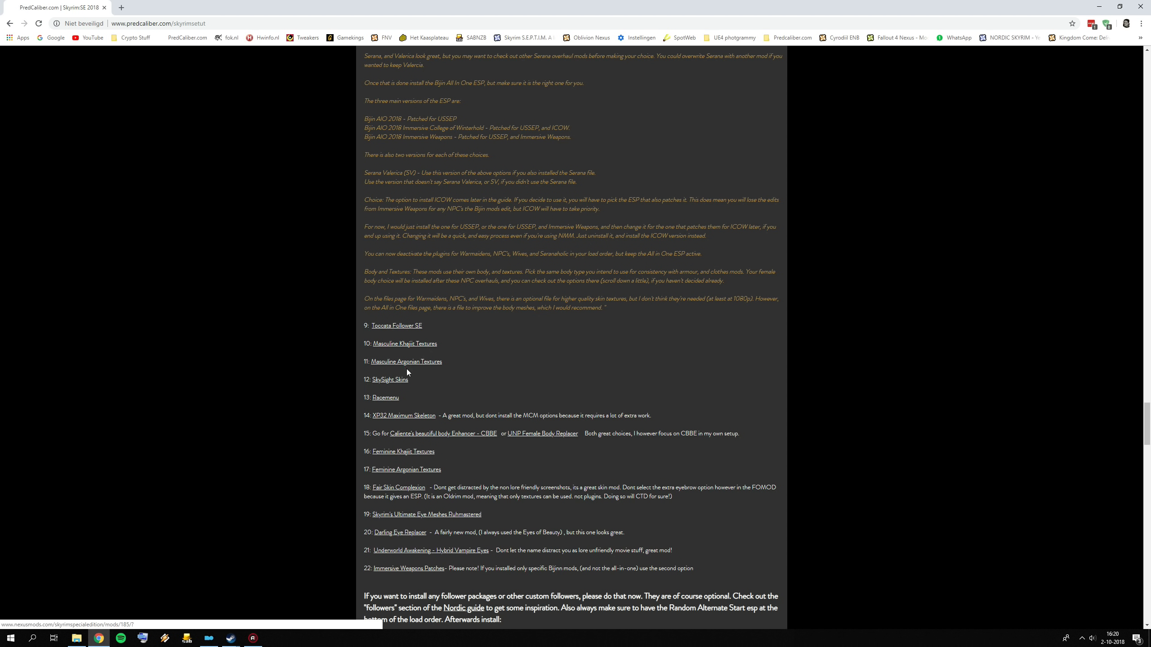
# - Open Racemenu and XP32 Maximum Skeleton from the guide in separate new tabs
pyautogui.rightClick(389, 401)
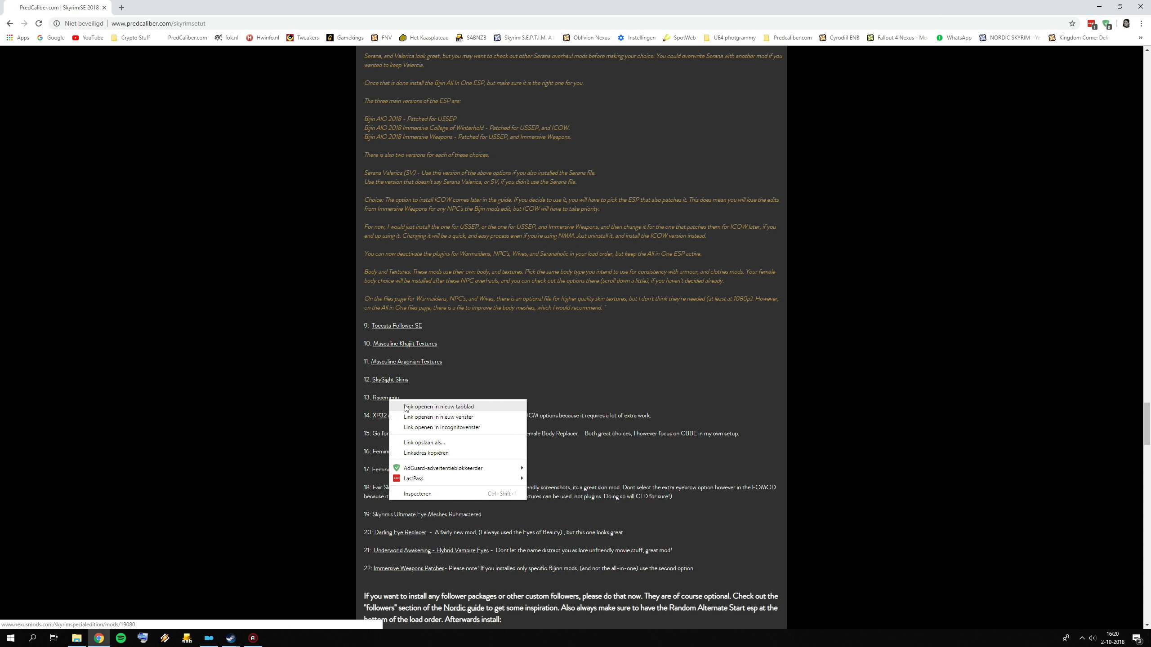
pyautogui.click(405, 408)
pyautogui.rightClick(391, 417)
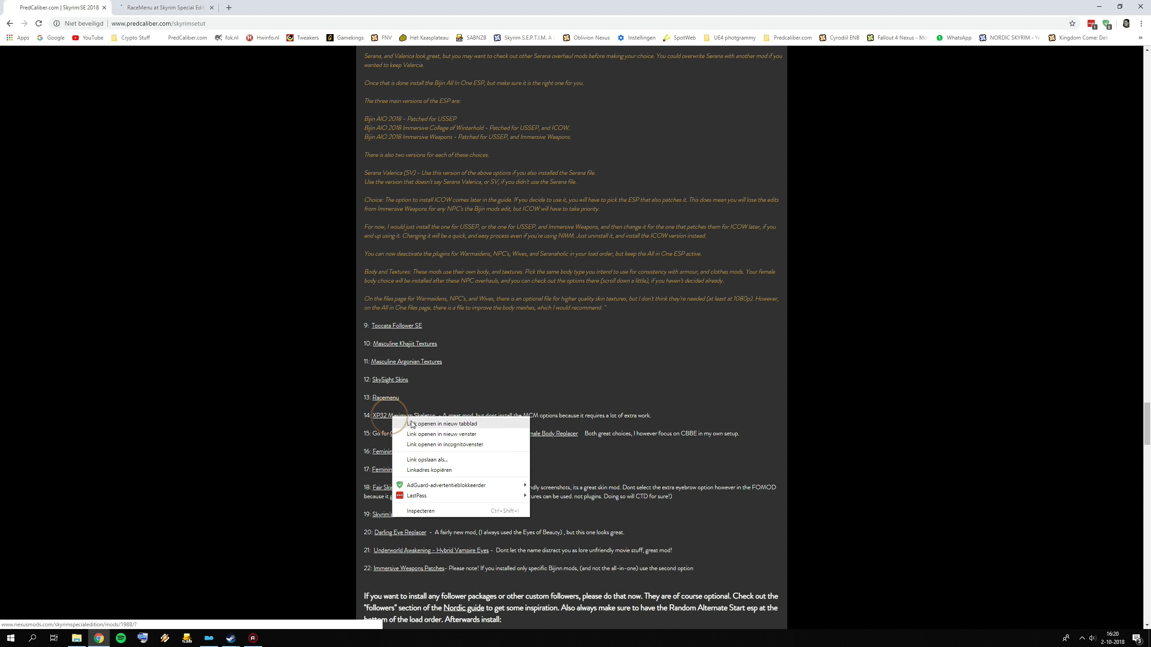
pyautogui.click(412, 424)
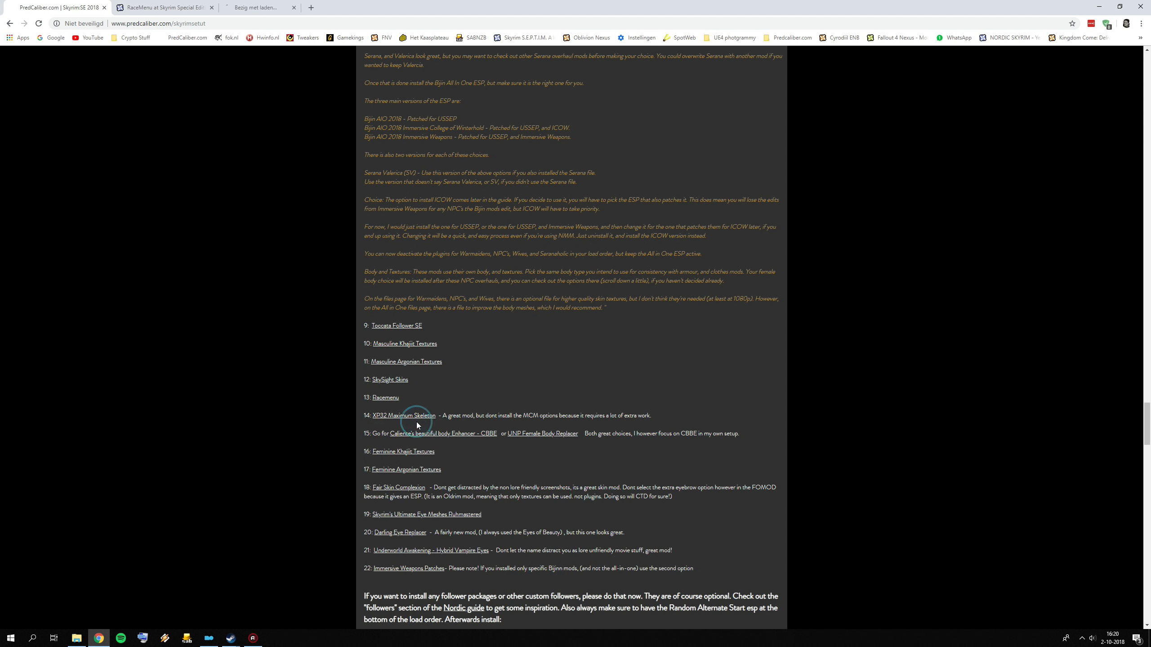
# - Review the RaceMenu page's main file, RaceMenu Special Edition v0-2-6, and view one of the mod's preview images
pyautogui.click(189, 6)
pyautogui.scroll(-1, 366, 458)
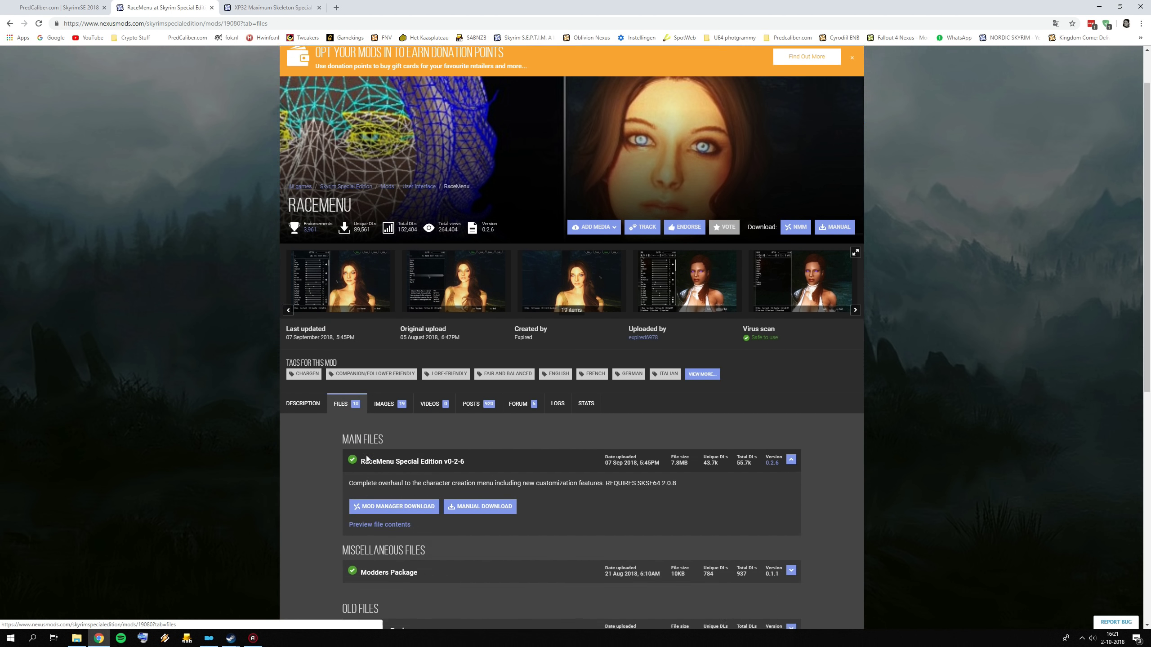
pyautogui.scroll(-4, 366, 453)
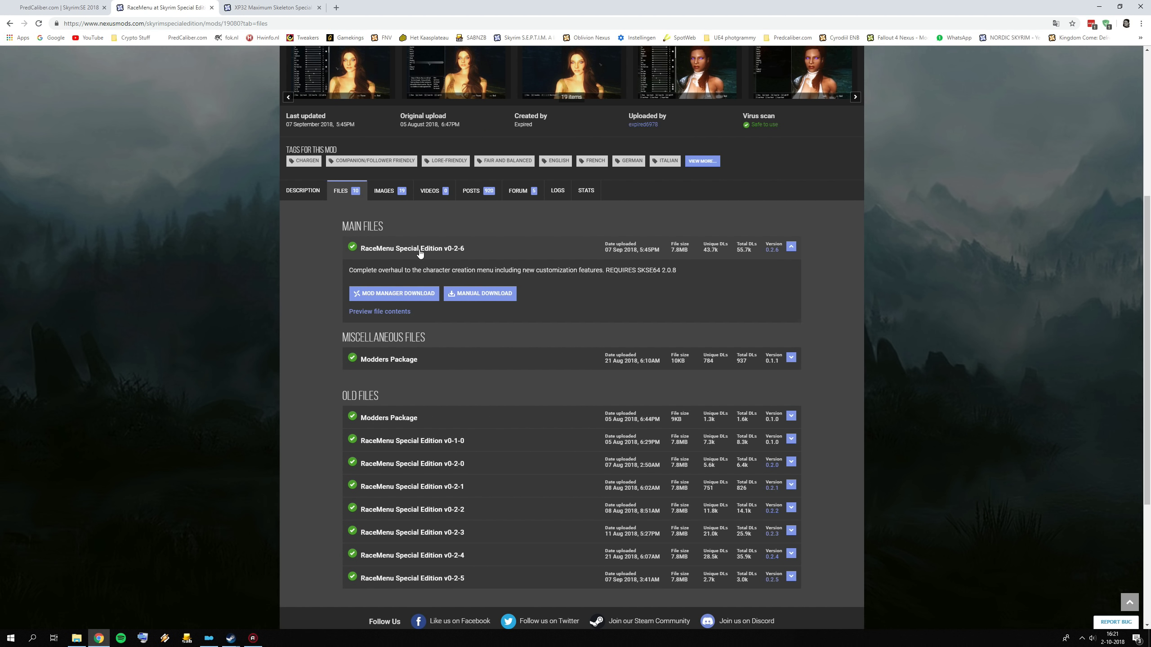
pyautogui.scroll(2, 442, 336)
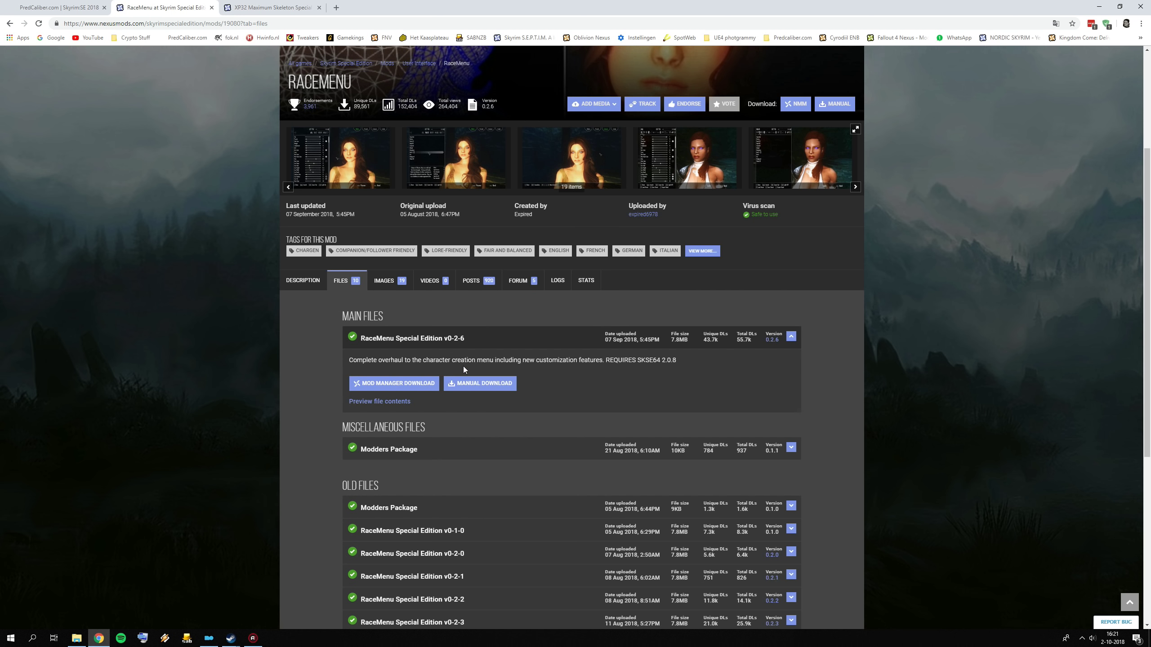
pyautogui.click(643, 166)
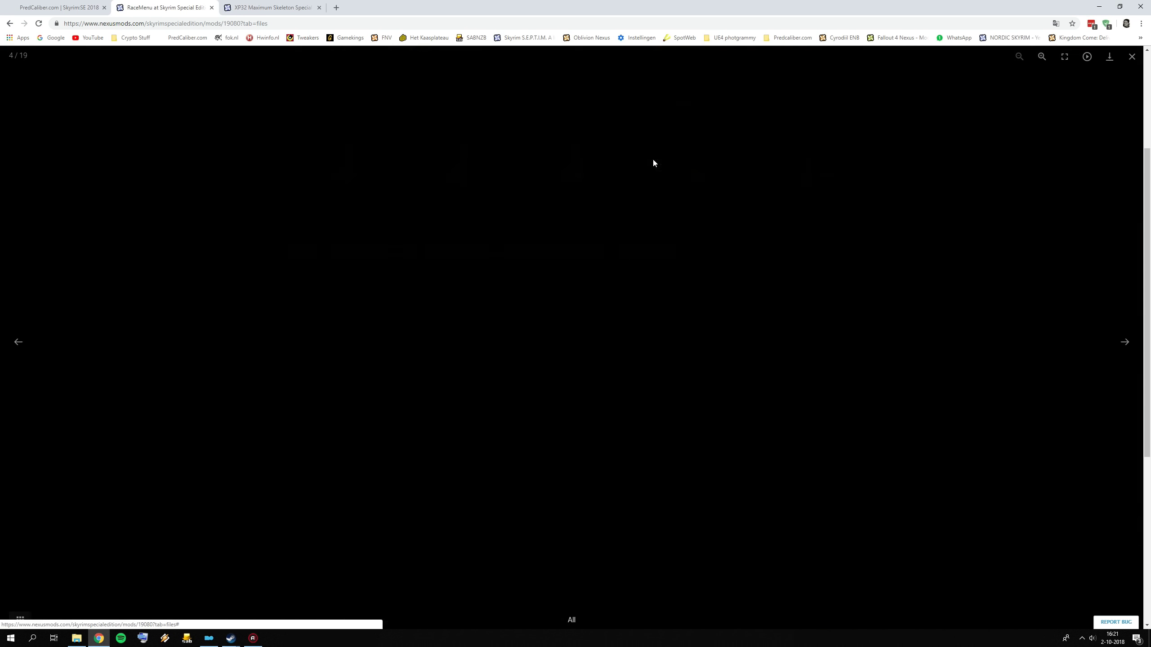
pyautogui.click(1132, 56)
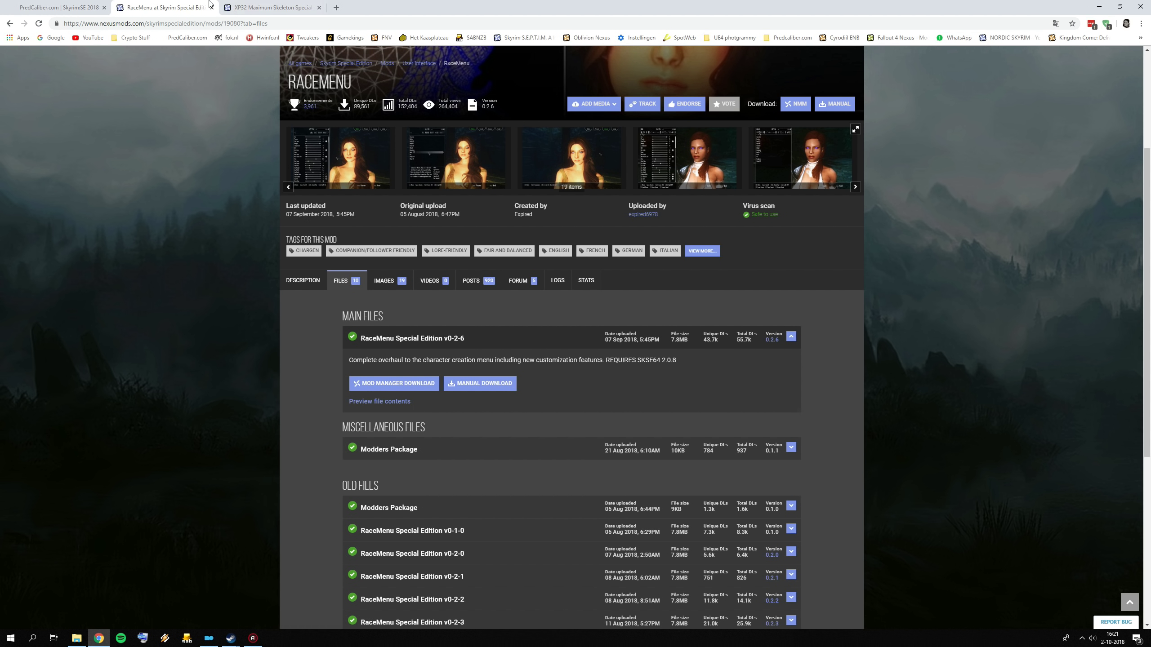
# - Review the files offered on the XP32 Maximum Skeleton Special Extended page, then return to the RaceMenu page
pyautogui.click(272, 7)
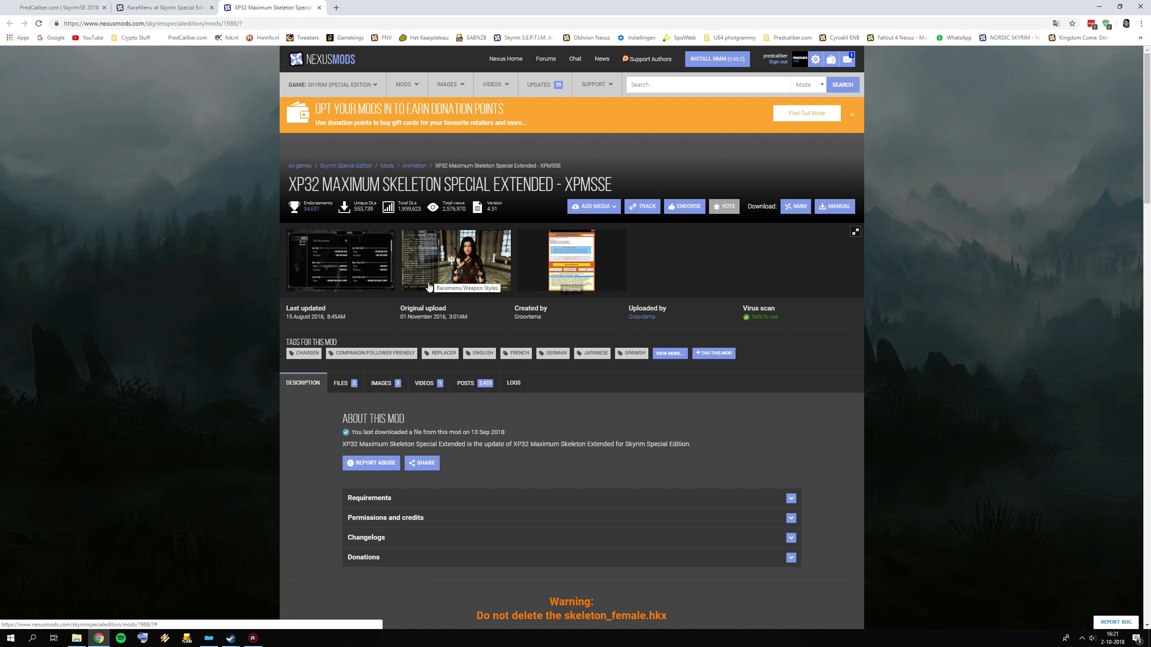
pyautogui.scroll(-1, 335, 348)
pyautogui.click(337, 344)
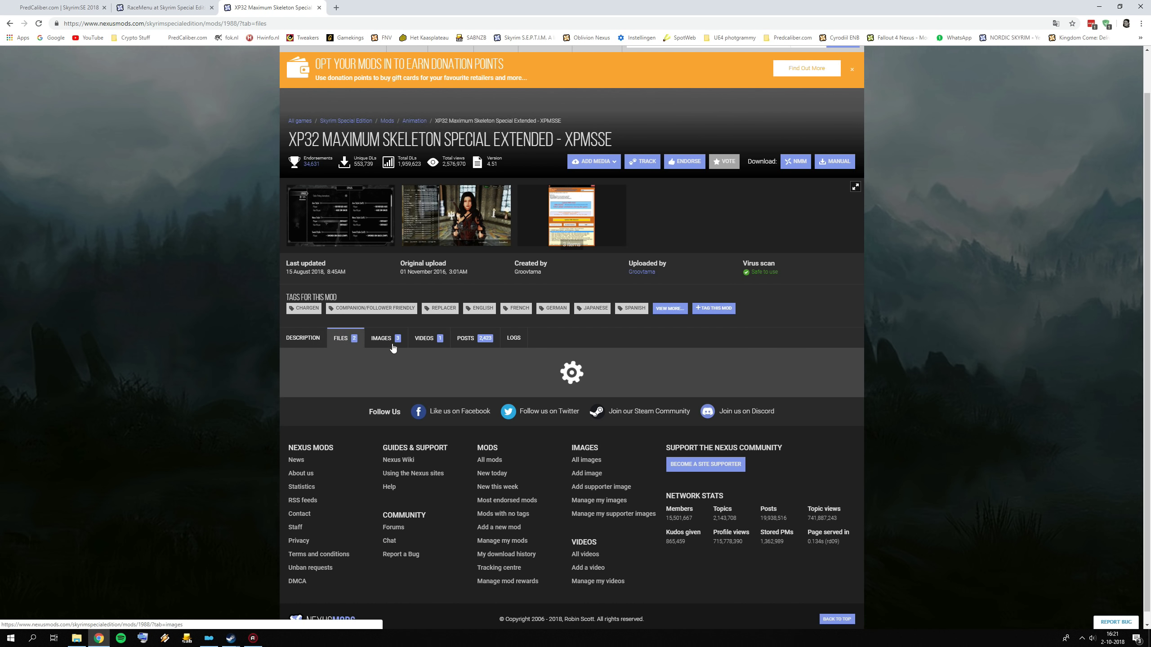
pyautogui.scroll(-1, 435, 374)
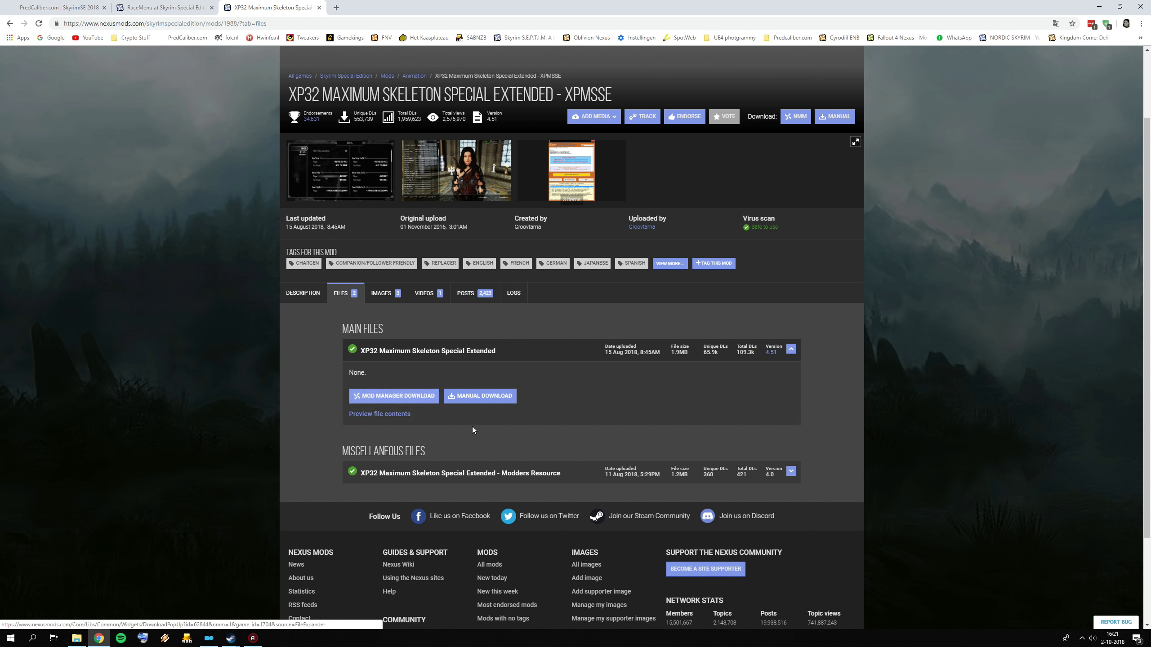
pyautogui.scroll(2, 416, 368)
pyautogui.click(181, 7)
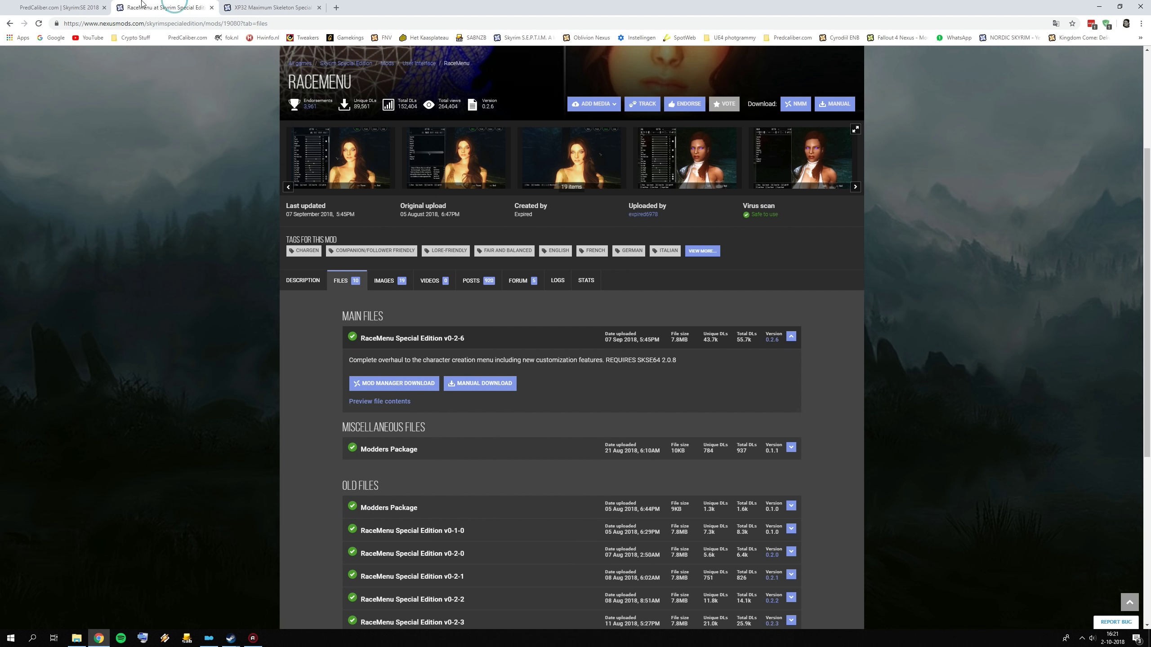
# - Switch to Mod Organizer and install the RaceMenu Special Edition v0-2-6 archive as "21 RaceMenu Special Edition"
pyautogui.click(208, 639)
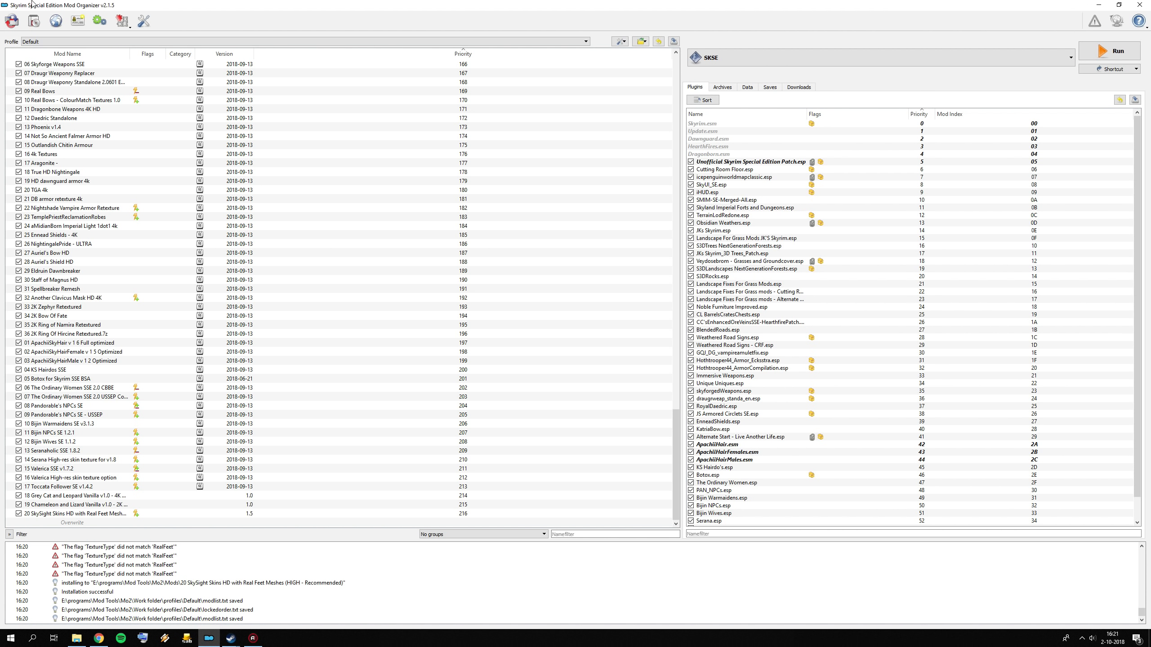
pyautogui.click(11, 20)
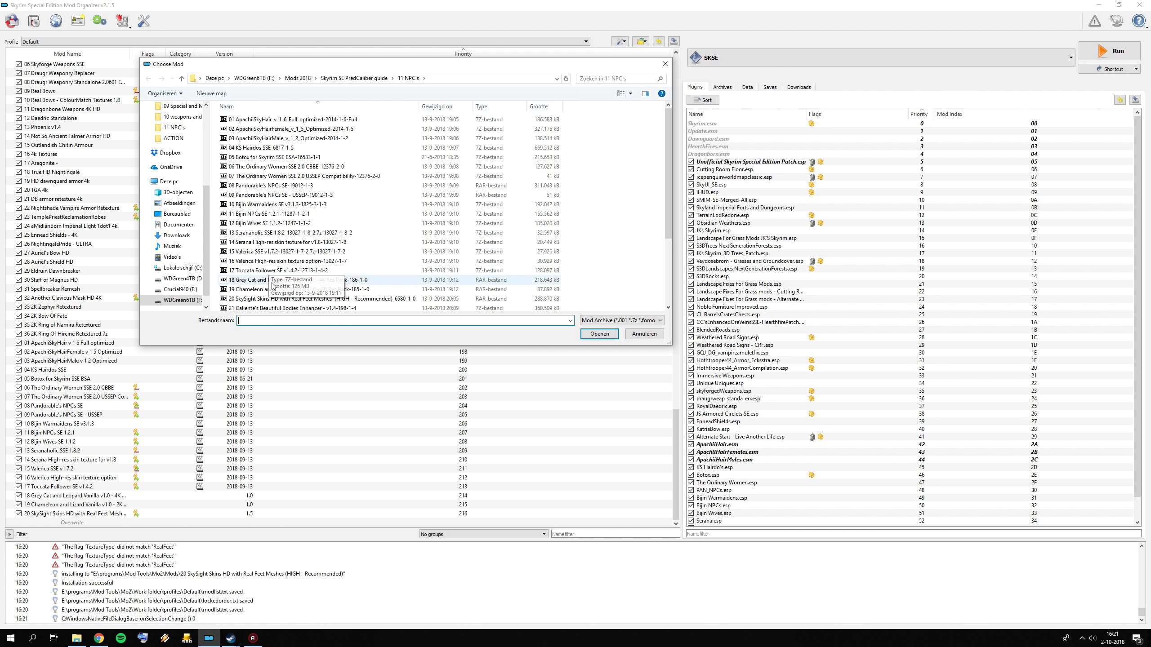
pyautogui.scroll(-1, 249, 285)
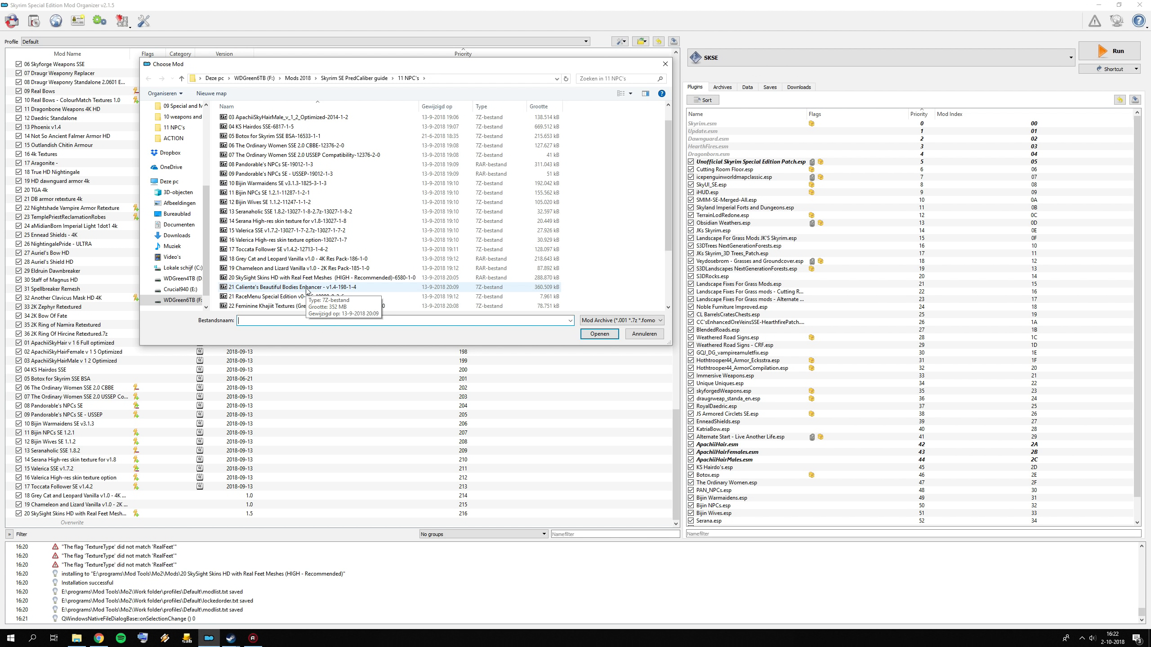
pyautogui.scroll(-1, 307, 290)
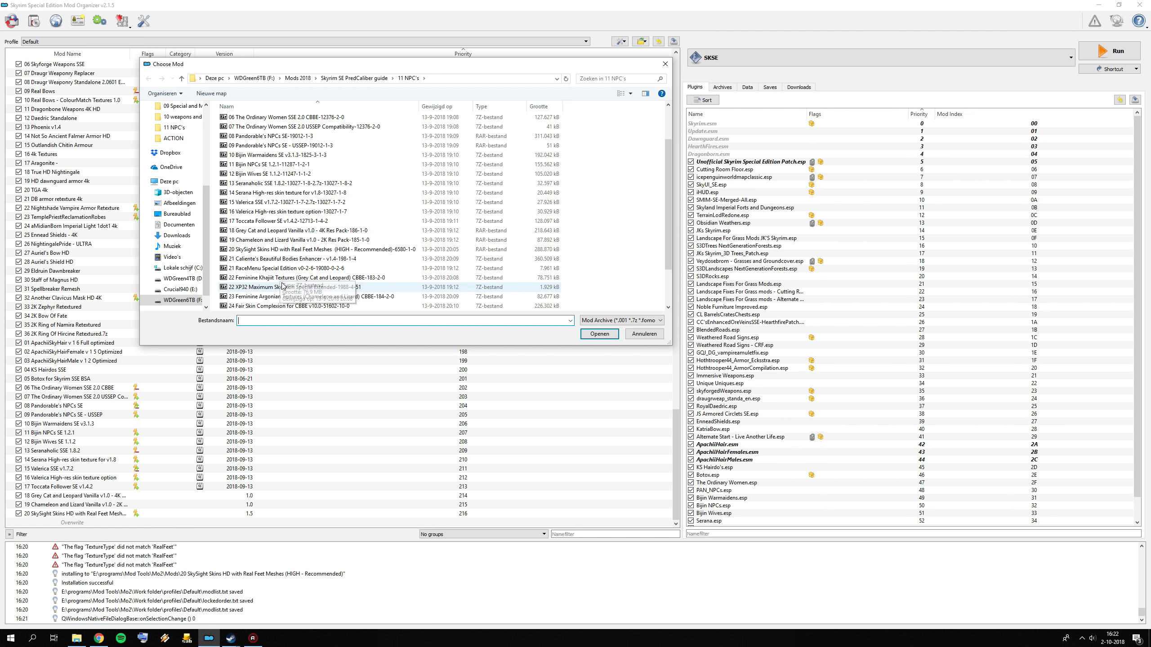
pyautogui.click(271, 269)
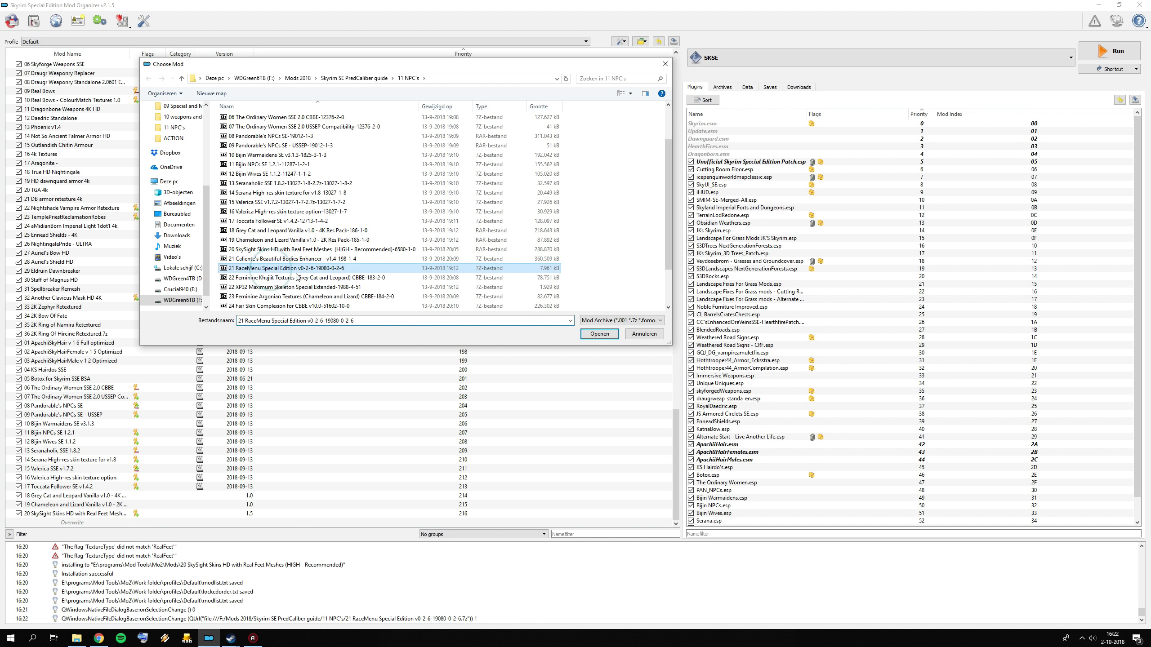
pyautogui.click(599, 333)
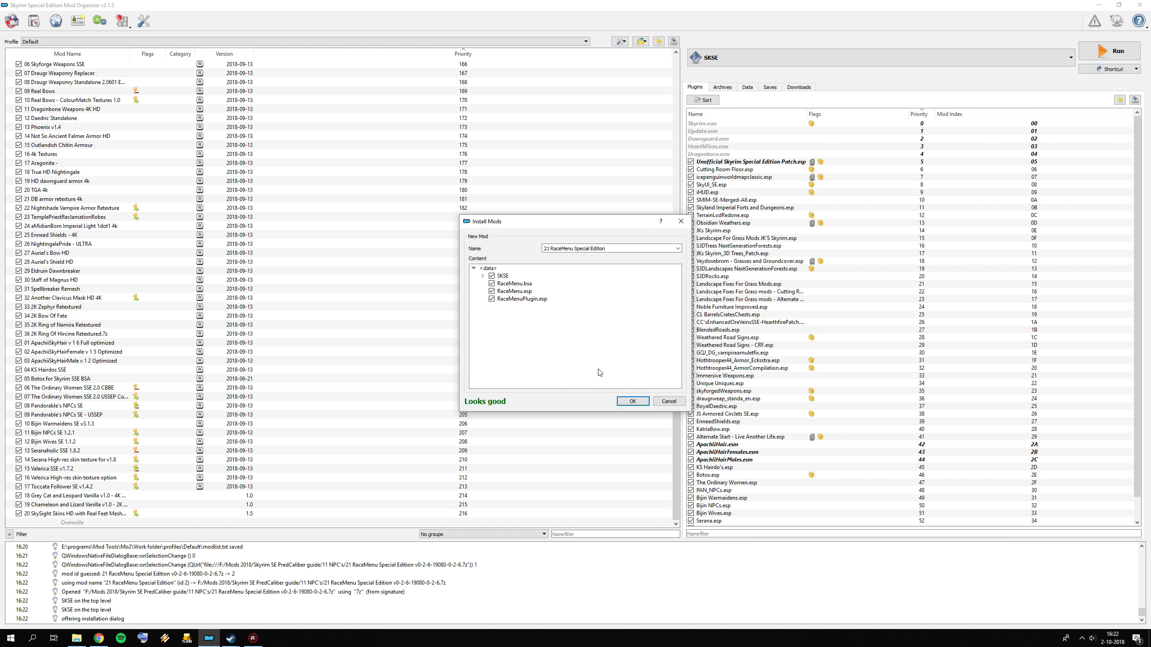
pyautogui.click(632, 401)
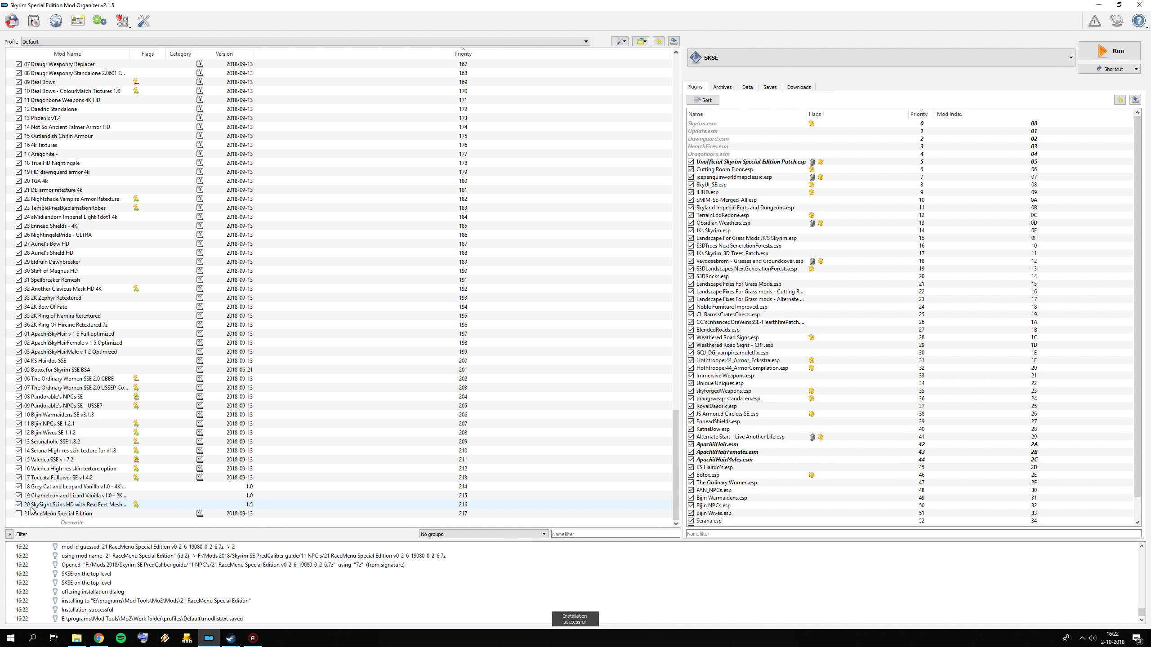
# - Open the "22 XP32 Maximum Skeleton Special Extended" archive for installation and keep Physics Extensions as the animation rig map
pyautogui.click(39, 14)
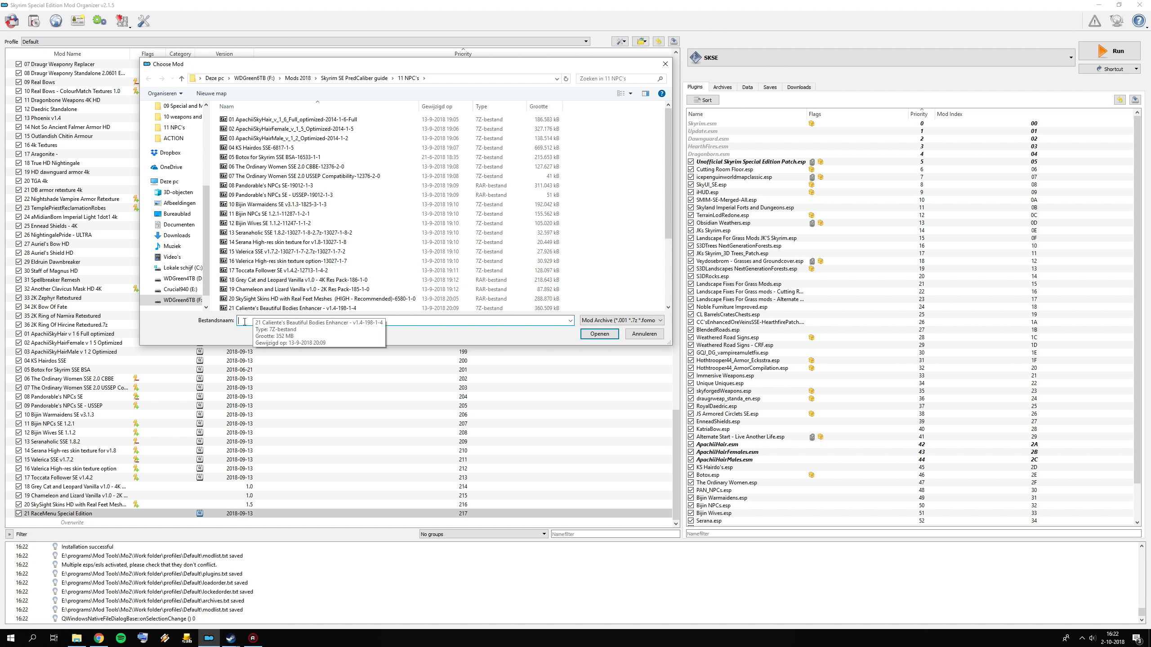
pyautogui.scroll(-2, 278, 241)
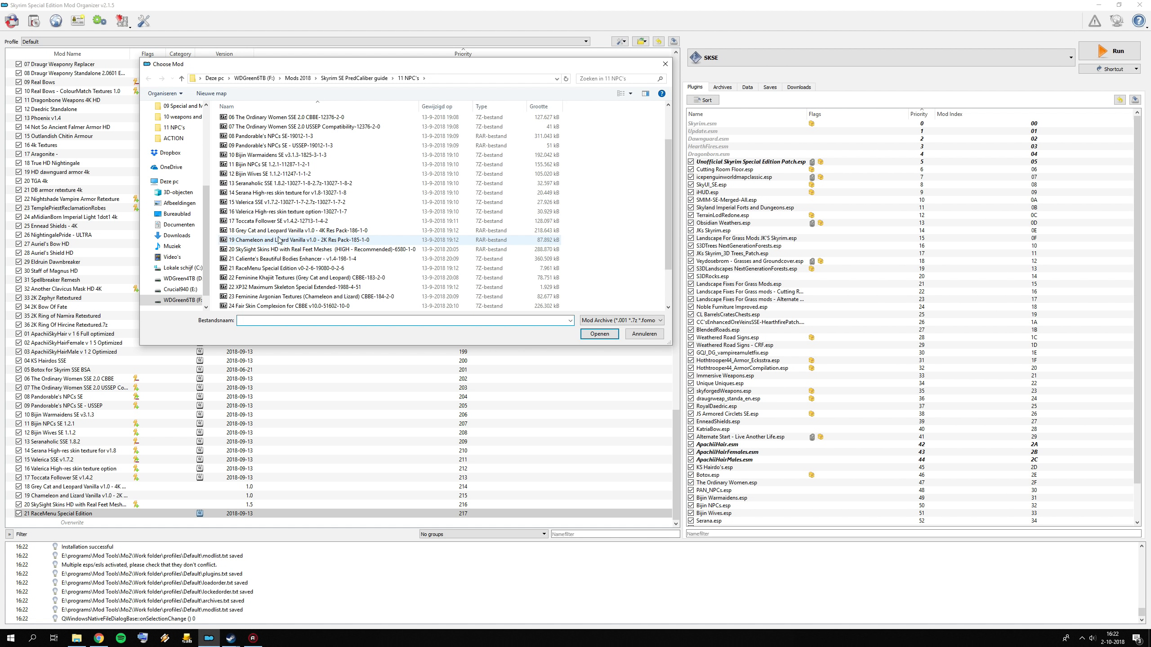
pyautogui.click(294, 287)
pyautogui.press('Return')
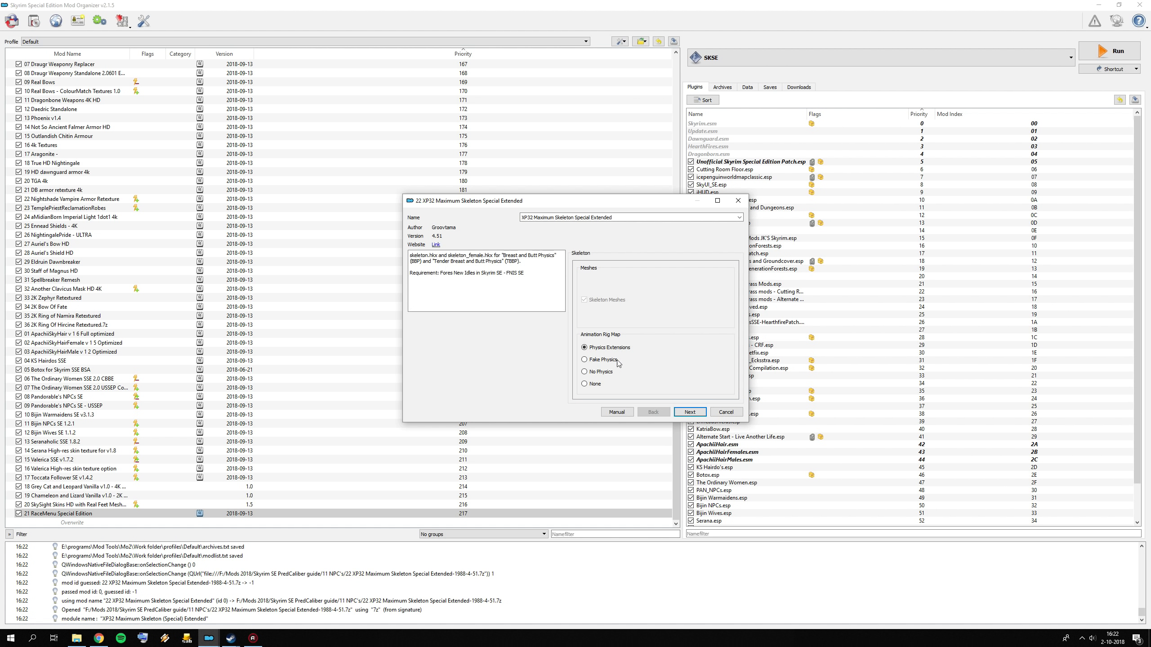
pyautogui.click(691, 413)
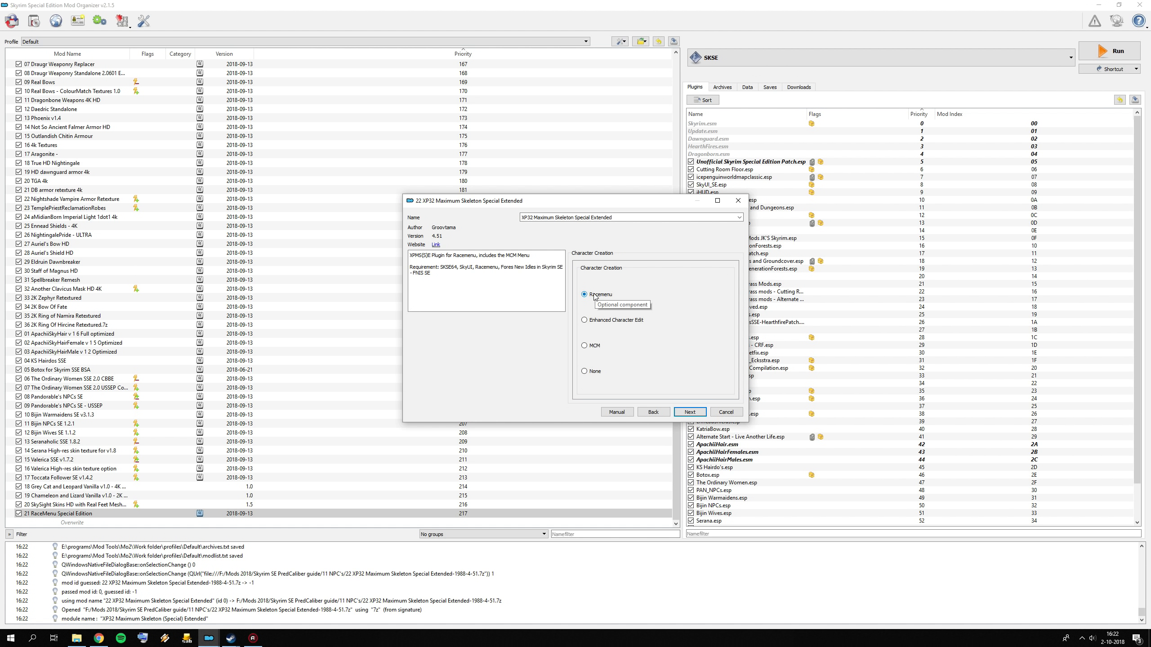
# - Choose None for XP32 character creation and keep the default first person and mounted combat animation options
pyautogui.click(586, 375)
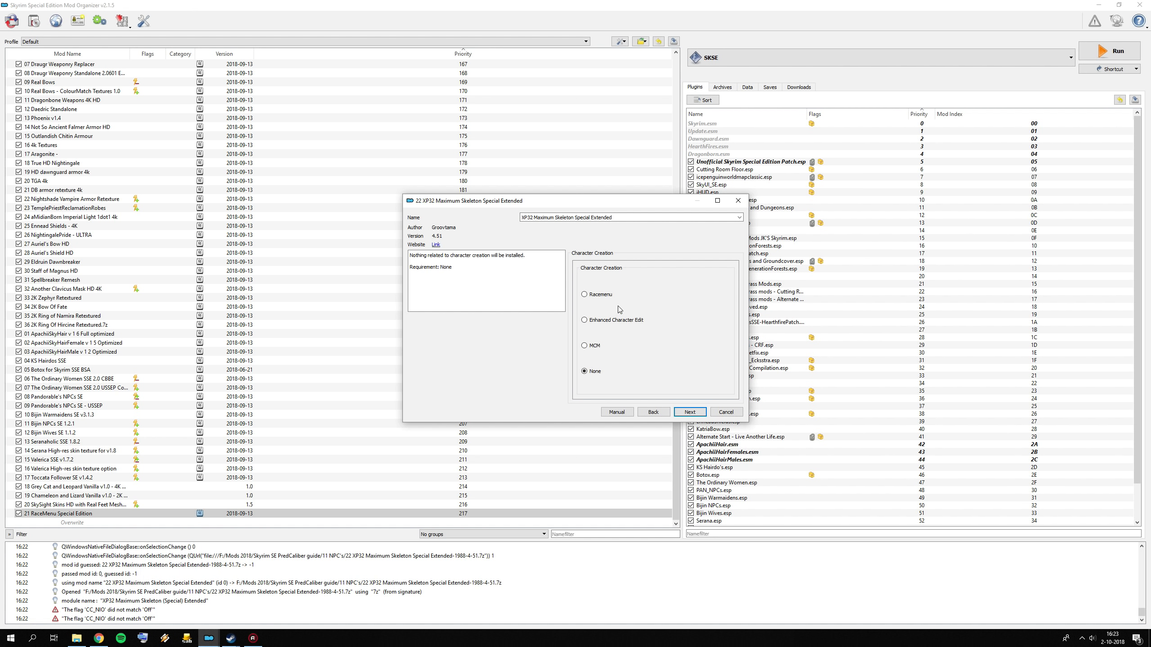
pyautogui.moveTo(603, 299)
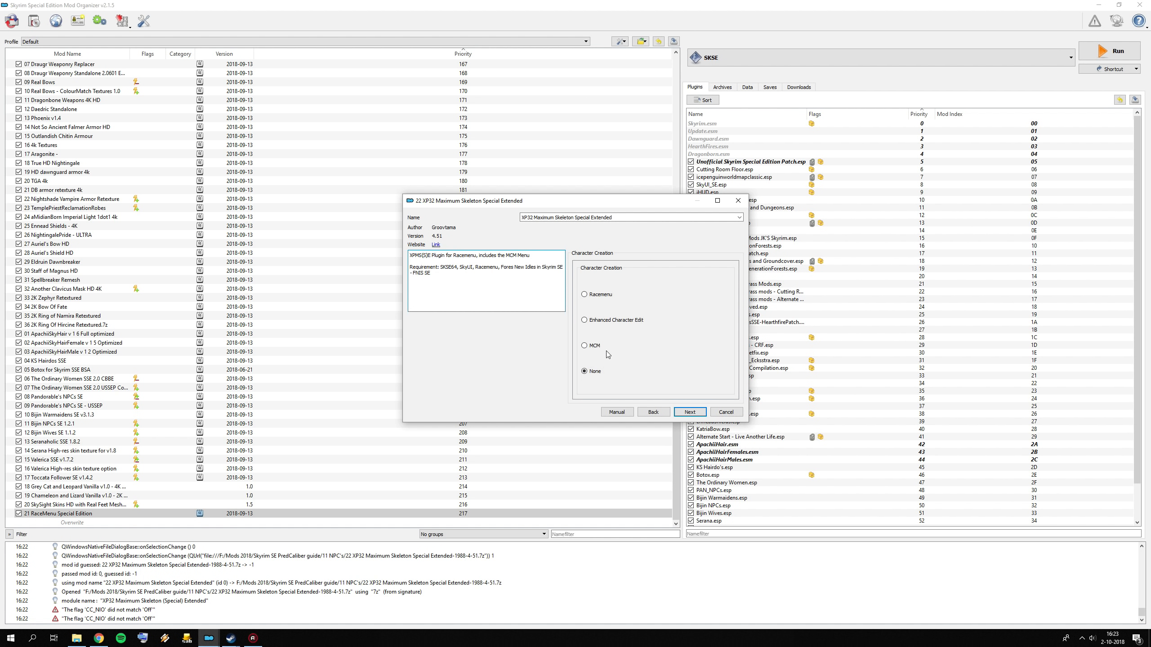
pyautogui.click(689, 411)
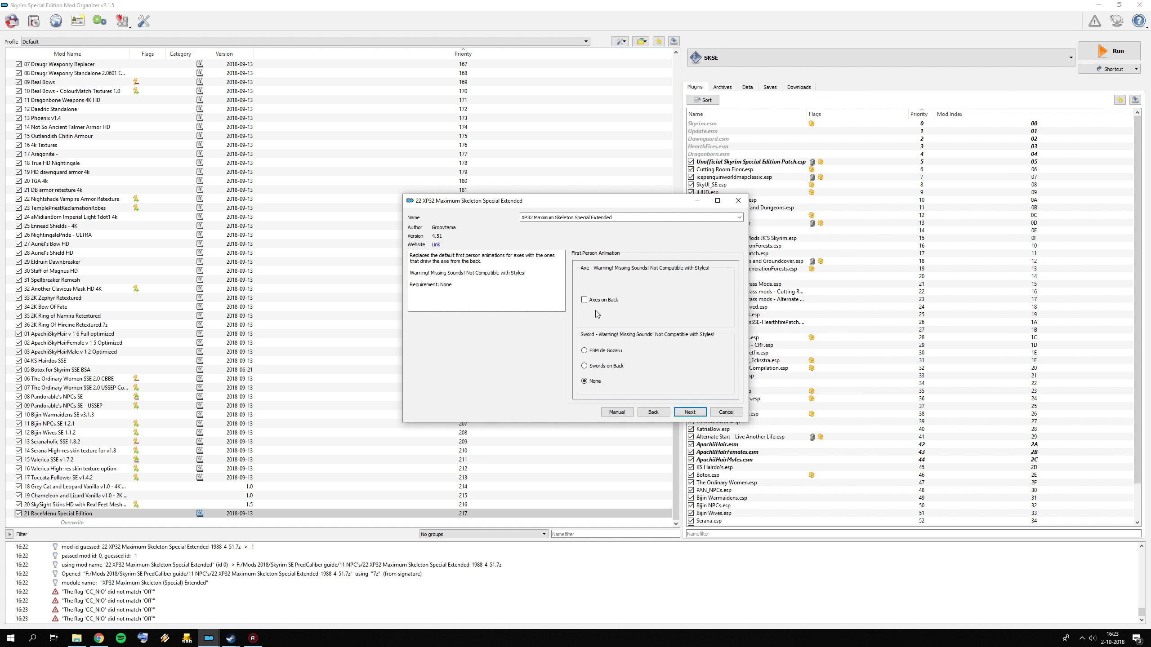
pyautogui.click(696, 415)
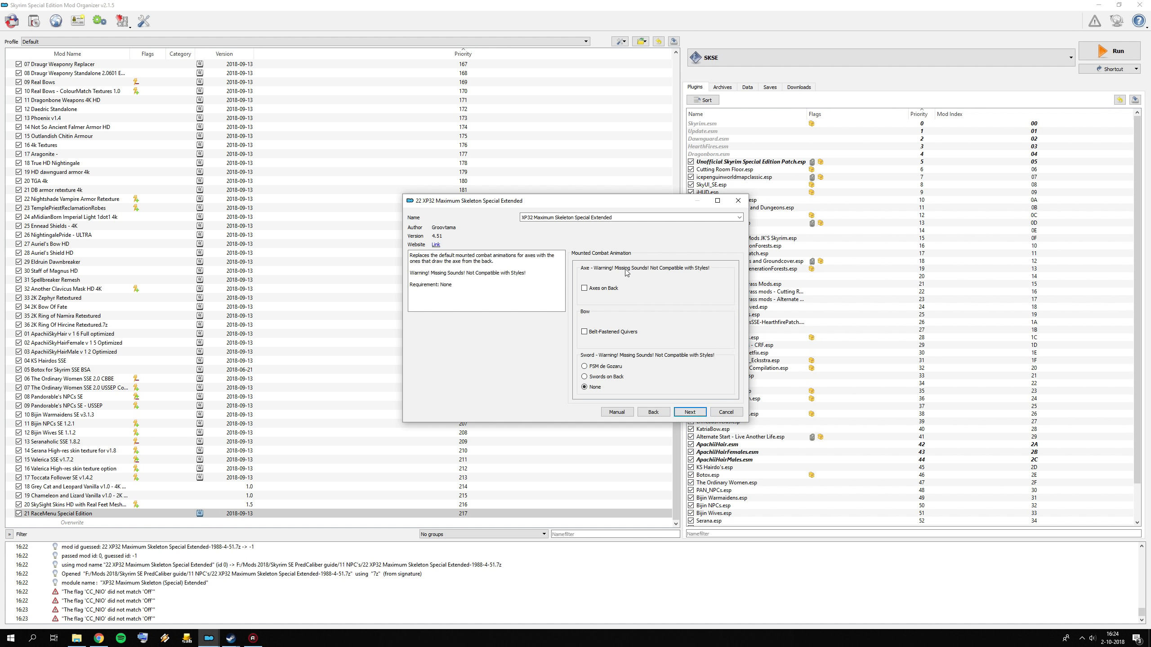
pyautogui.click(699, 420)
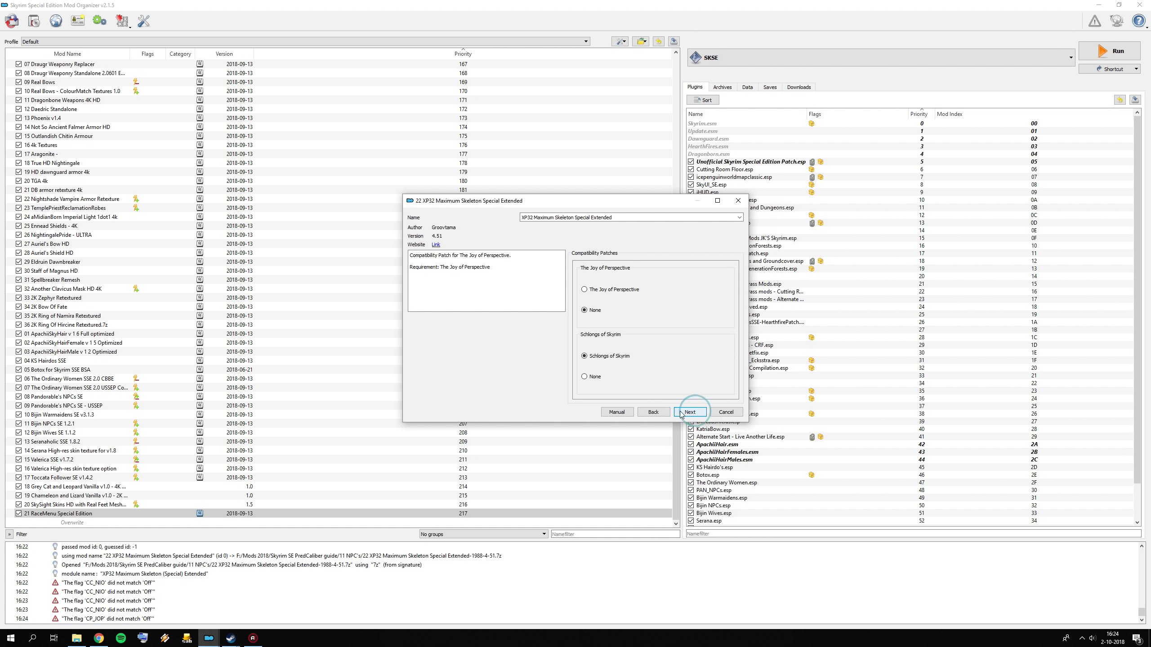
# - Choose None for the Schlongs of Skyrim patch, keep None for Deadly Mutilation, then install and enable XP32 Maximum Skeleton
pyautogui.click(593, 378)
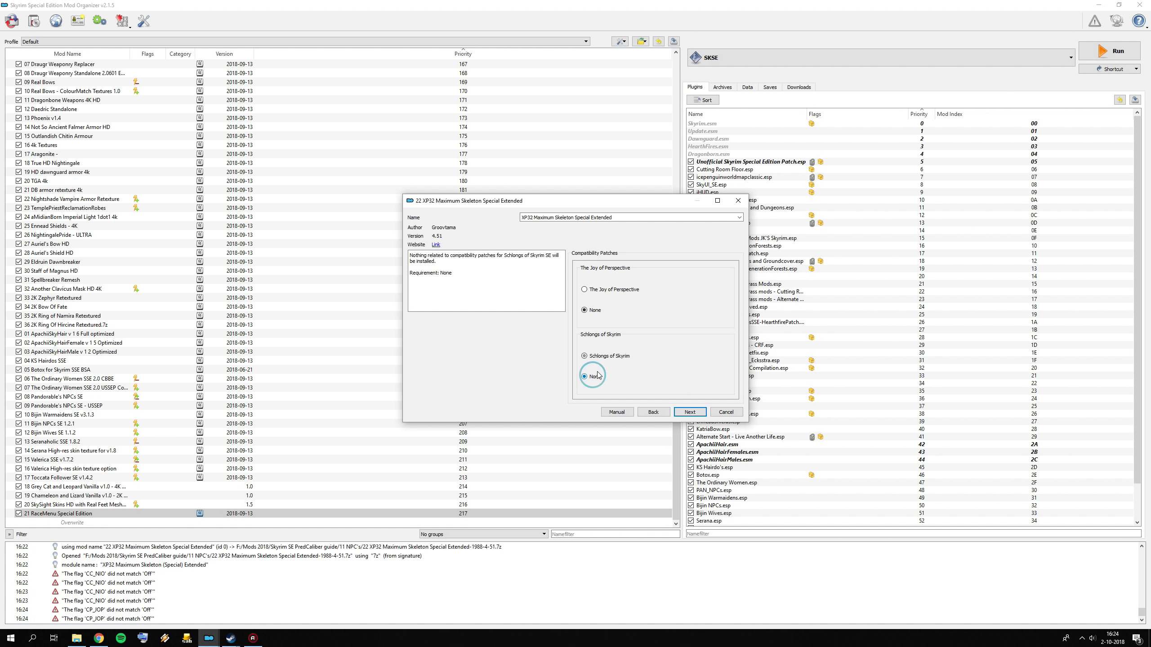
pyautogui.click(689, 417)
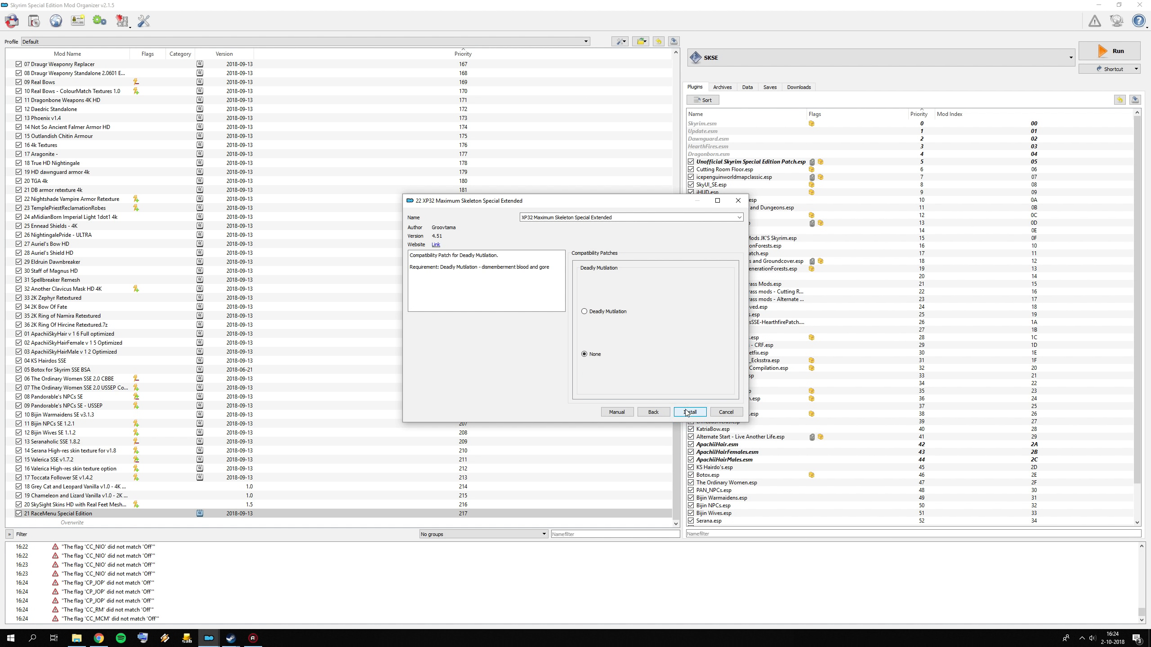
pyautogui.click(689, 413)
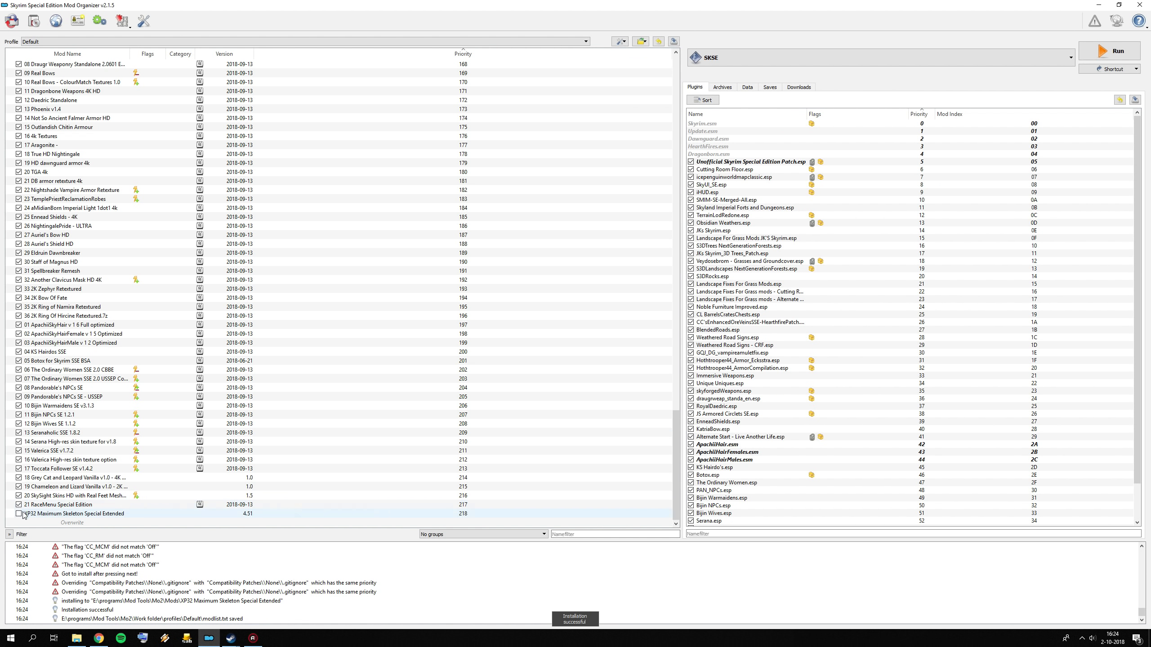
pyautogui.click(27, 517)
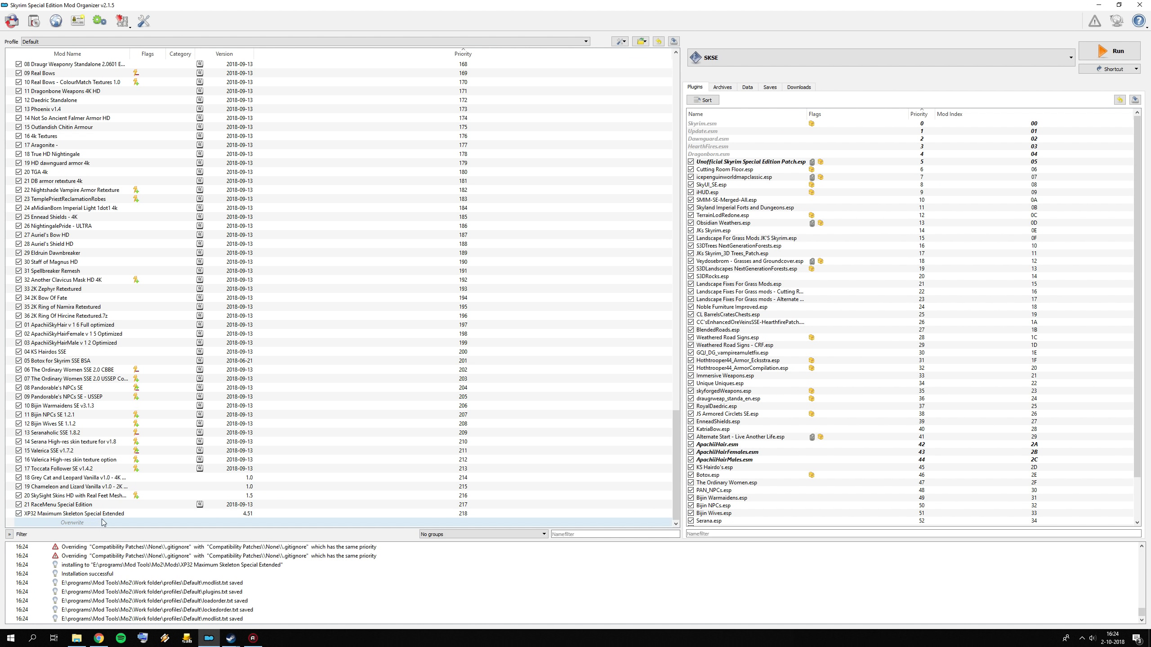
# - Switch back to Chrome and close the RaceMenu and XP32 Maximum Skeleton pages
pyautogui.click(98, 638)
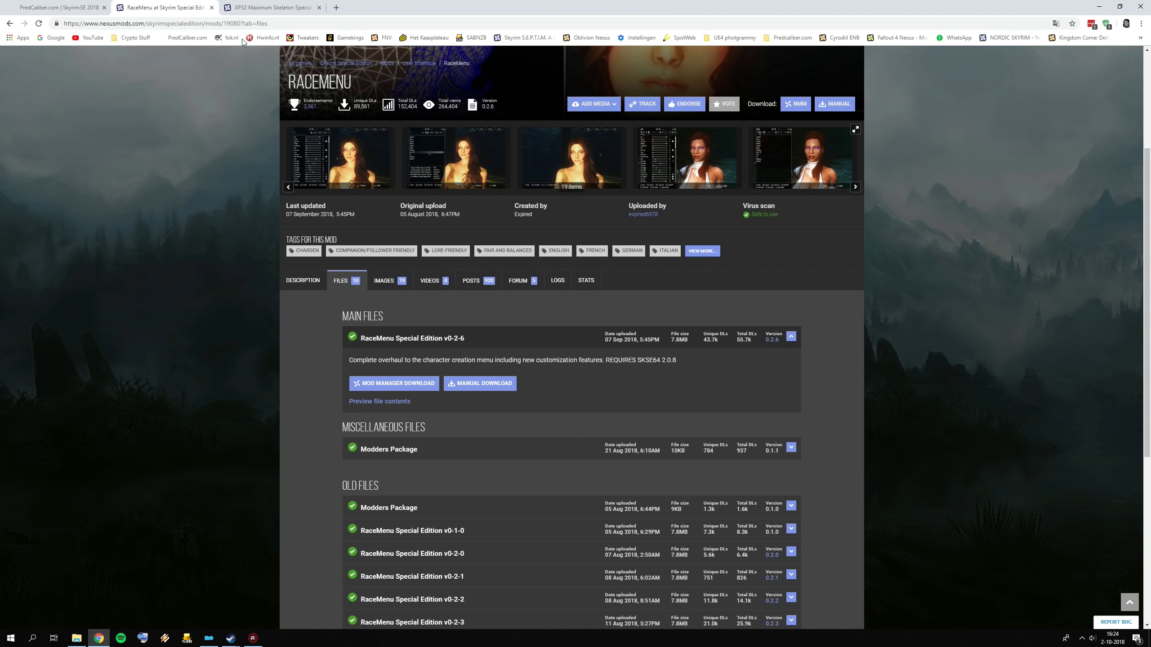
pyautogui.click(211, 7)
pyautogui.click(211, 7)
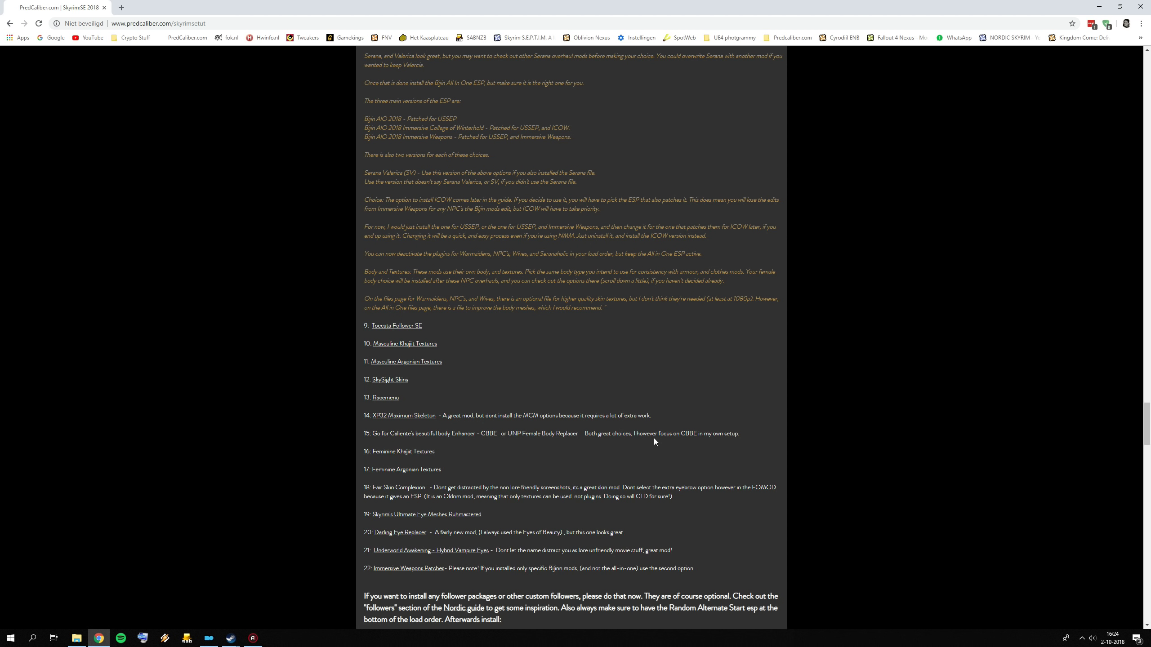
# - Open Caliente's Beautiful Bodies Enhancer - CBBE from the guide in a new tab, review its files, and close the page
pyautogui.rightClick(443, 436)
pyautogui.click(450, 443)
pyautogui.click(166, 7)
pyautogui.click(354, 457)
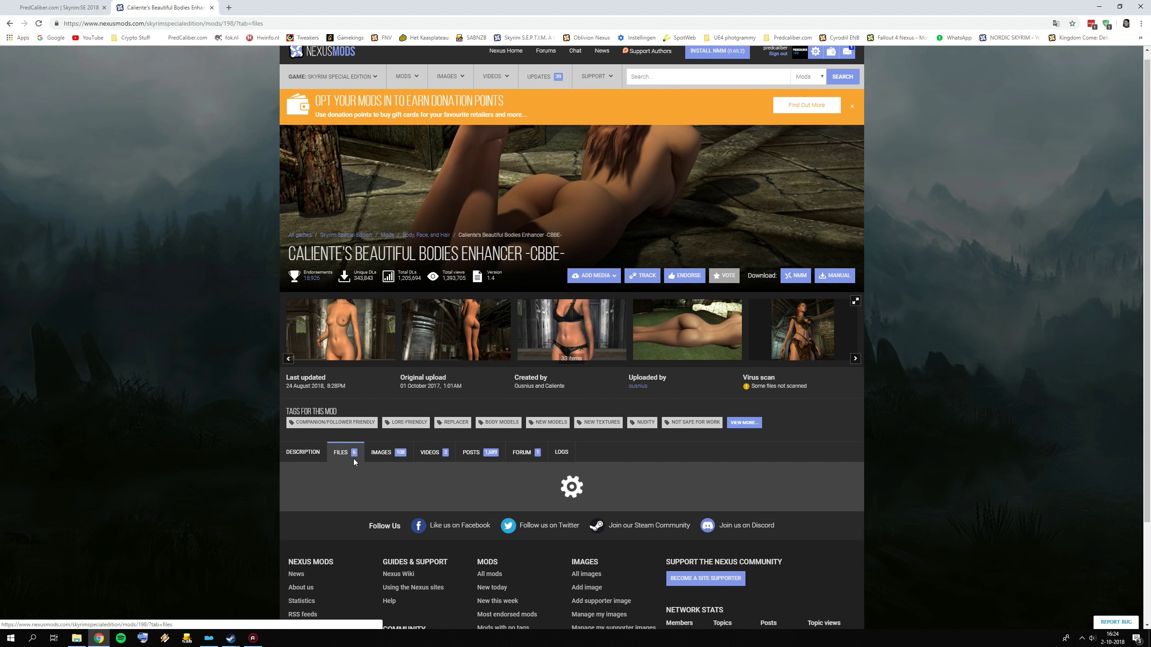
pyautogui.scroll(-5, 357, 456)
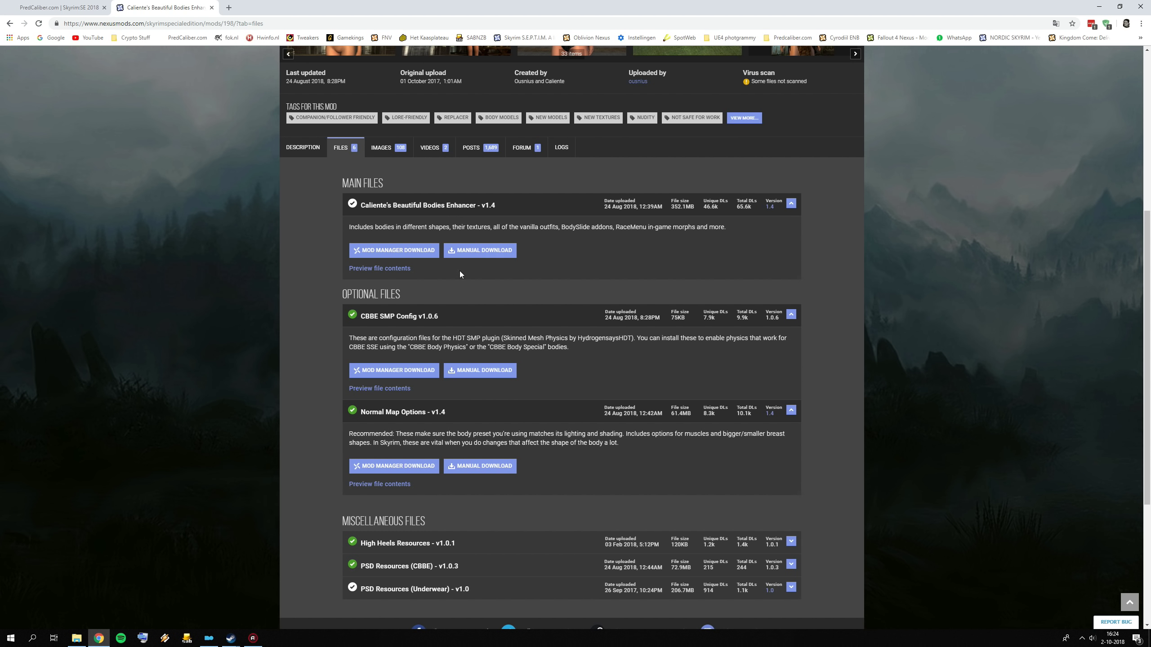
pyautogui.click(212, 7)
# - Switch to Mod Organizer and start installing the archive 21 Caliente's Beautiful Bodies Enhancer - v1.4 from the 11 NPC's folder
pyautogui.click(208, 638)
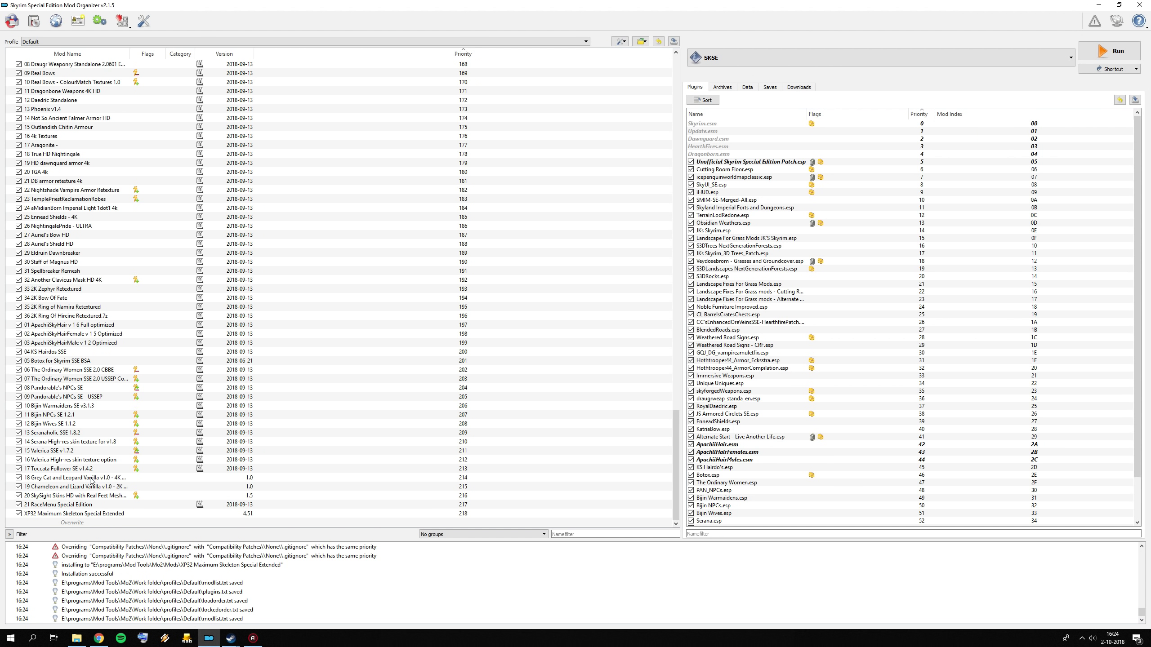
pyautogui.click(12, 20)
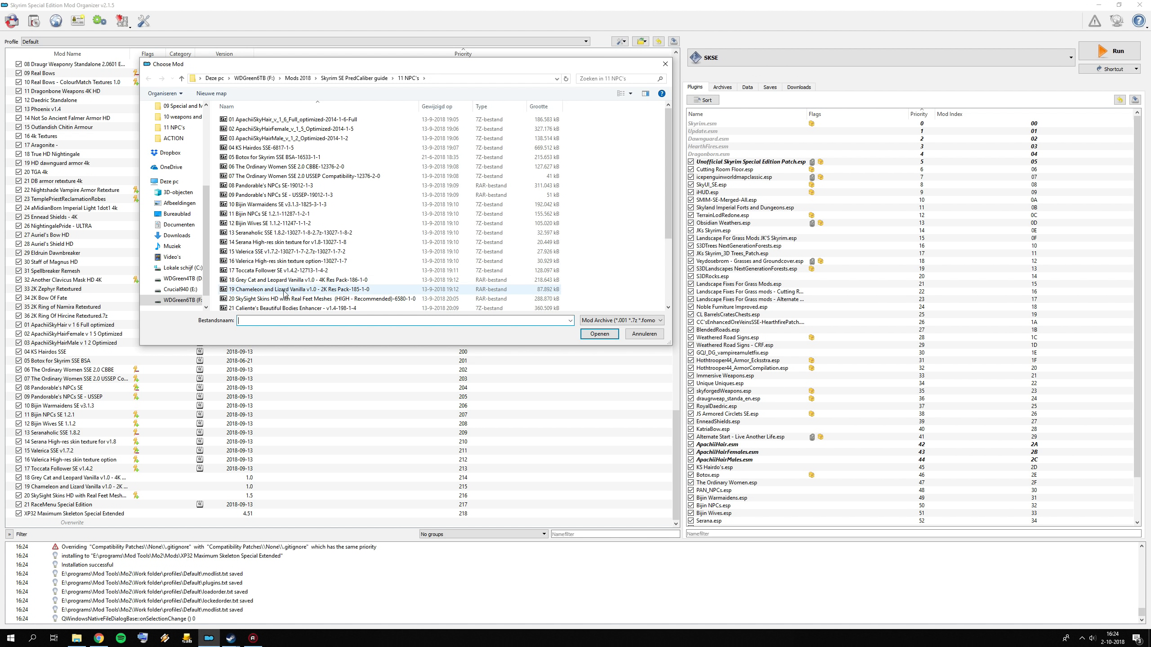
pyautogui.click(295, 309)
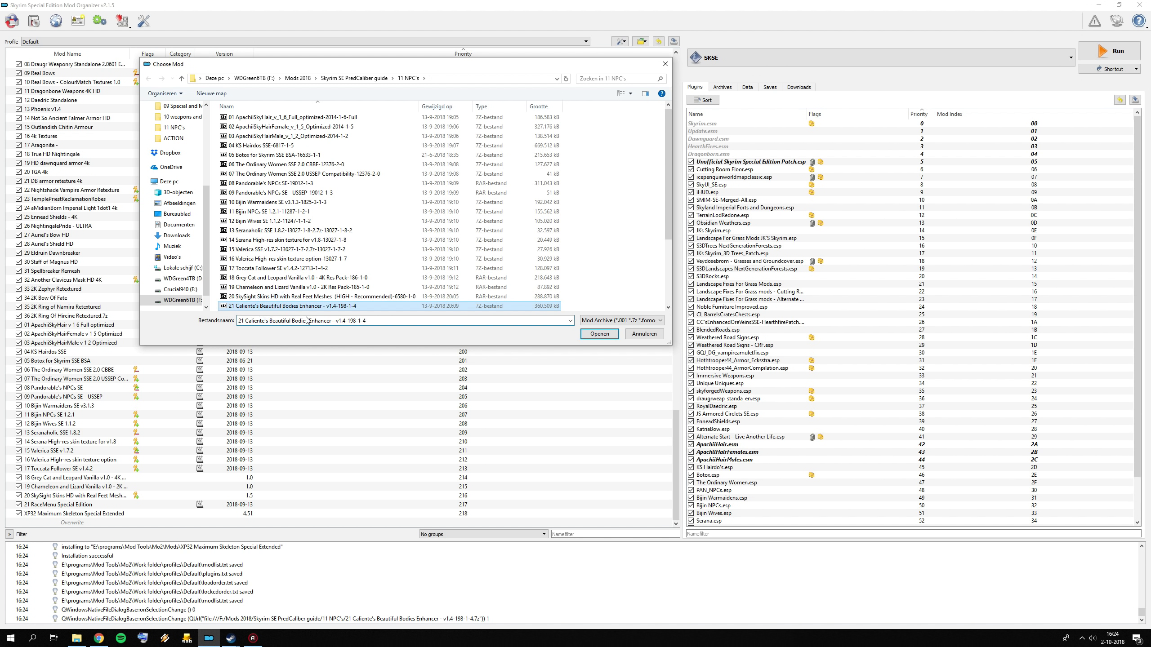
pyautogui.press('Return')
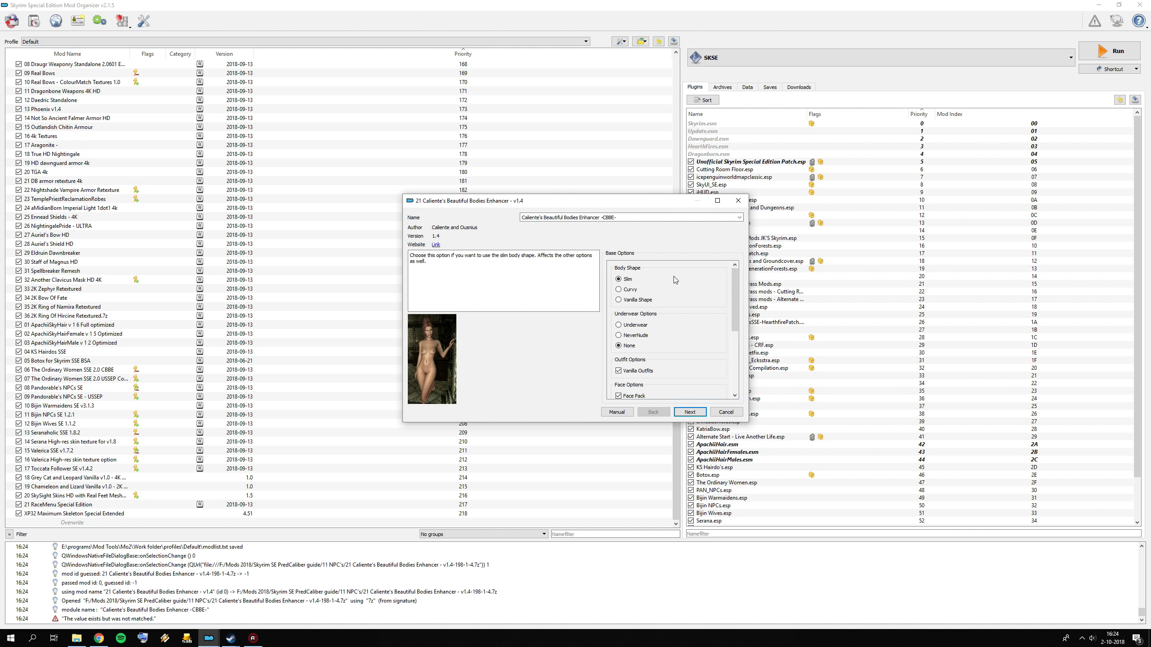
# - Choose the Underwear option for CBBE, keep the Slim body shape and the other default base options, and continue to the underwear options
pyautogui.click(637, 326)
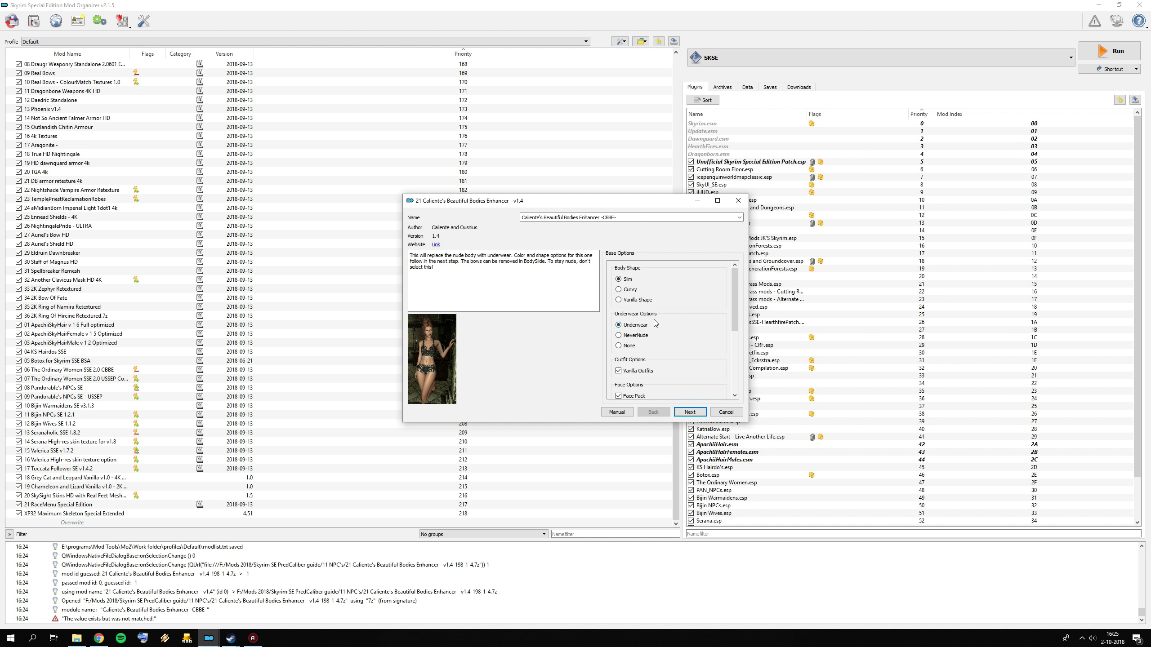
pyautogui.scroll(-5, 656, 326)
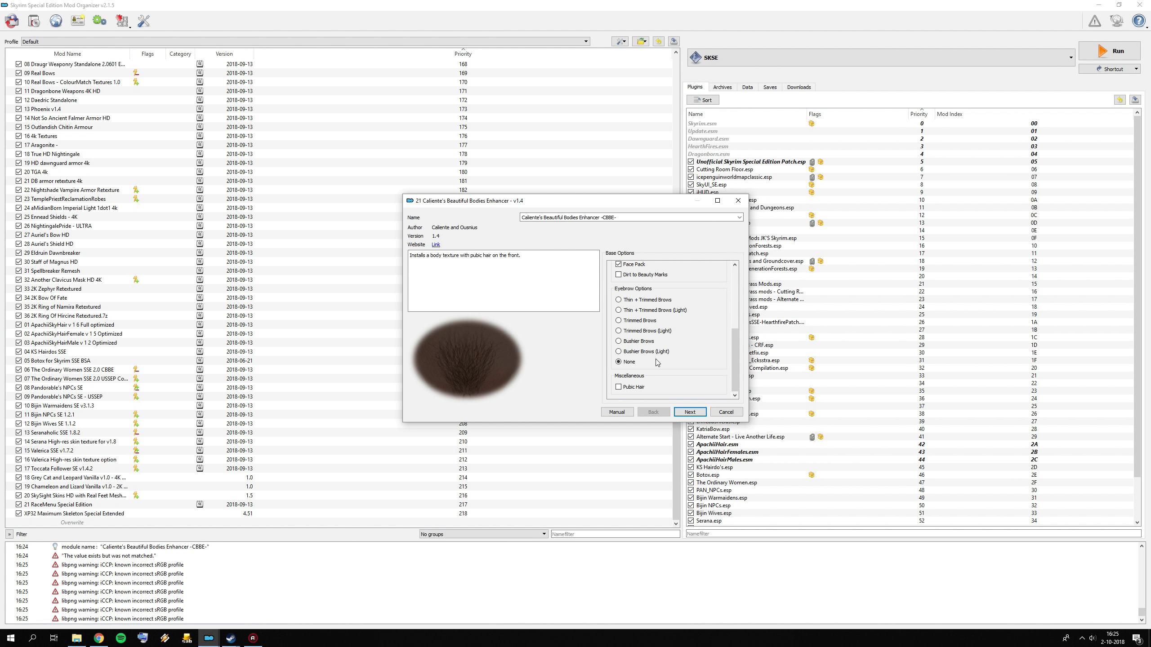
pyautogui.scroll(5, 655, 326)
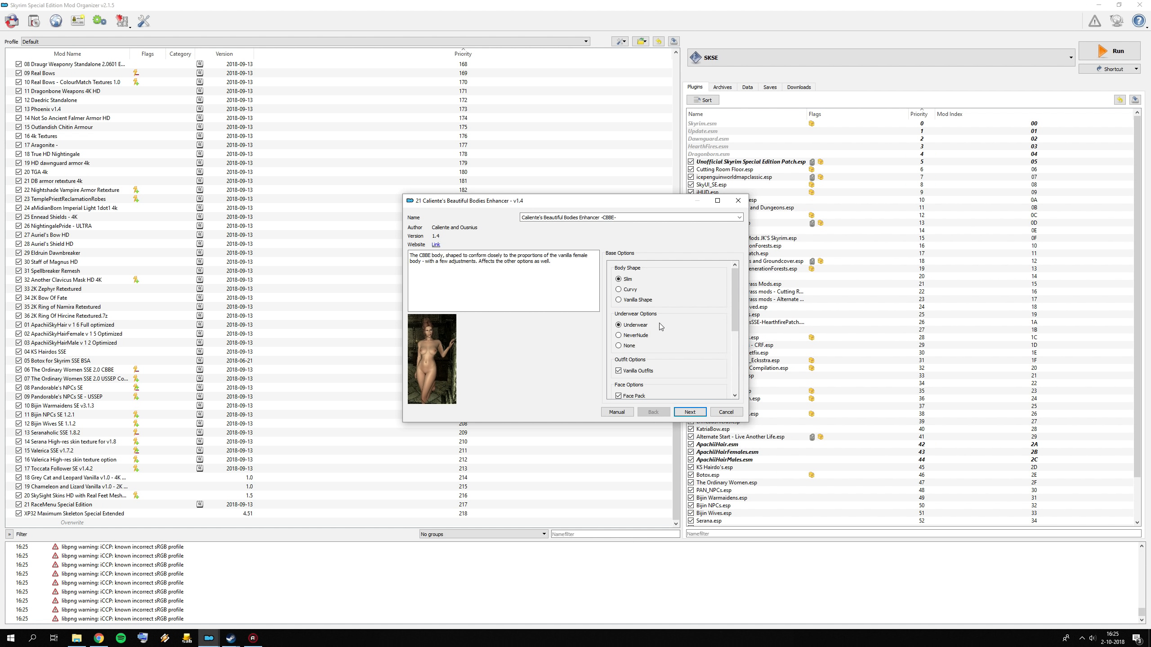
pyautogui.click(689, 412)
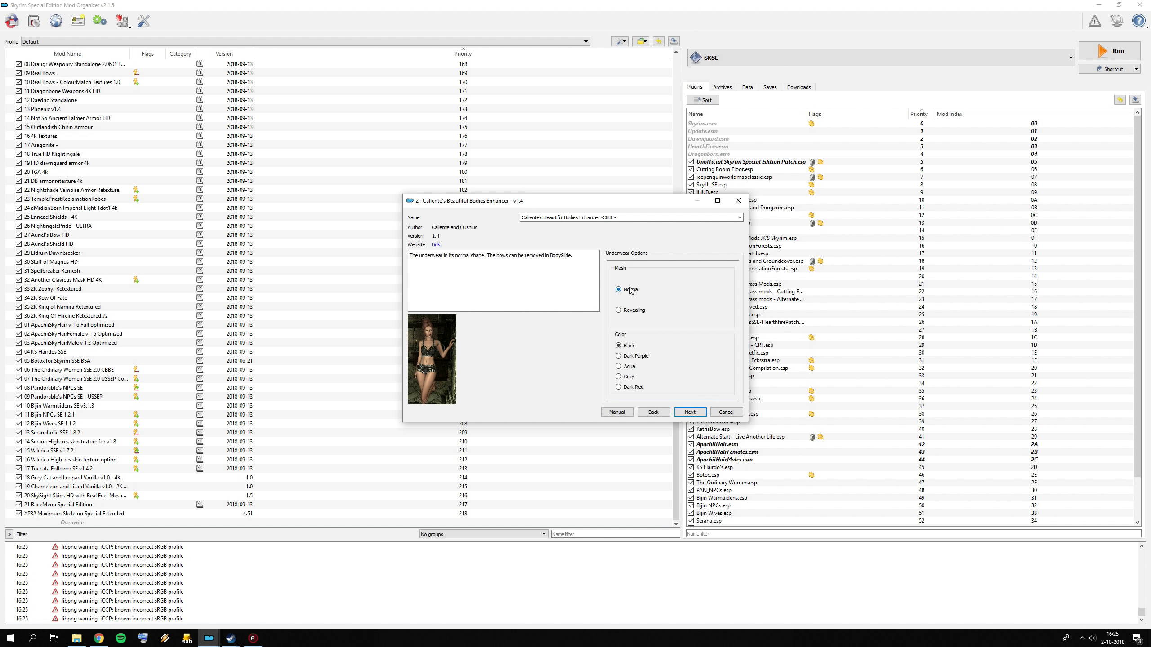
# - Keep the Normal mesh in Black, leave RaceMenu Morphs off, then install and enable Caliente's Beautiful Bodies Enhancer
pyautogui.click(672, 346)
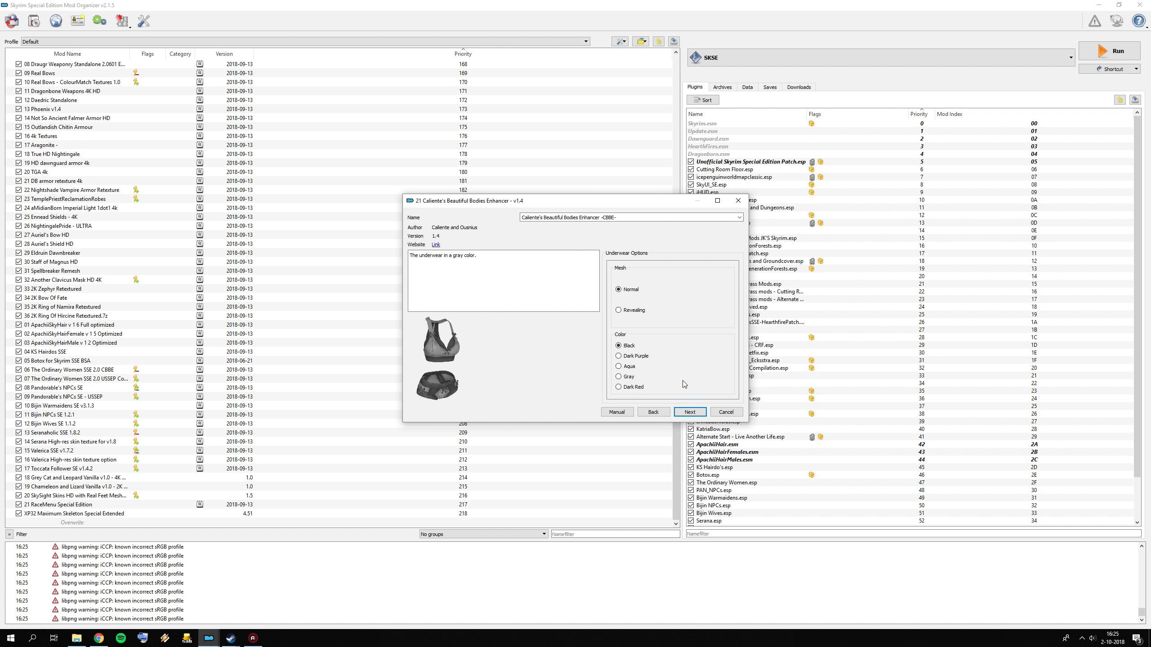
pyautogui.click(699, 413)
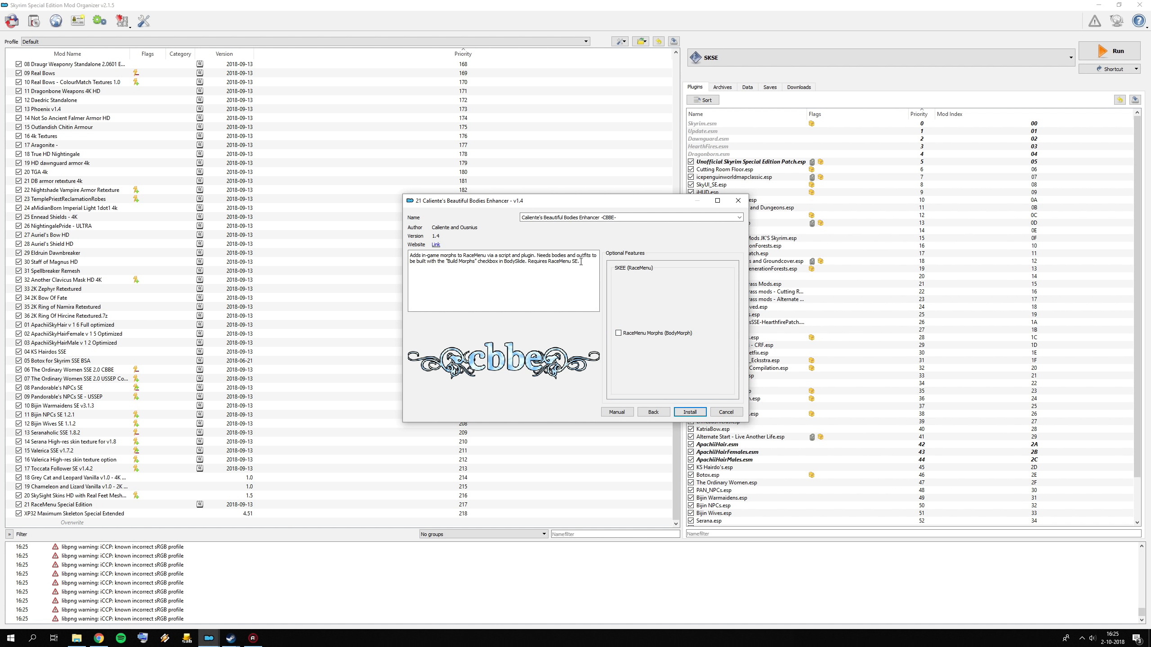
pyautogui.click(690, 412)
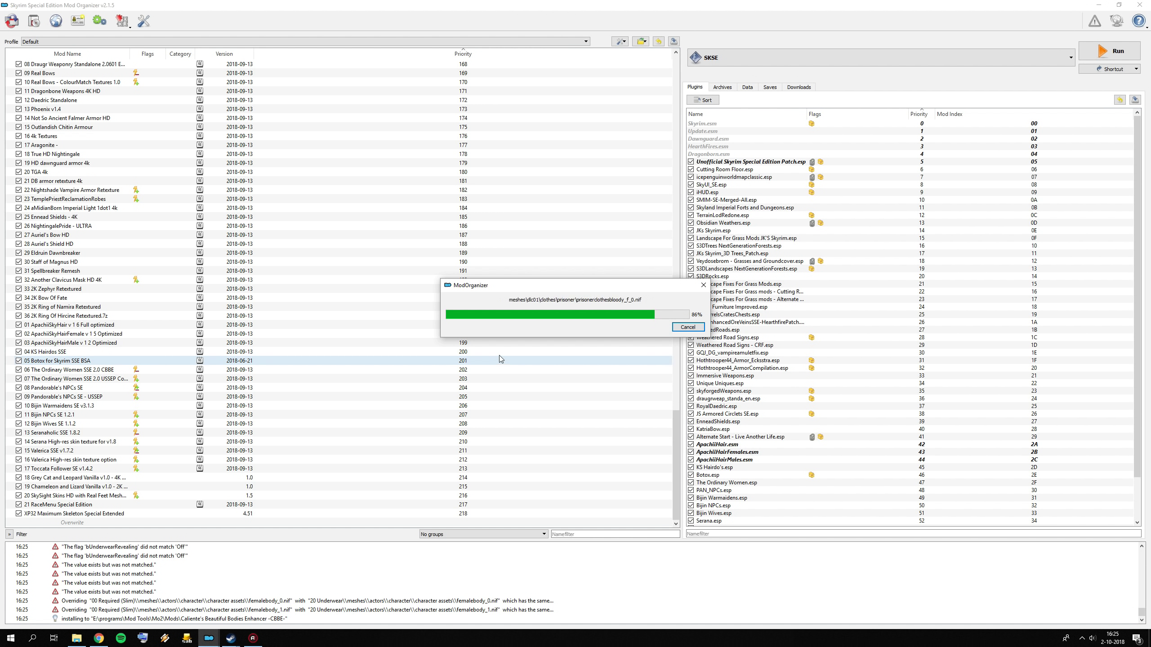
pyautogui.scroll(-3, 500, 359)
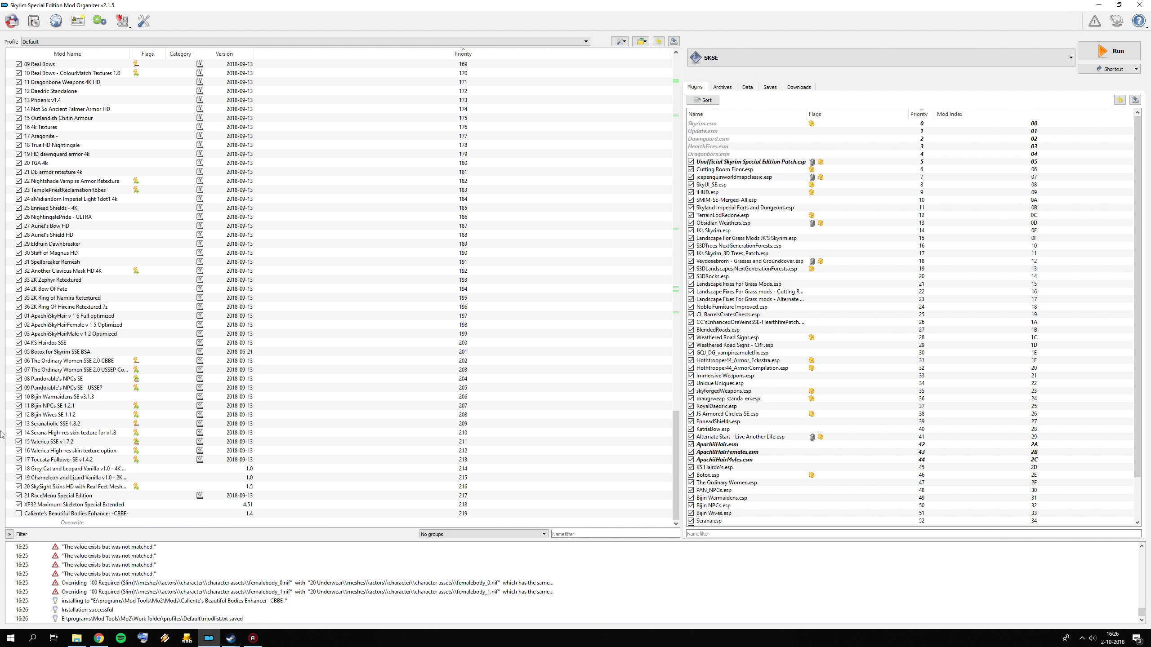
pyautogui.click(19, 514)
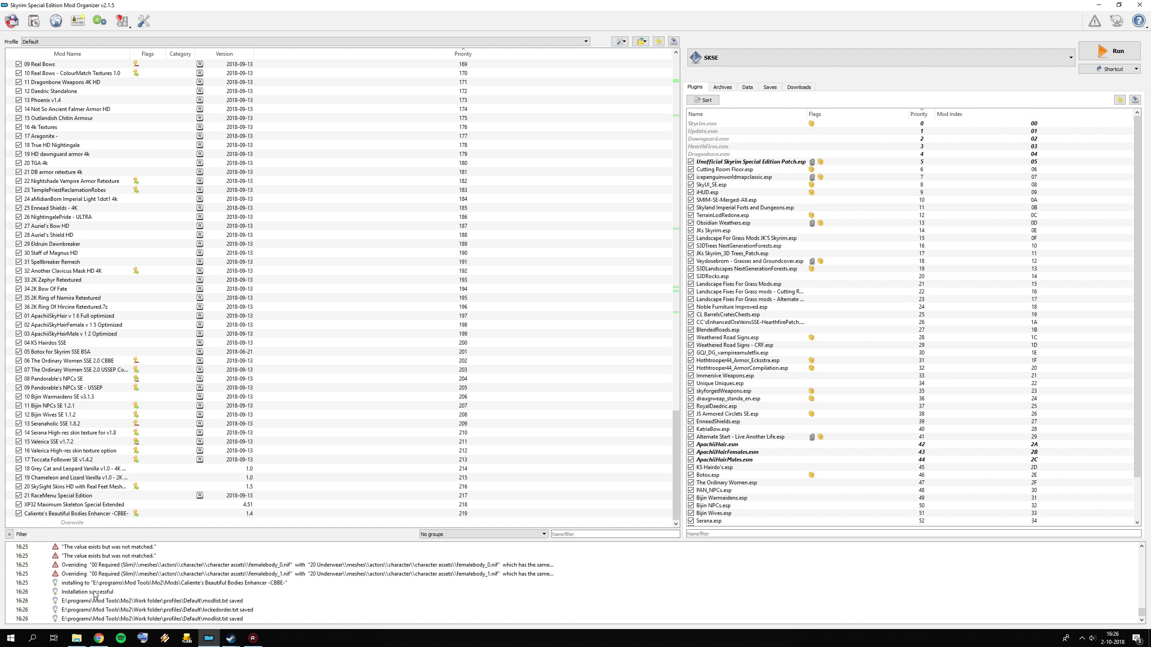
# - Switch back to Chrome and open Feminine Khajiit Textures, Feminine Argonian Textures and Fair Skin Complexion from the guide in new tabs
pyautogui.click(98, 639)
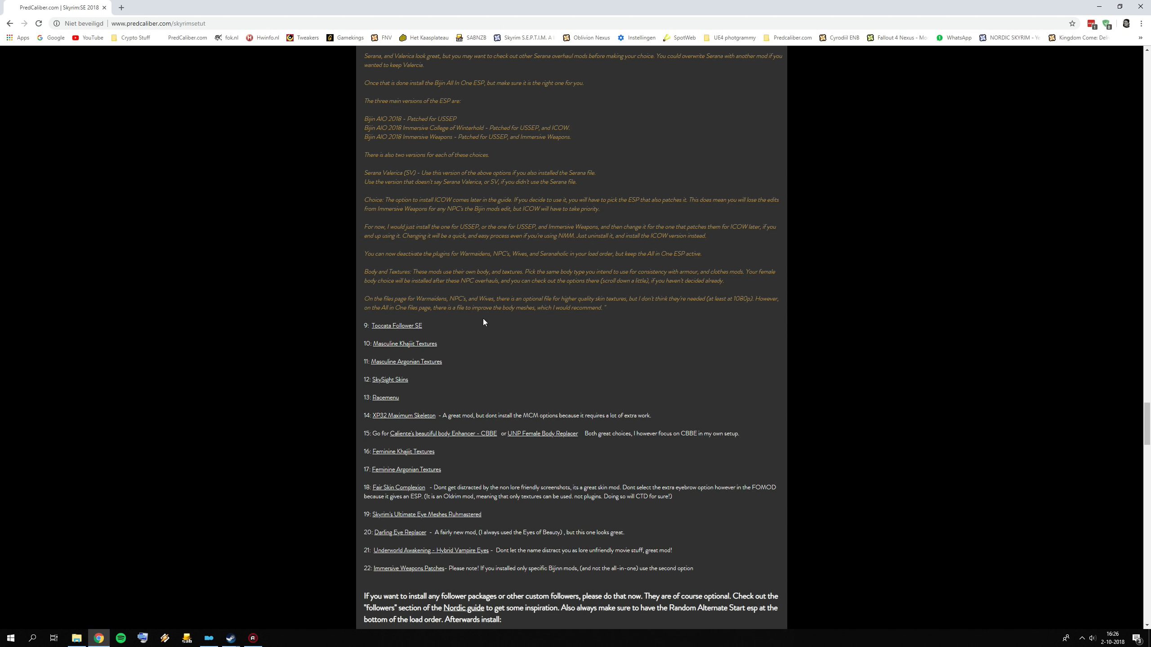
pyautogui.scroll(-1, 451, 329)
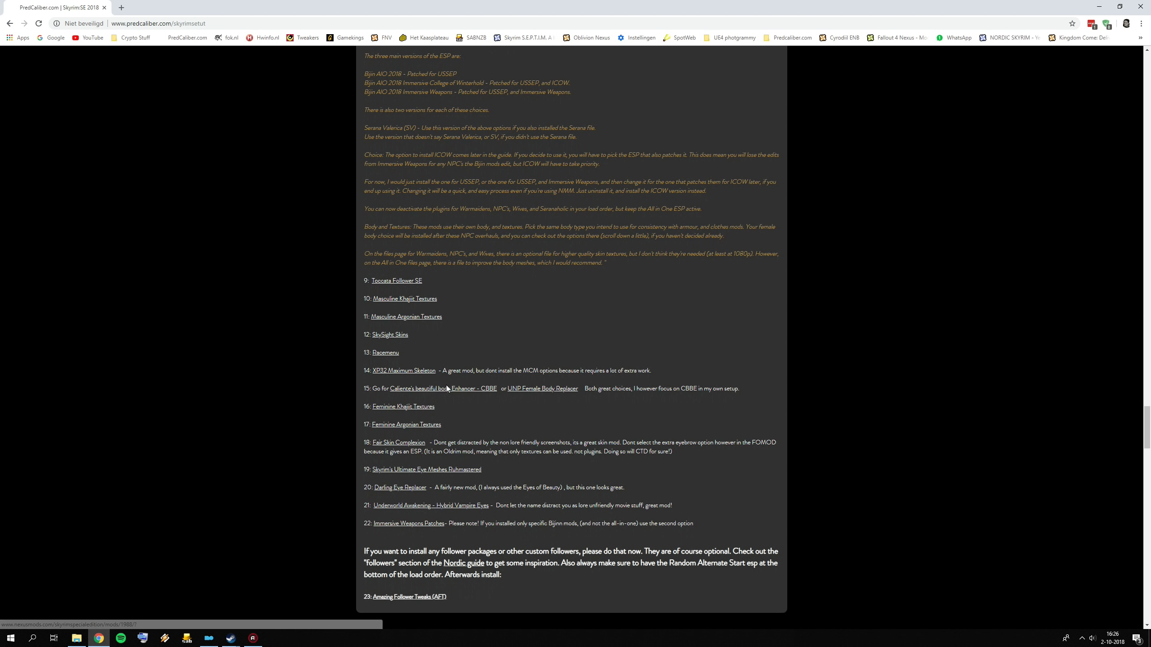
pyautogui.scroll(-1, 463, 378)
pyautogui.rightClick(419, 361)
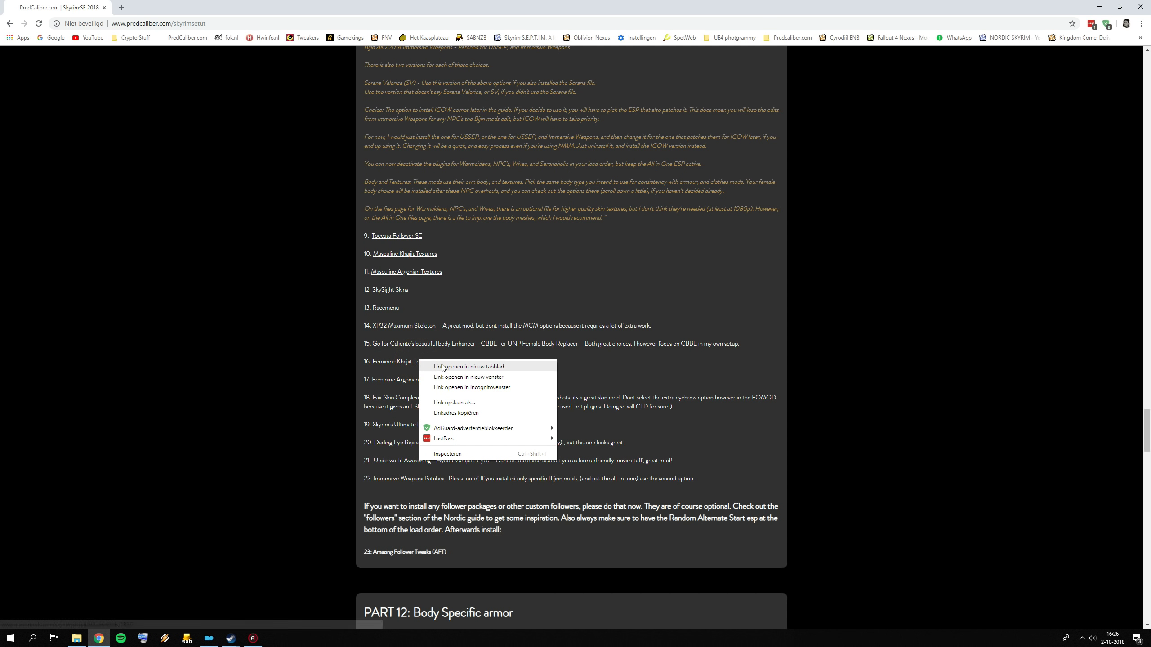
pyautogui.click(443, 366)
pyautogui.rightClick(417, 379)
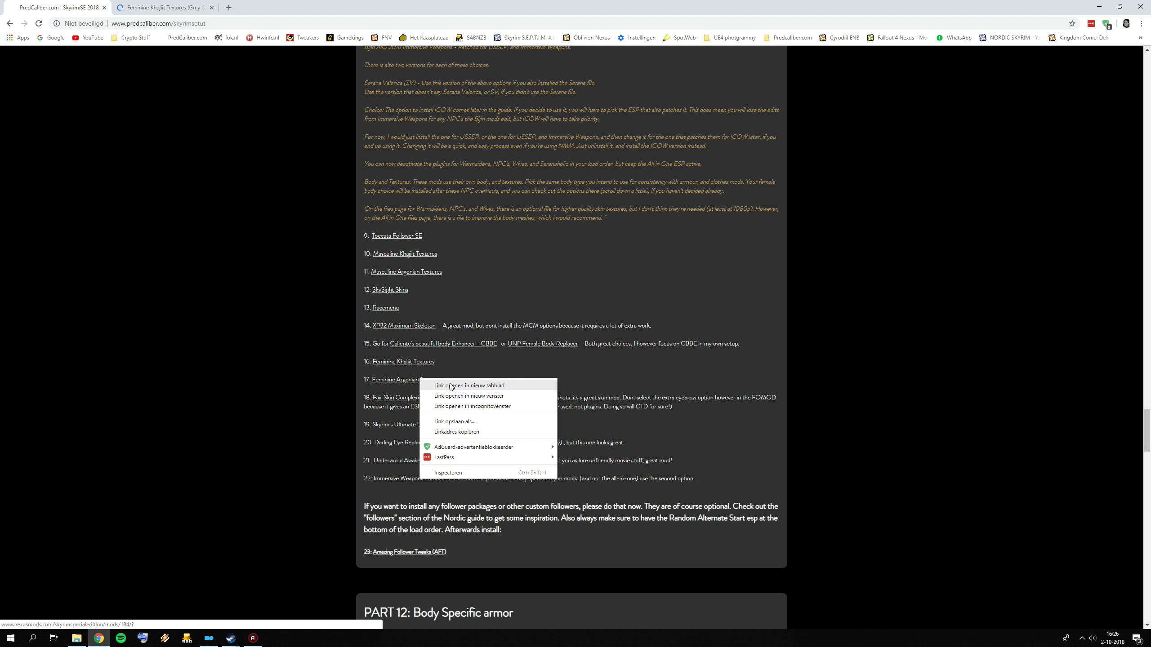
pyautogui.click(450, 385)
pyautogui.rightClick(403, 398)
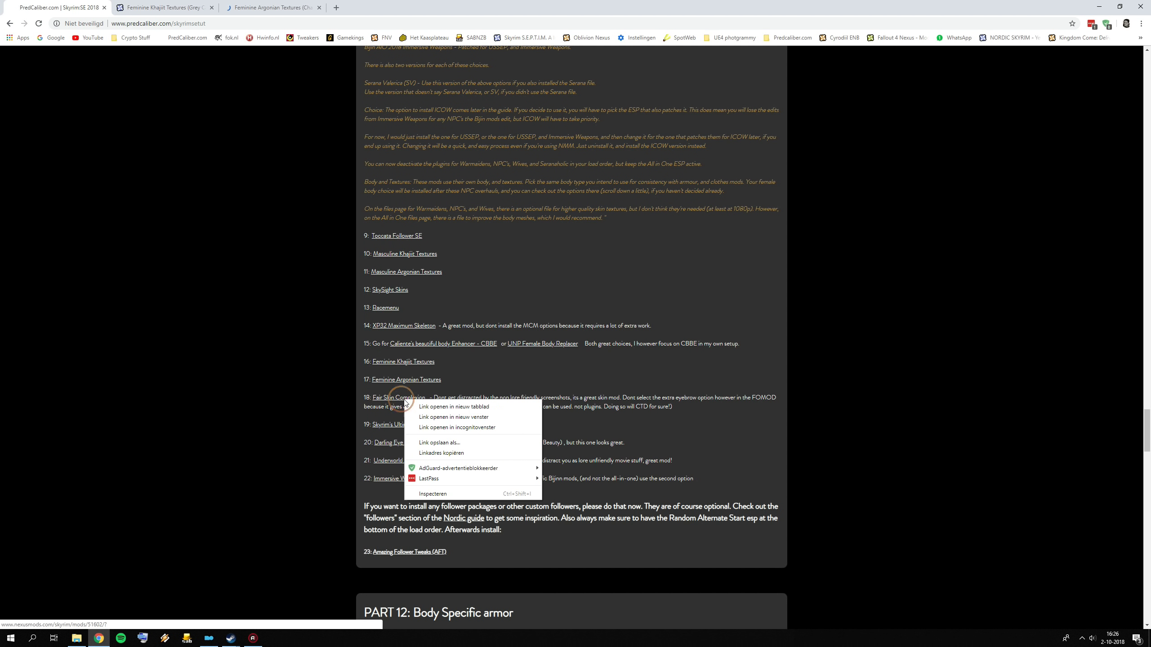
pyautogui.click(406, 405)
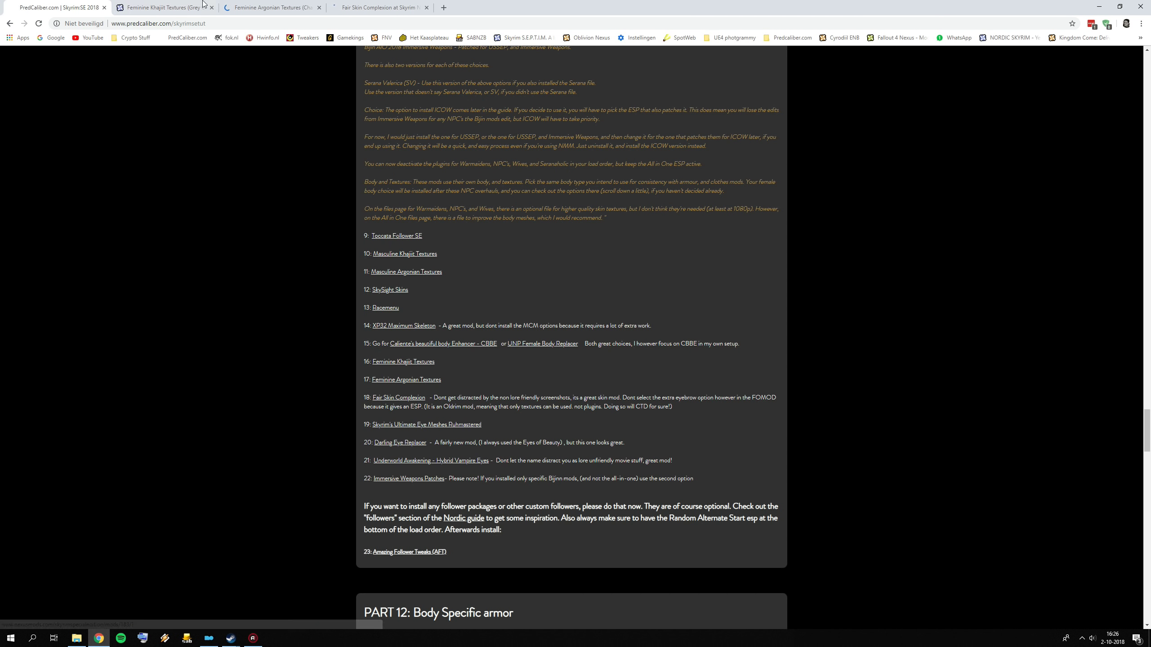
# - Review the CBBE, UNP and Vanilla main files of Feminine Khajiit Textures (Grey Cat and Leopard)
pyautogui.click(172, 7)
pyautogui.click(344, 458)
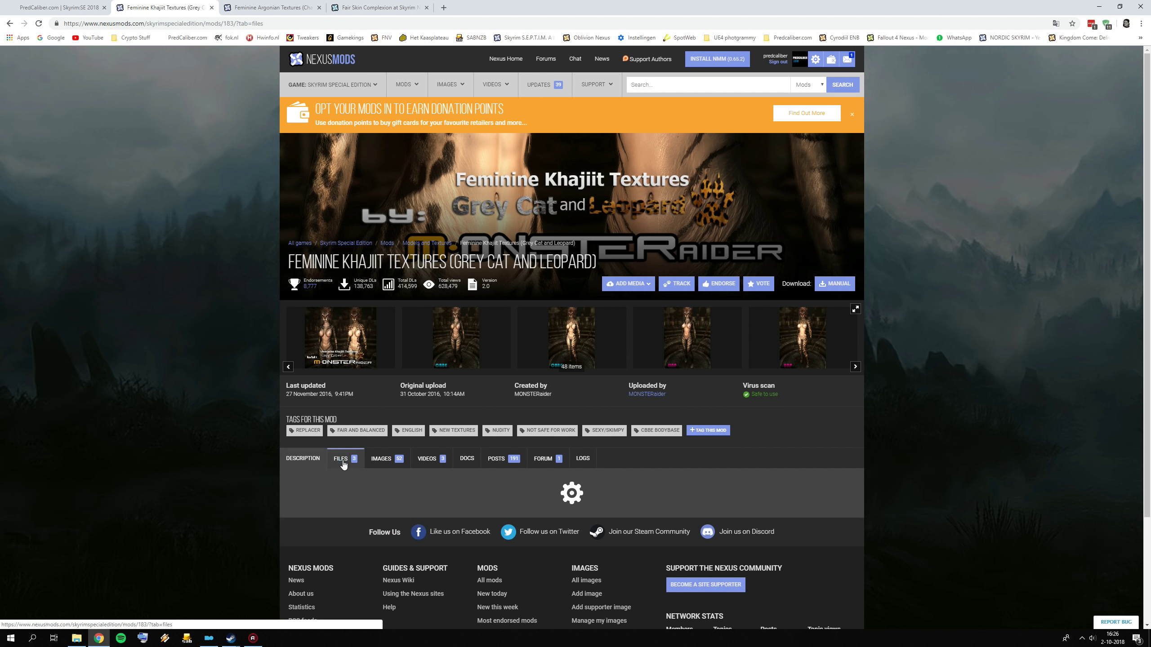
pyautogui.scroll(-2, 564, 282)
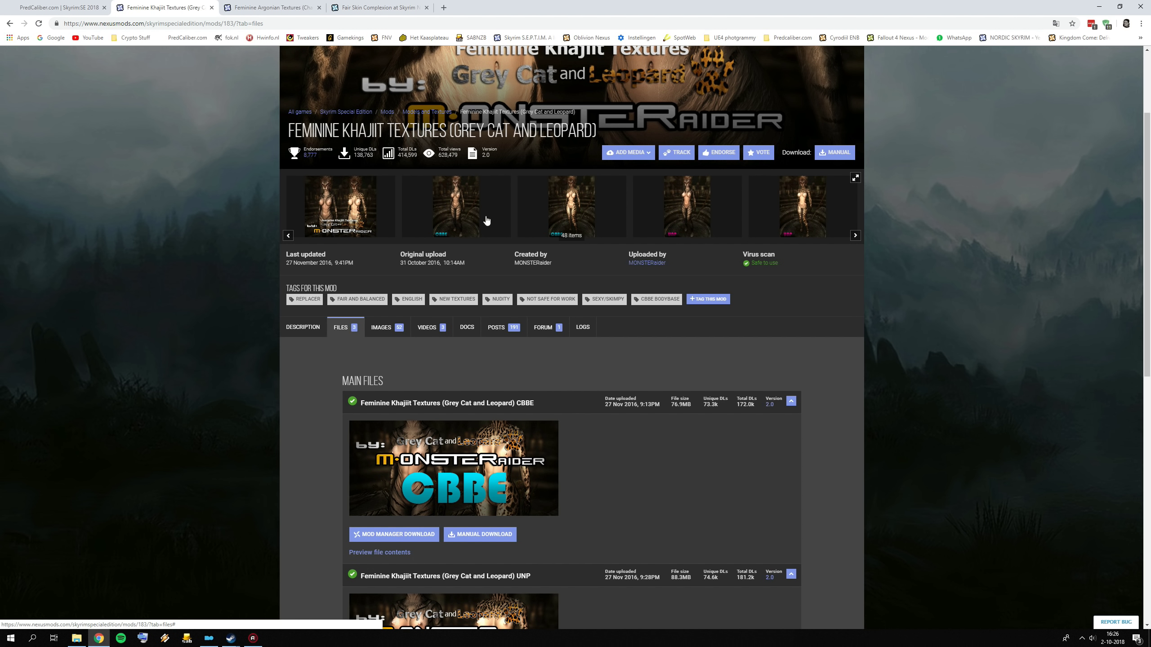
pyautogui.scroll(-3, 446, 348)
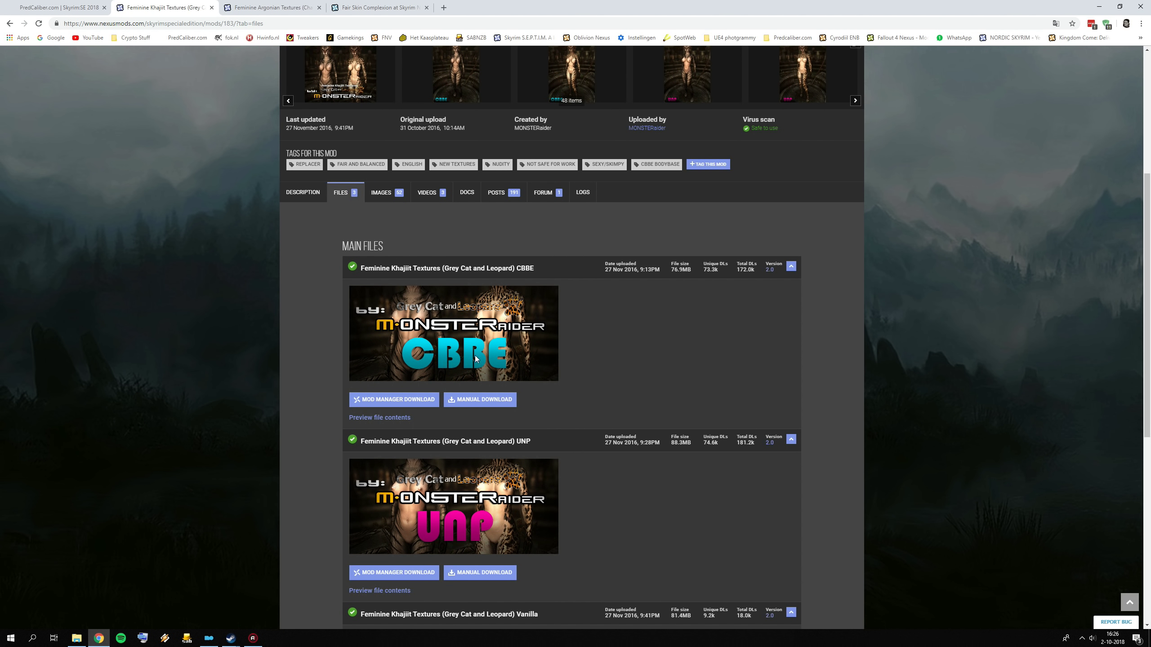
pyautogui.scroll(-3, 482, 336)
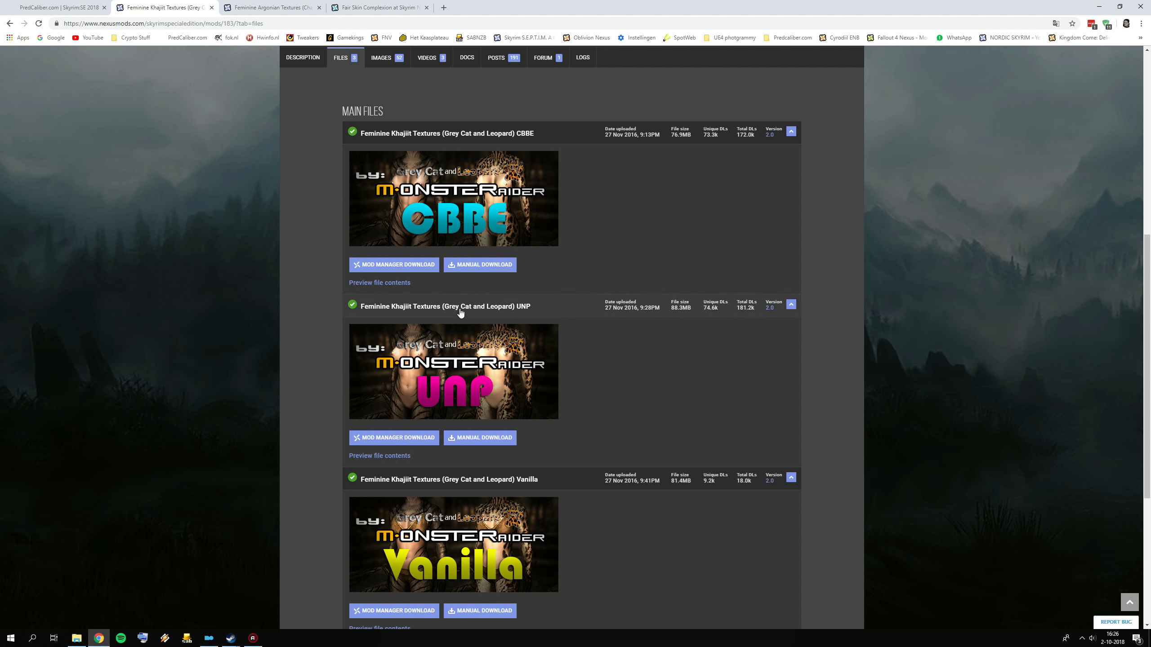
# - Review the main files offered for Feminine Argonian Textures (Chameleon and Lizard)
pyautogui.click(268, 5)
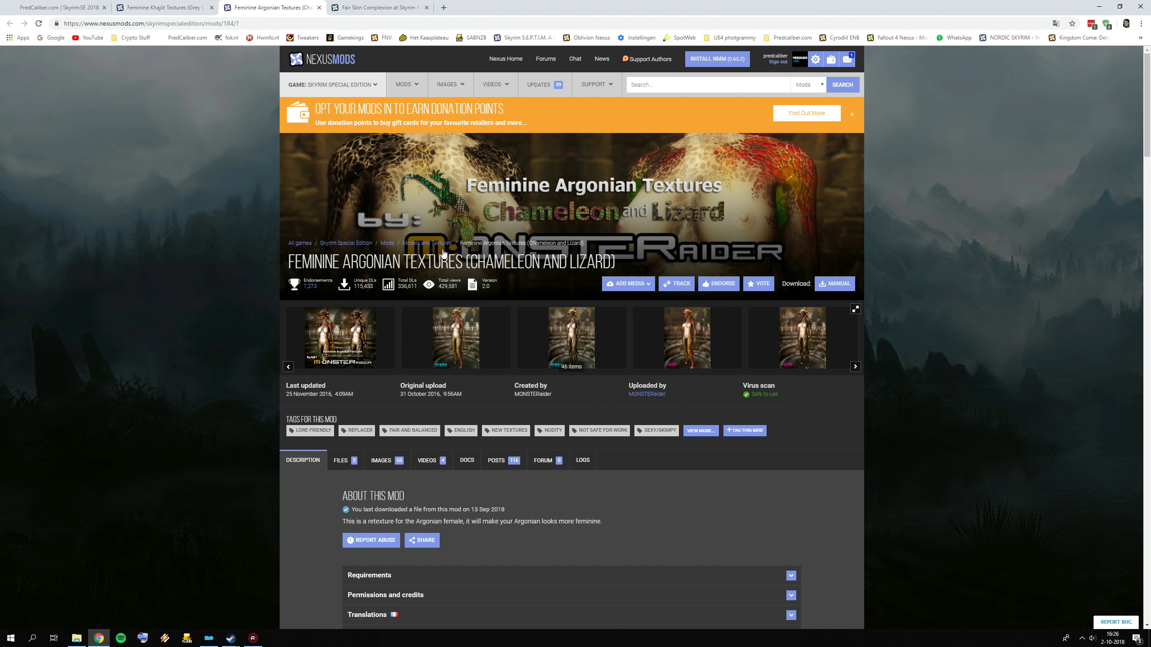
pyautogui.click(348, 458)
pyautogui.scroll(-7, 455, 425)
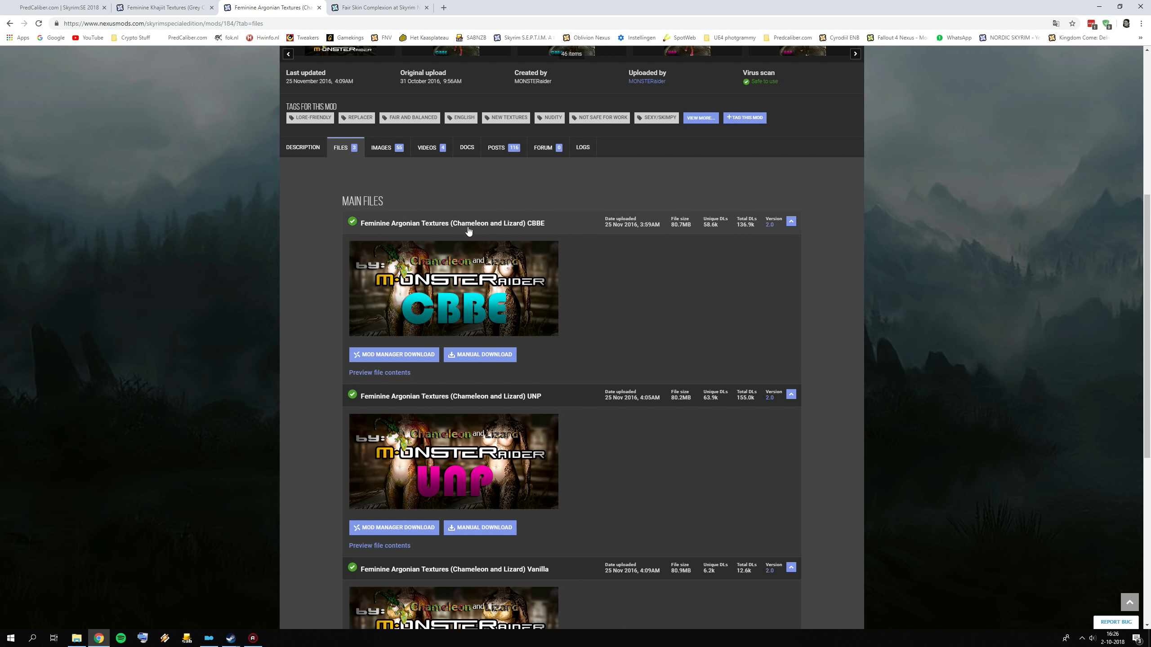
pyautogui.scroll(5, 399, 231)
# - Look over the Fair Skin Complexion description and reread the guide's note on its extra eyebrow option
pyautogui.click(379, 6)
pyautogui.scroll(-4, 457, 396)
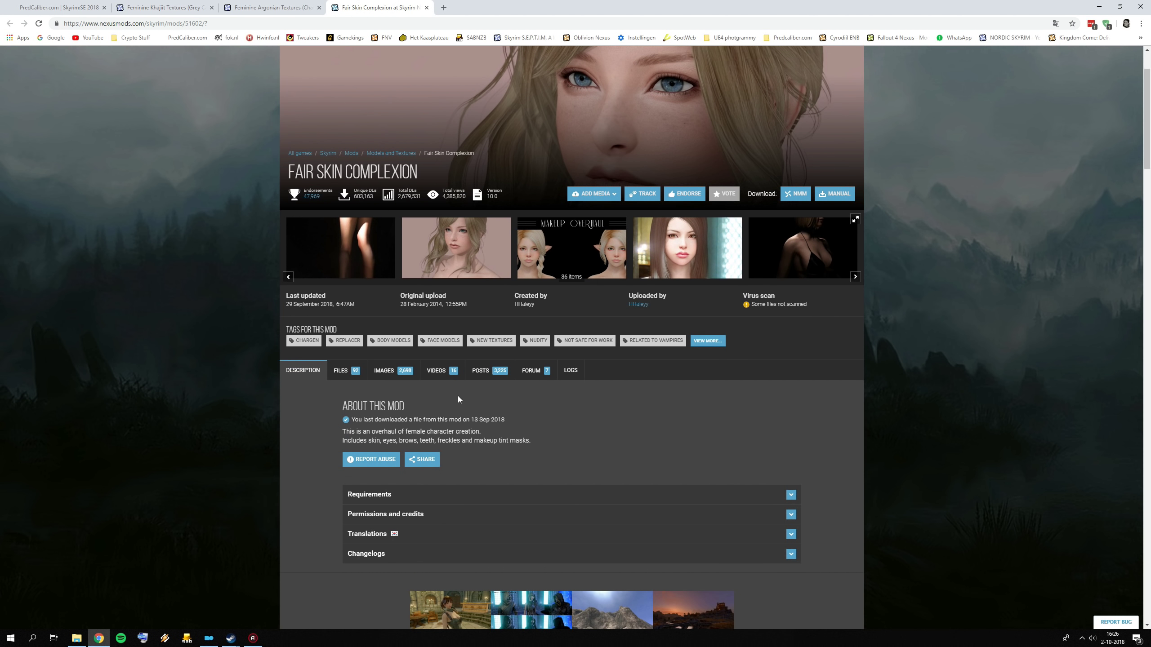
pyautogui.hotkey('ctrl', '1')
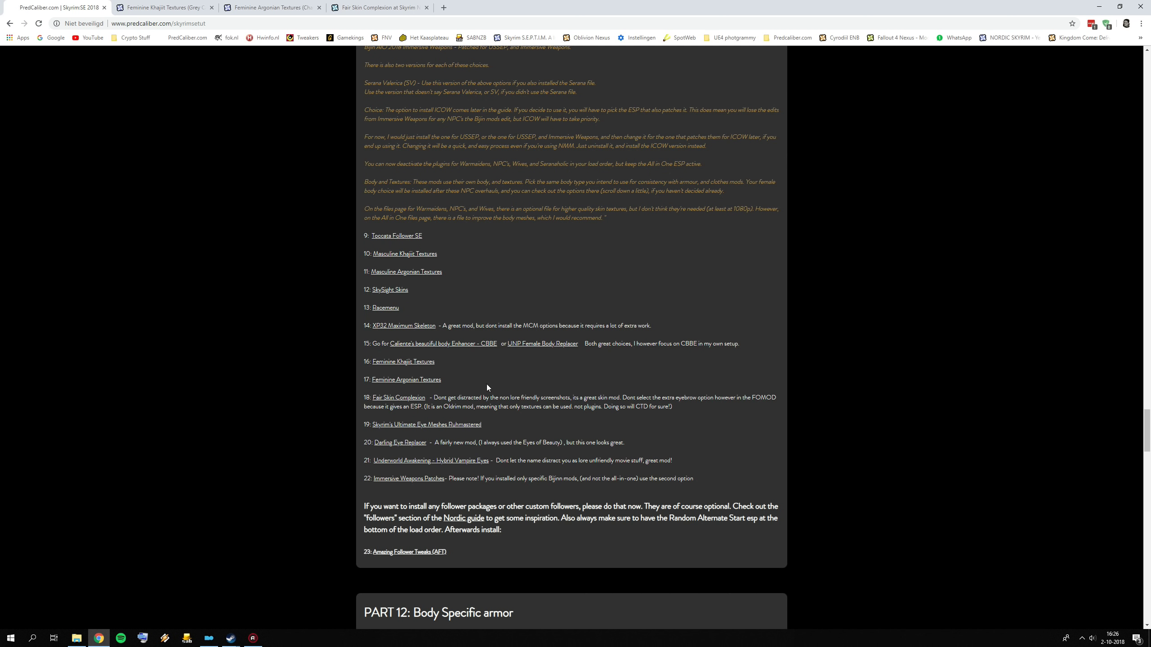
pyautogui.rightClick(663, 401)
pyautogui.click(585, 405)
pyautogui.click(358, 7)
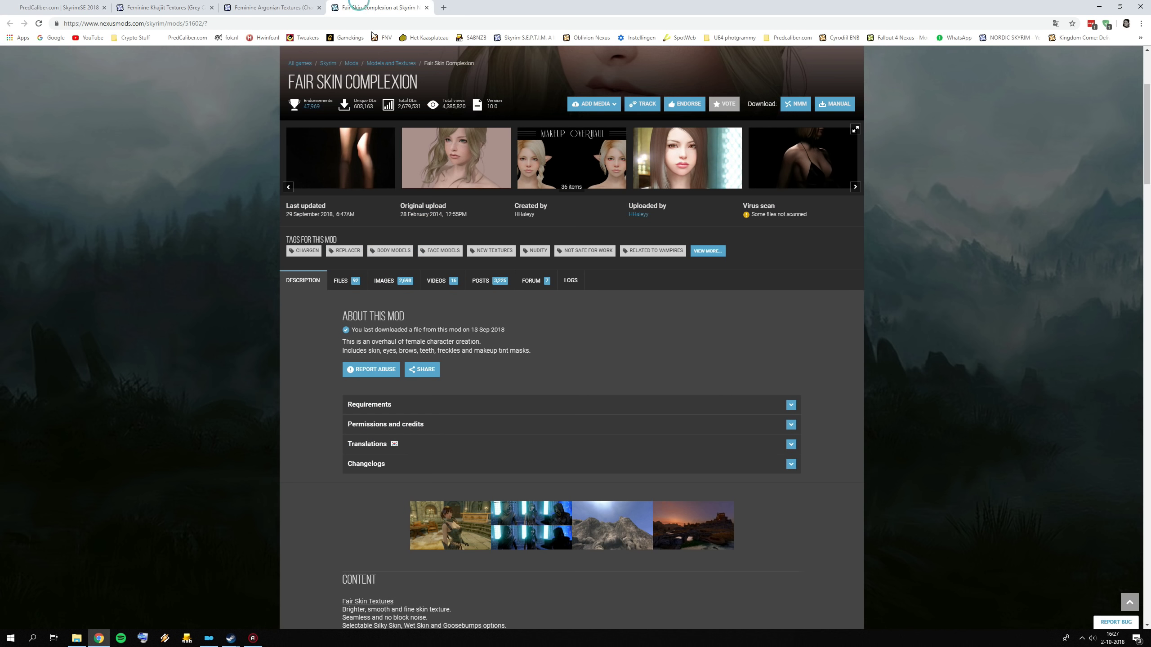
# - Examine the main, optional, miscellaneous and old files of Fair Skin Complexion for the CBBE versions
pyautogui.click(347, 279)
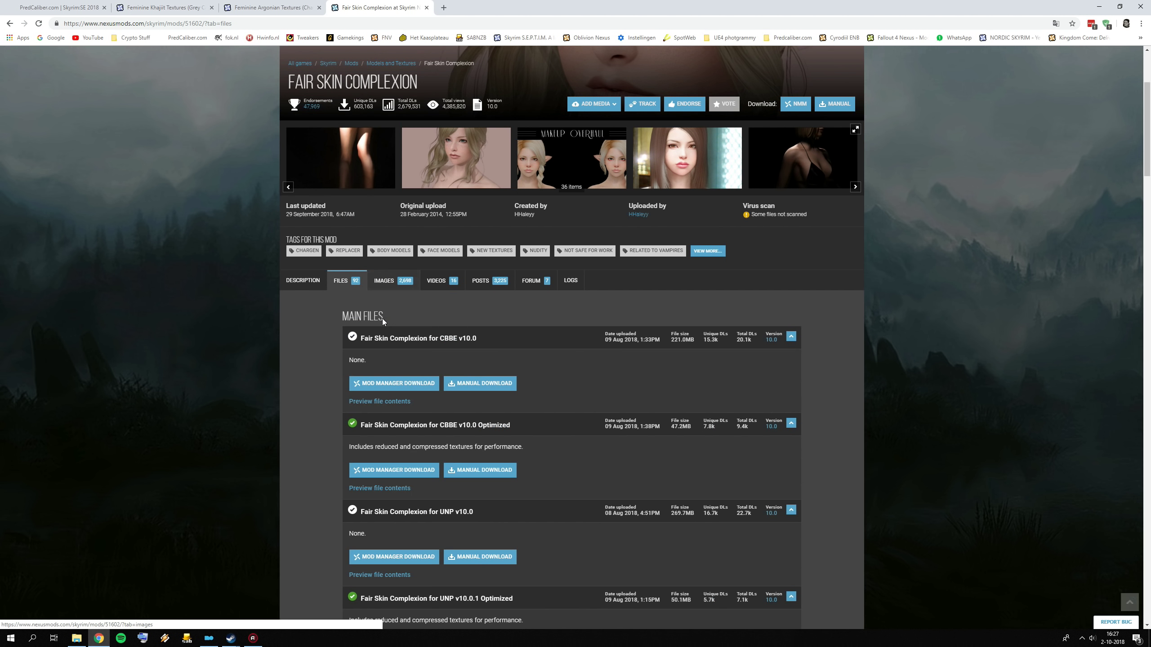
pyautogui.scroll(-1, 344, 236)
pyautogui.scroll(-4, 425, 316)
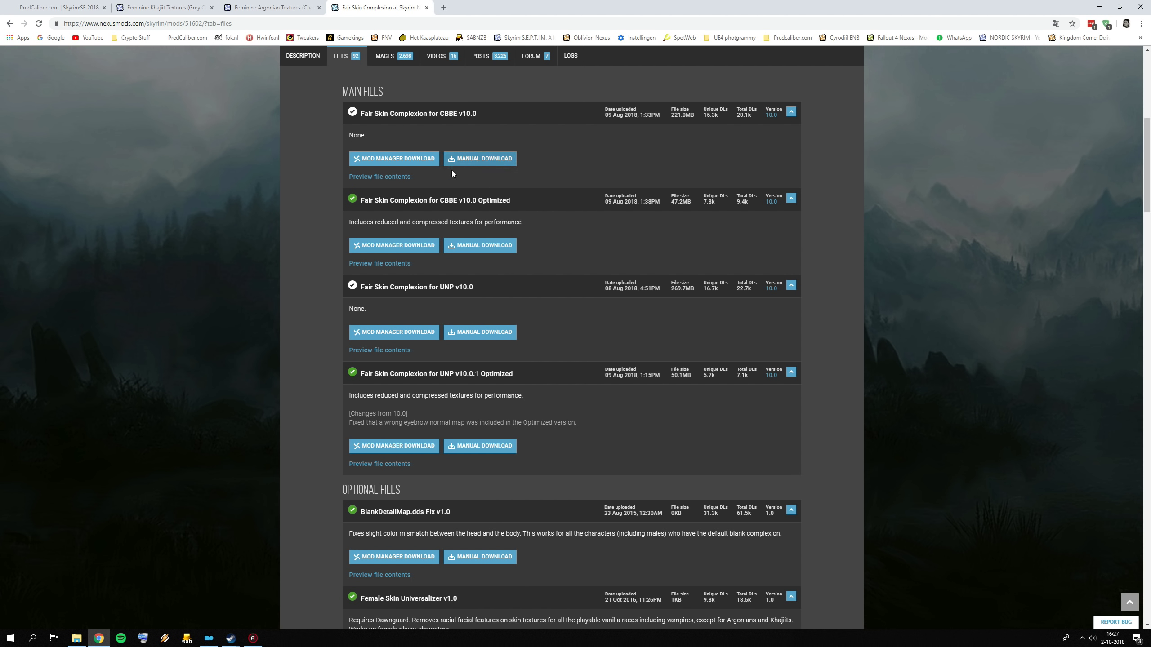
pyautogui.scroll(-20, 455, 373)
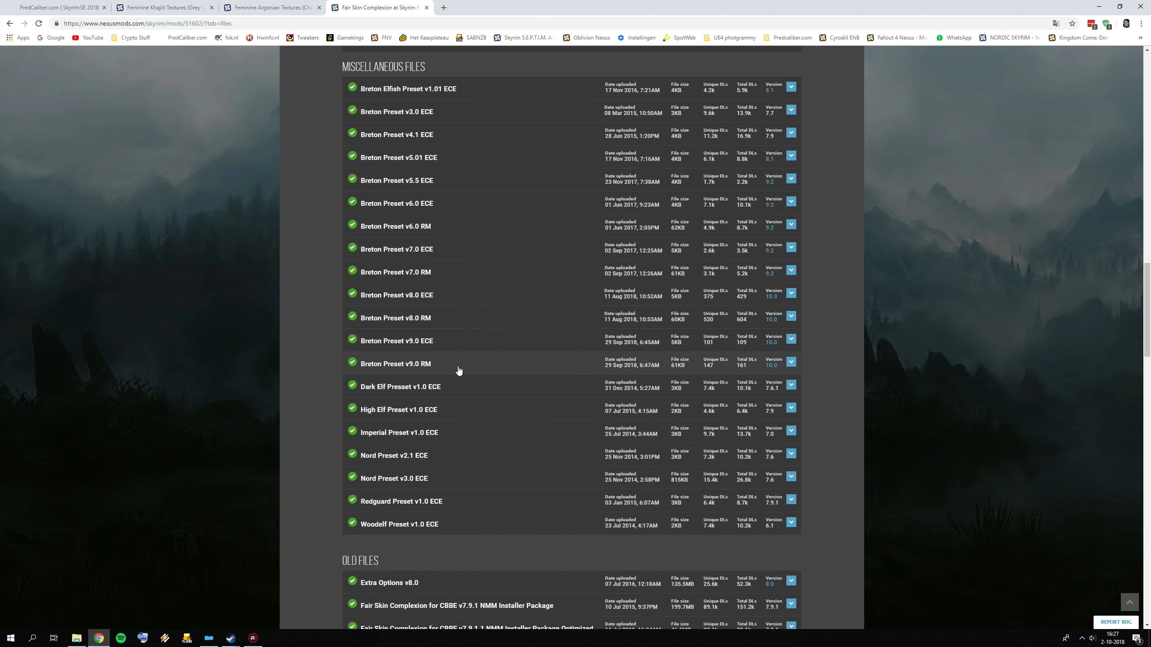
pyautogui.scroll(6, 458, 368)
pyautogui.scroll(-4, 452, 360)
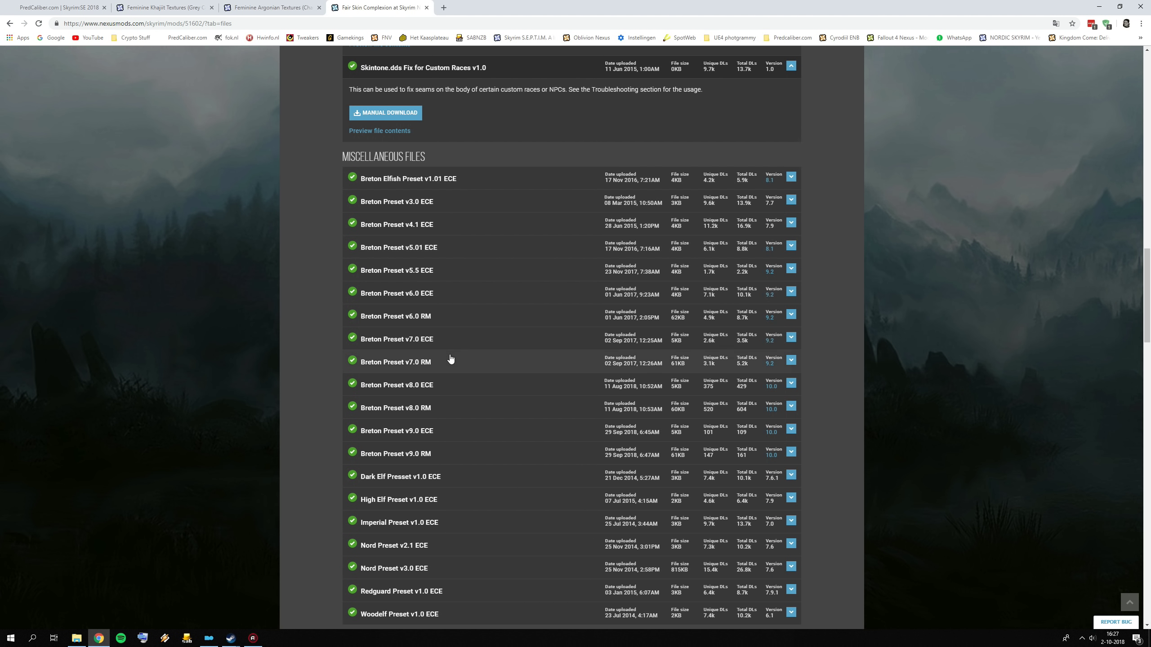
pyautogui.scroll(-6, 451, 359)
pyautogui.scroll(-4, 414, 379)
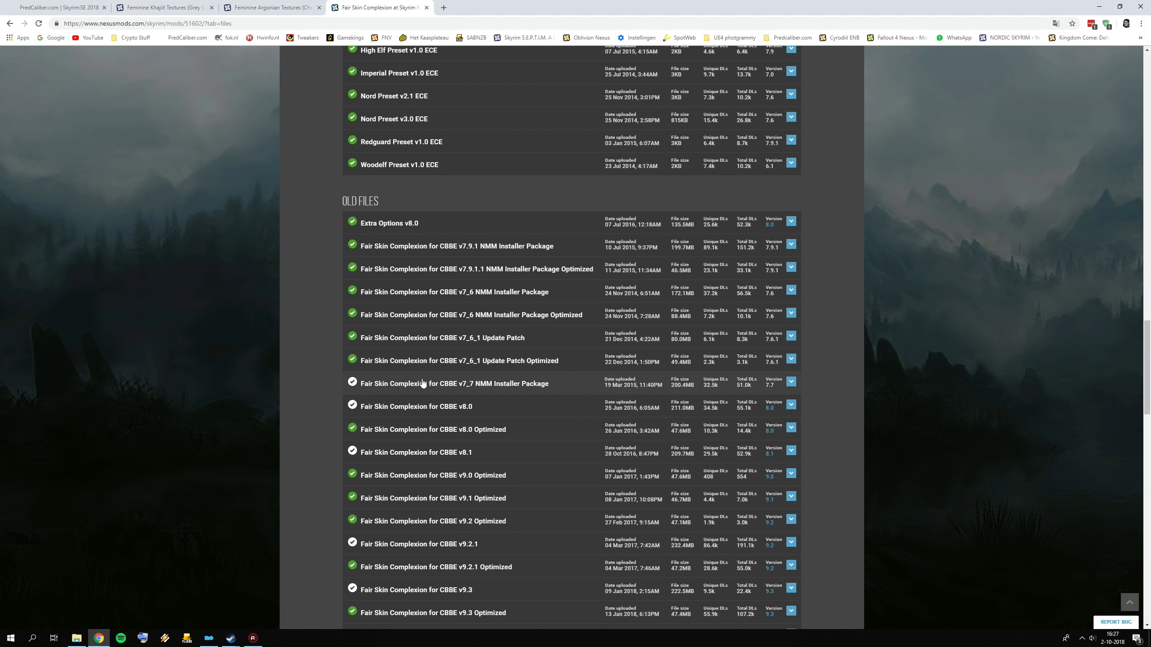
pyautogui.scroll(-15, 421, 363)
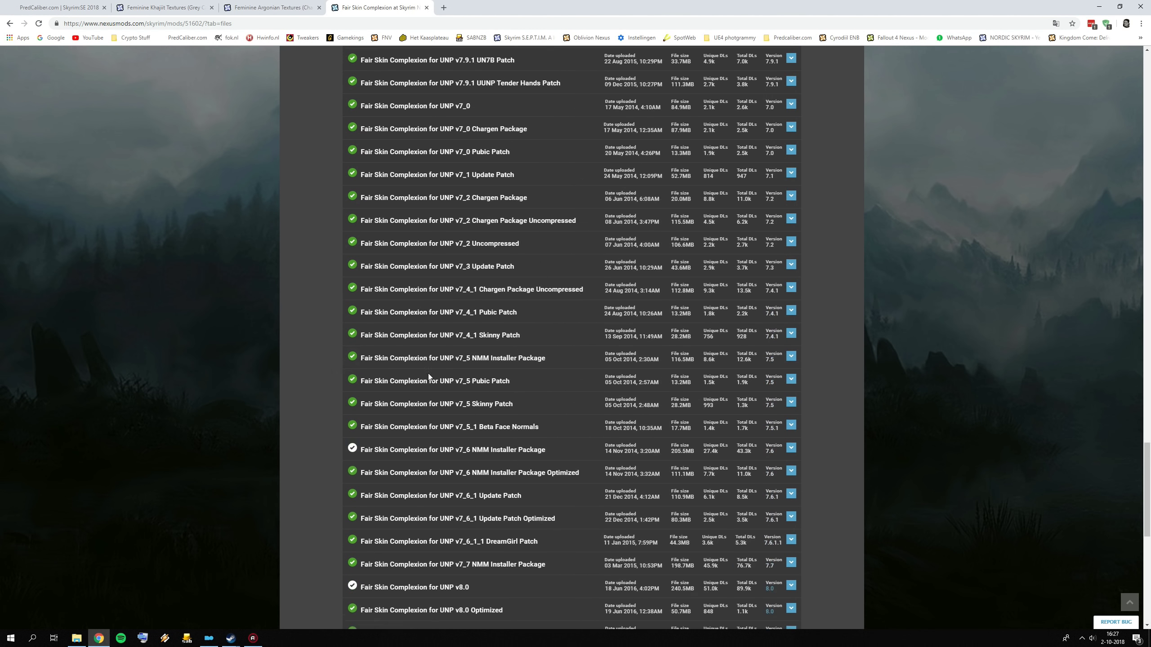
pyautogui.scroll(11, 428, 374)
pyautogui.scroll(20, 401, 363)
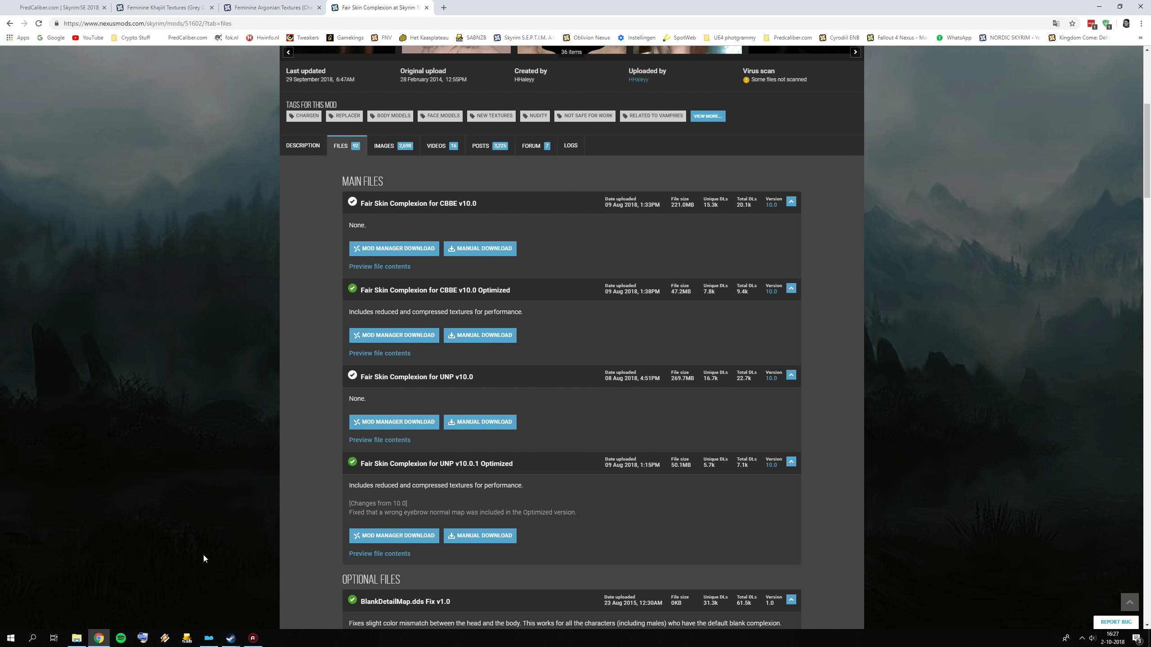
# - Switch to Mod Organizer and start installing the archive 22 Feminine Khajiit Textures (Grey Cat and Leopard) CBBE
pyautogui.click(209, 638)
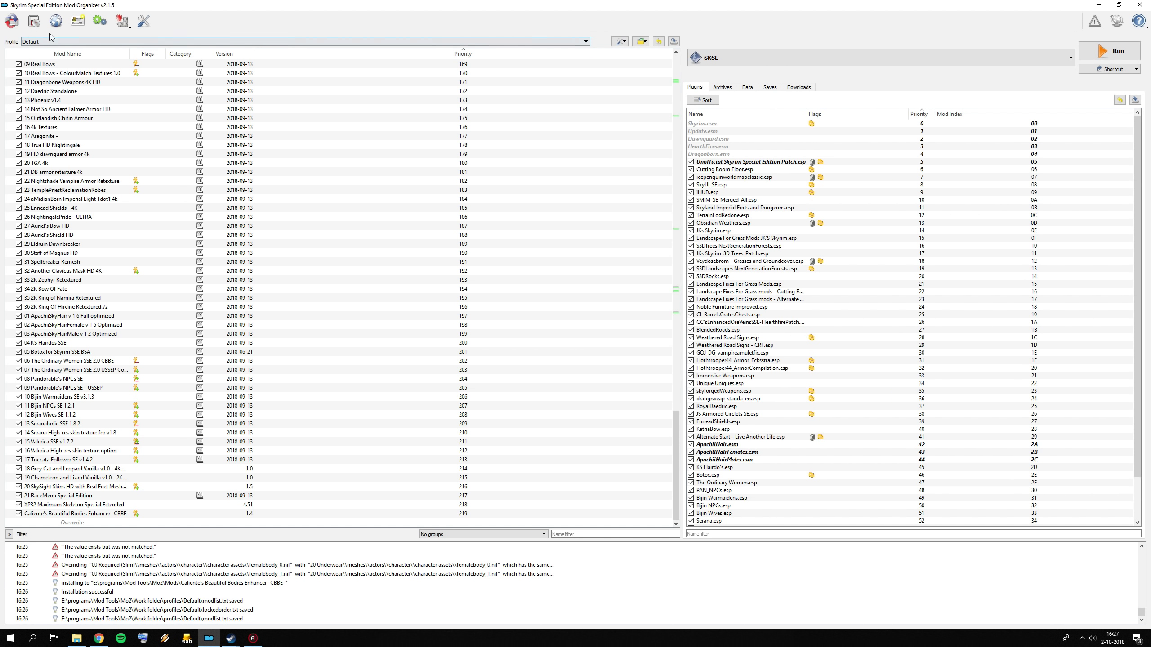
pyautogui.click(34, 20)
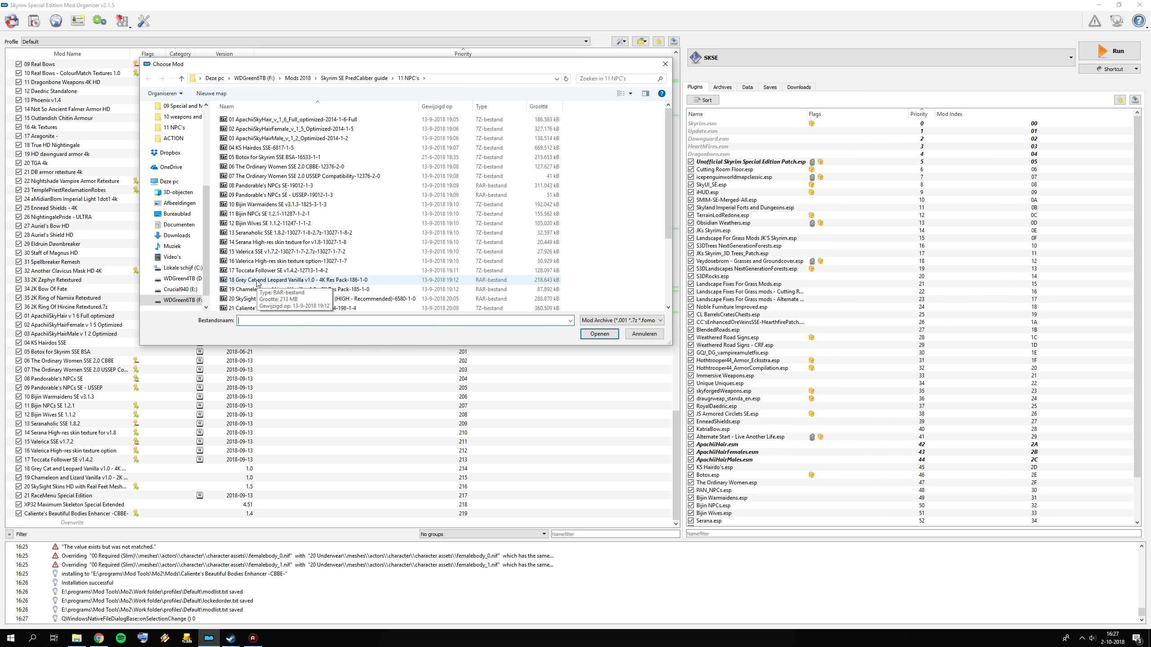
pyautogui.scroll(-2, 258, 281)
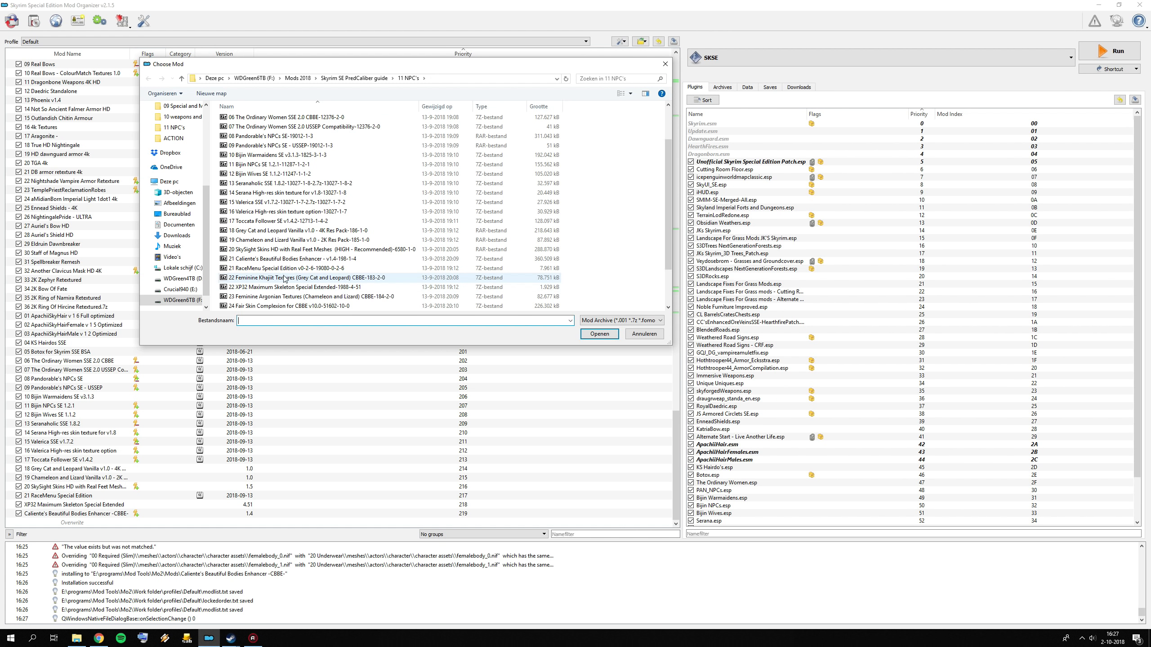
pyautogui.click(284, 278)
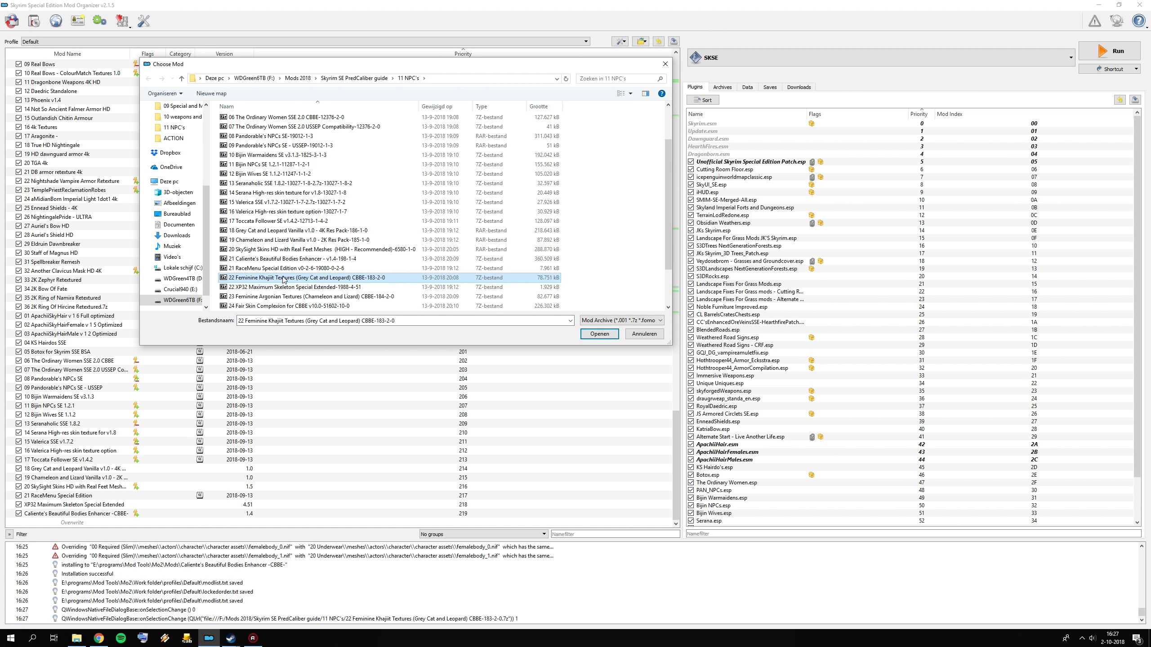
pyautogui.doubleClick(284, 278)
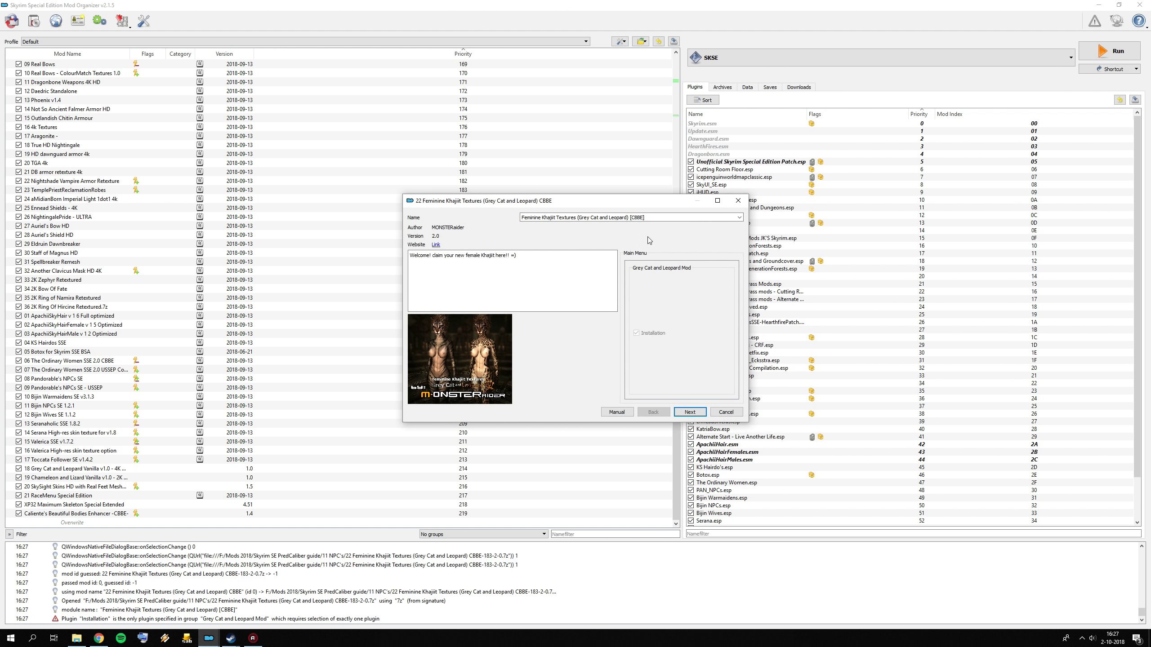
# - Install the Khajiit textures with the 4K Res Pack, Grey Cat variation and Furry chest option, and enable the mod
pyautogui.click(690, 413)
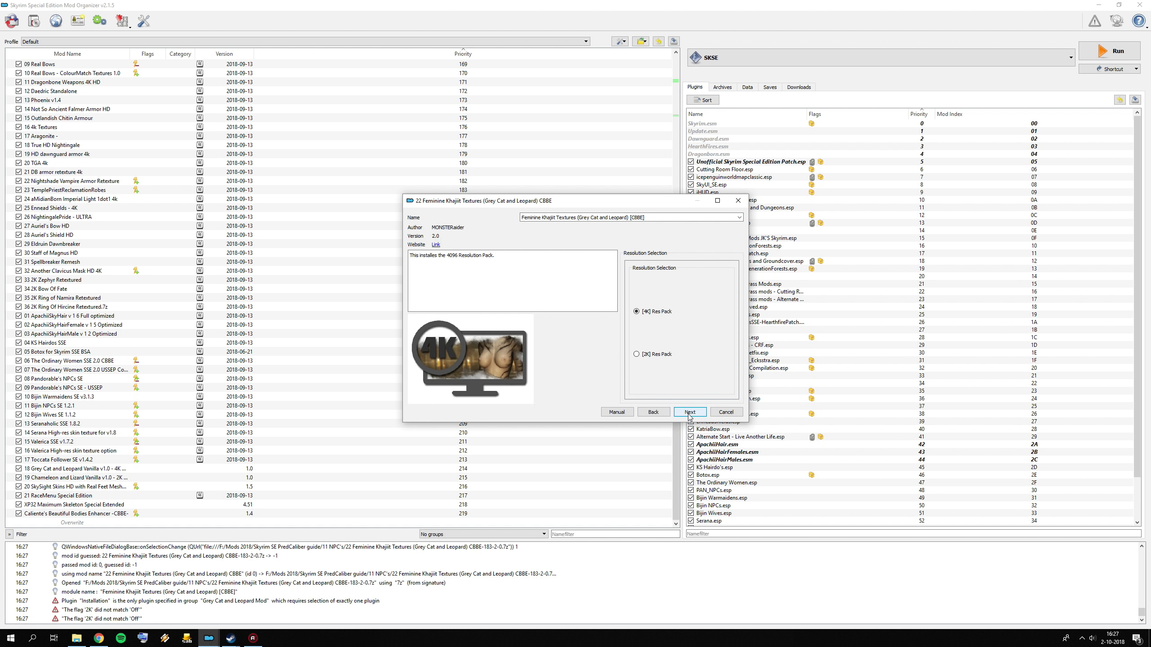
pyautogui.click(689, 413)
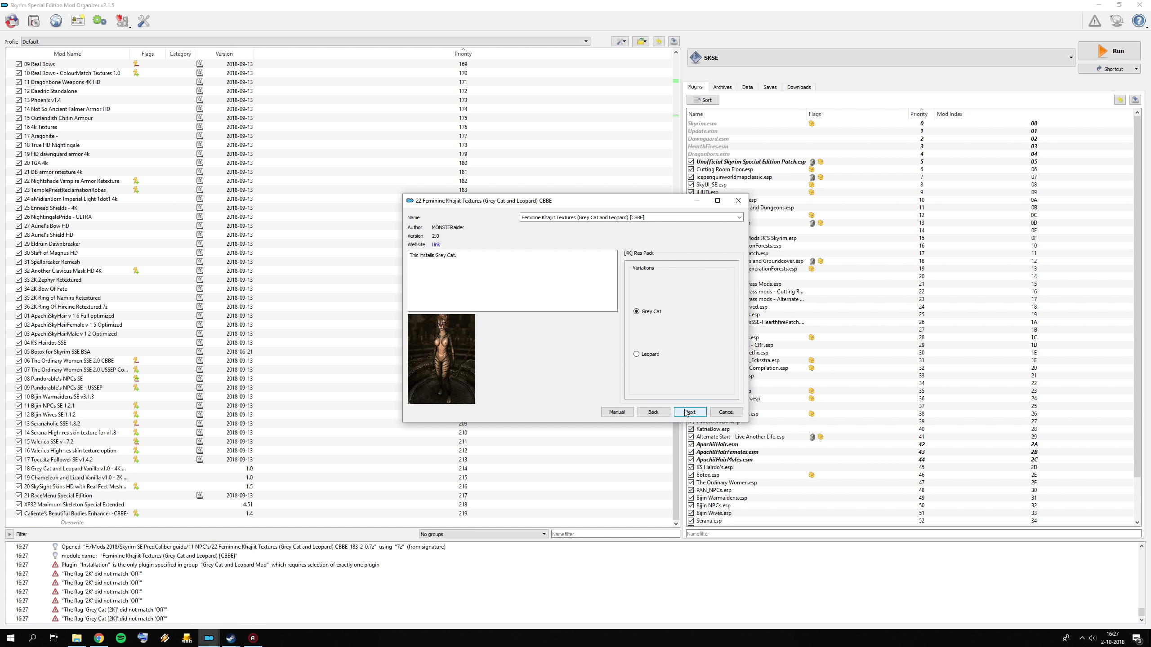
pyautogui.click(691, 413)
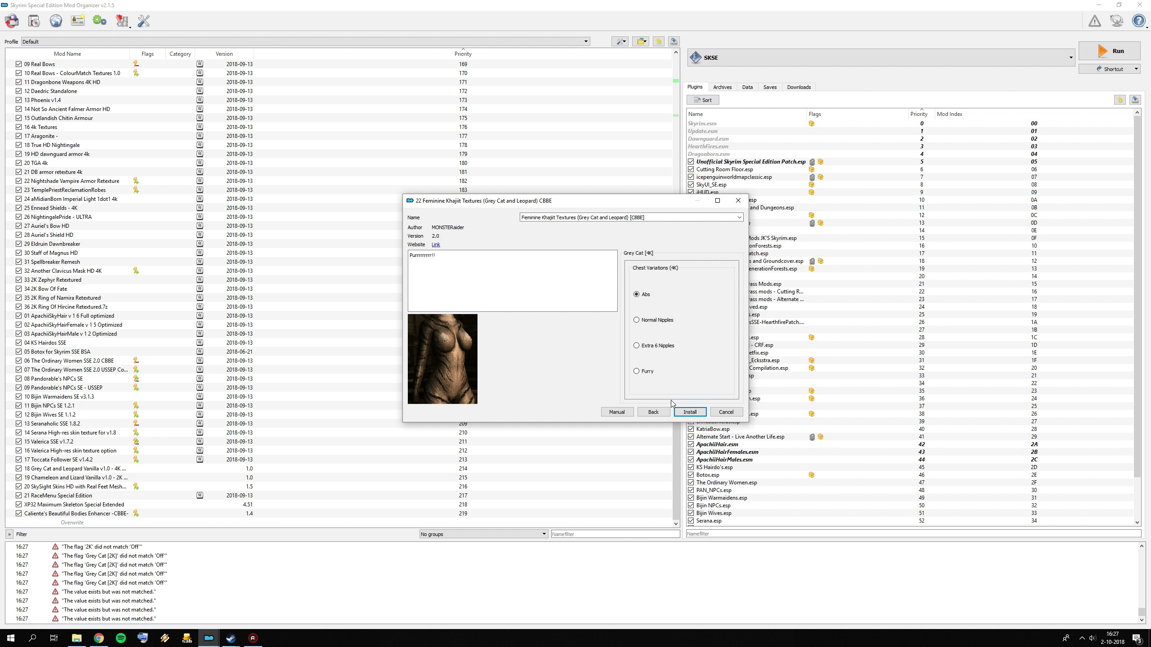
pyautogui.click(641, 371)
pyautogui.click(690, 412)
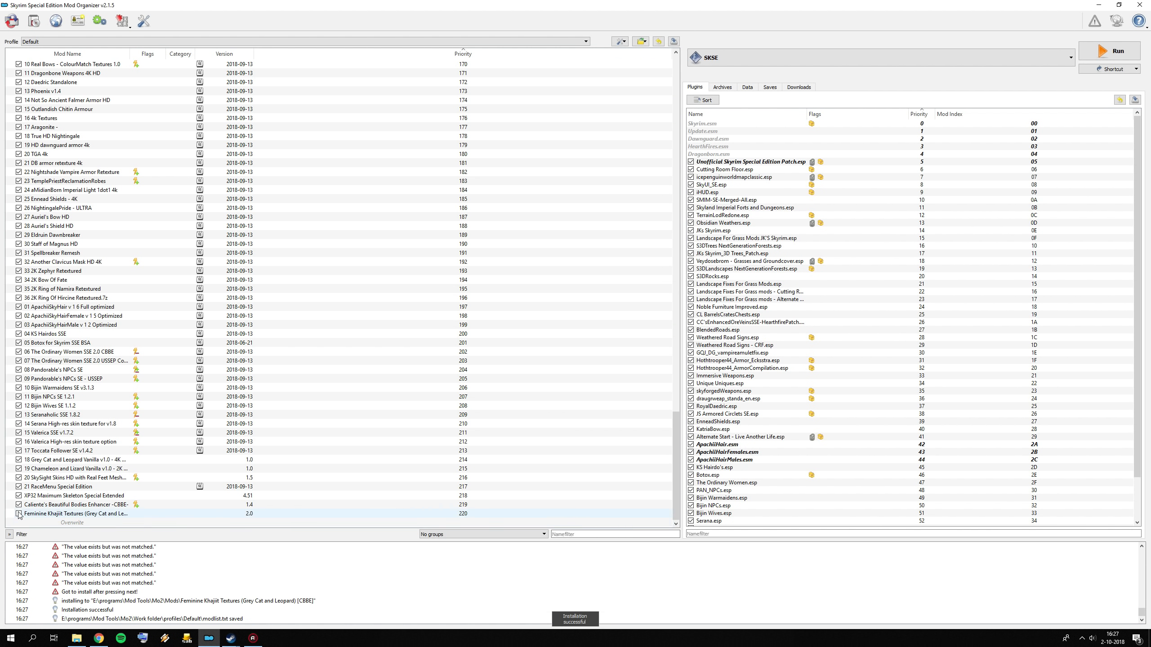
pyautogui.click(18, 515)
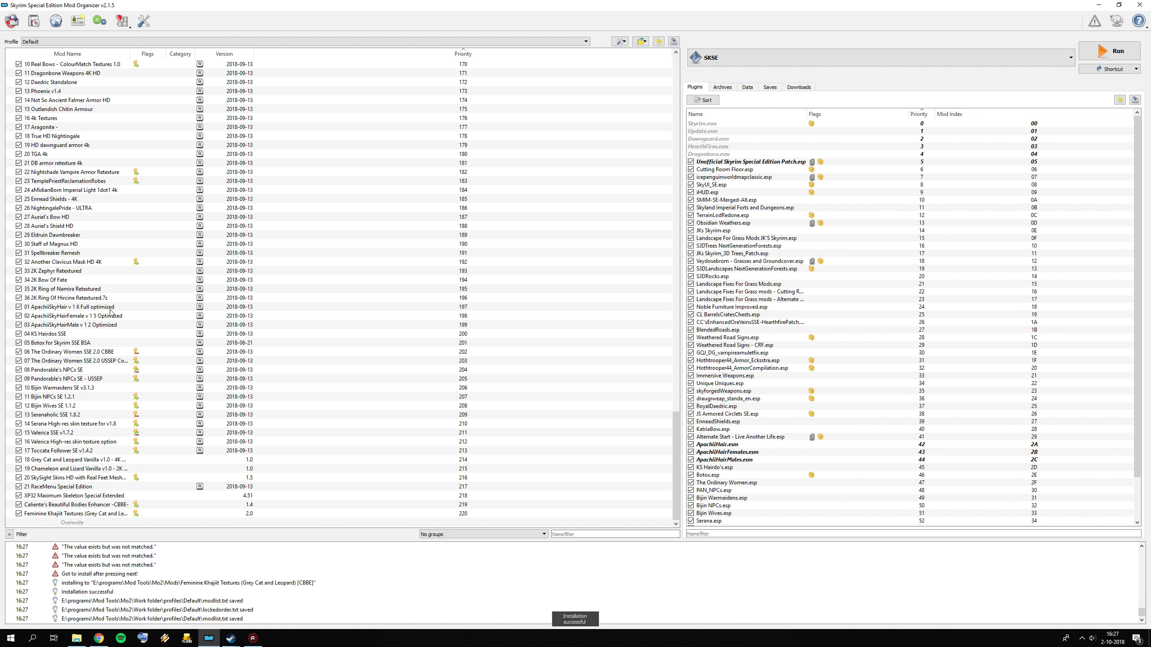
# - Start installing the archive 23 Feminine Argonian Textures (Chameleon and Lizard) CBBE from the 11 NPC's folder
pyautogui.click(34, 21)
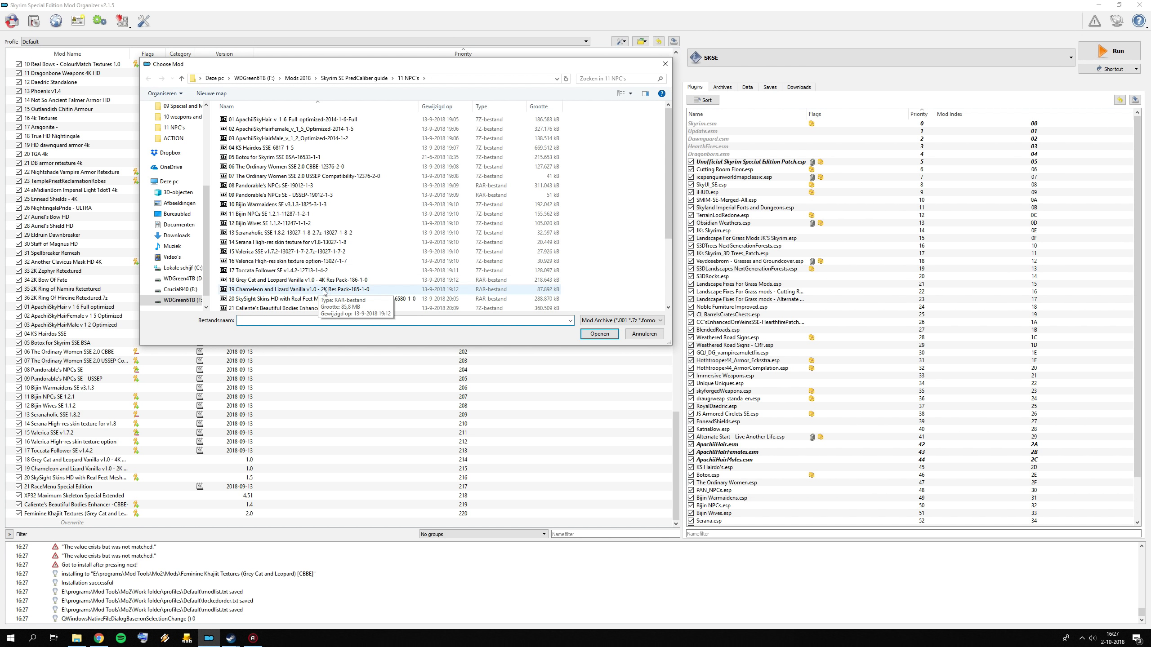
pyautogui.scroll(-2, 324, 292)
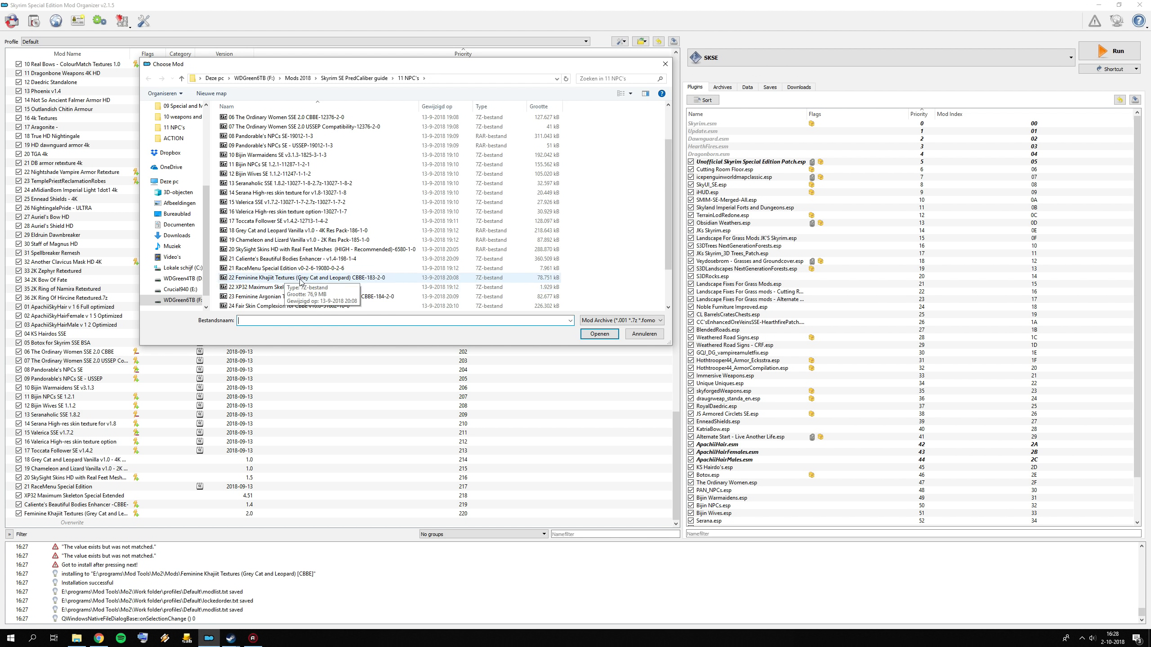
pyautogui.click(276, 298)
pyautogui.doubleClick(278, 298)
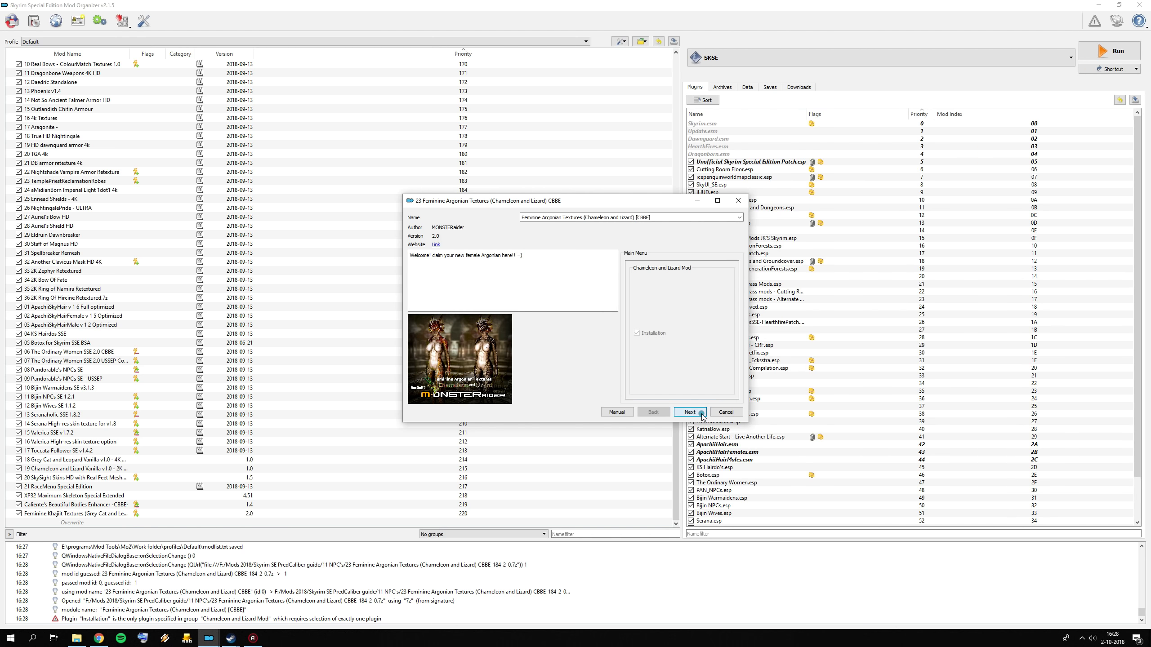
# - Install the Argonian textures with the 4K Res Pack, Lizard variation and Full Scales chest option, and enable the mod
pyautogui.click(689, 413)
pyautogui.click(683, 412)
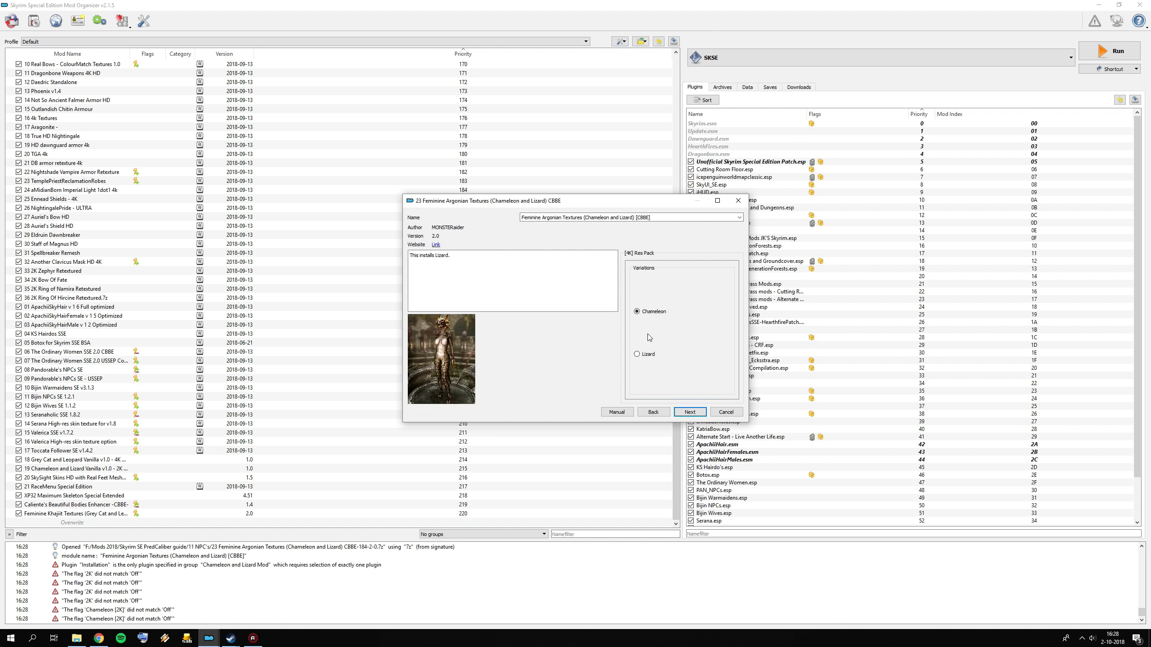
pyautogui.click(649, 355)
pyautogui.click(689, 413)
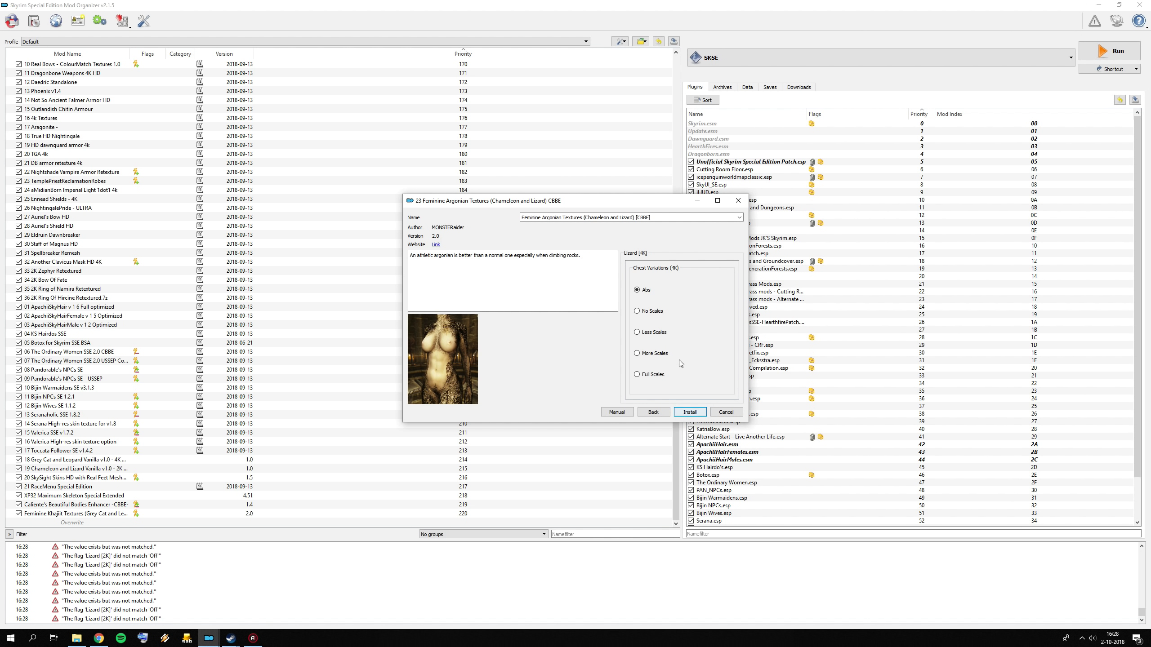
pyautogui.click(656, 377)
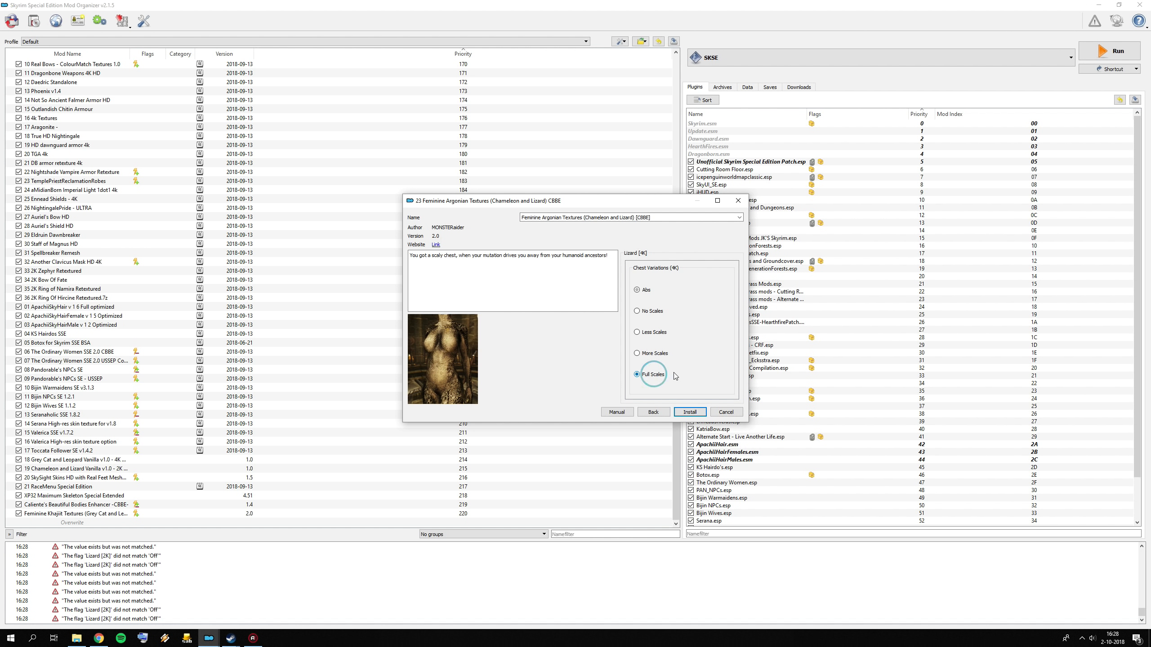
pyautogui.click(690, 412)
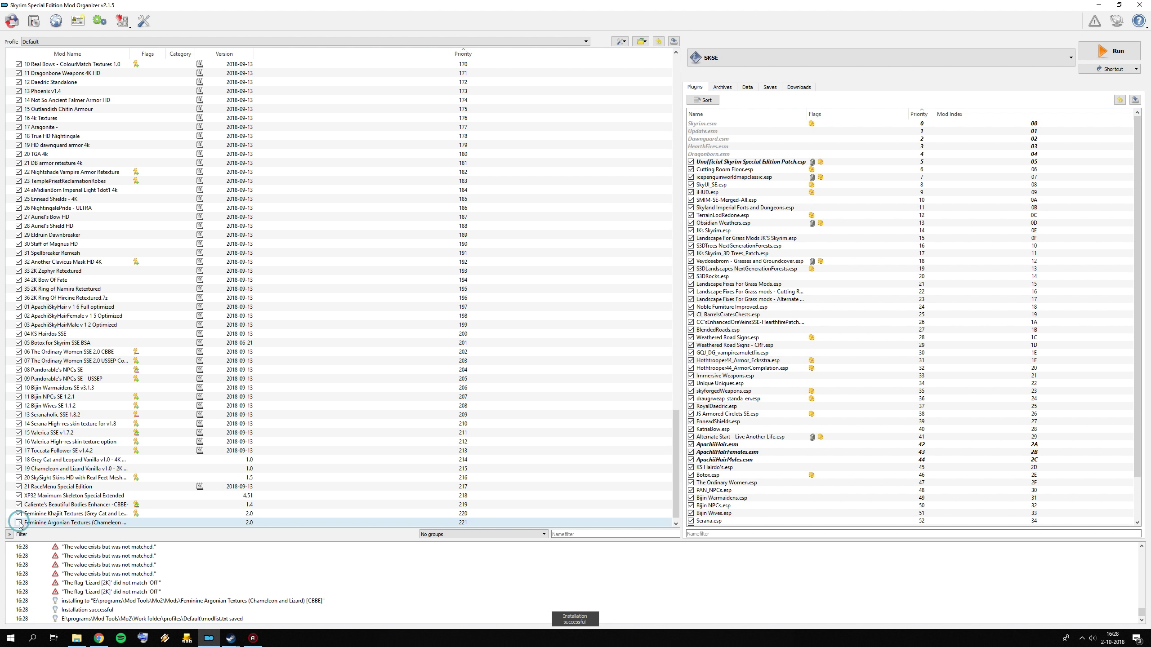
# - Switch to Chrome and close the Fair Skin Complexion, Argonian and Khajiit mod pages, leaving the PredCaliber guide open
pyautogui.click(105, 636)
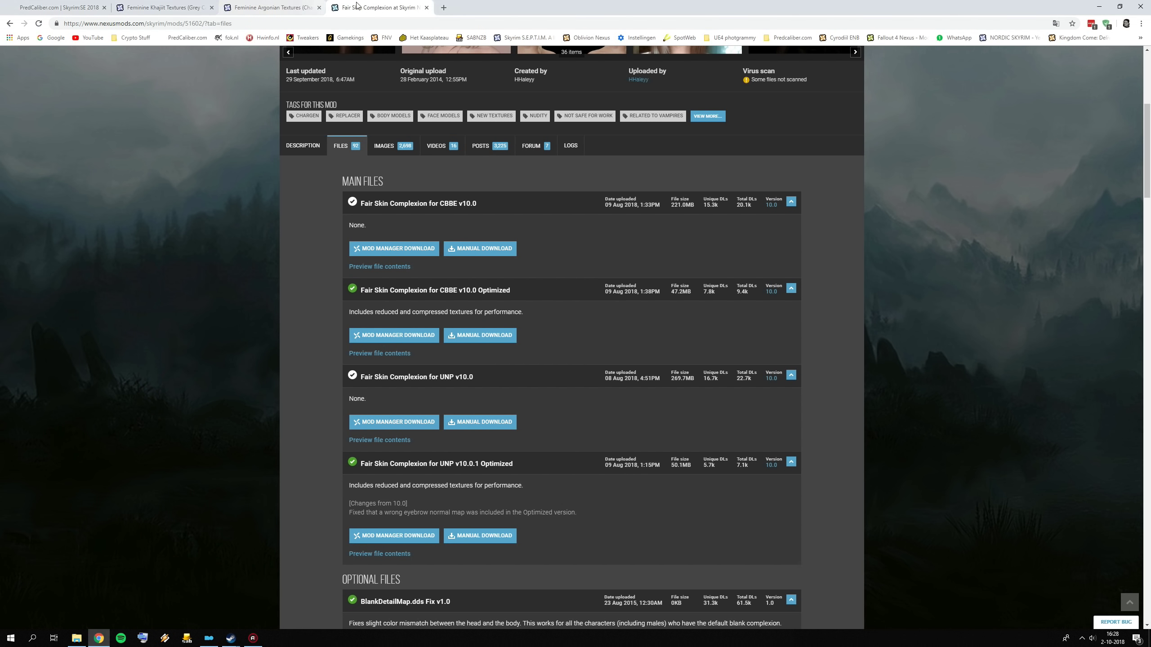
pyautogui.click(426, 8)
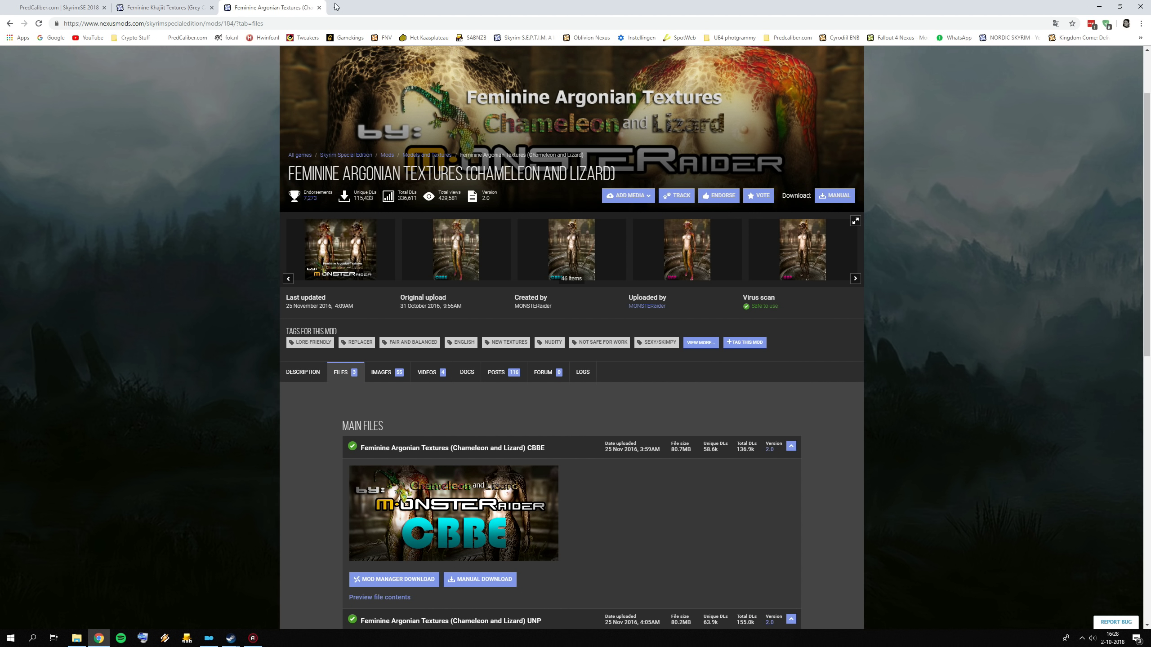
pyautogui.click(315, 8)
pyautogui.click(212, 7)
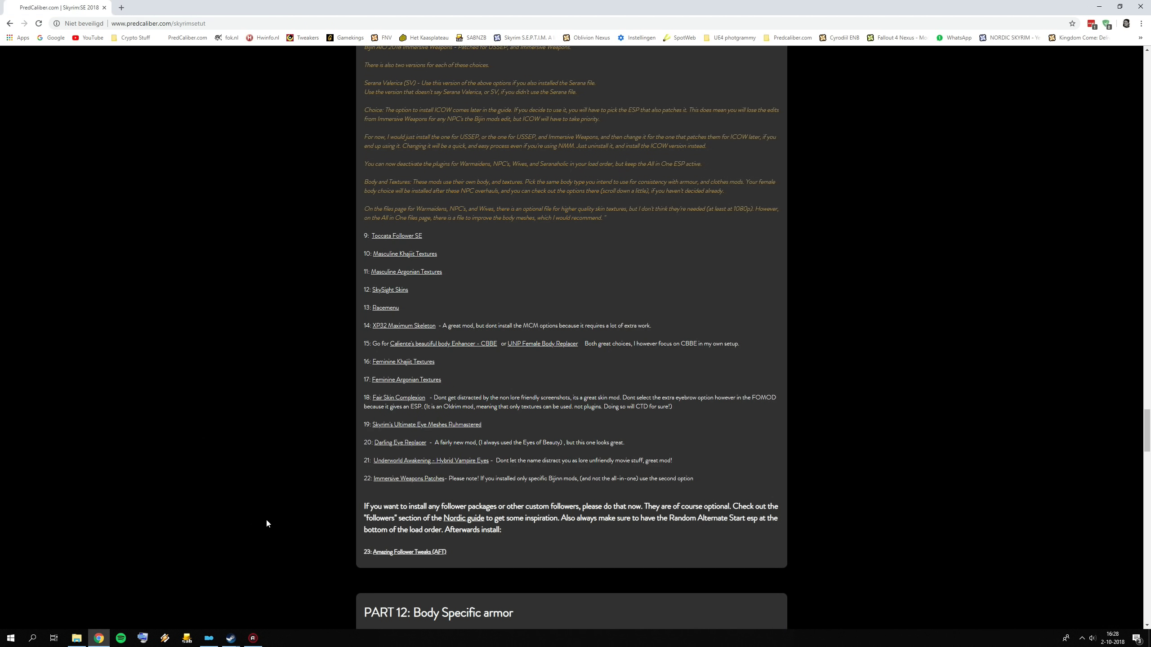
# - Switch to Mod Organizer and start installing the archive 24 Fair Skin Complexion for CBBE v10.0
pyautogui.click(210, 639)
pyautogui.scroll(-1, 72, 226)
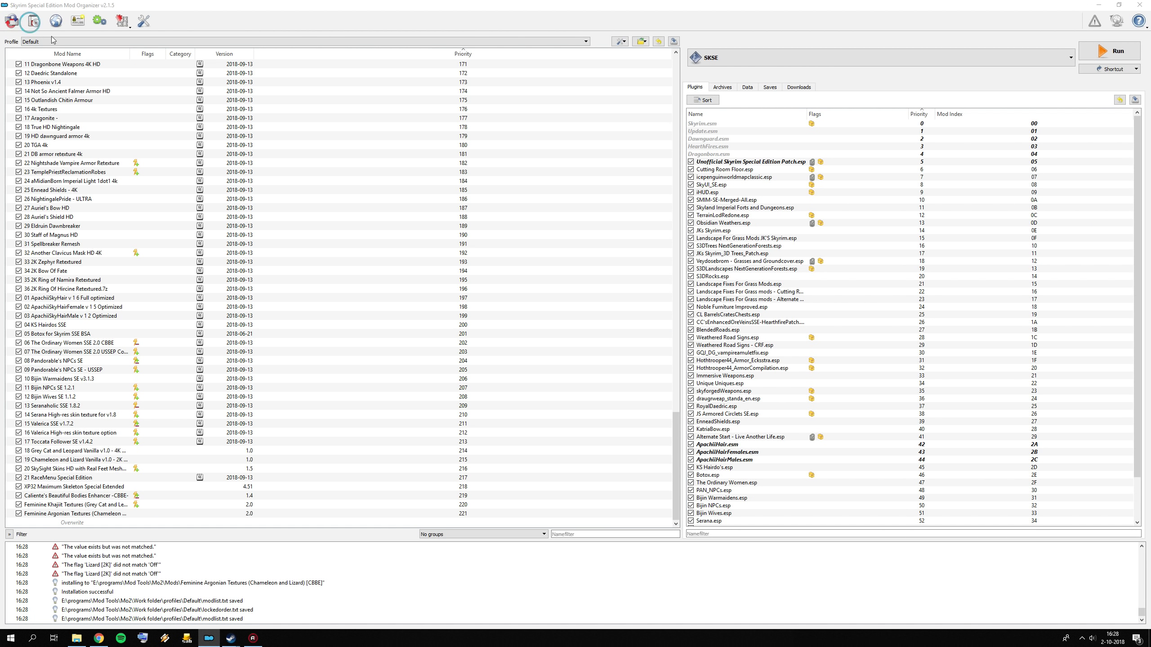
pyautogui.click(34, 21)
pyautogui.scroll(-2, 311, 297)
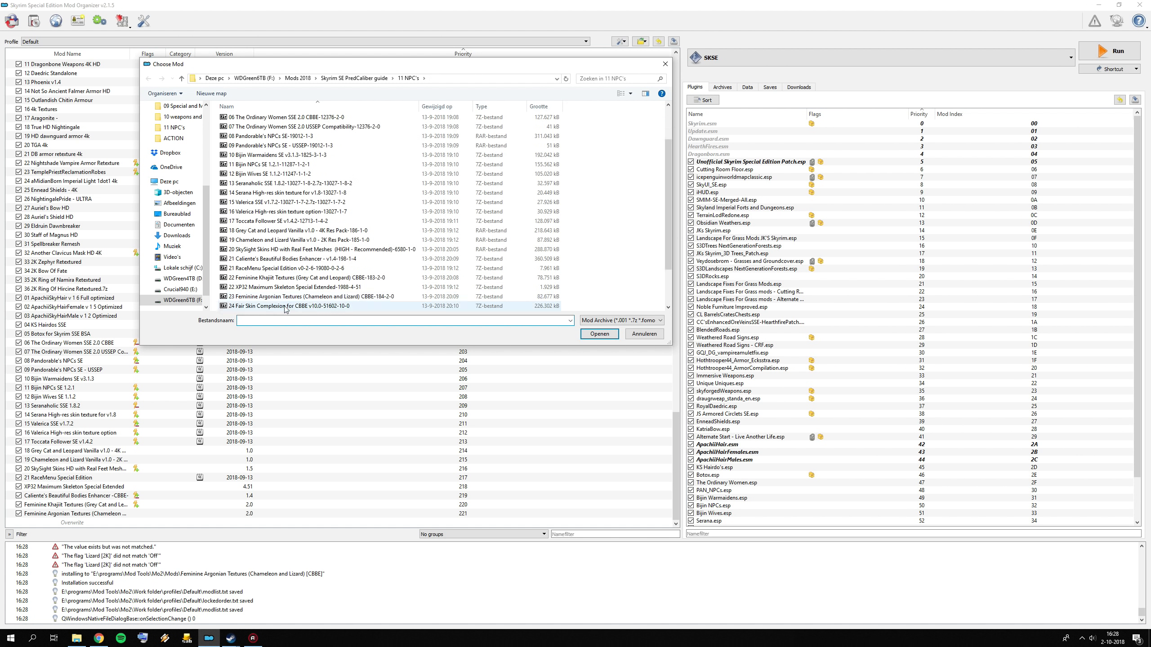
pyautogui.click(289, 306)
pyautogui.click(600, 334)
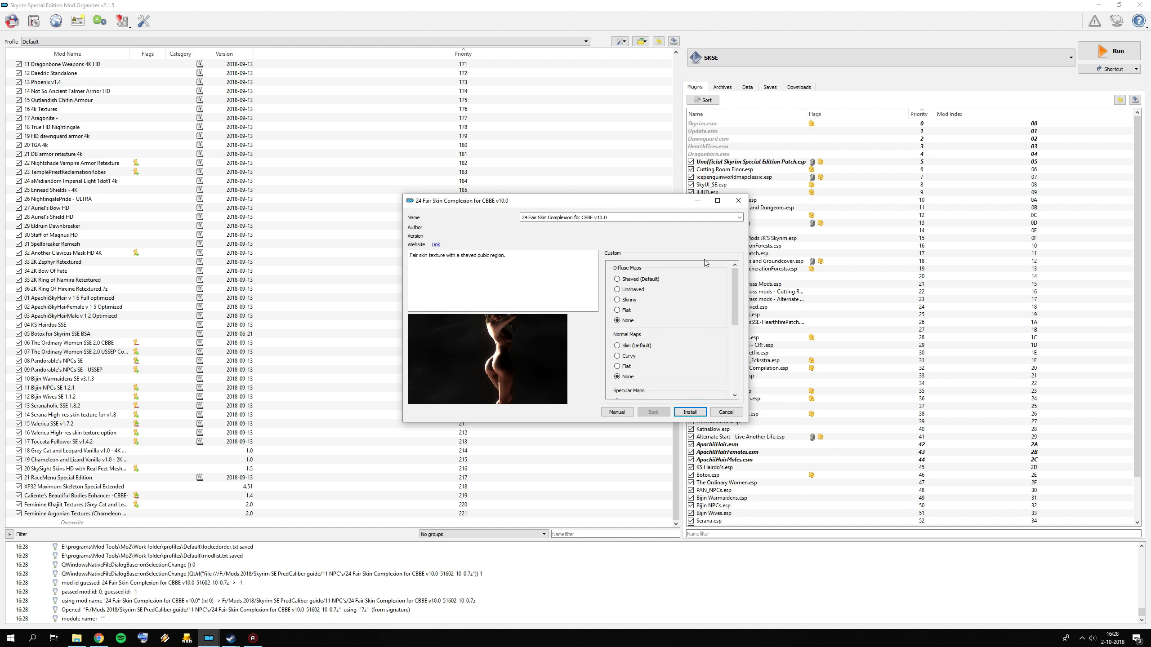
# - Review the Fair Skin Complexion installer's diffuse, normal, specular and subsurface choices and its optional files, including Additional Brow Shapes
pyautogui.scroll(-1, 674, 361)
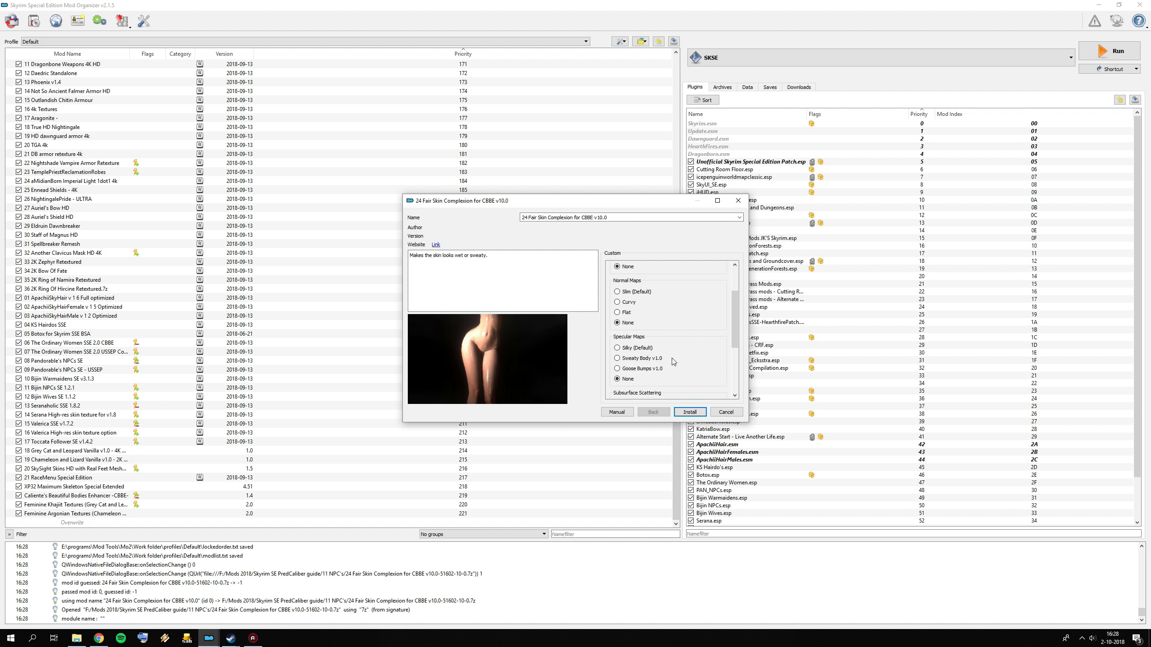
pyautogui.scroll(-3, 677, 363)
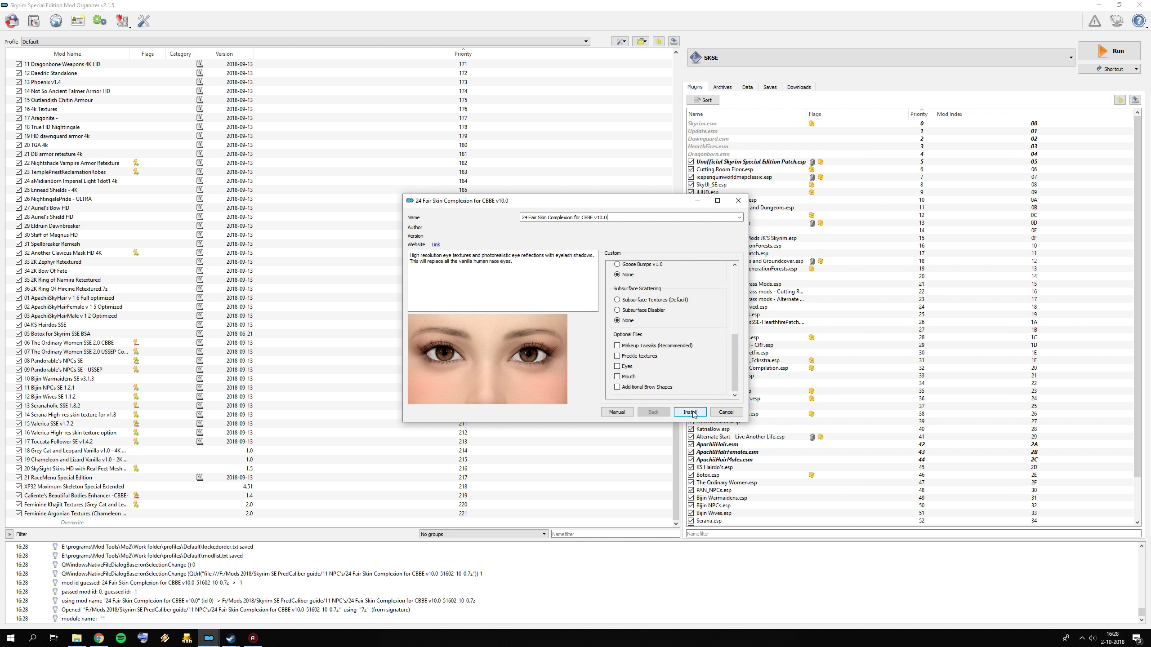
pyautogui.scroll(1, 655, 371)
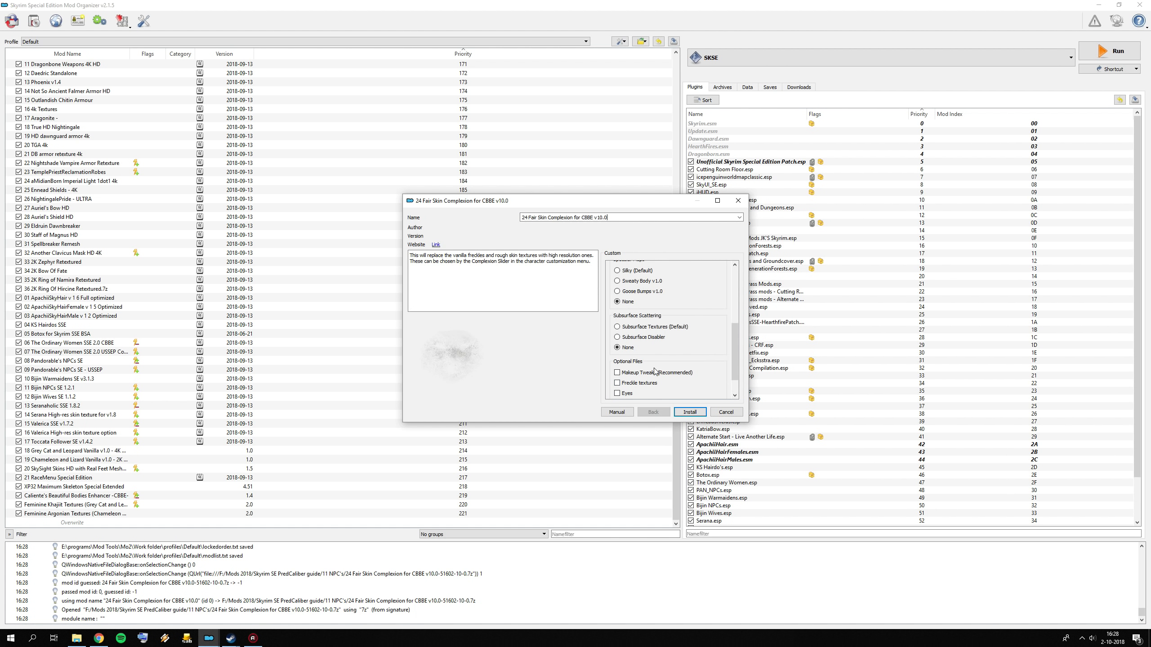
pyautogui.scroll(1, 655, 371)
pyautogui.click(98, 638)
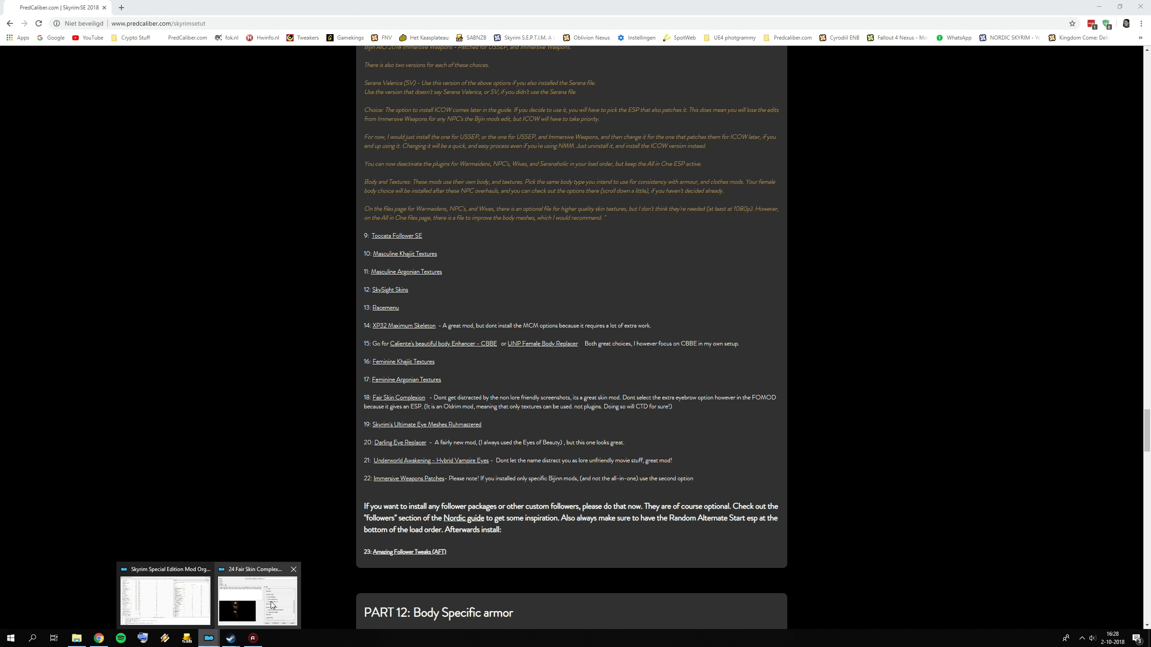
pyautogui.click(255, 598)
pyautogui.moveTo(663, 355)
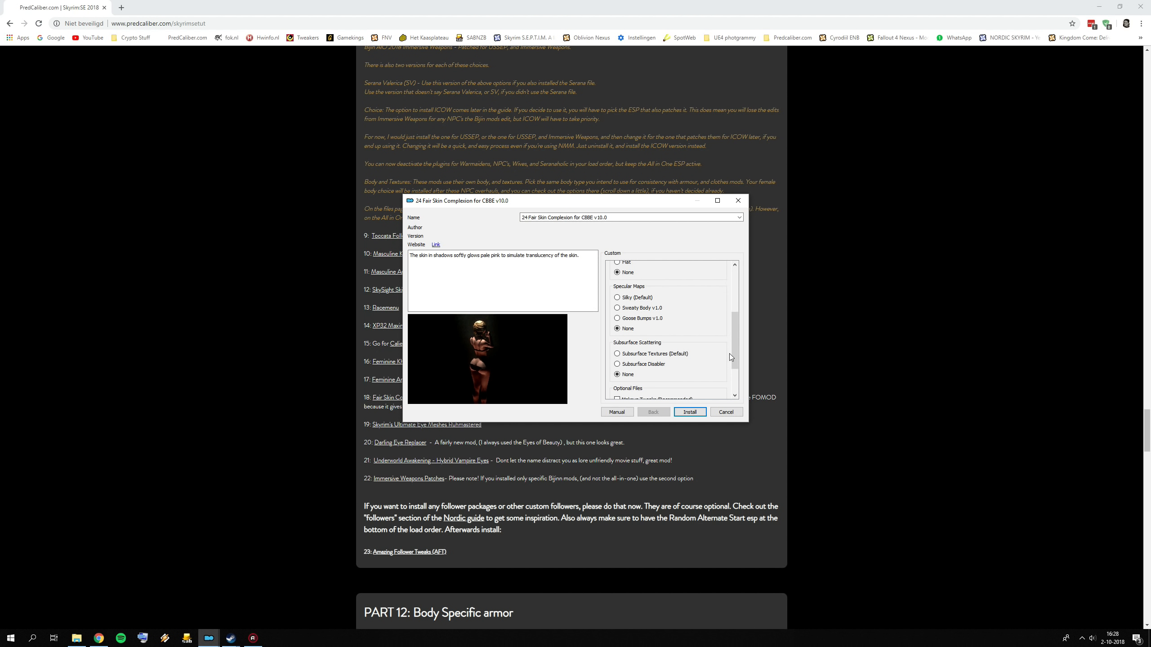
pyautogui.moveTo(733, 354); pyautogui.dragTo(735, 390)
pyautogui.moveTo(712, 387)
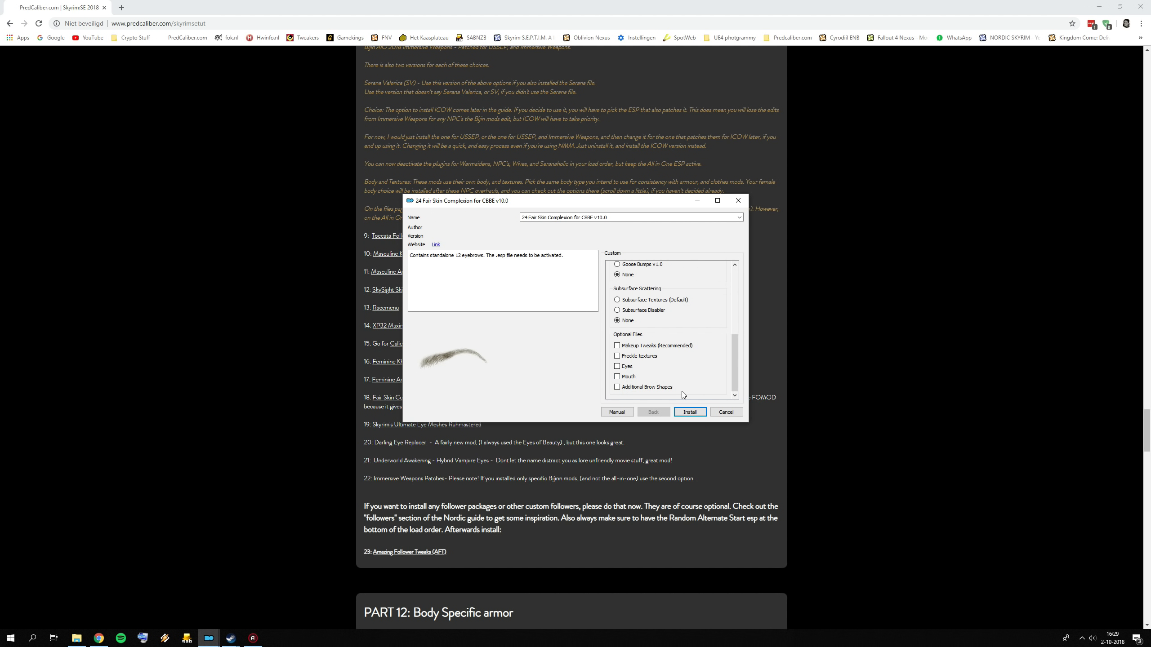
# - Install Fair Skin Complexion with all map choices at None and no optional files, and enable it in the mod list
pyautogui.click(700, 411)
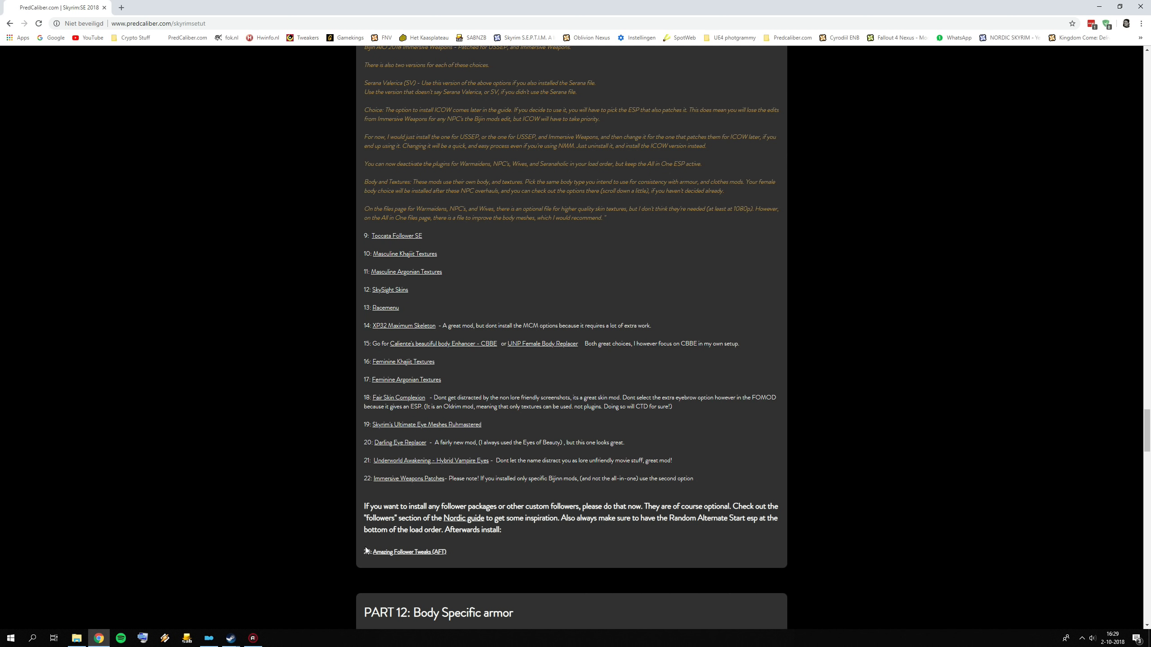
pyautogui.click(209, 638)
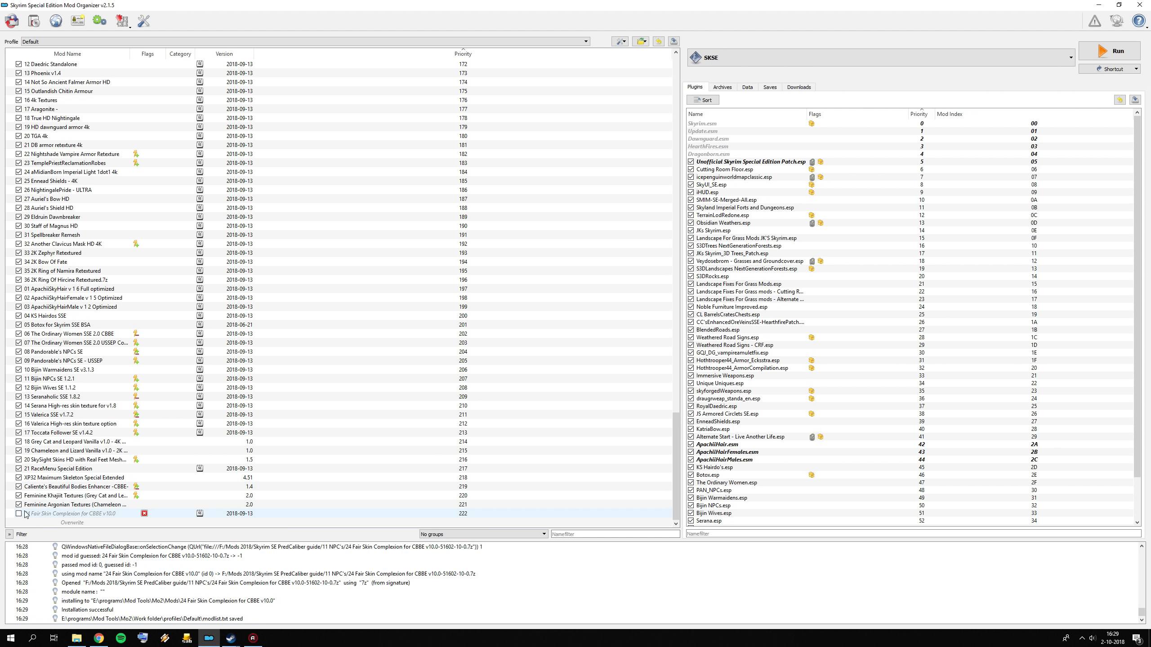
pyautogui.click(19, 514)
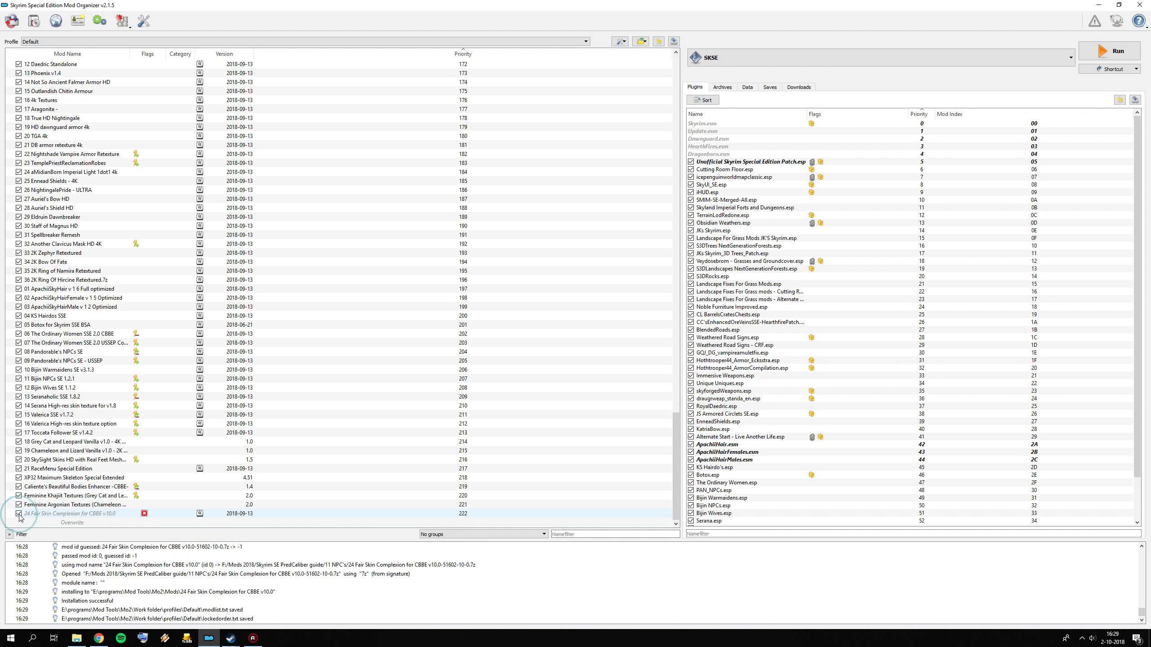
# - Inspect the file tree of the installed Fair Skin Complexion mod and close its information window
pyautogui.doubleClick(82, 514)
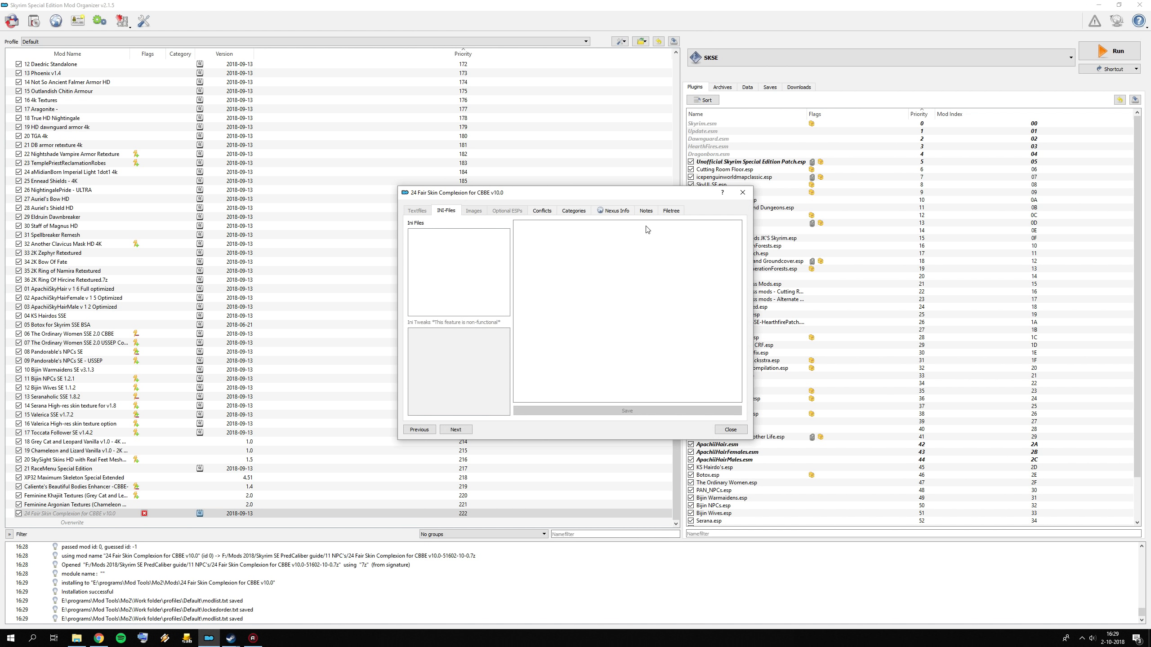
pyautogui.click(671, 210)
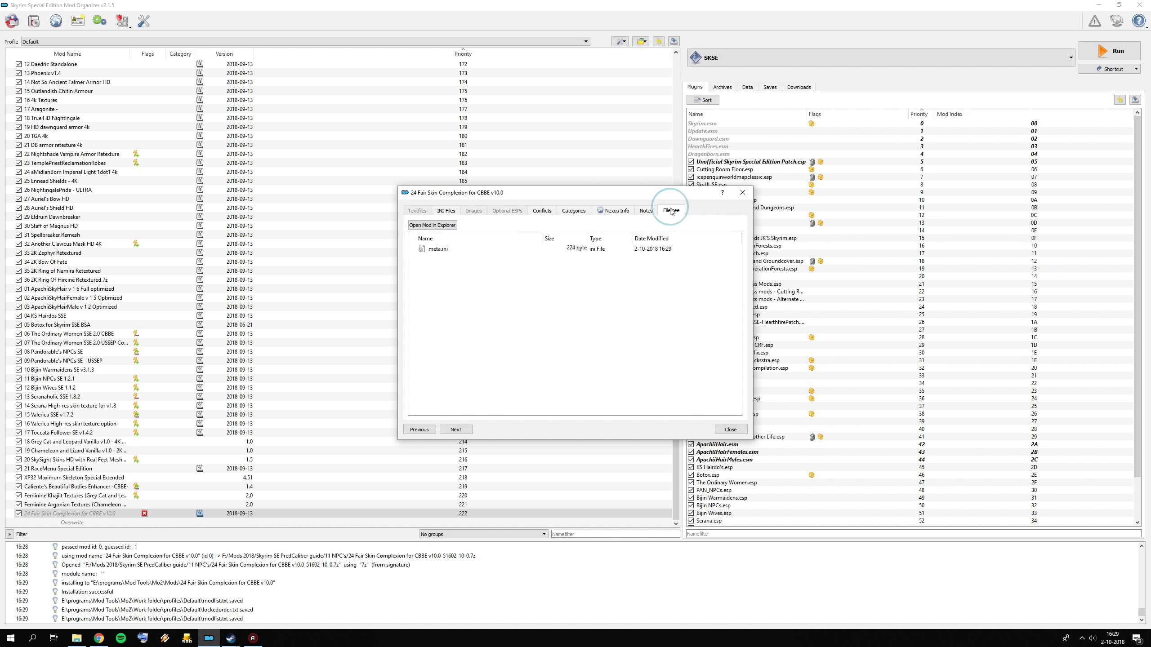
pyautogui.click(746, 197)
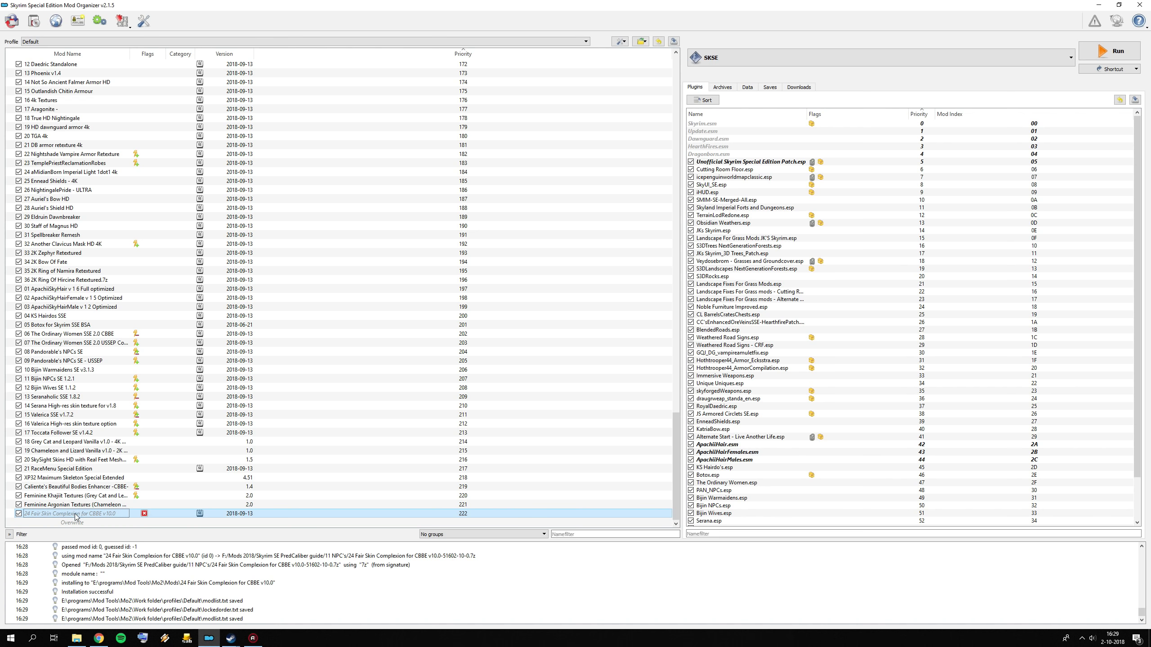
# - Reinstall Fair Skin Complexion with Shaved diffuse, Slim normal, Silky specular and Subsurface Textures maps and no optional files, replacing the existing mod
pyautogui.press('Up')
pyautogui.press('Up')
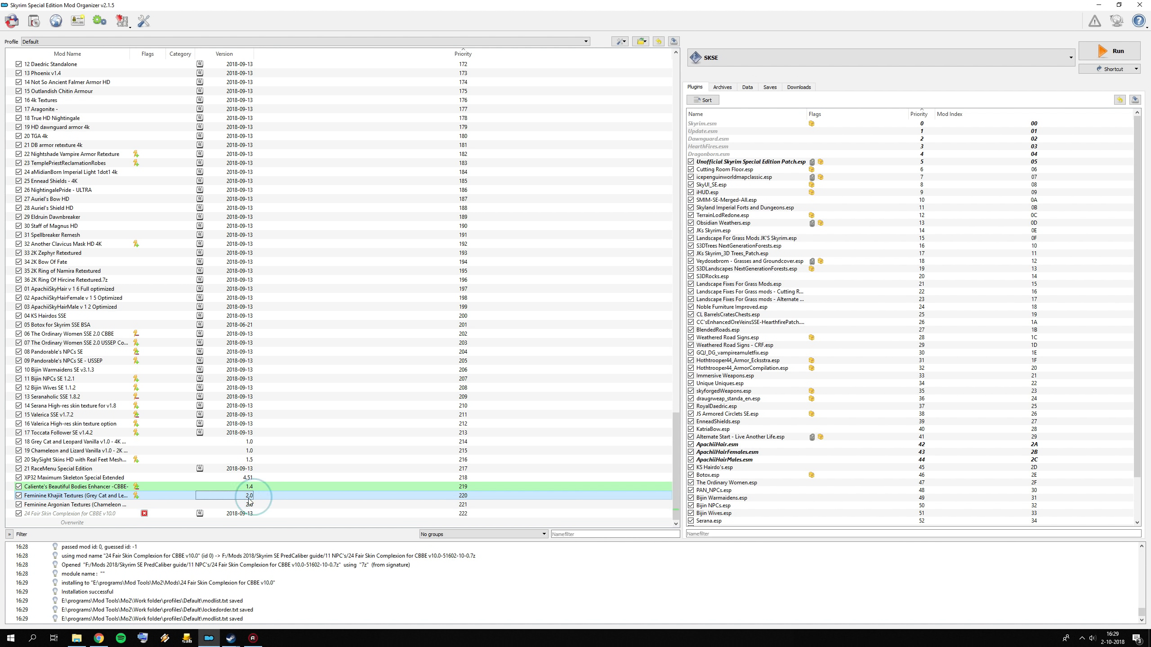
pyautogui.rightClick(81, 513)
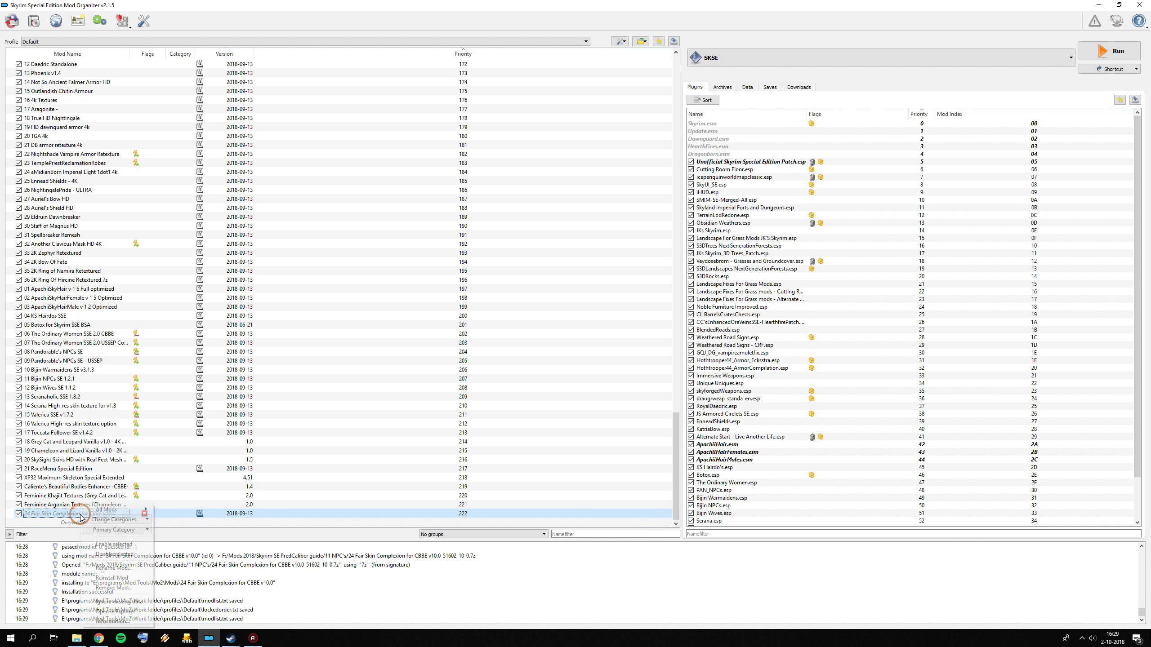
pyautogui.click(125, 579)
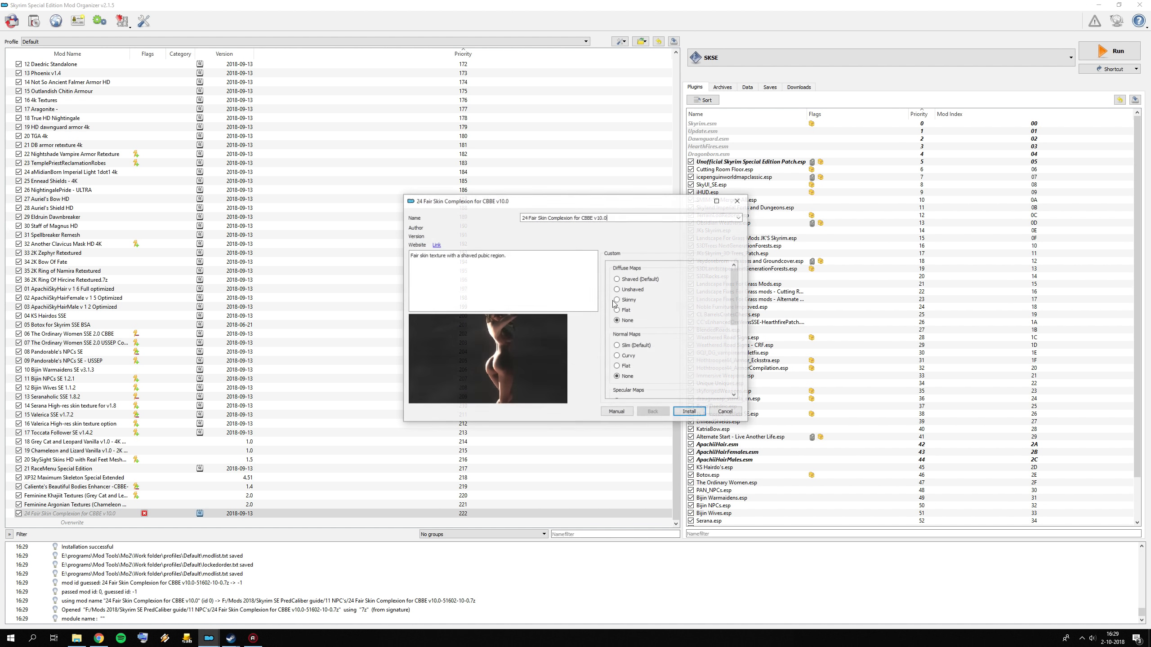
pyautogui.click(630, 281)
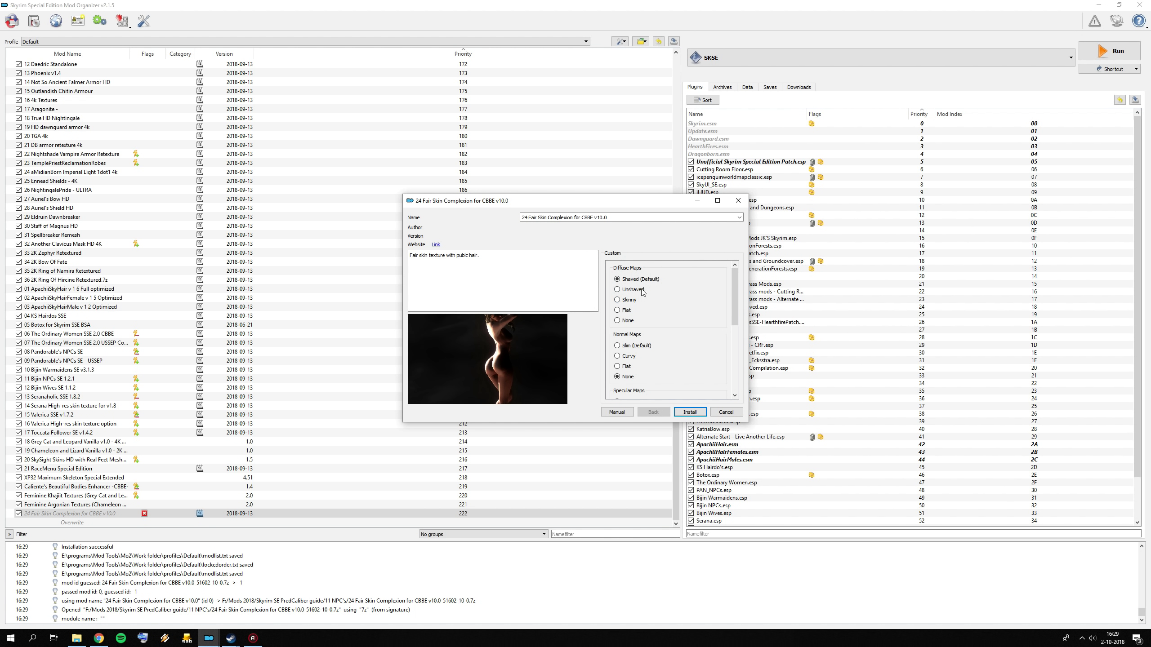
pyautogui.click(639, 346)
pyautogui.moveTo(735, 292); pyautogui.dragTo(728, 335)
pyautogui.scroll(-1, 724, 338)
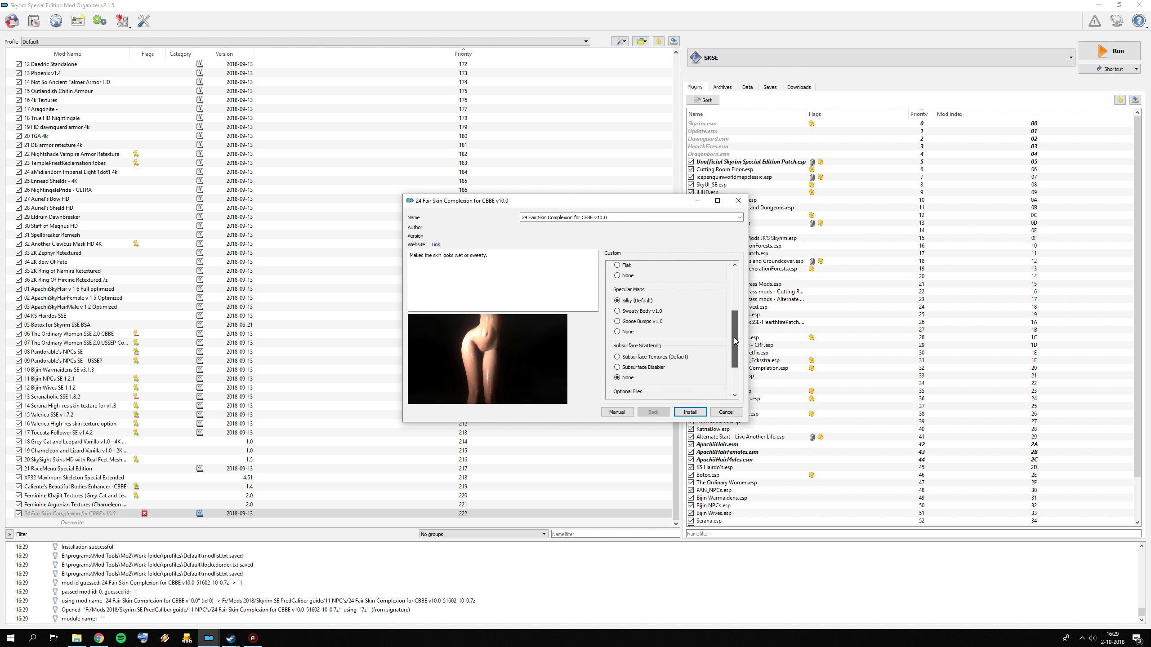
pyautogui.click(724, 342)
pyautogui.scroll(-1, 724, 345)
pyautogui.scroll(-1, 724, 348)
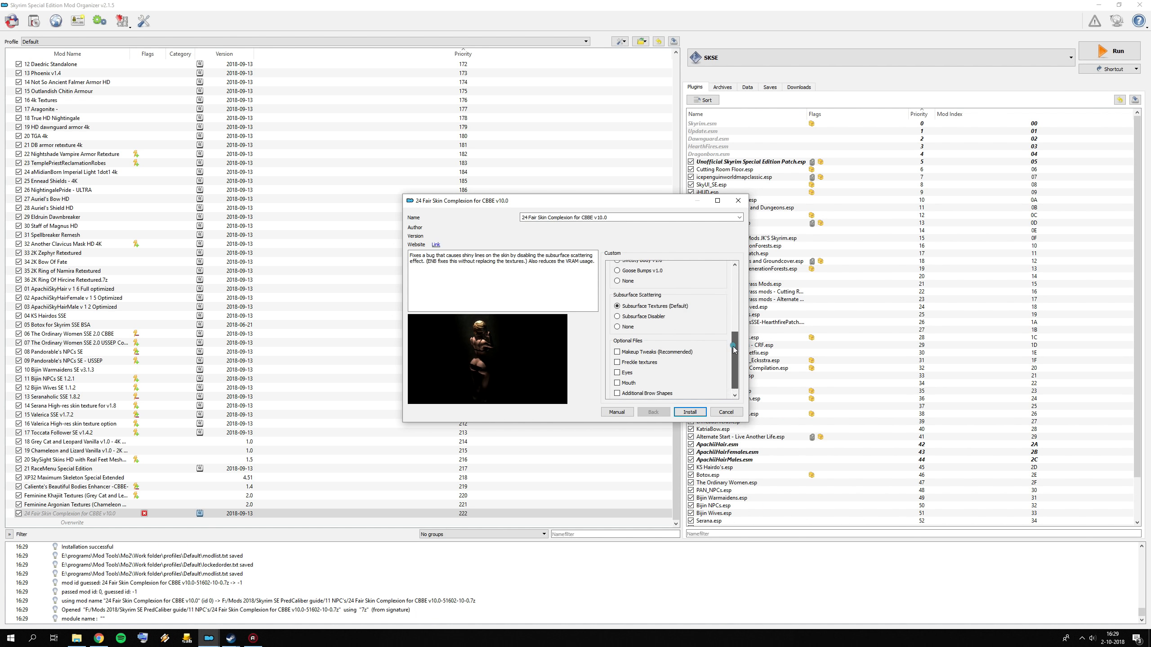
pyautogui.click(690, 412)
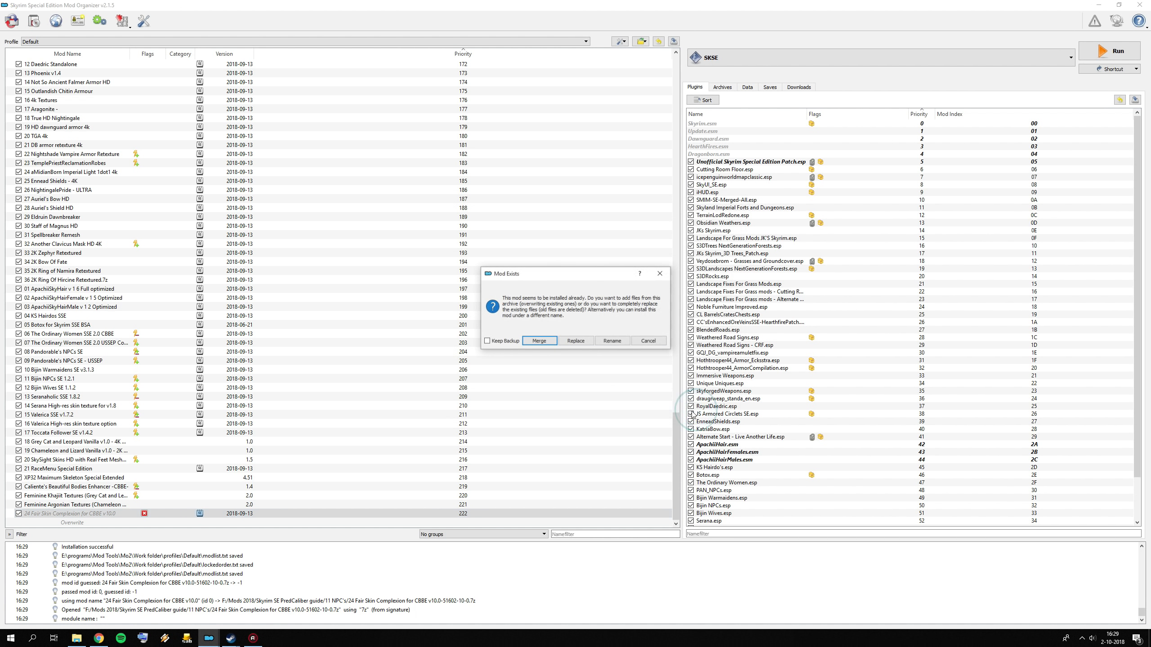
pyautogui.click(583, 347)
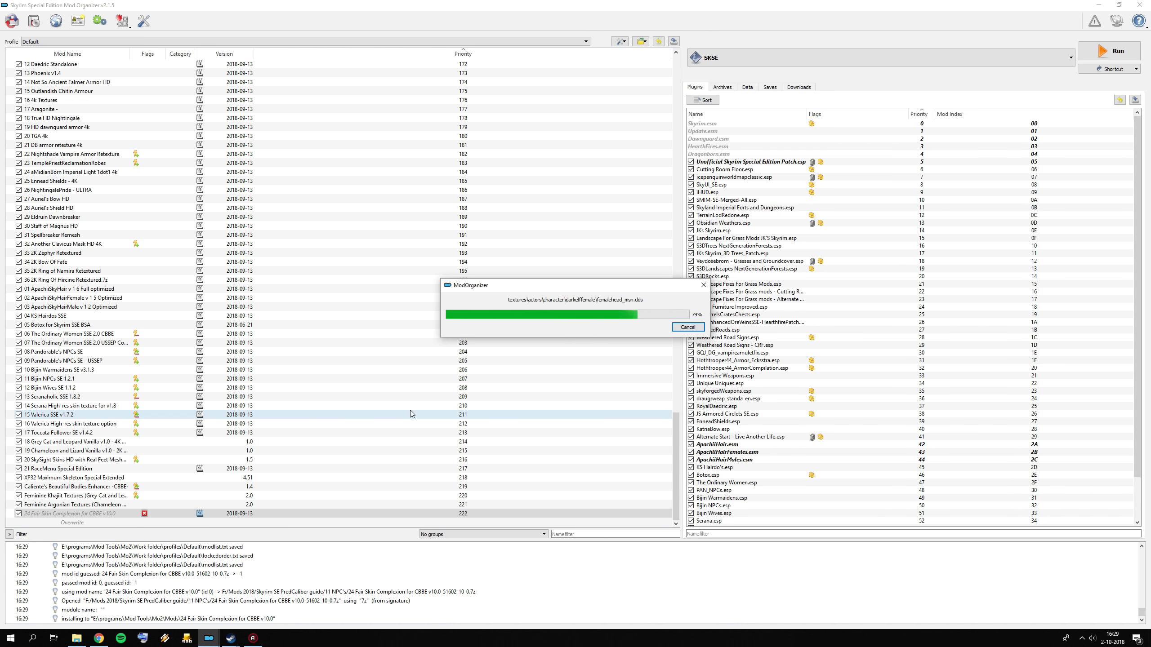
# - Check the file tree of the reinstalled Fair Skin Complexion mod and close its information window
pyautogui.doubleClick(57, 514)
pyautogui.click(666, 209)
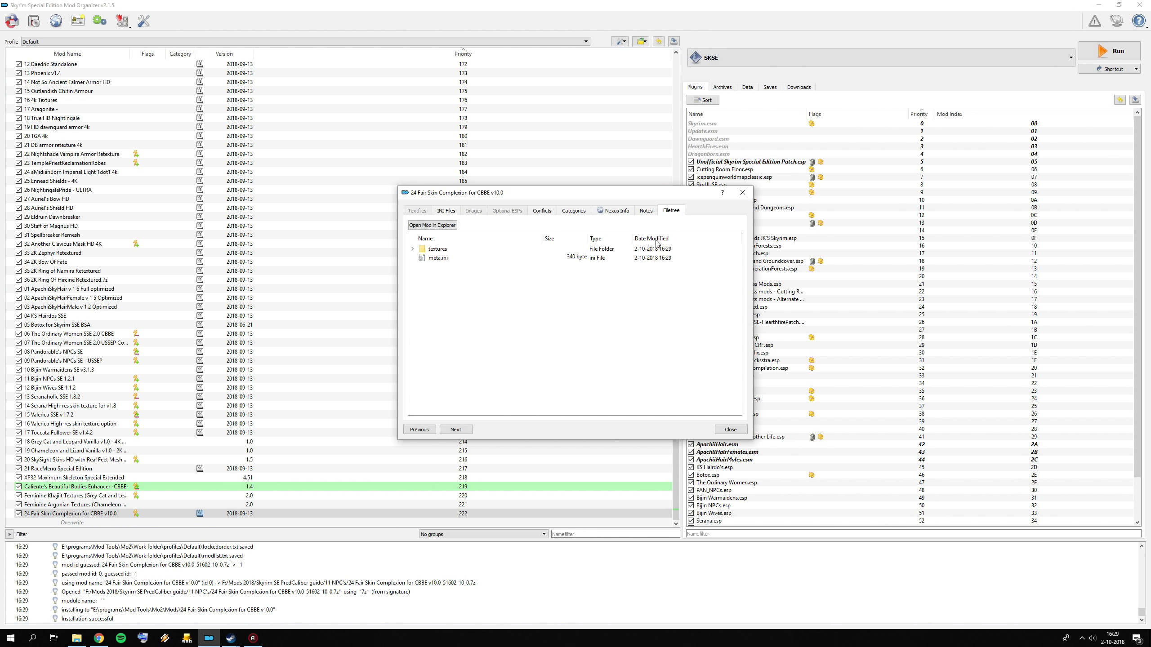
pyautogui.click(743, 193)
# - Switch to Chrome and open the guide's links 19 to 22, from Skyrim's Ultimate Eye Meshes Ruhmastered to Immersive Weapons Patches, in new tabs
pyautogui.click(99, 637)
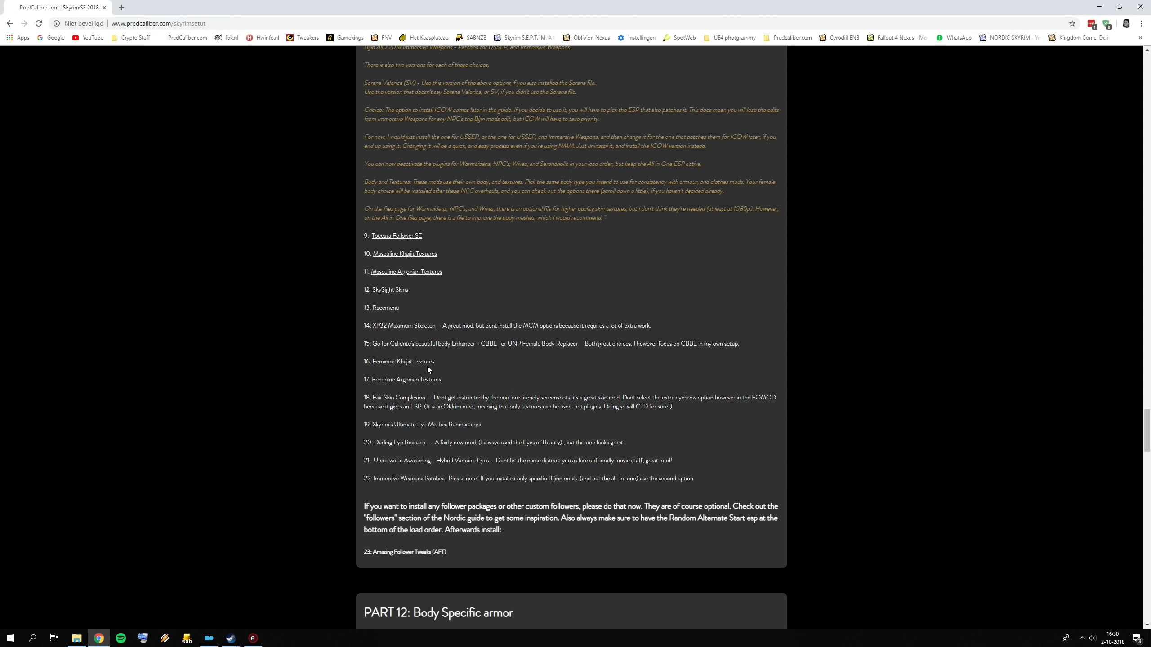
pyautogui.rightClick(406, 427)
pyautogui.click(411, 433)
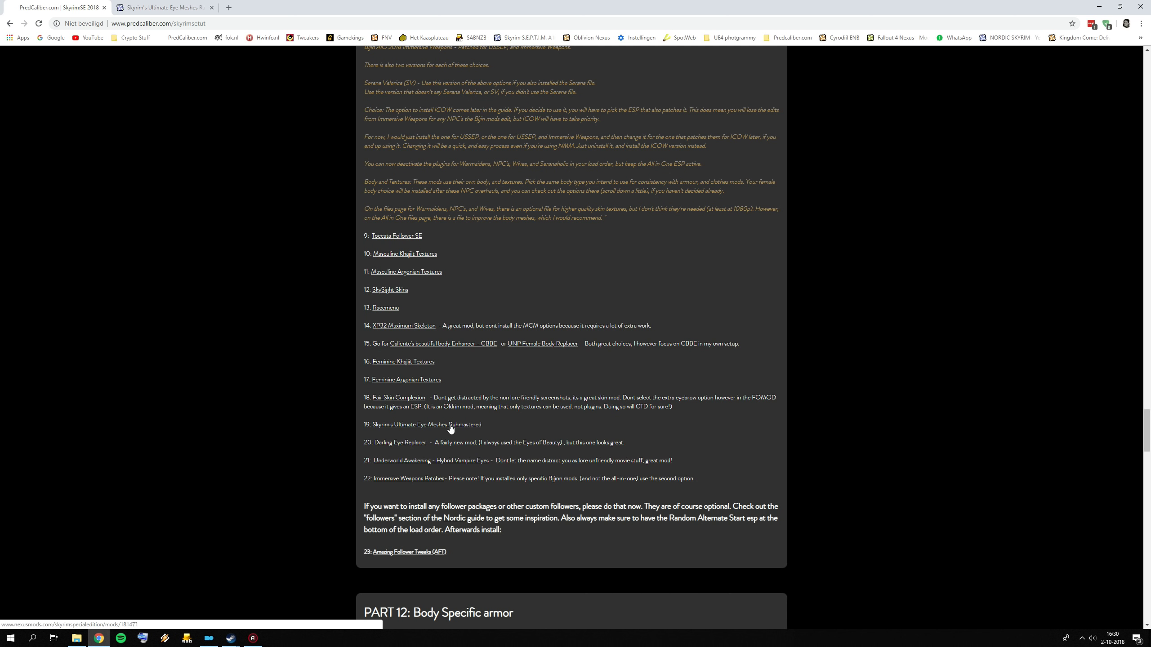
pyautogui.rightClick(410, 443)
pyautogui.click(427, 449)
pyautogui.rightClick(449, 463)
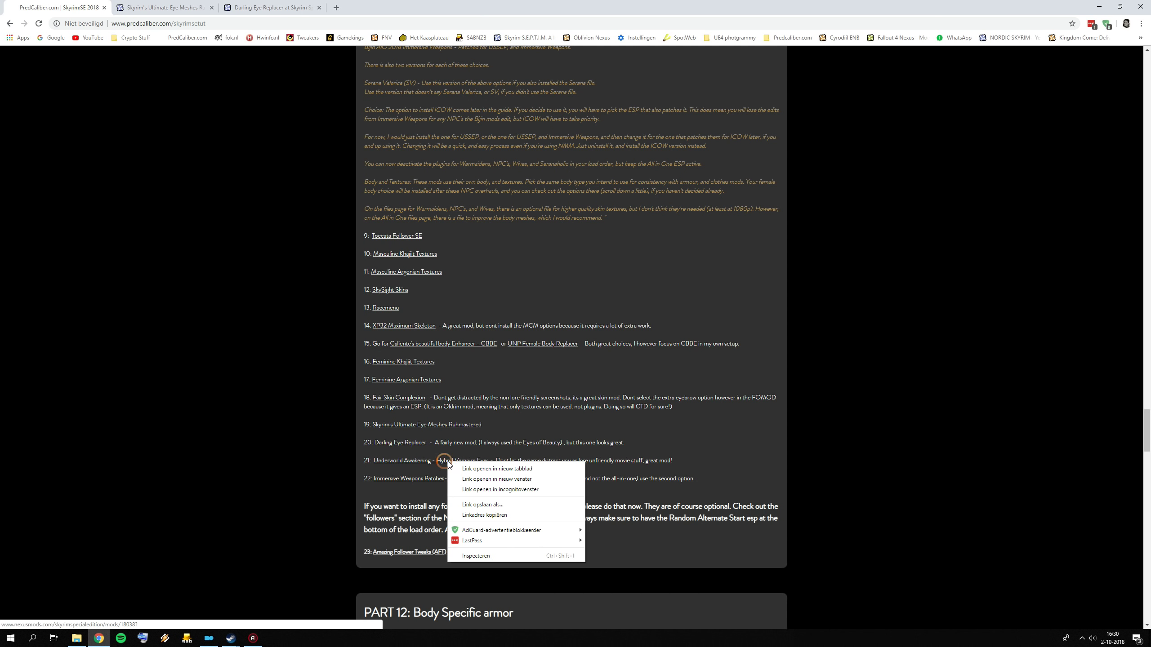
pyautogui.click(466, 471)
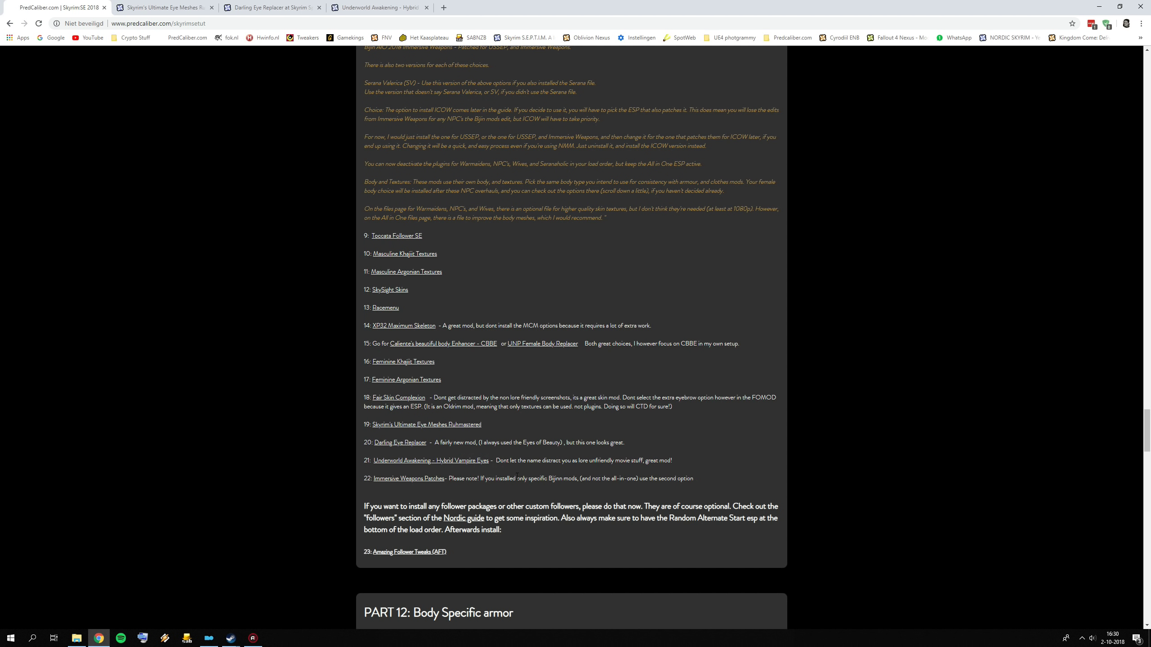
pyautogui.rightClick(444, 484)
pyautogui.rightClick(417, 478)
pyautogui.click(441, 485)
# - Review the main and optional downloads on the Nexus page of Skyrim's Ultimate Eye Meshes Ruhmastered
pyautogui.click(182, 7)
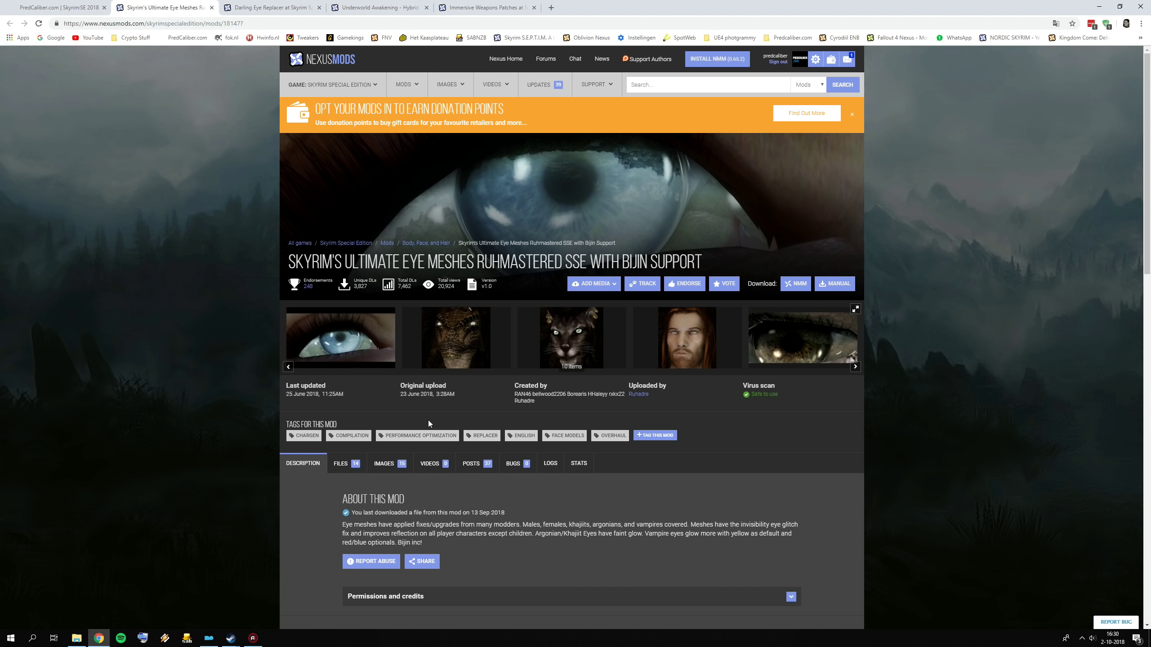
pyautogui.click(363, 465)
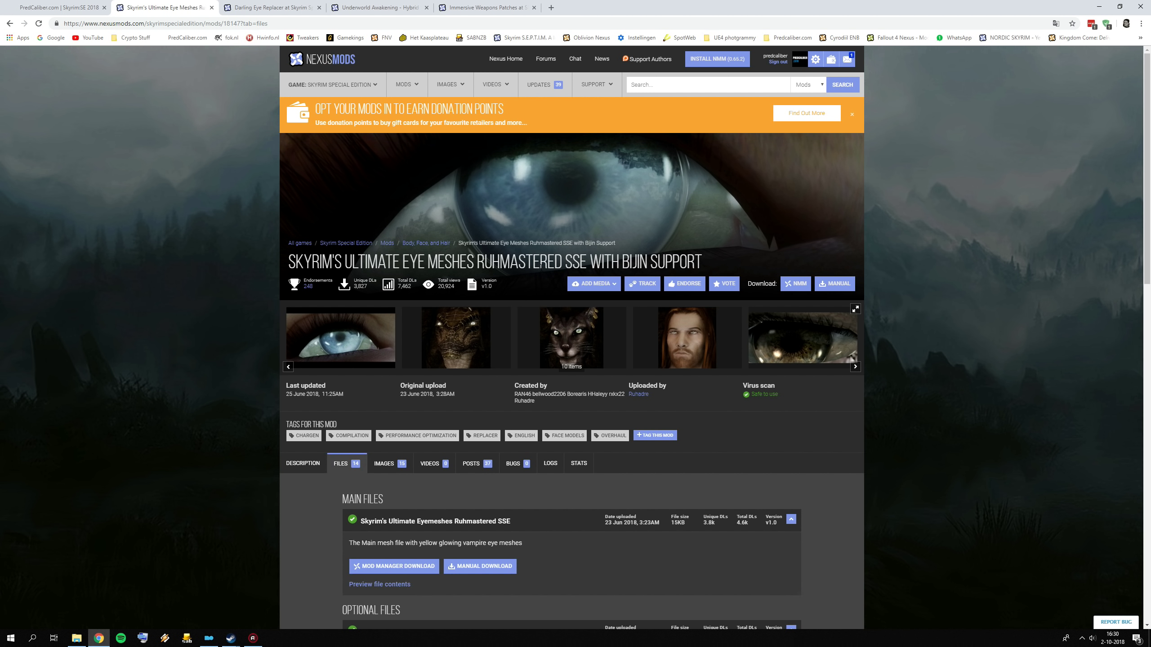
pyautogui.scroll(-3, 526, 287)
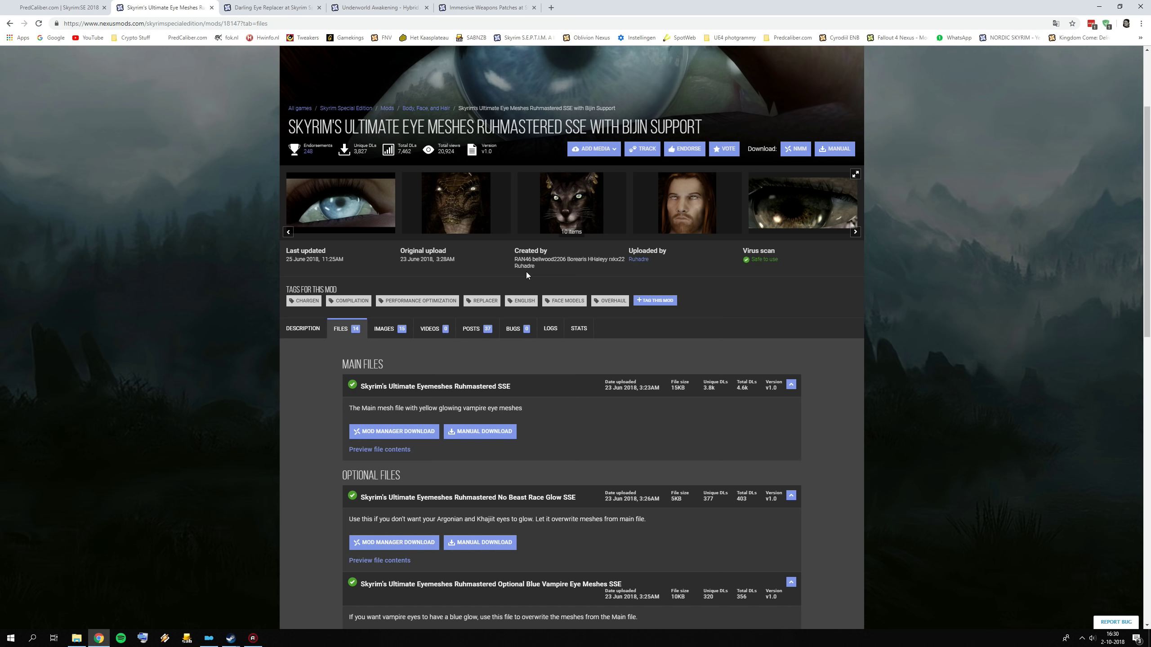
pyautogui.scroll(-3, 525, 276)
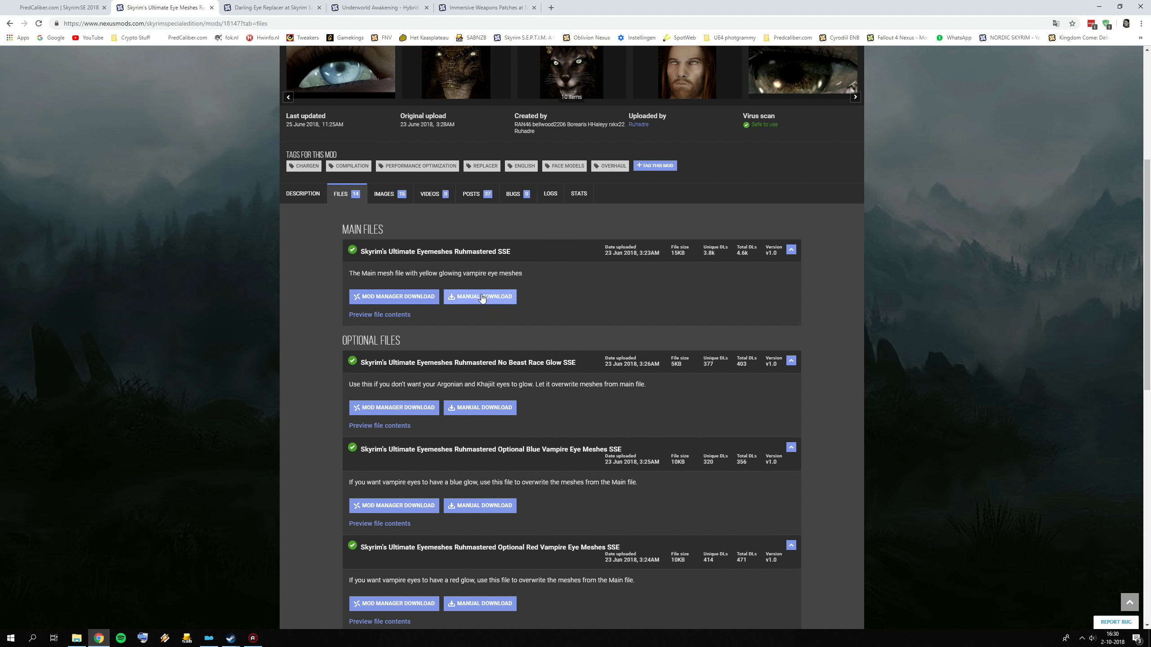
pyautogui.click(208, 638)
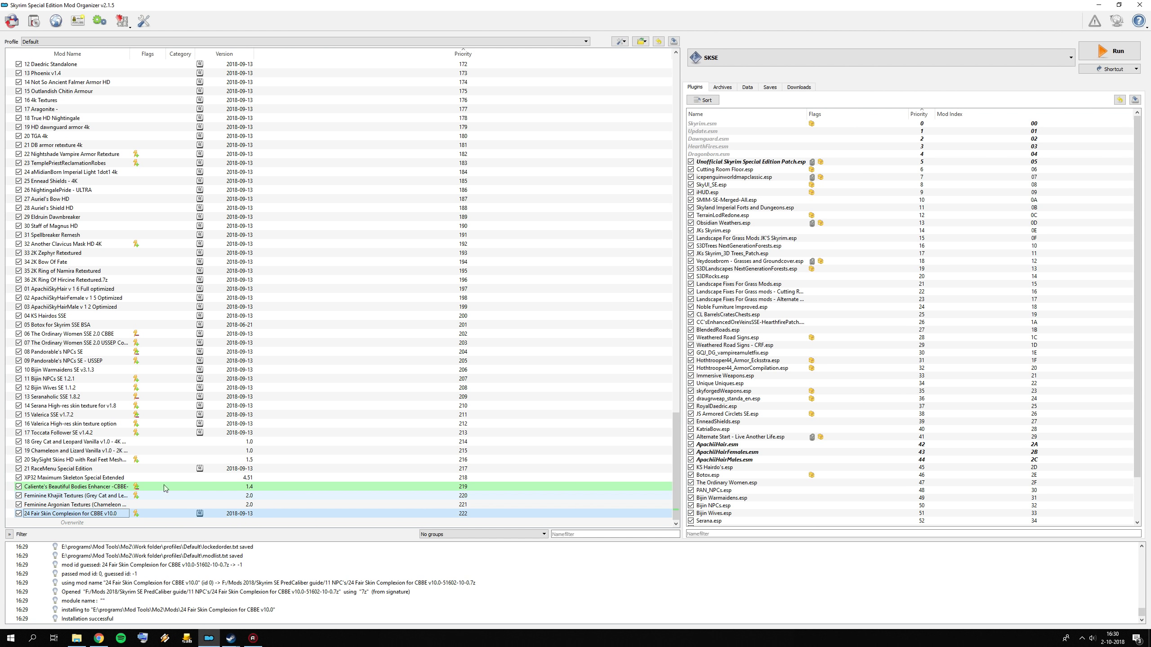
pyautogui.click(36, 22)
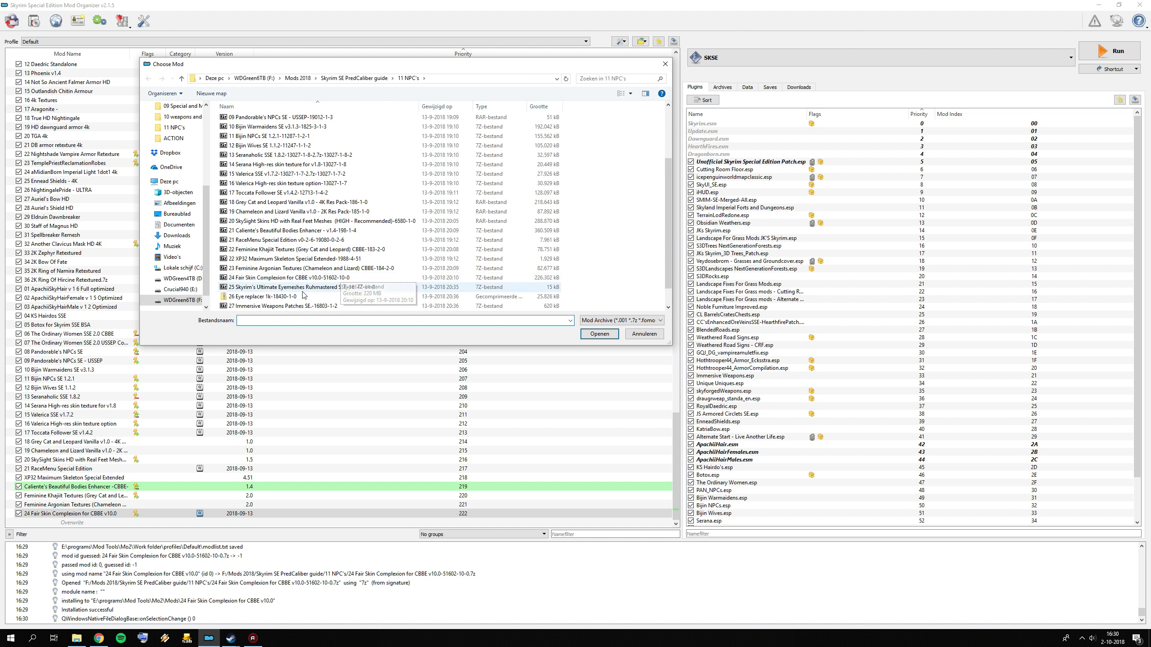
pyautogui.click(275, 288)
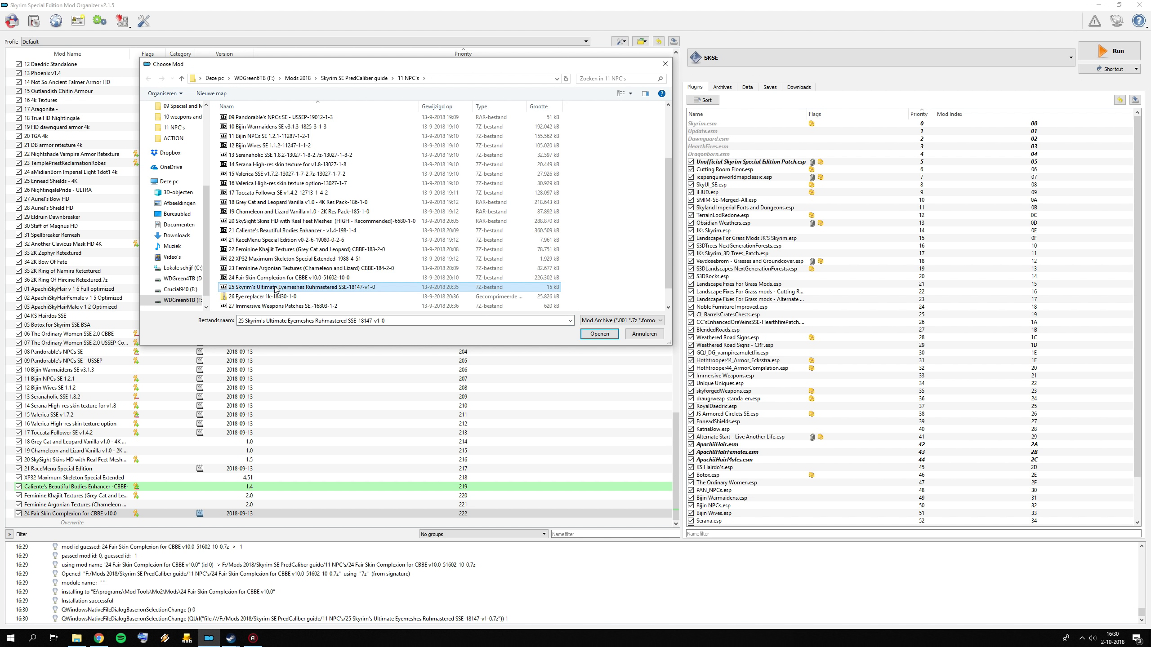
pyautogui.scroll(-1, 277, 272)
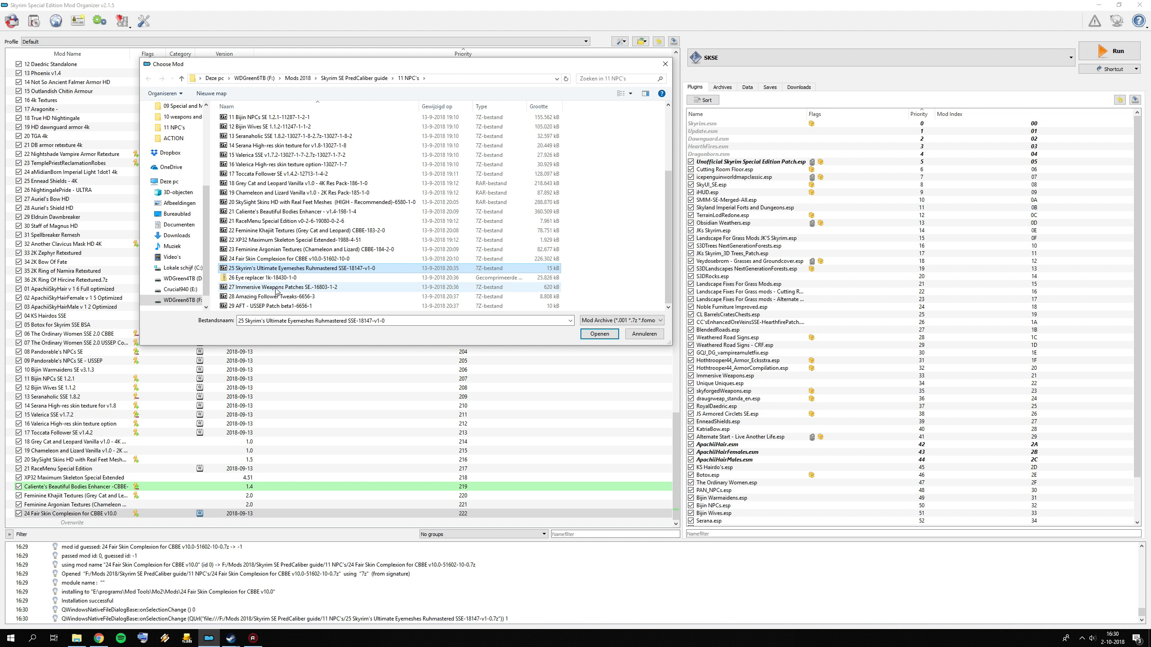
pyautogui.click(638, 335)
pyautogui.hotkey('alt', 'Tab')
# - Examine the optional vampire eye meshes and the miscellaneous Bijin files offered for Skyrim's Ultimate Eye Meshes Ruhmastered
pyautogui.scroll(-4, 379, 368)
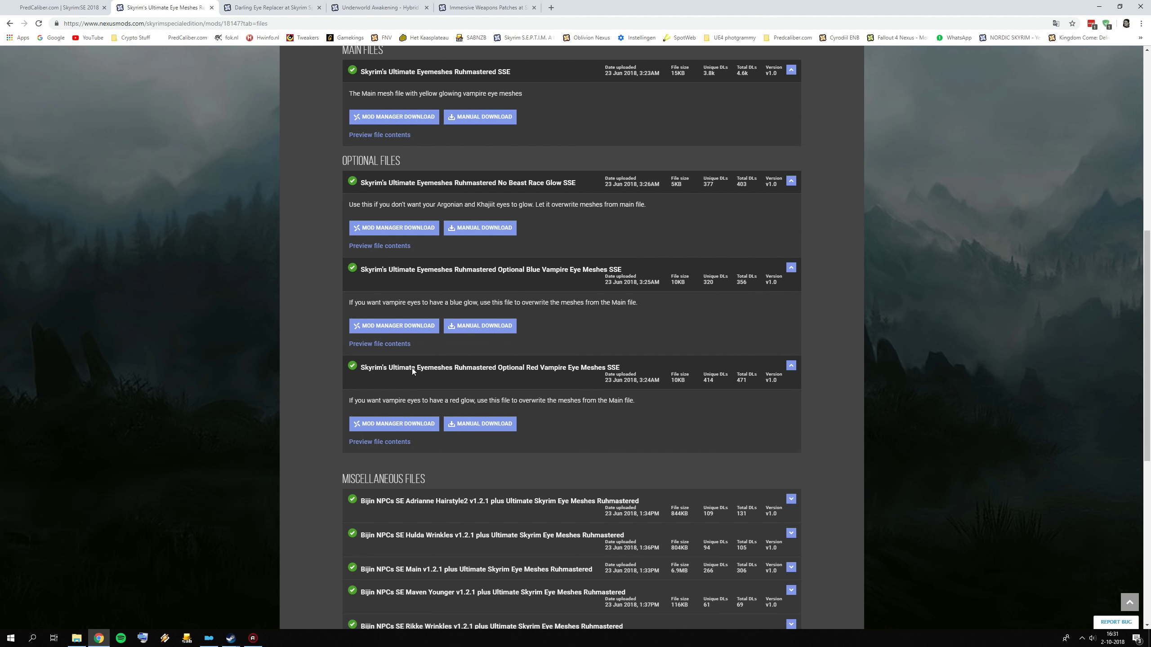
pyautogui.scroll(-6, 412, 368)
pyautogui.scroll(3, 416, 374)
pyautogui.scroll(5, 416, 374)
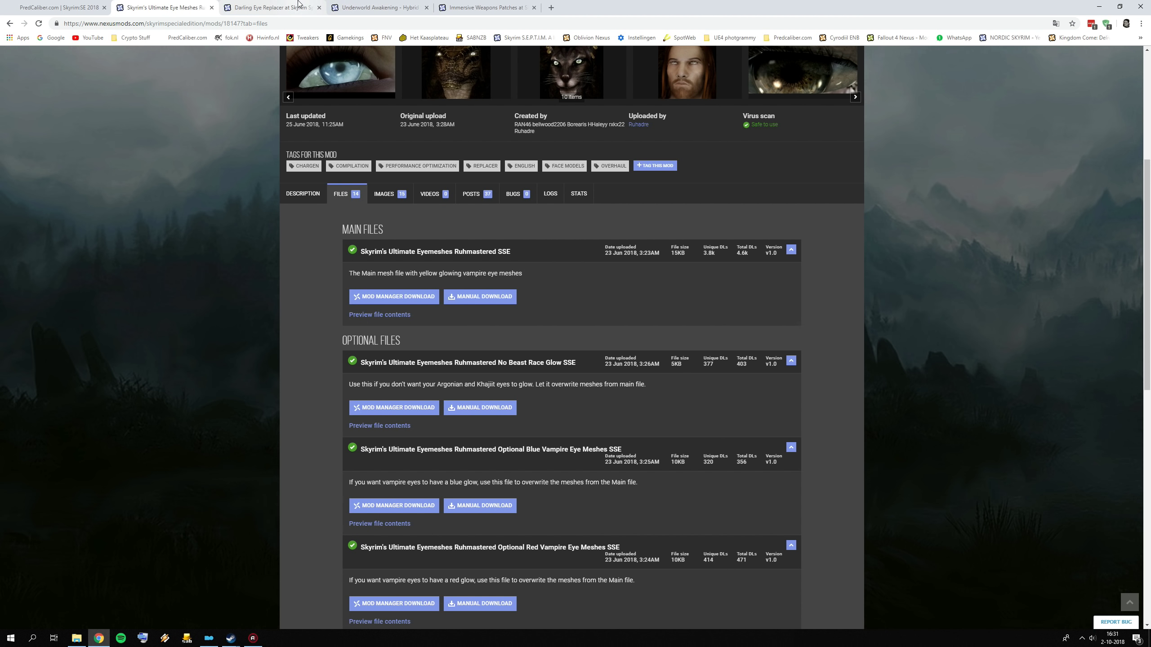
# - Review the 1K, 2K and 4K glow and no-glow files of Underworld Awakening - Hybrid Vampire Eyes
pyautogui.click(390, 6)
pyautogui.click(345, 453)
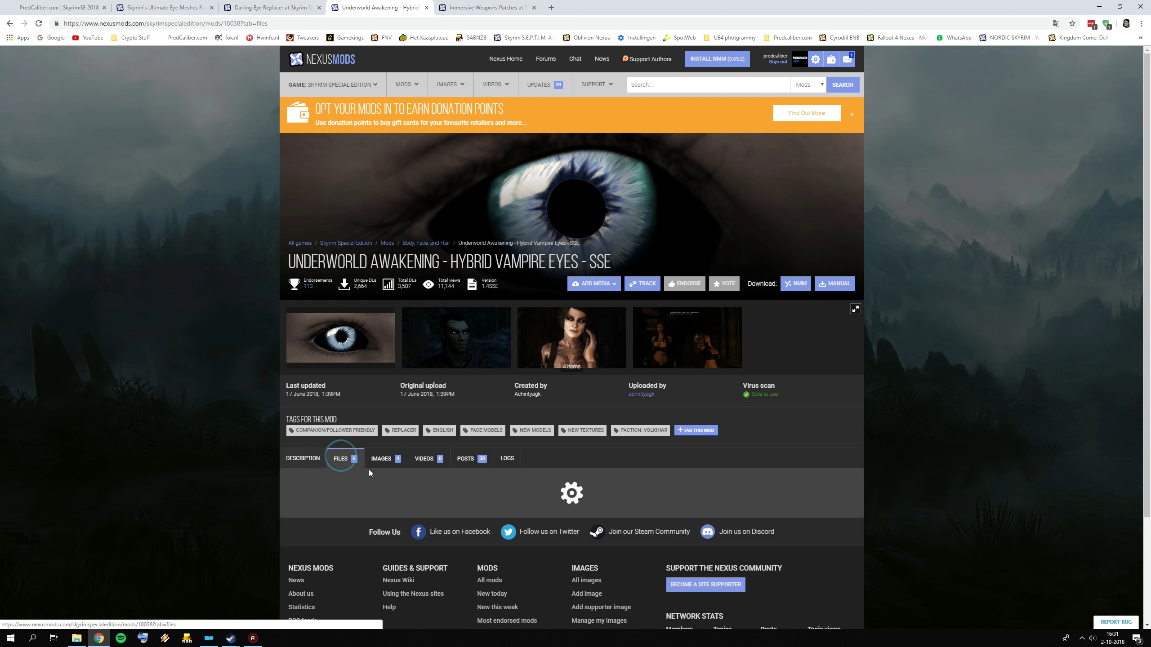
pyautogui.scroll(-2, 368, 470)
pyautogui.scroll(-4, 384, 471)
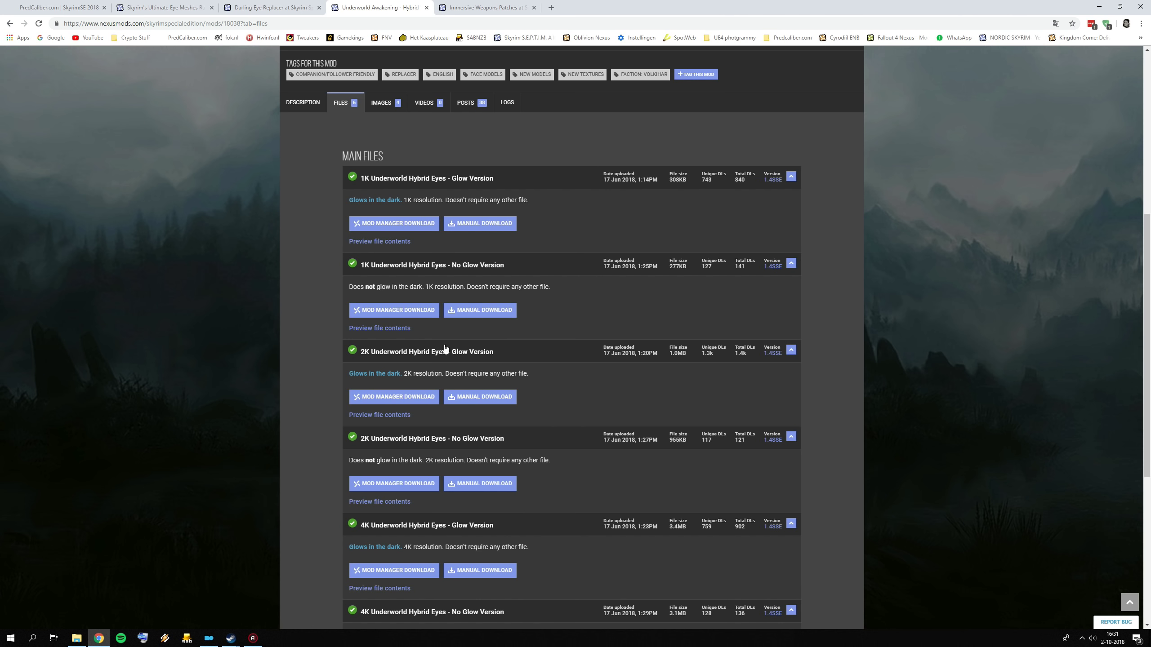
pyautogui.scroll(-2, 335, 434)
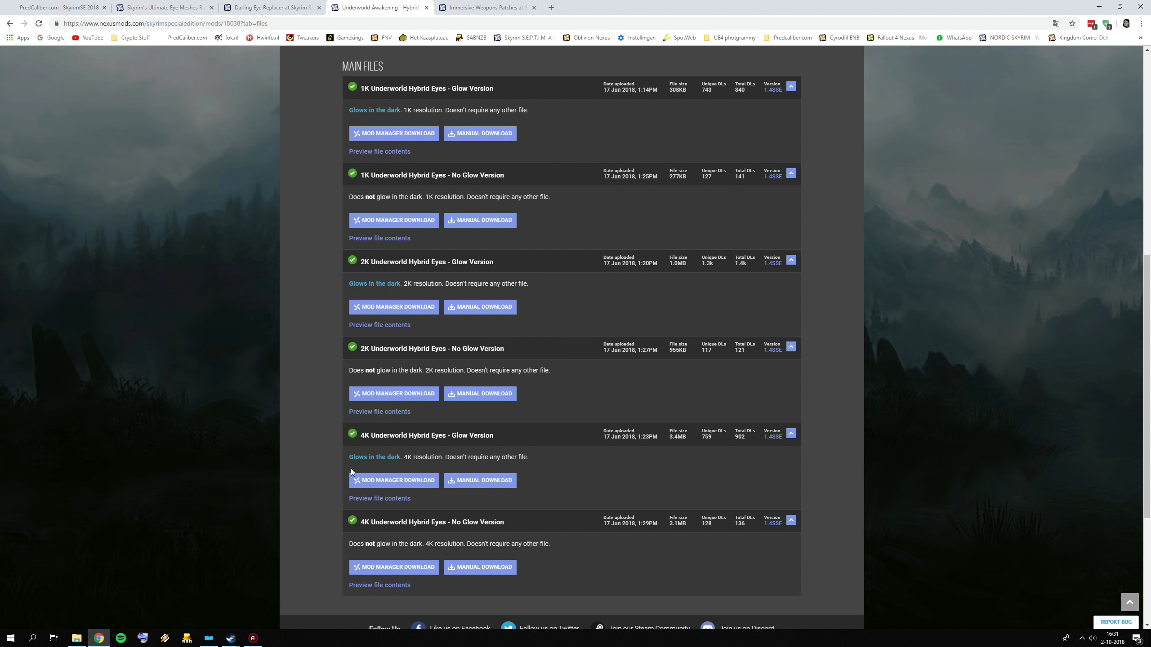
pyautogui.scroll(4, 351, 470)
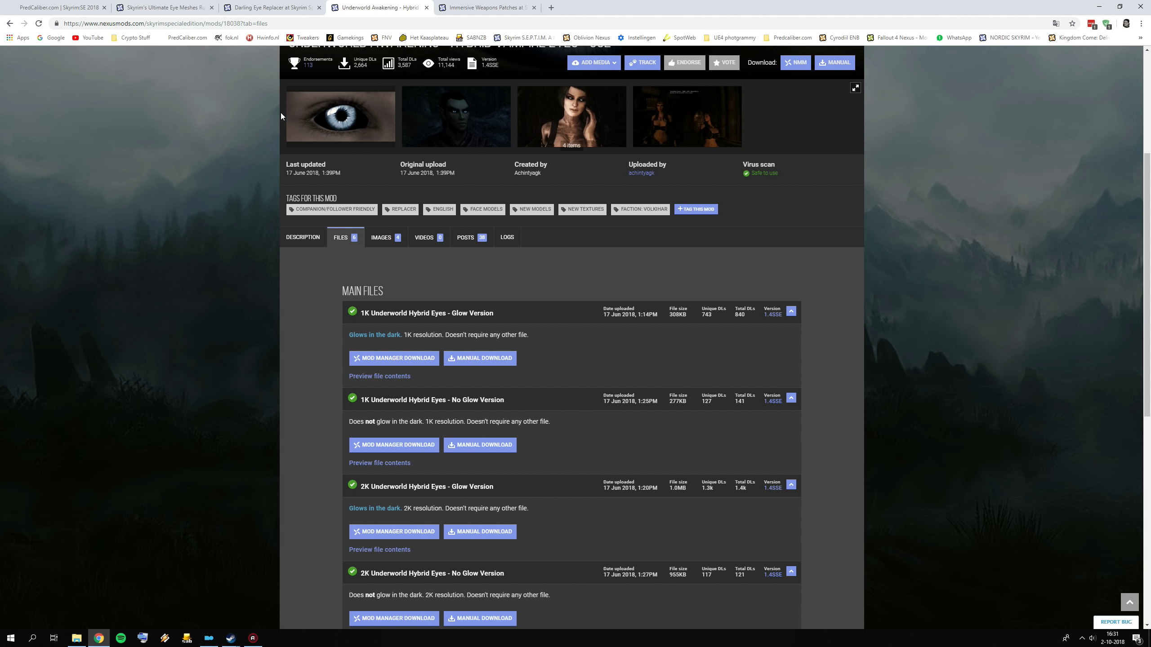
# - Return to the Skyrim's Ultimate Eye Meshes Ruhmastered page and look over its main file again
pyautogui.click(258, 7)
pyautogui.click(181, 8)
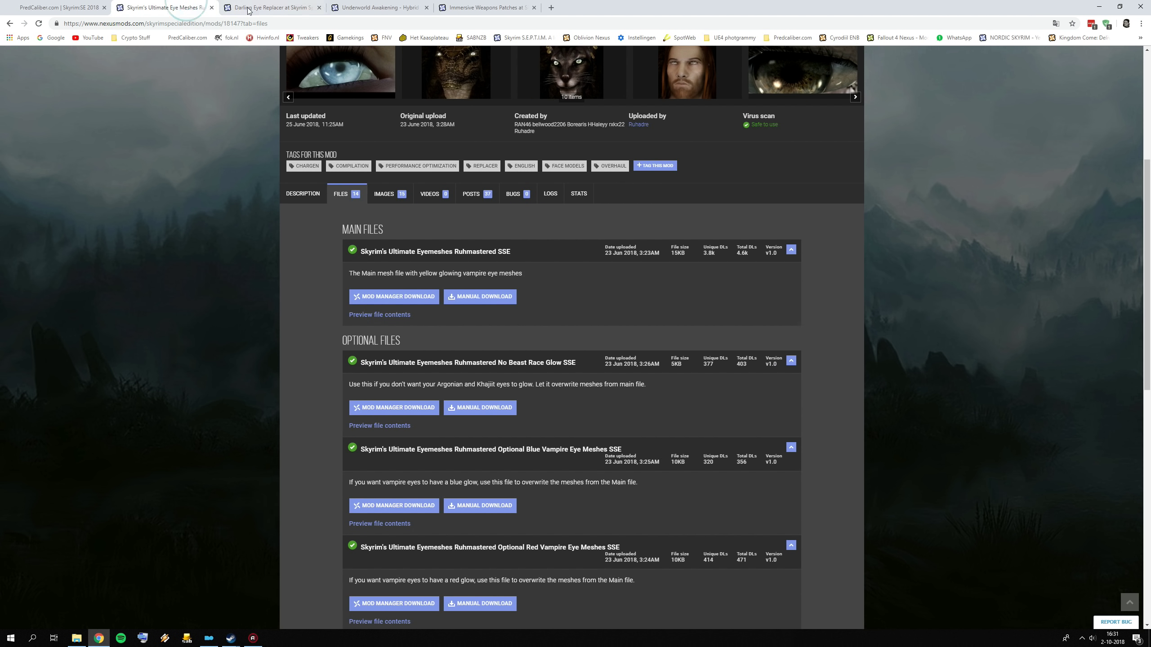
pyautogui.scroll(4, 281, 221)
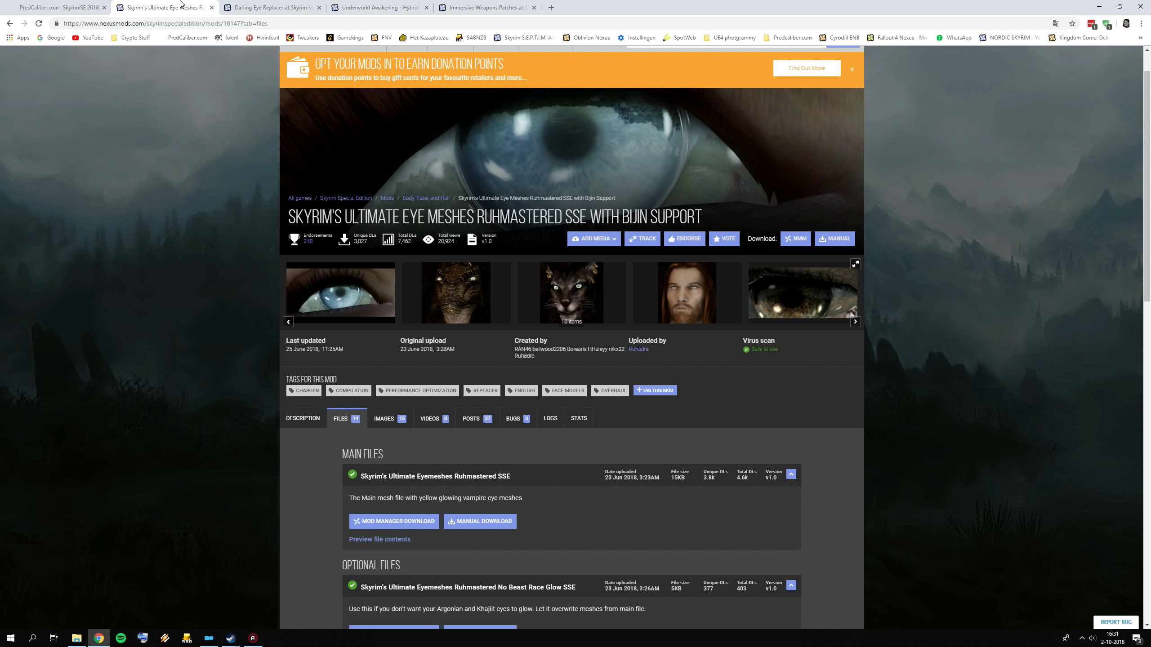